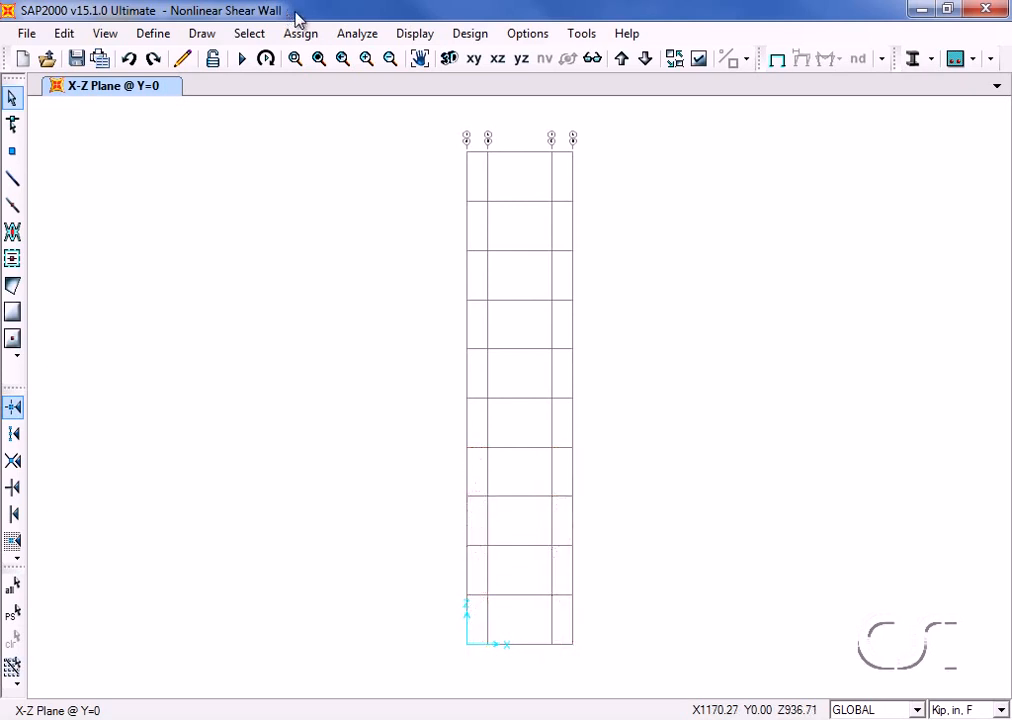
Open the material definitions, review the reinforcement and concrete materials, and turn on advanced properties with AllSteelReinforcement selected.
{"action": "left_click", "coordinate": [152, 33]}
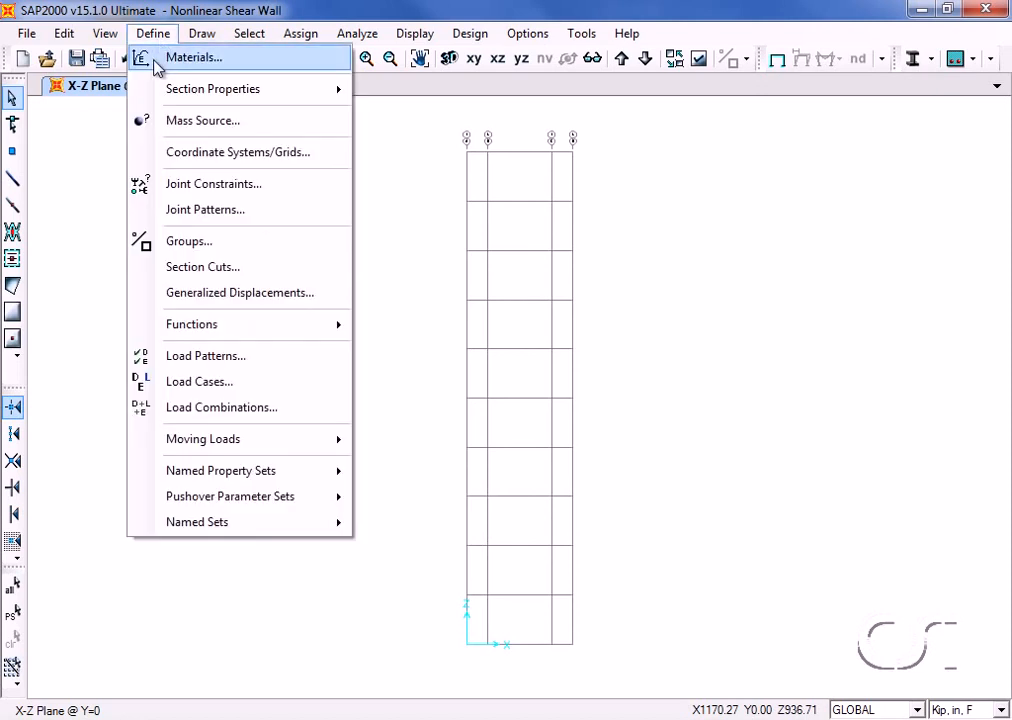
{"action": "left_click", "coordinate": [214, 62]}
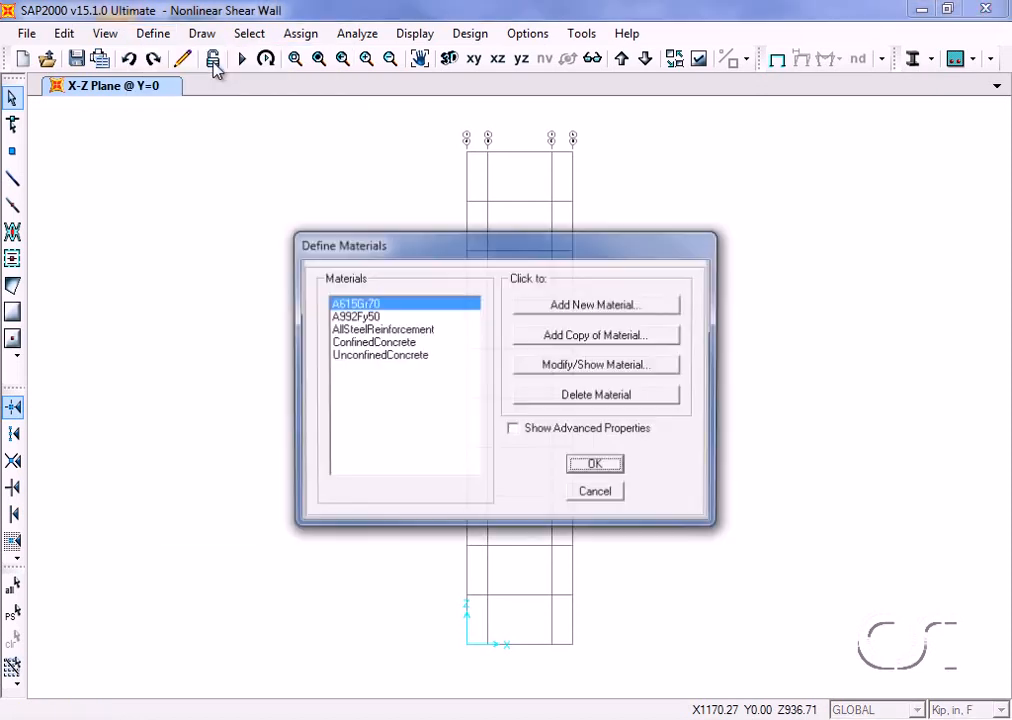
{"action": "left_click", "coordinate": [387, 330]}
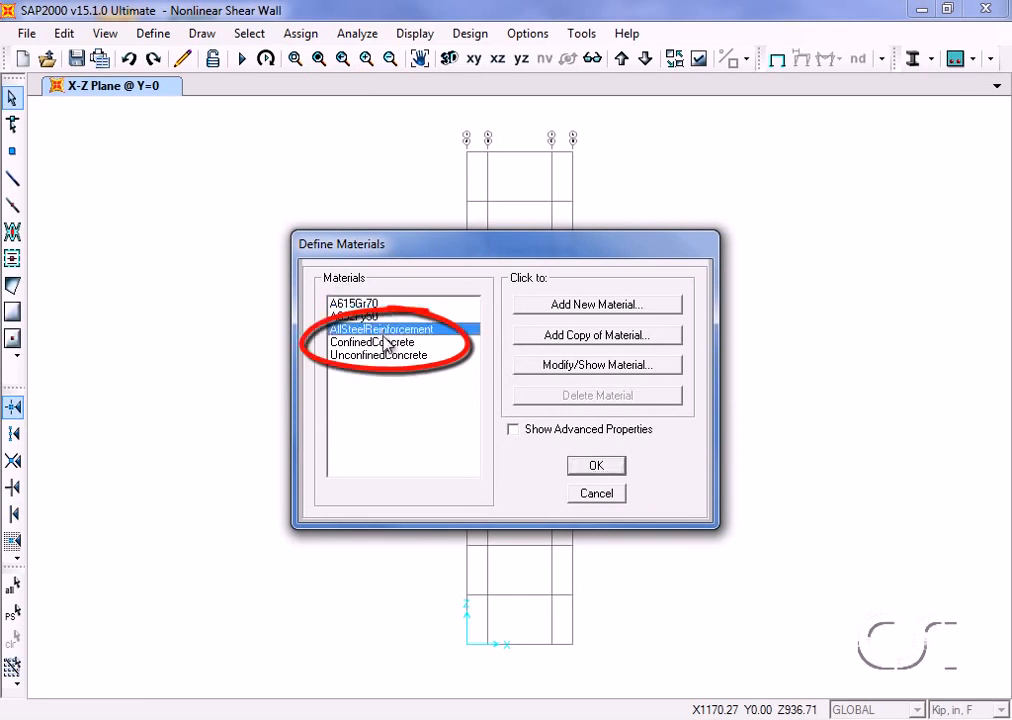
{"action": "left_click", "coordinate": [387, 343]}
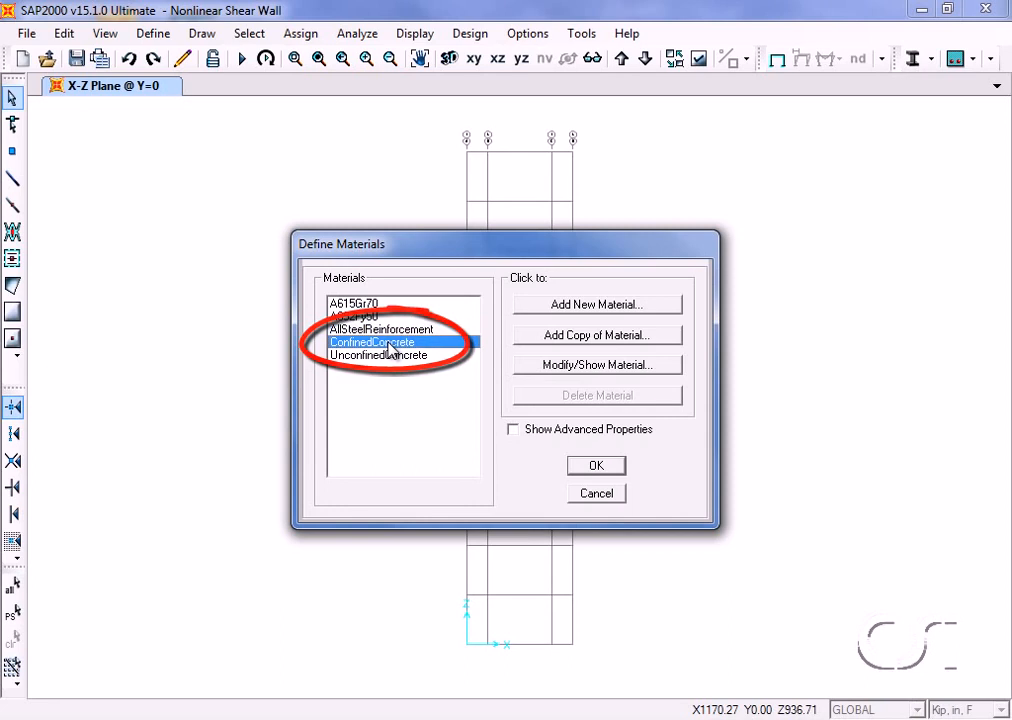
{"action": "left_click", "coordinate": [418, 356]}
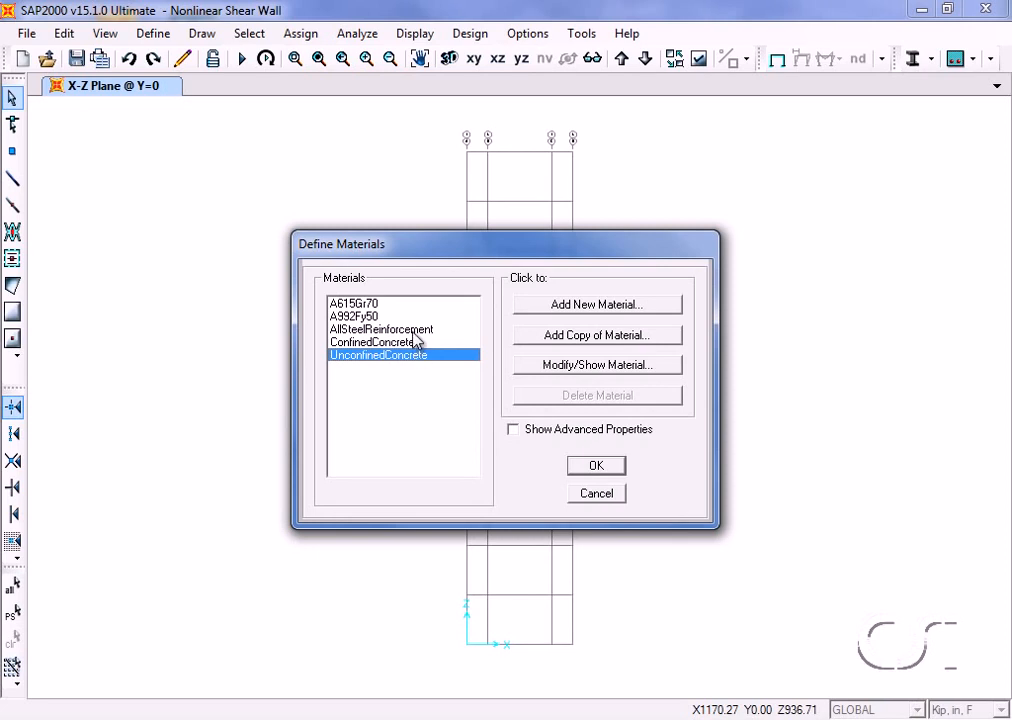
{"action": "left_click", "coordinate": [413, 332]}
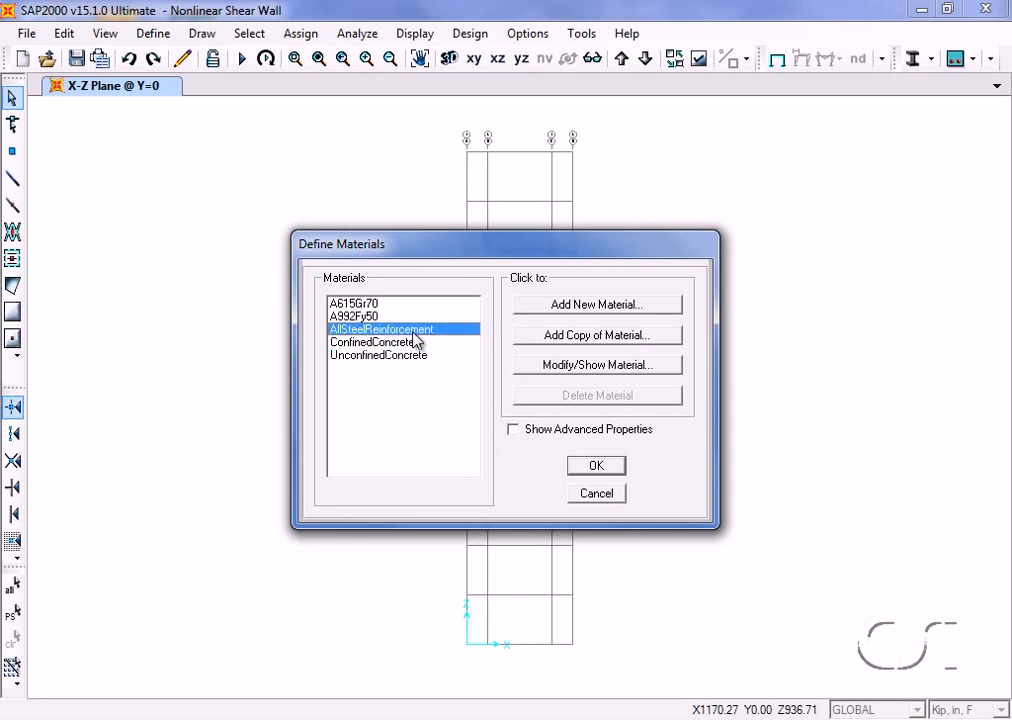
{"action": "left_click", "coordinate": [513, 430]}
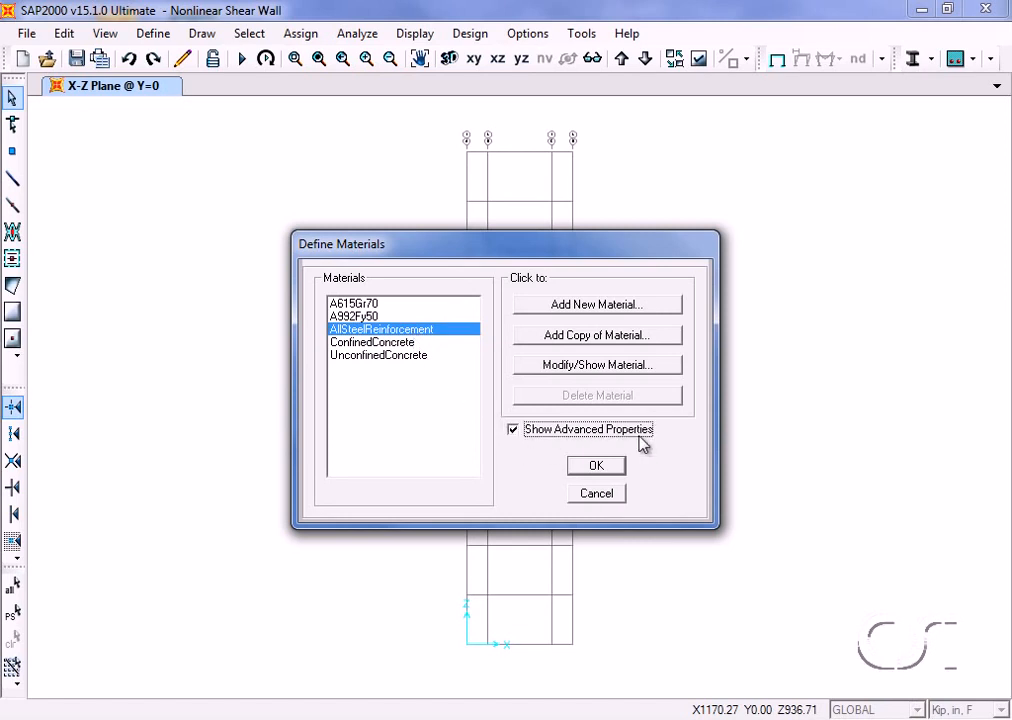
Examine the uniaxial rebar properties, nonlinear material data and stress-strain curve plot of AllSteelReinforcement.
{"action": "left_click", "coordinate": [618, 365]}
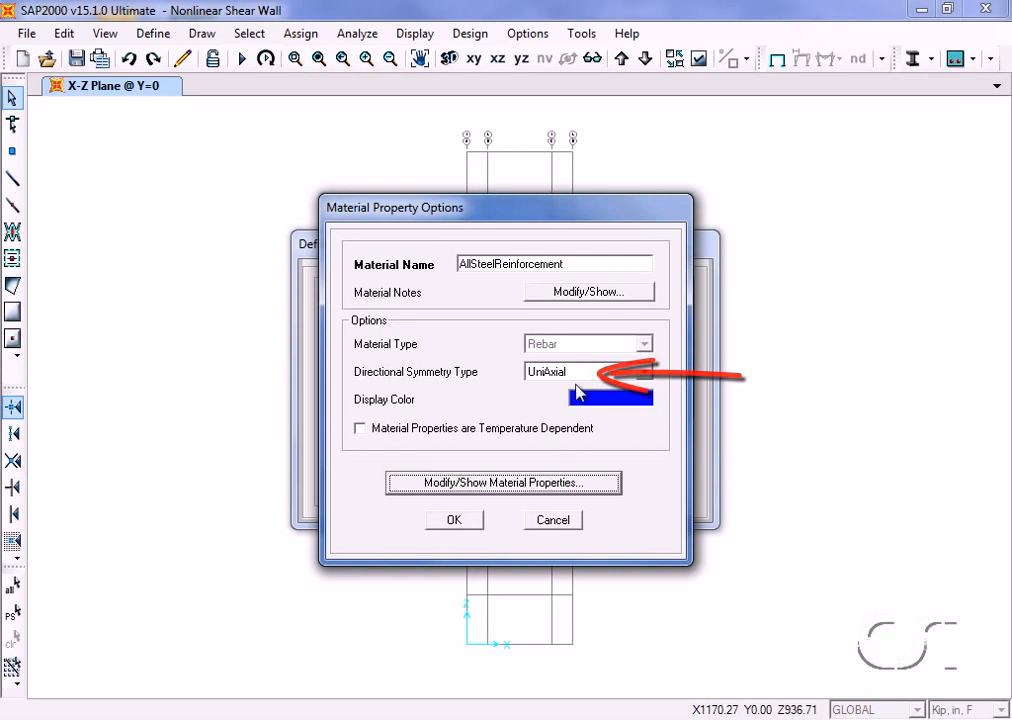
{"action": "left_click", "coordinate": [596, 484]}
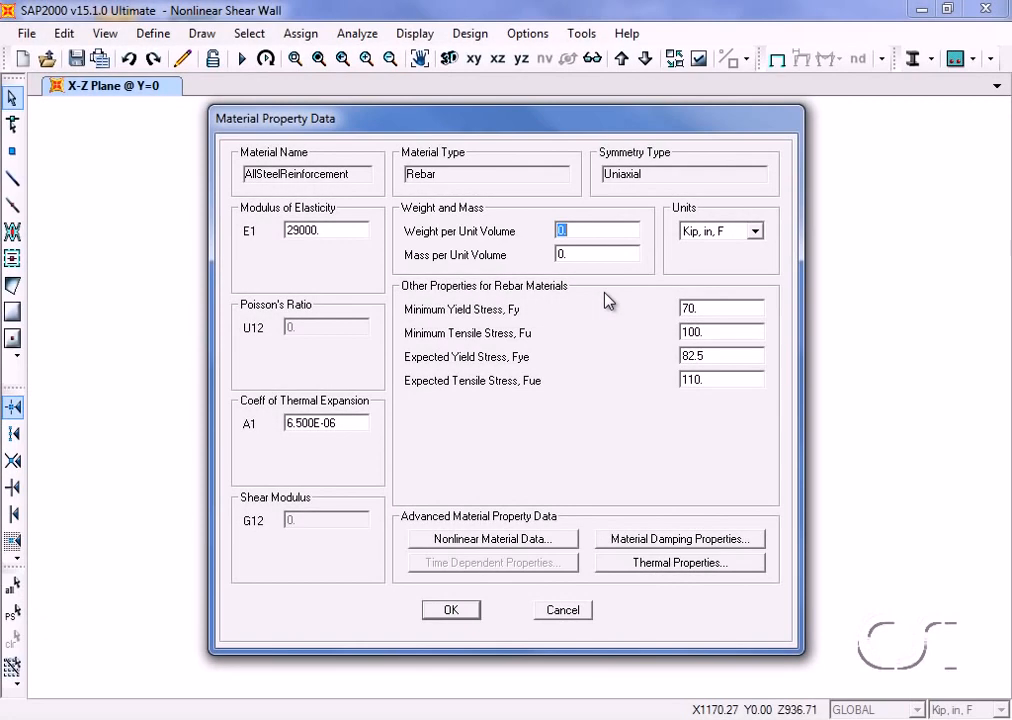
{"action": "left_click", "coordinate": [492, 538]}
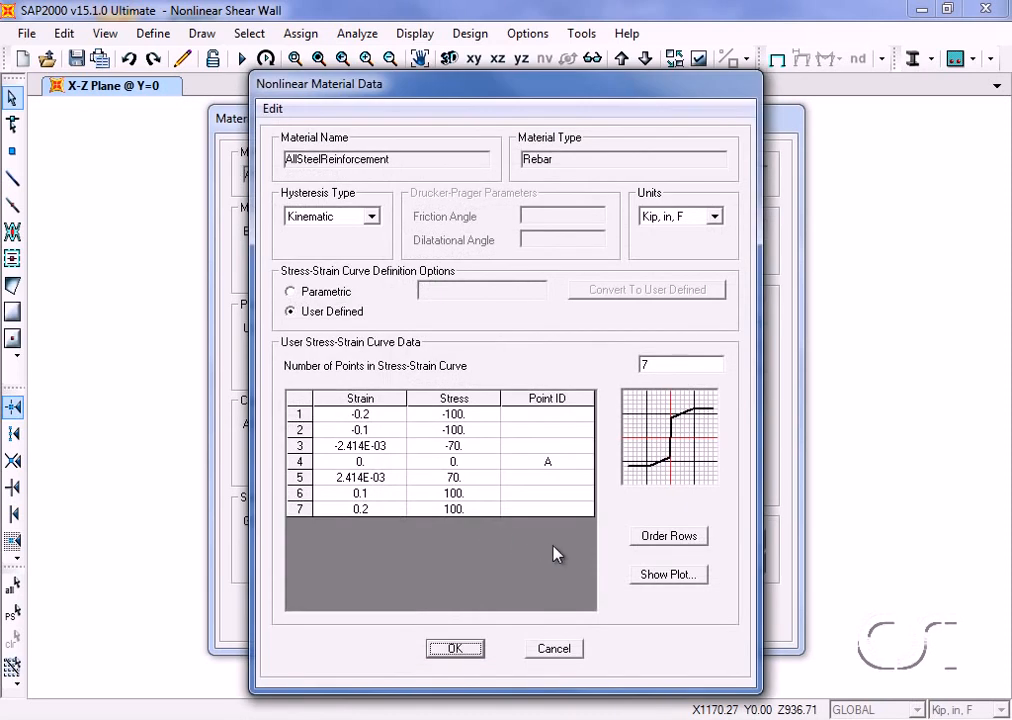
{"action": "left_click", "coordinate": [665, 577]}
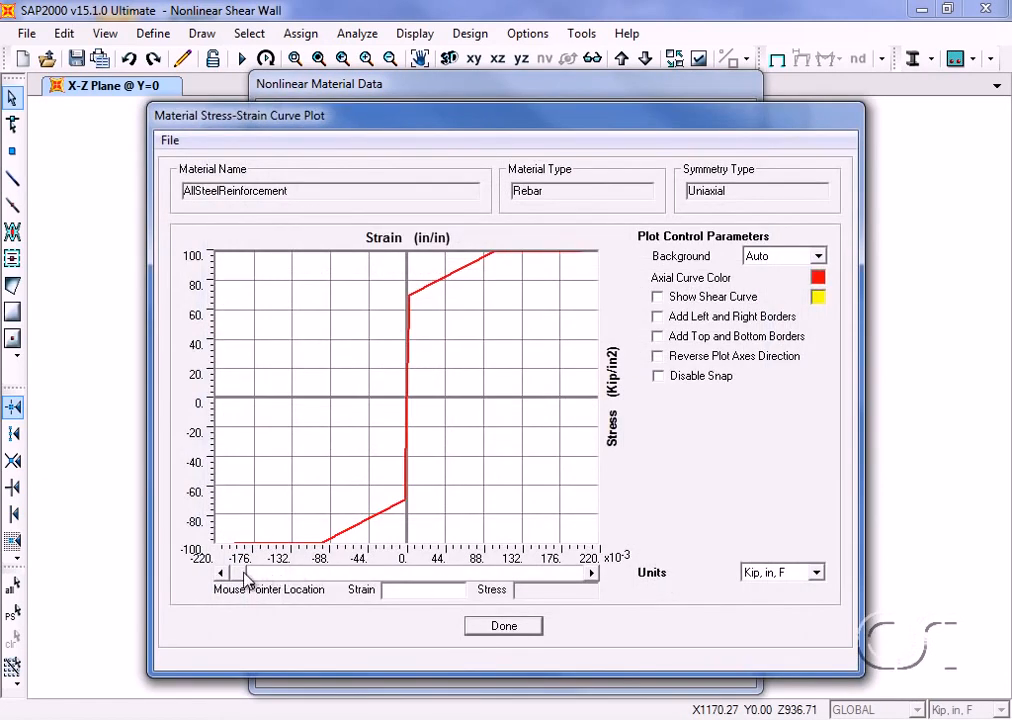
{"action": "mouse_move", "coordinate": [245, 578]}
{"action": "left_mouse_down"}
{"action": "mouse_move", "coordinate": [348, 592]}
{"action": "mouse_move", "coordinate": [620, 585]}
{"action": "mouse_move", "coordinate": [540, 575]}
{"action": "mouse_move", "coordinate": [459, 588]}
{"action": "mouse_move", "coordinate": [245, 572]}
{"action": "left_mouse_up"}
{"action": "left_click", "coordinate": [502, 626]}
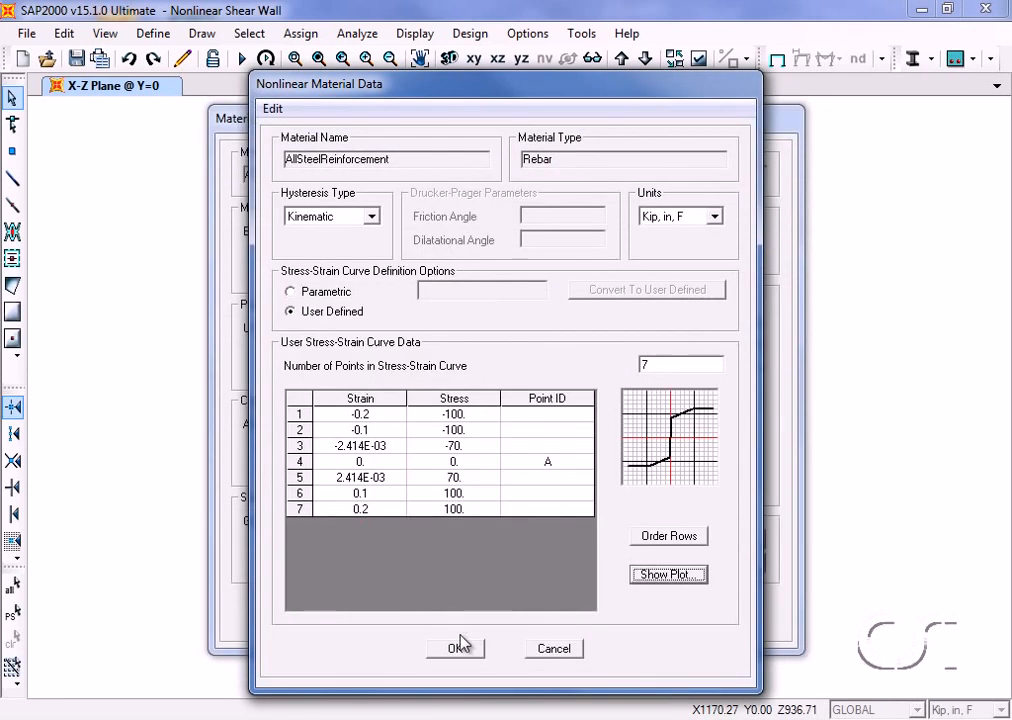
{"action": "left_click", "coordinate": [455, 648]}
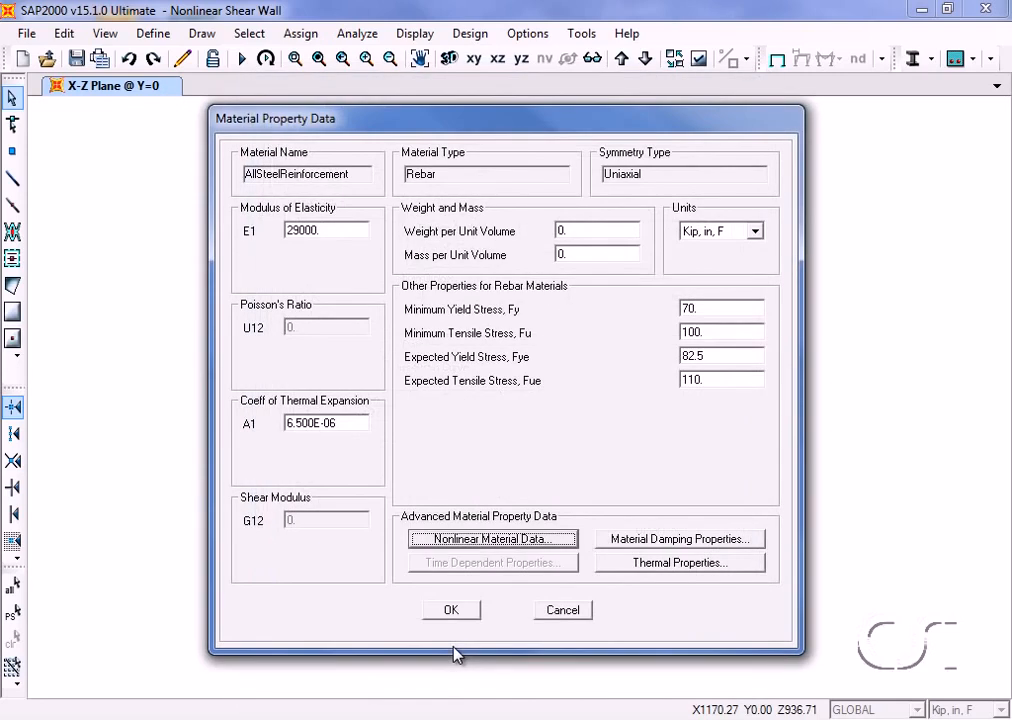
{"action": "left_click", "coordinate": [452, 609]}
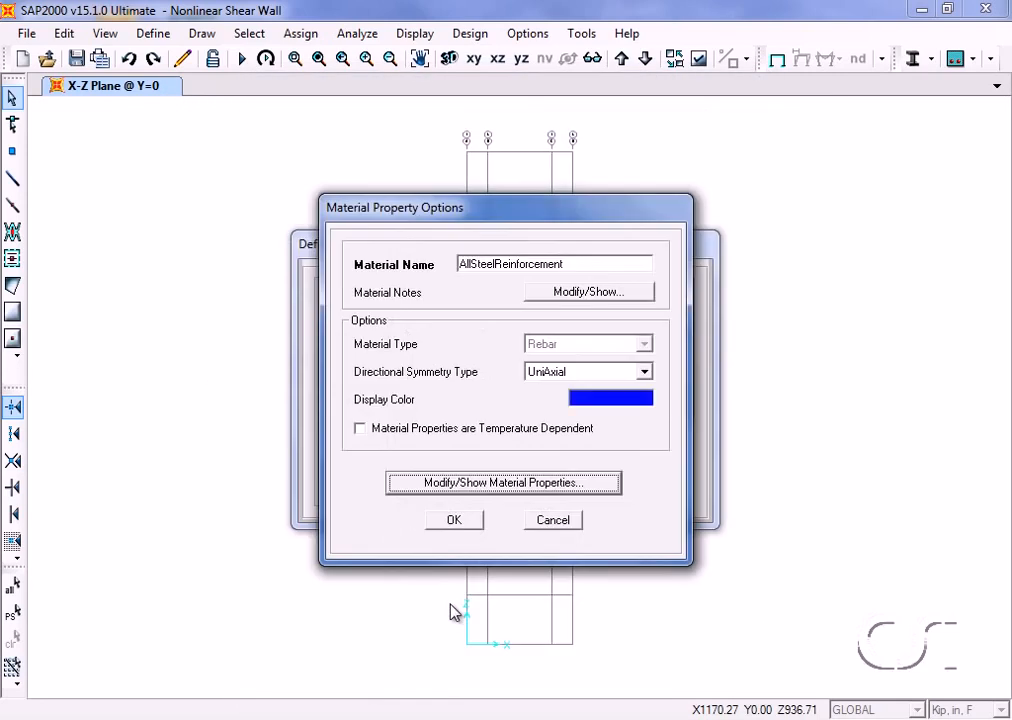
{"action": "left_click", "coordinate": [470, 525]}
Examine the compressive strength, nonlinear material data and stress-strain curve plot of ConfinedConcrete, tracing along the curve.
{"action": "left_click", "coordinate": [390, 344]}
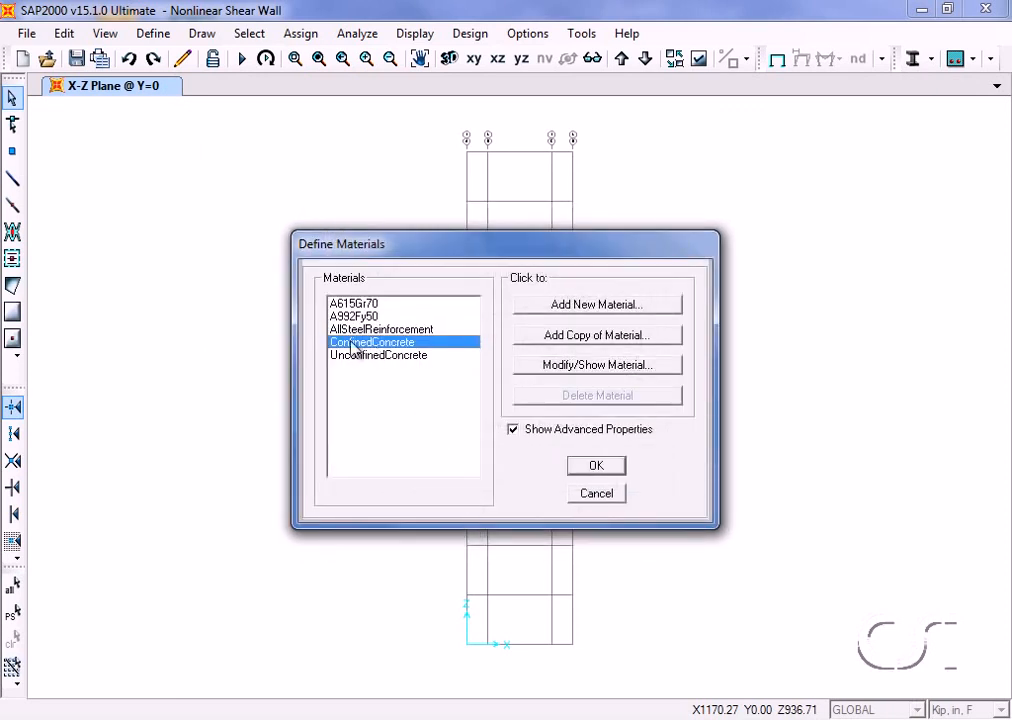
{"action": "left_click", "coordinate": [565, 366]}
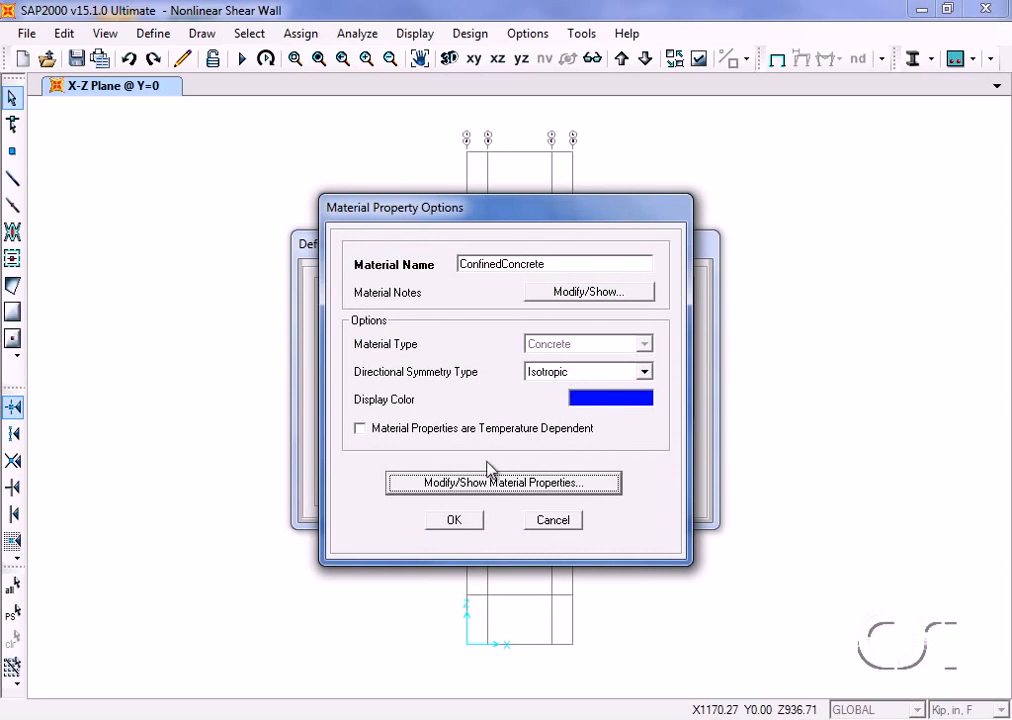
{"action": "left_click", "coordinate": [487, 484]}
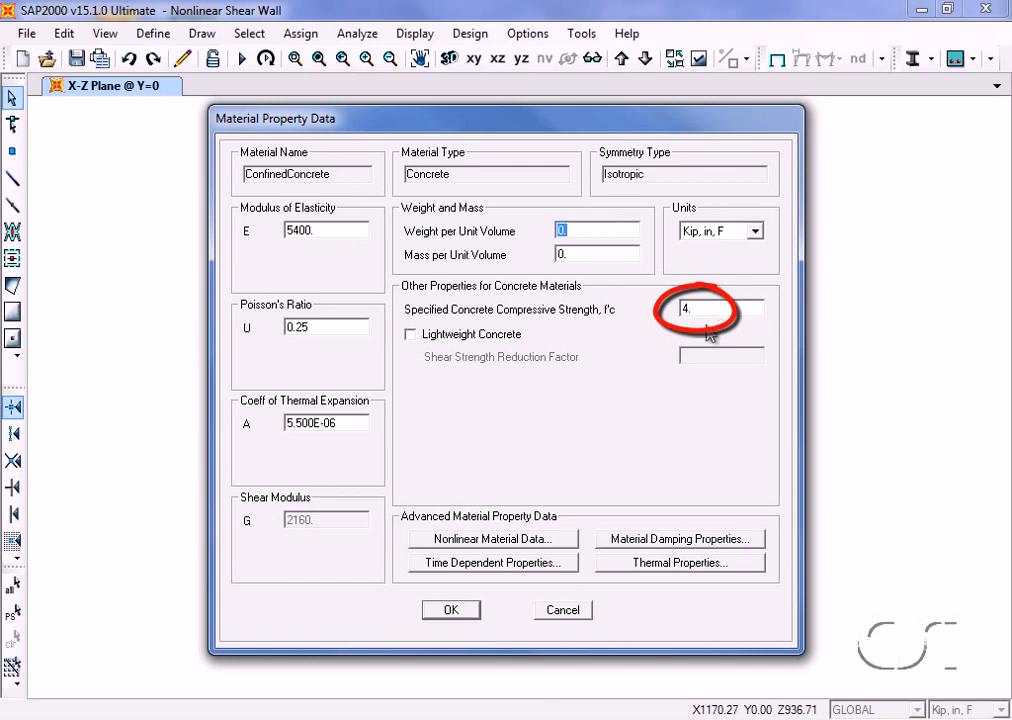
{"action": "left_click", "coordinate": [492, 540]}
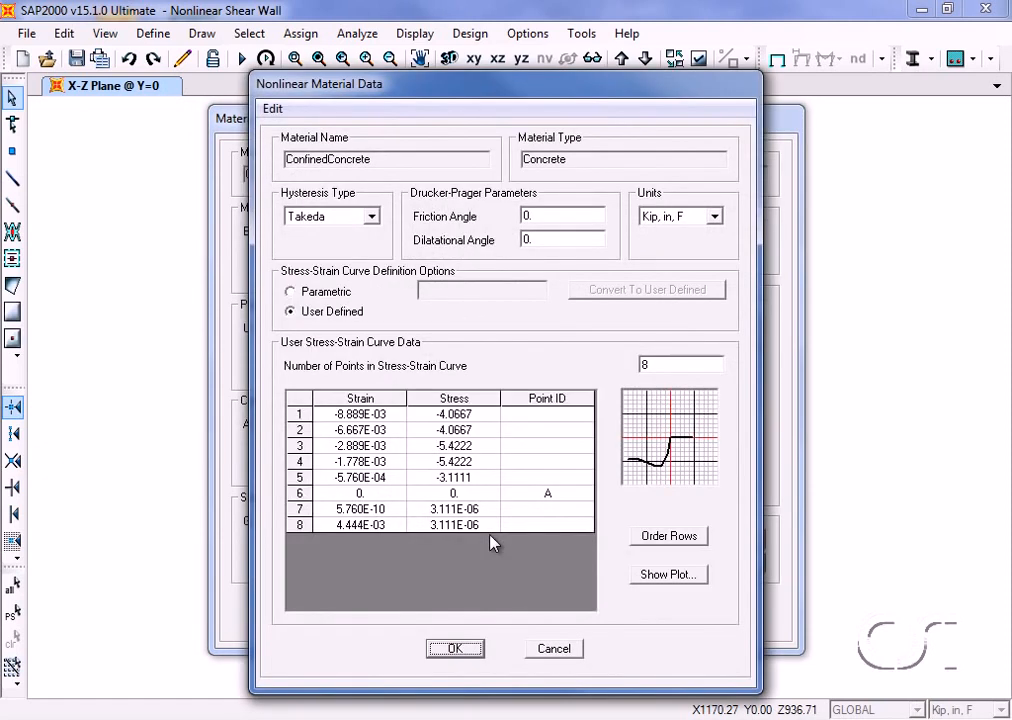
{"action": "left_click", "coordinate": [662, 577]}
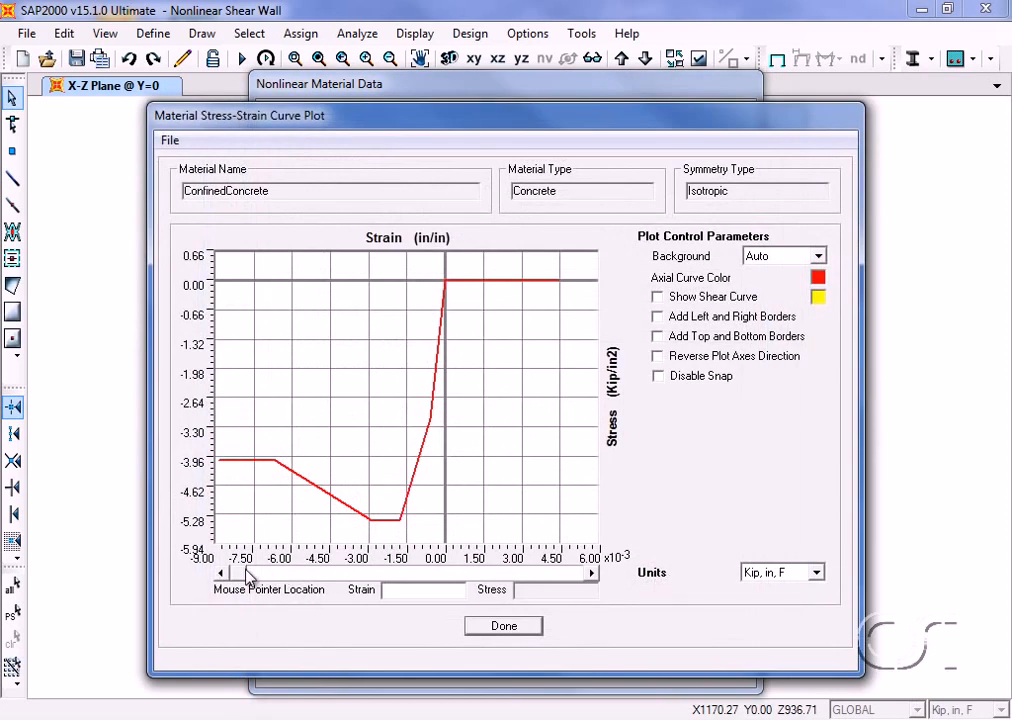
{"action": "mouse_move", "coordinate": [248, 578]}
{"action": "left_mouse_down"}
{"action": "mouse_move", "coordinate": [362, 592]}
{"action": "mouse_move", "coordinate": [588, 568]}
{"action": "mouse_move", "coordinate": [563, 562]}
{"action": "left_mouse_up"}
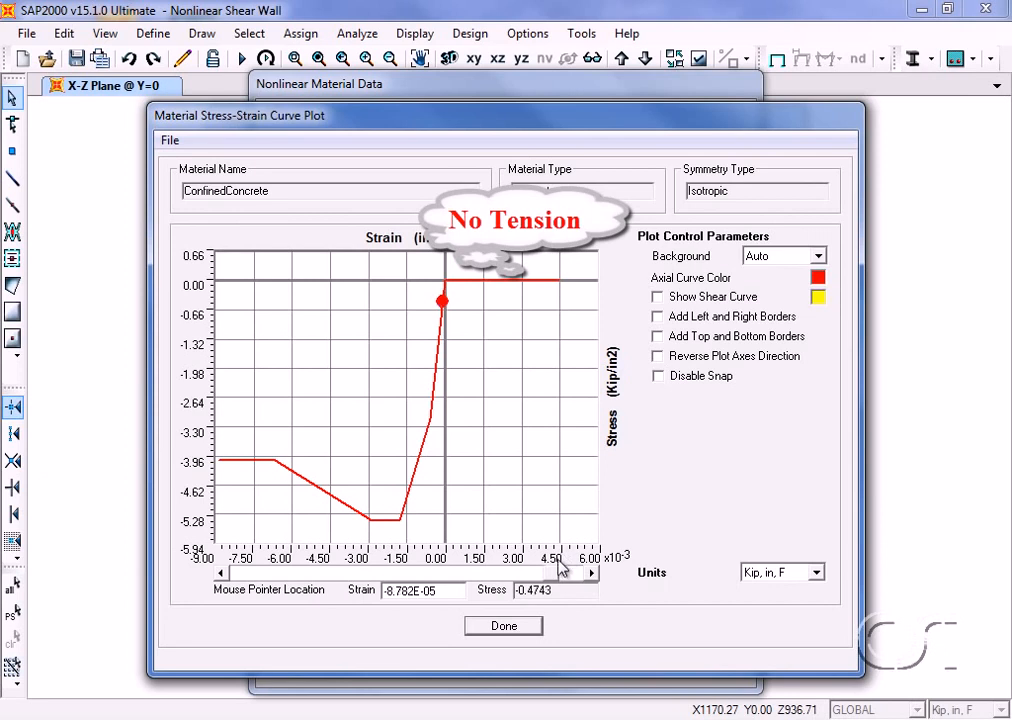
{"action": "left_click", "coordinate": [506, 627]}
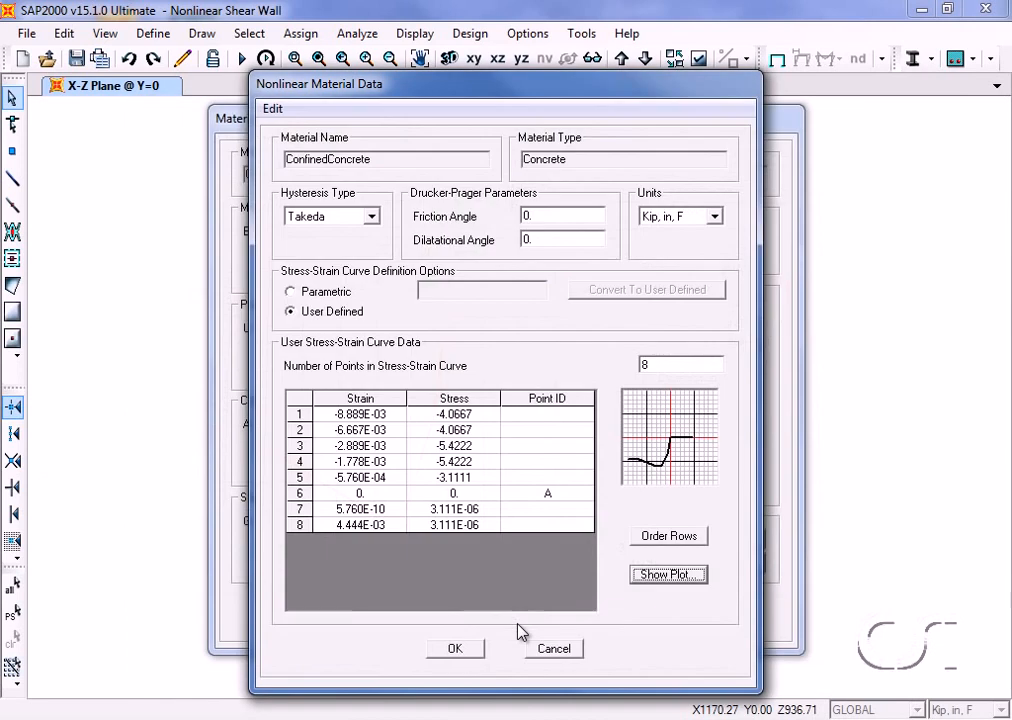
{"action": "left_click", "coordinate": [452, 648]}
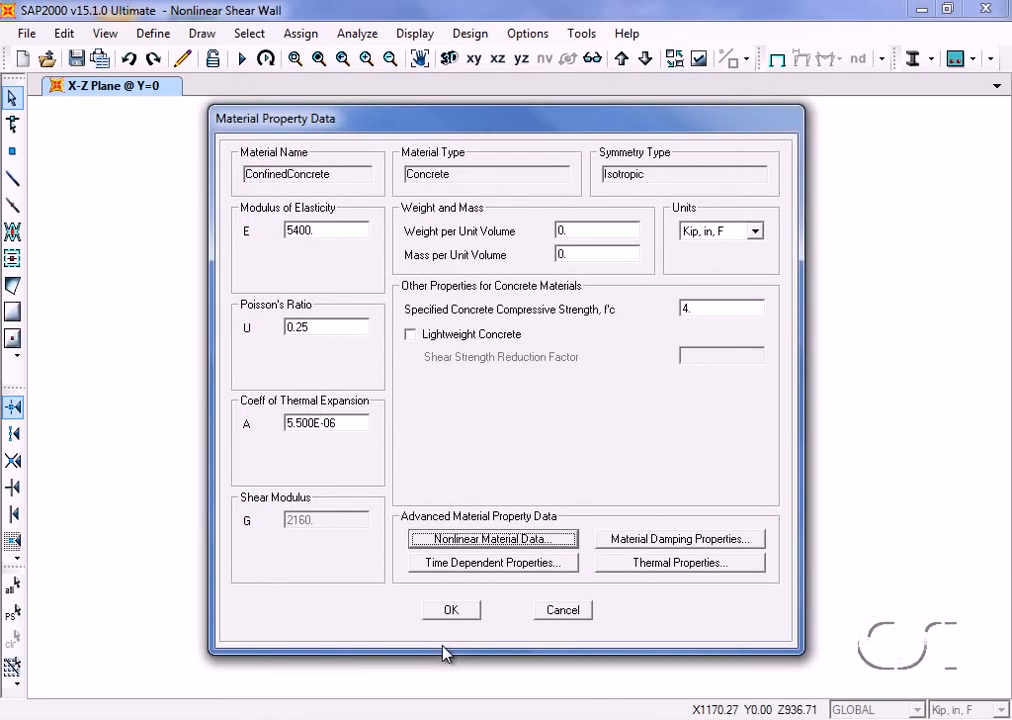
{"action": "left_click", "coordinate": [462, 612]}
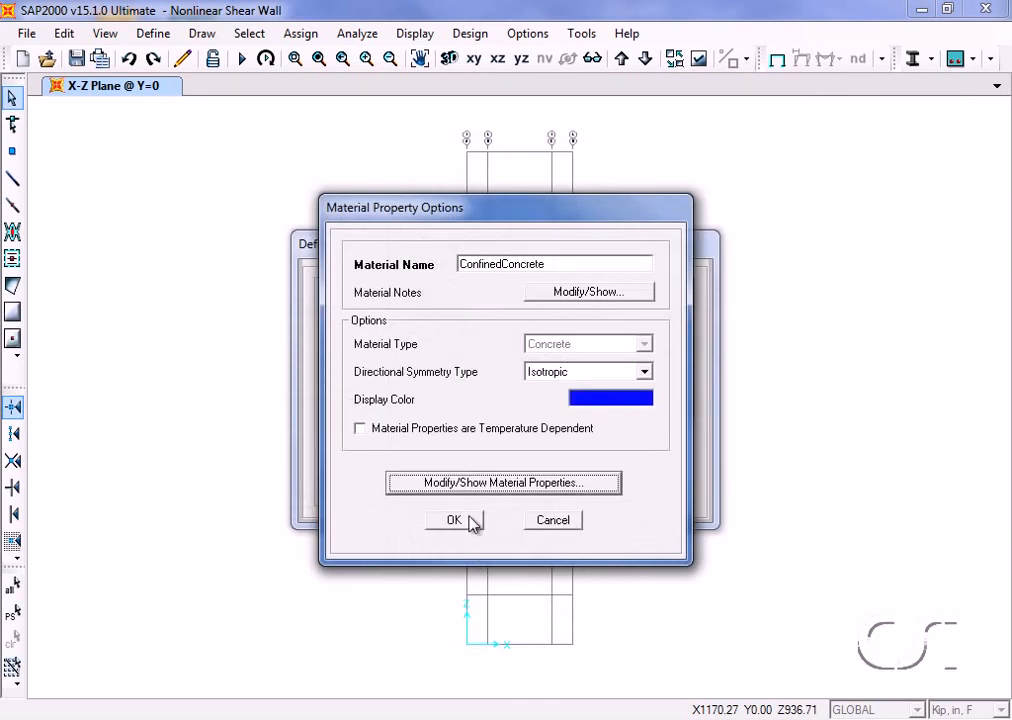
{"action": "left_click", "coordinate": [472, 522]}
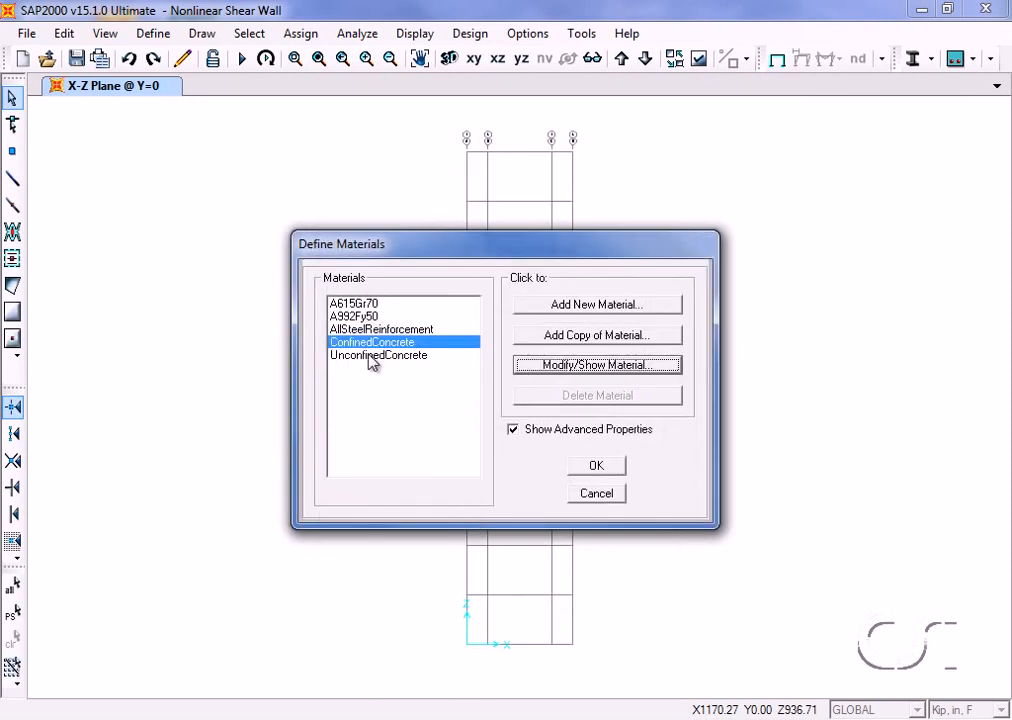
Examine the compressive strength, nonlinear data and stress-strain curve plot of UnconfinedConcrete, and close the material definitions.
{"action": "left_click", "coordinate": [370, 356]}
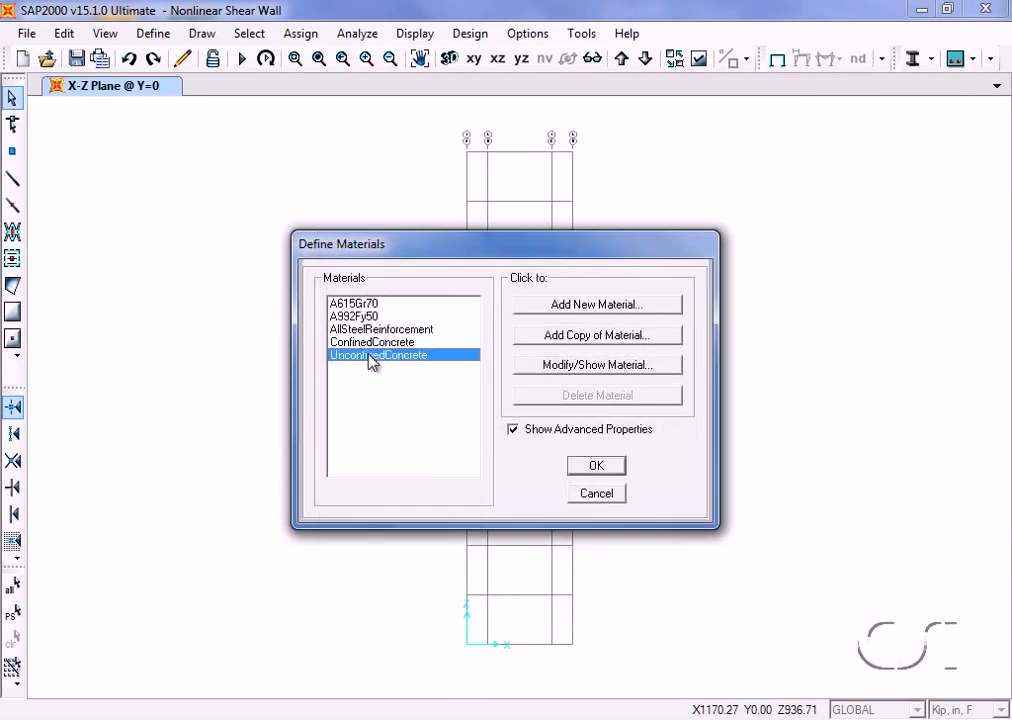
{"action": "left_click", "coordinate": [568, 366]}
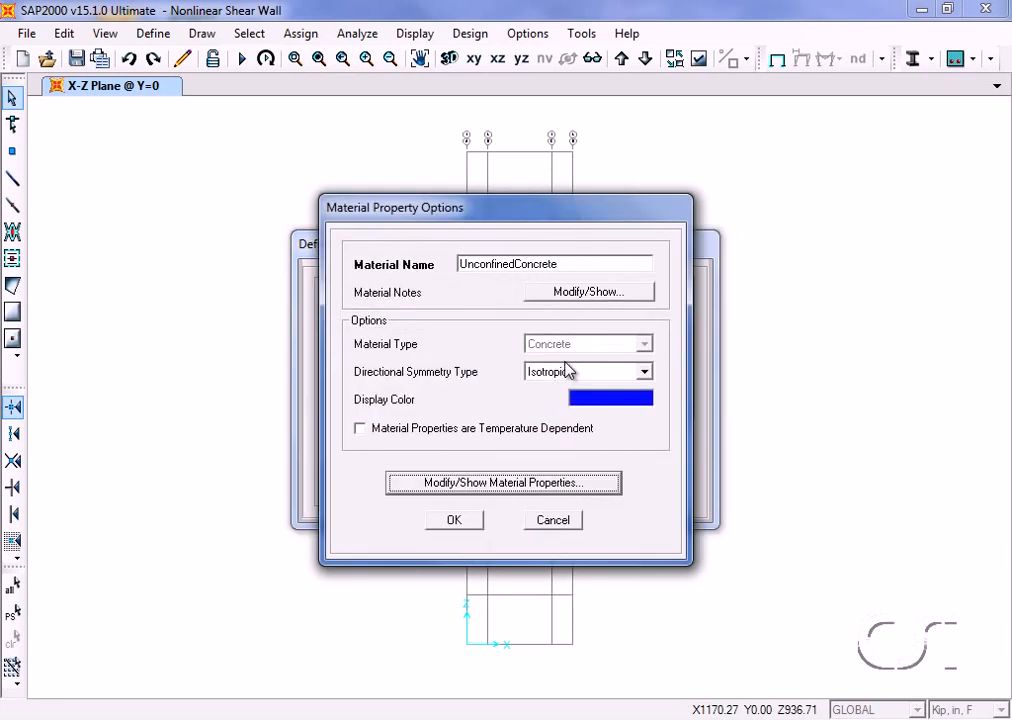
{"action": "left_click", "coordinate": [504, 484]}
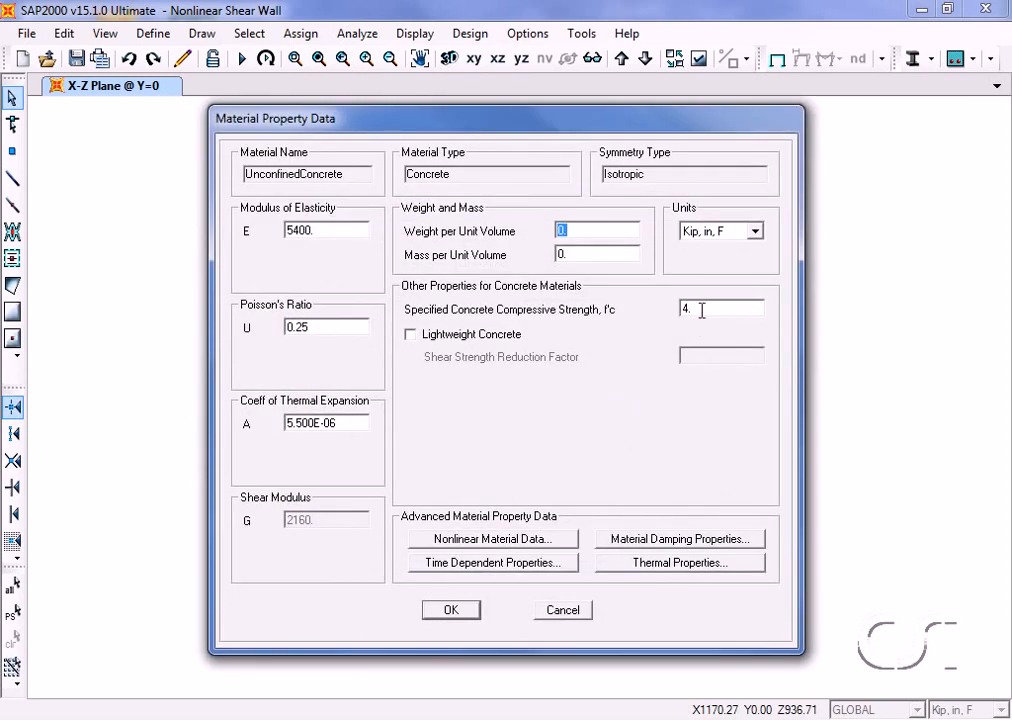
{"action": "left_click", "coordinate": [515, 540]}
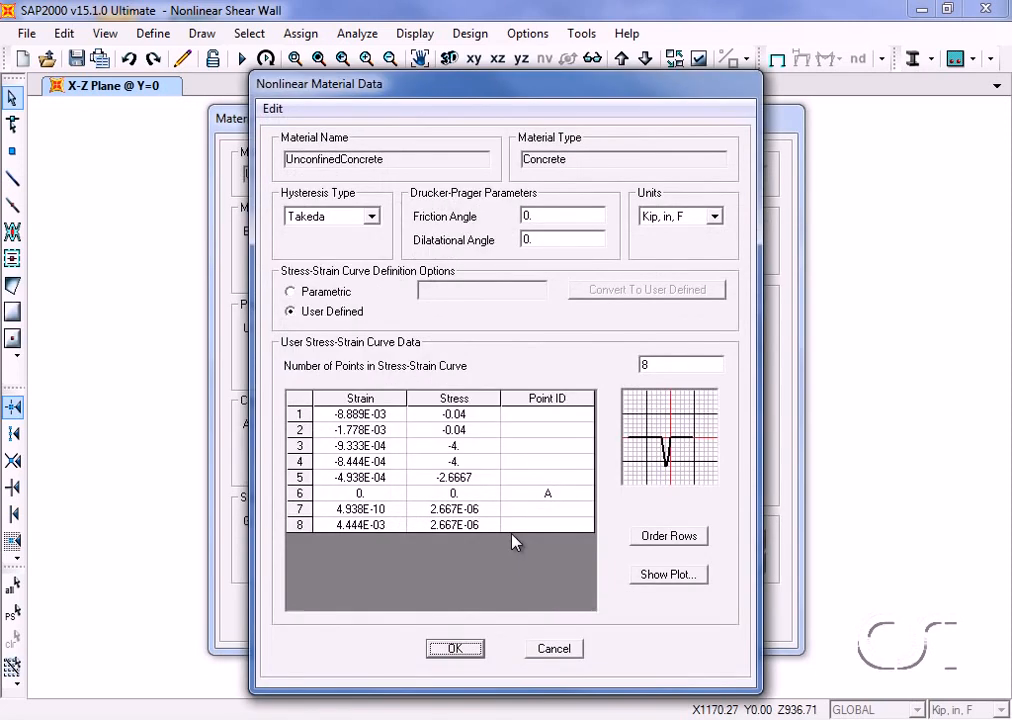
{"action": "left_click", "coordinate": [685, 577]}
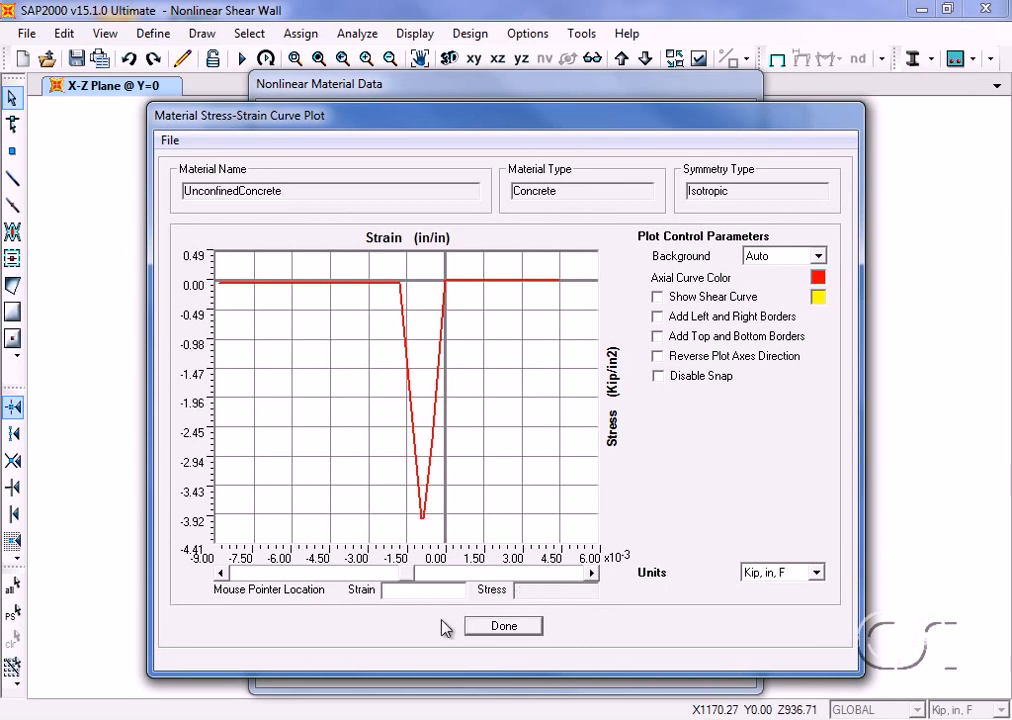
{"action": "left_click", "coordinate": [496, 628]}
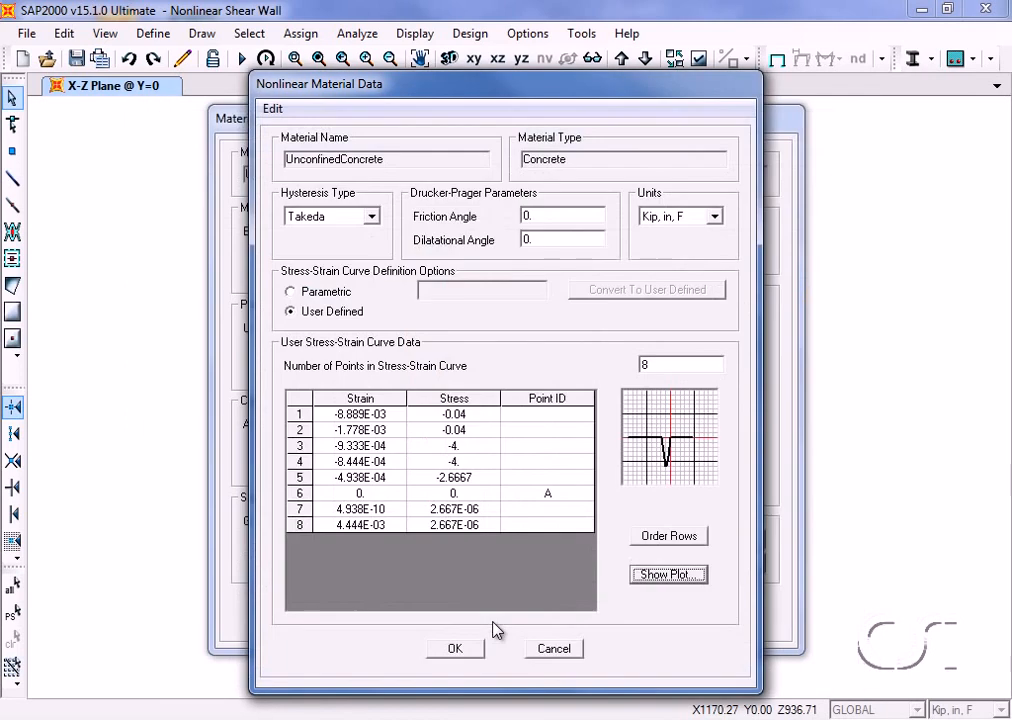
{"action": "left_click", "coordinate": [466, 652]}
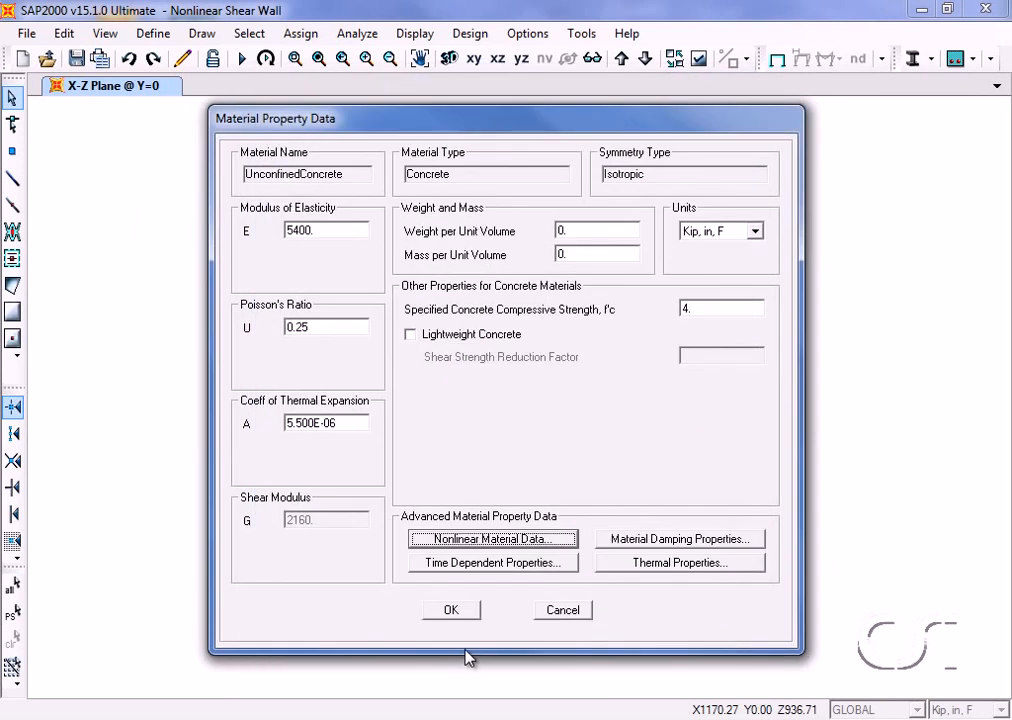
{"action": "left_click", "coordinate": [458, 618]}
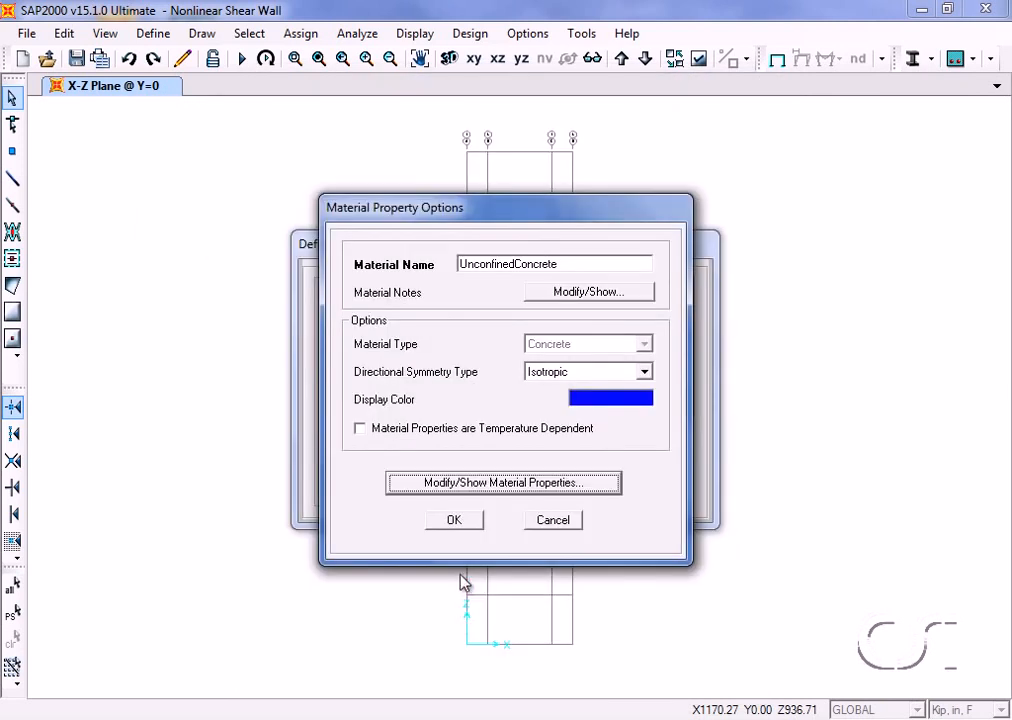
{"action": "left_click", "coordinate": [455, 521]}
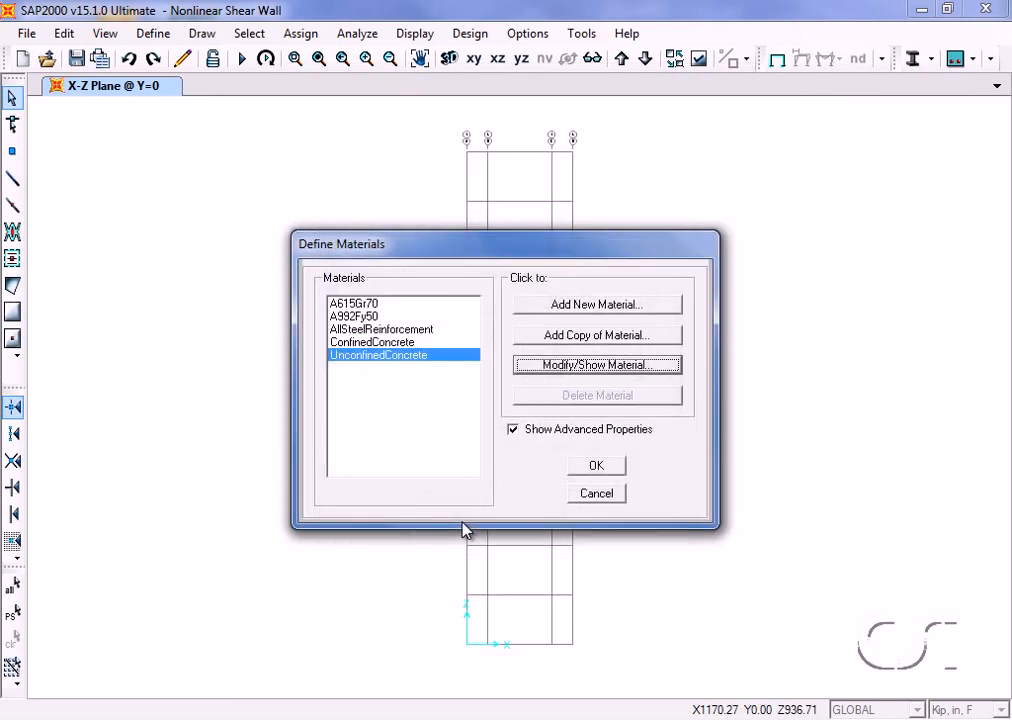
{"action": "left_click", "coordinate": [596, 469]}
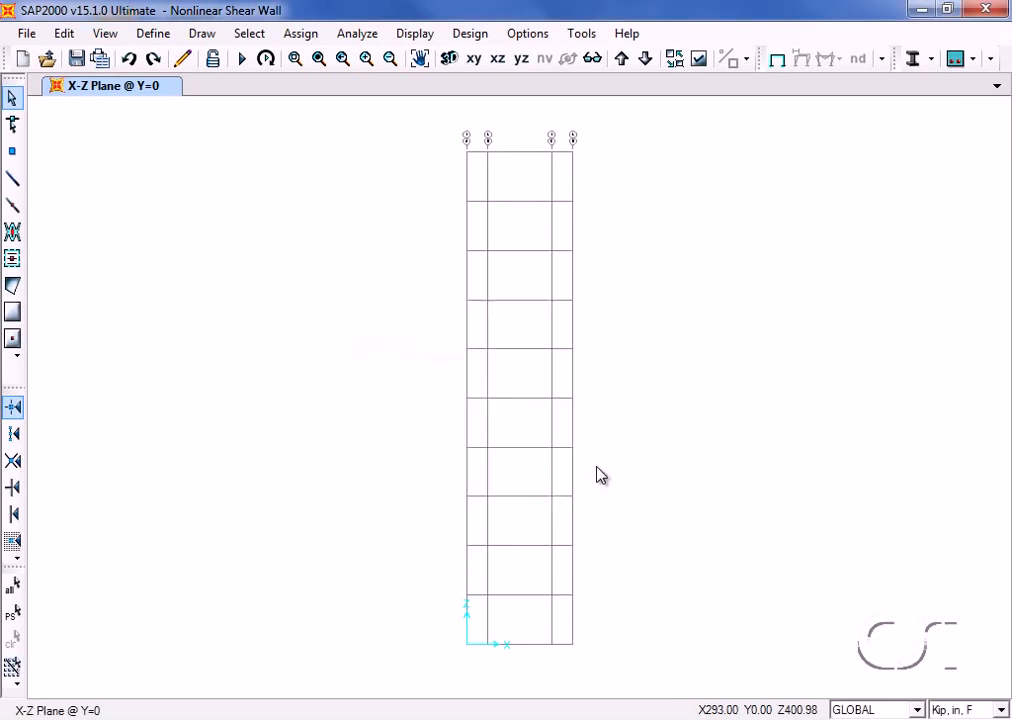
Add a new shell area section named ".3%unconfined" and set its type to Shell - Layered/Nonlinear.
{"action": "left_click", "coordinate": [153, 34]}
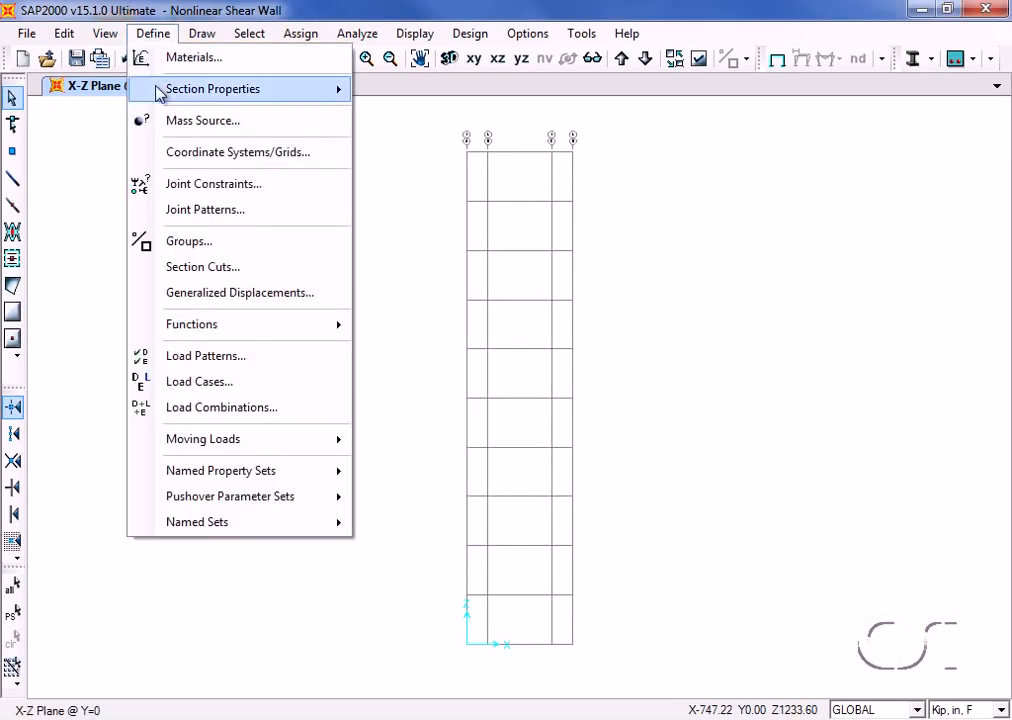
{"action": "mouse_move", "coordinate": [174, 93]}
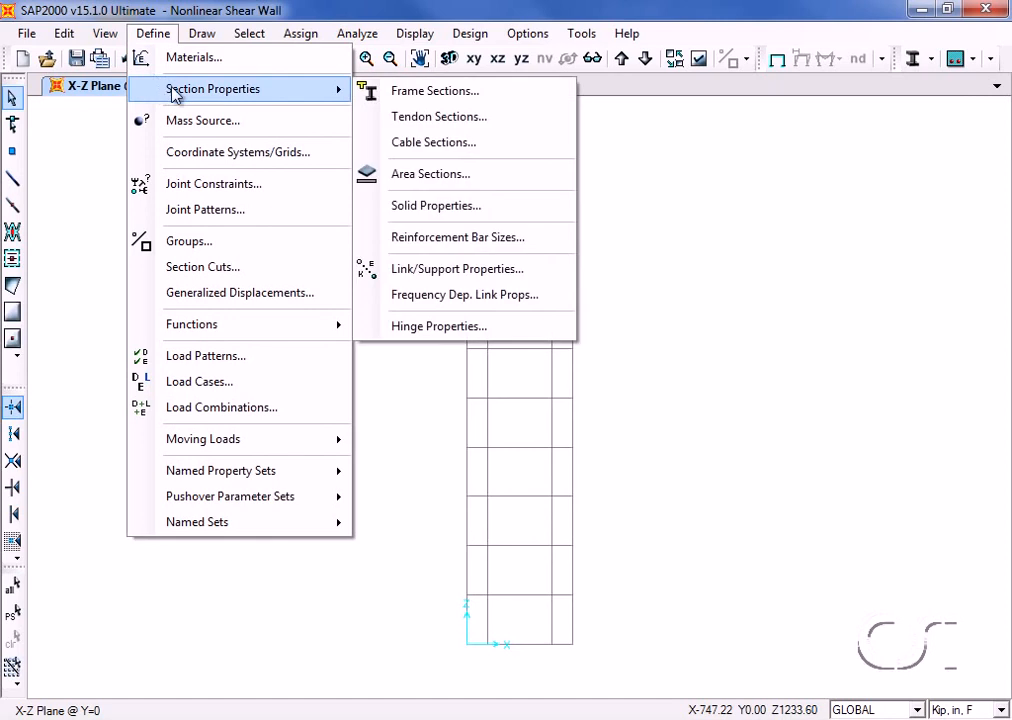
{"action": "left_click", "coordinate": [485, 184]}
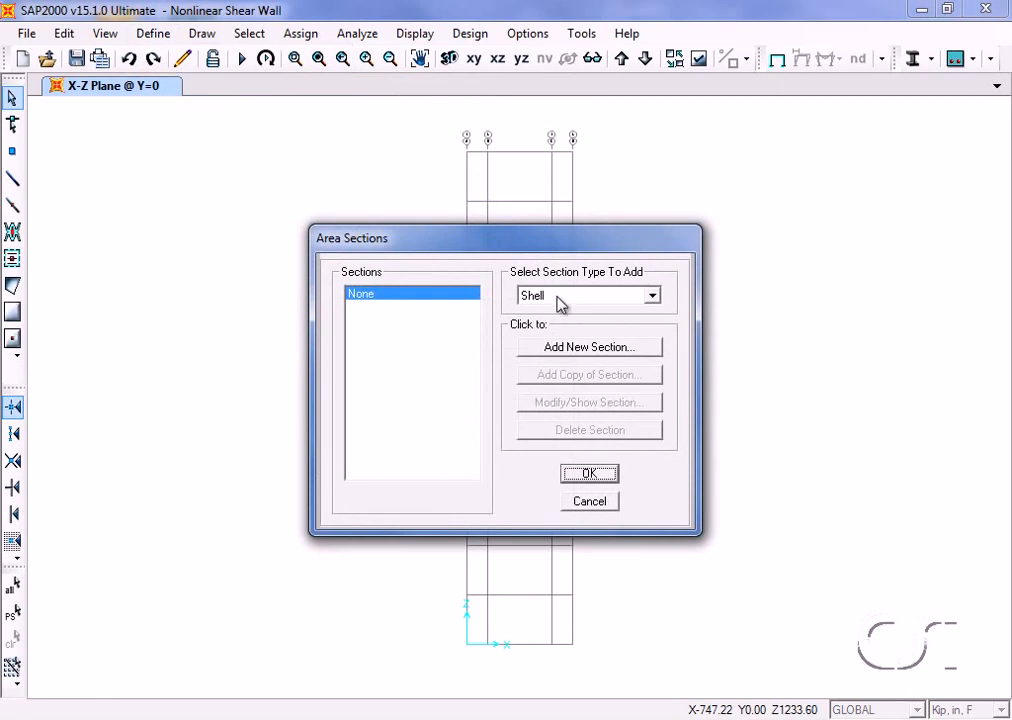
{"action": "left_click", "coordinate": [590, 348]}
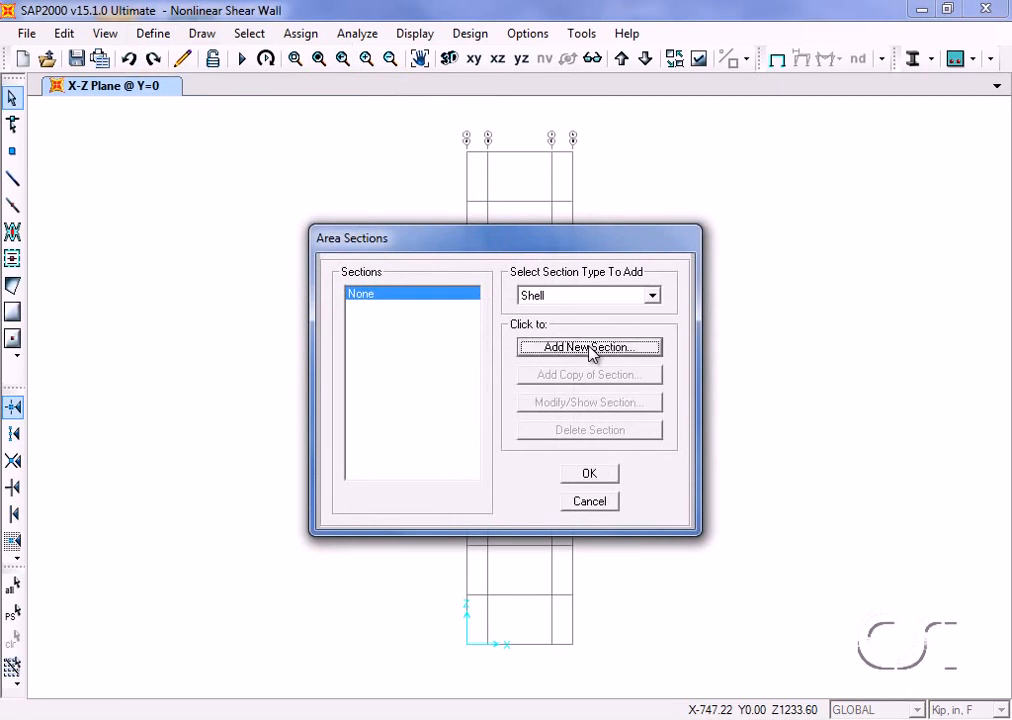
{"action": "double_click", "coordinate": [553, 148]}
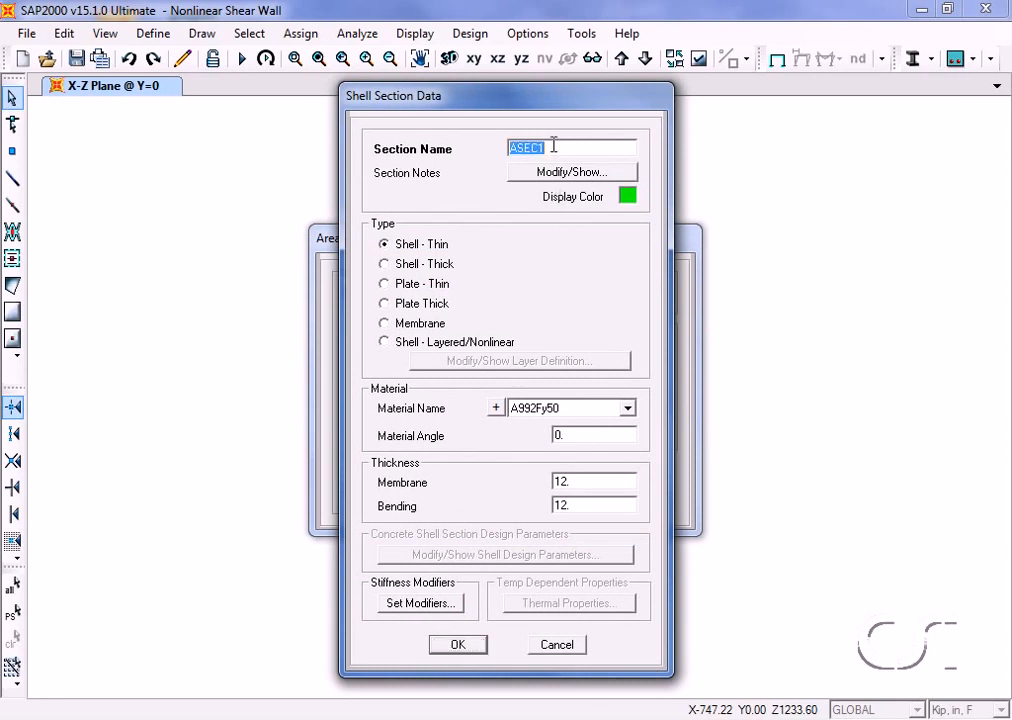
{"action": "key", "text": "BackSpace"}
{"action": "type", "text": ".3%unconfined"}
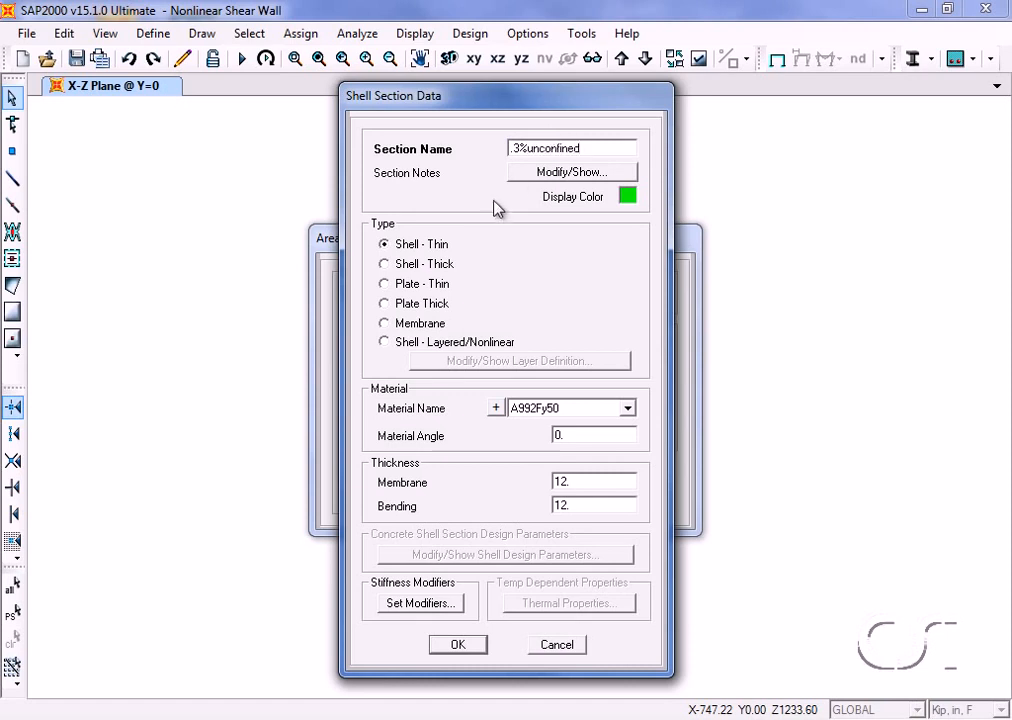
{"action": "left_click", "coordinate": [466, 344]}
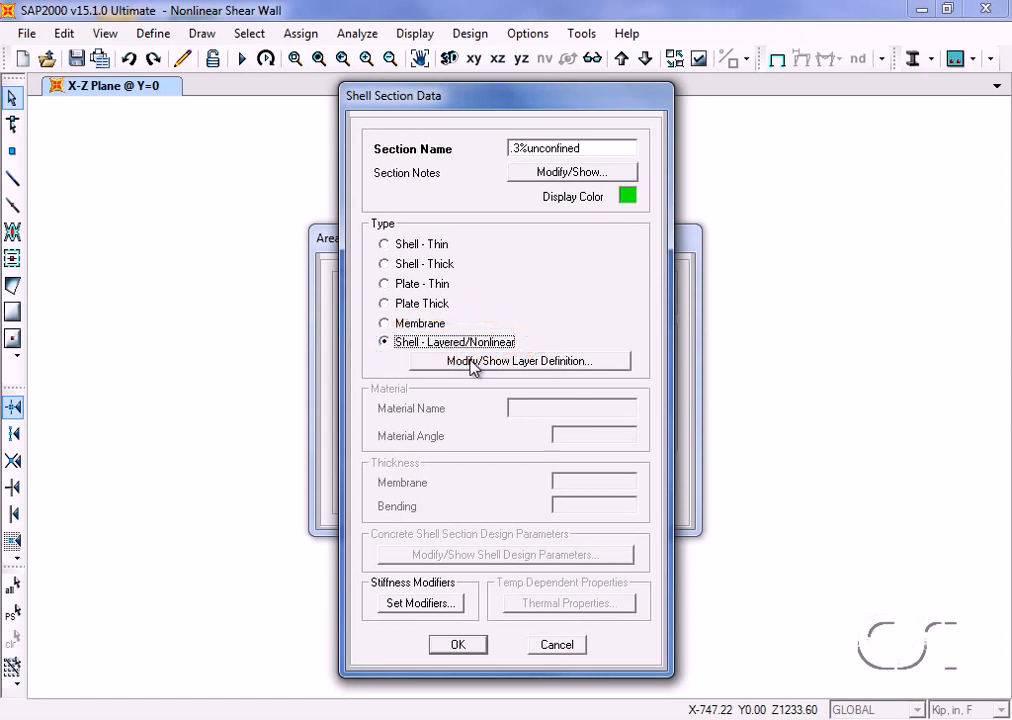
Open the section's layer definition and examine the available layer types, materials and S11 component behavior options.
{"action": "left_click", "coordinate": [470, 360]}
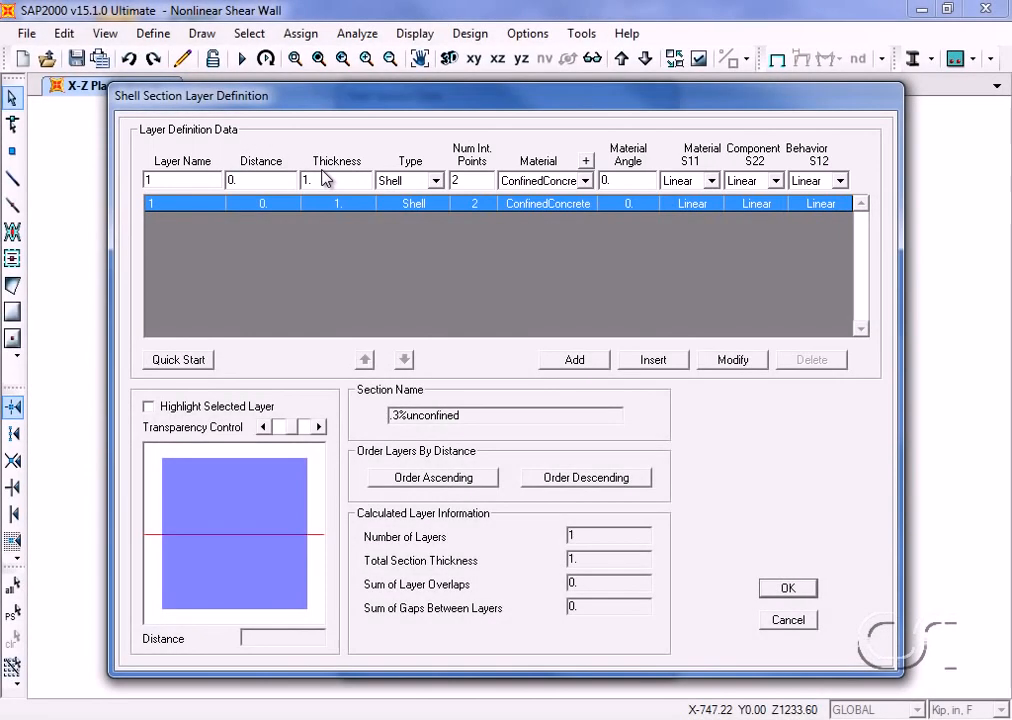
{"action": "left_click", "coordinate": [436, 182]}
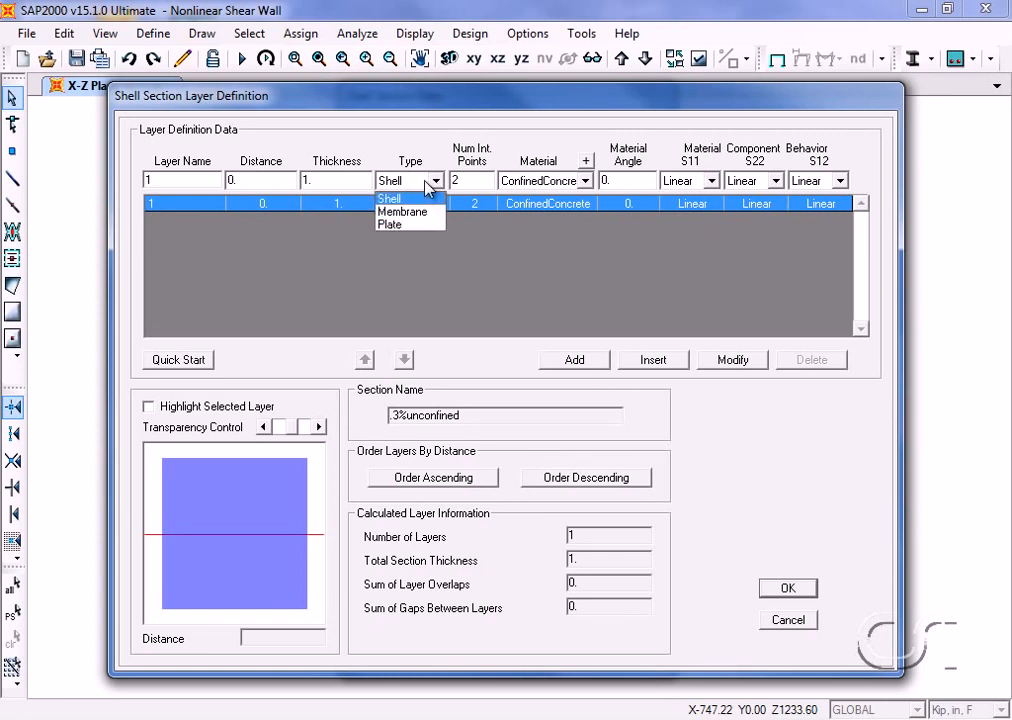
{"action": "left_click", "coordinate": [585, 187]}
{"action": "left_click", "coordinate": [585, 187]}
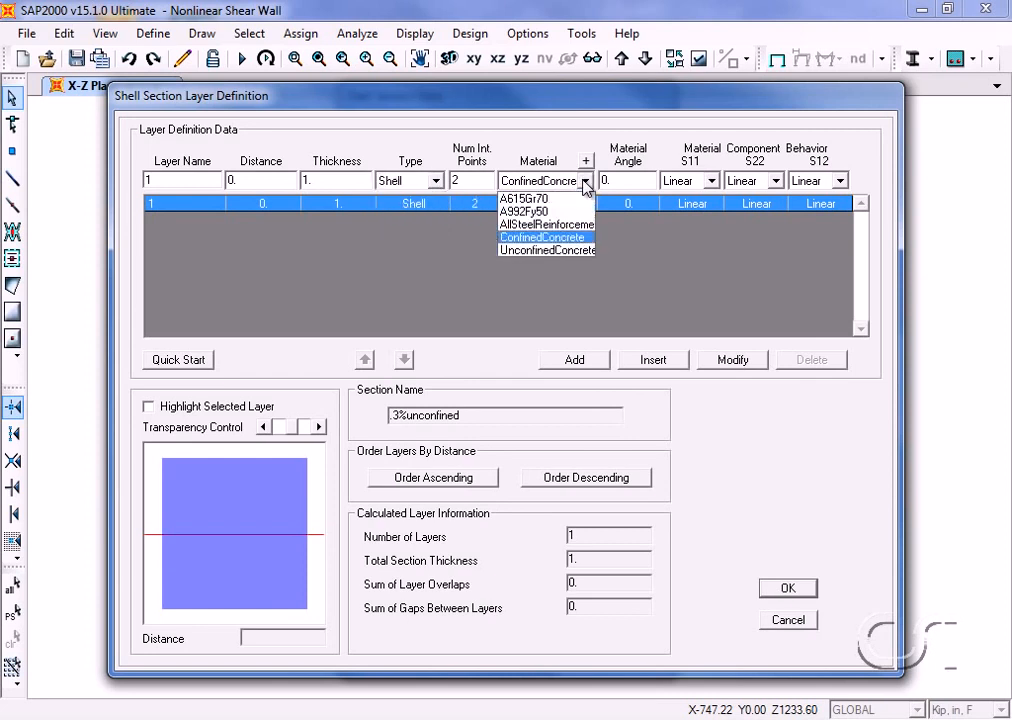
{"action": "left_click", "coordinate": [585, 184]}
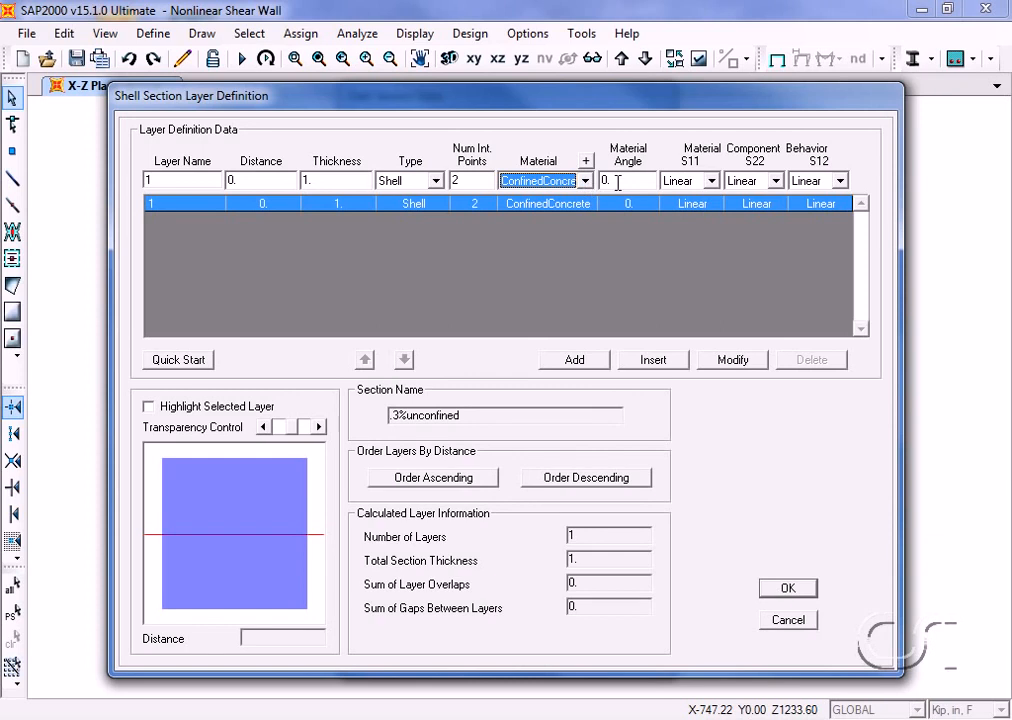
{"action": "left_click", "coordinate": [703, 183]}
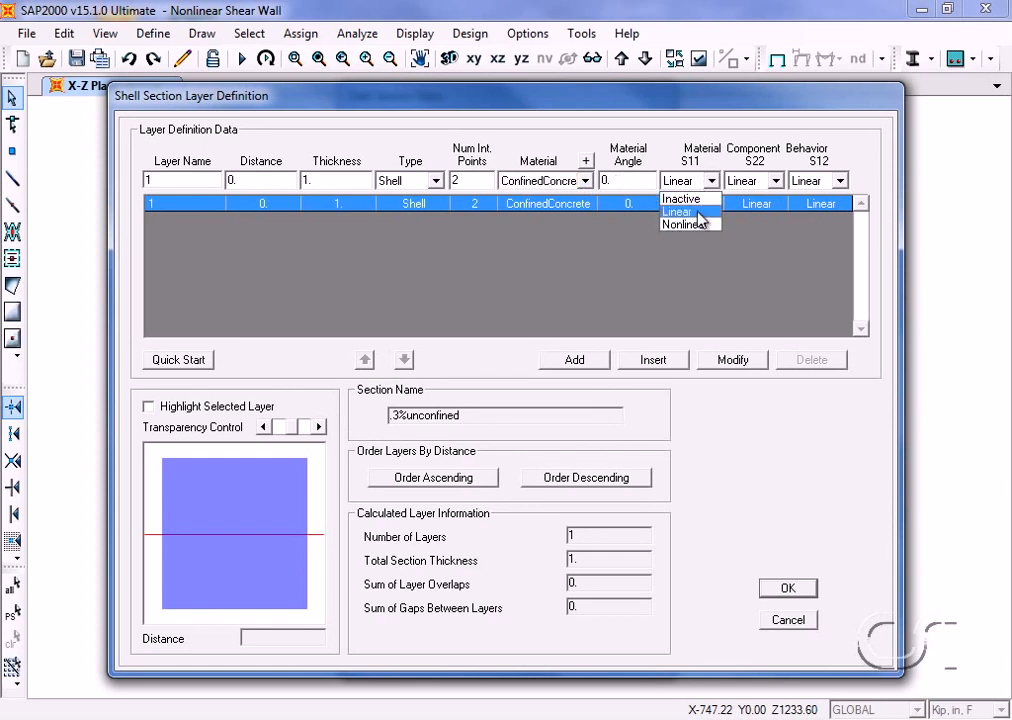
{"action": "left_click", "coordinate": [700, 214]}
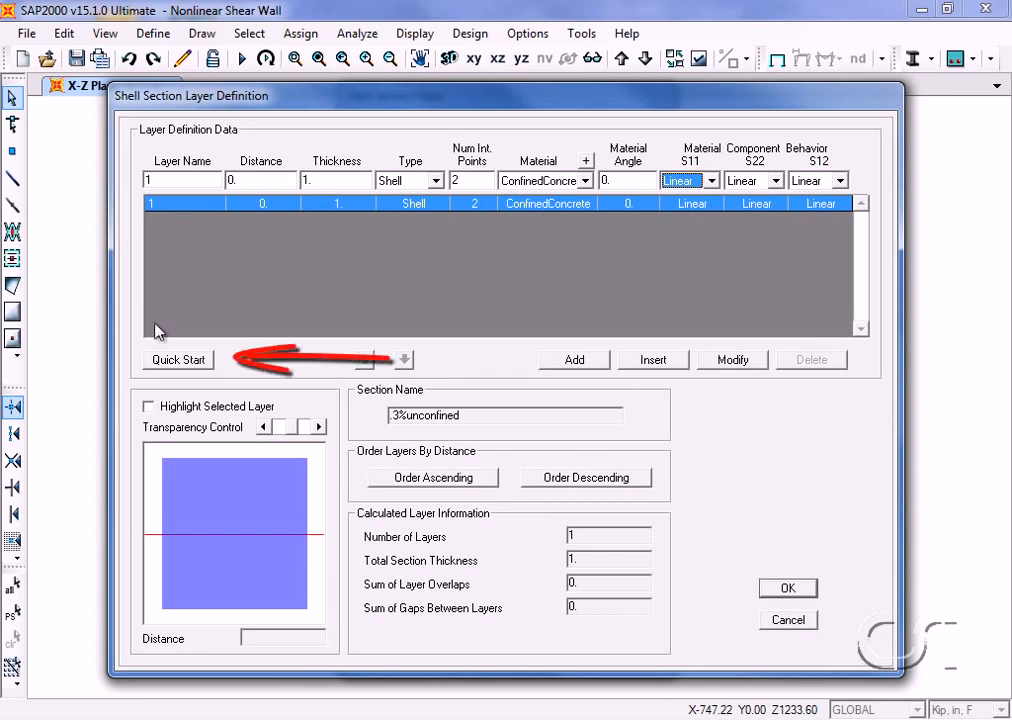
Start the concrete shell Quick Start with UnconfinedConcrete and AllSteelReinforcement as materials, and make the in-plane S22 behavior nonlinear.
{"action": "left_click", "coordinate": [195, 362]}
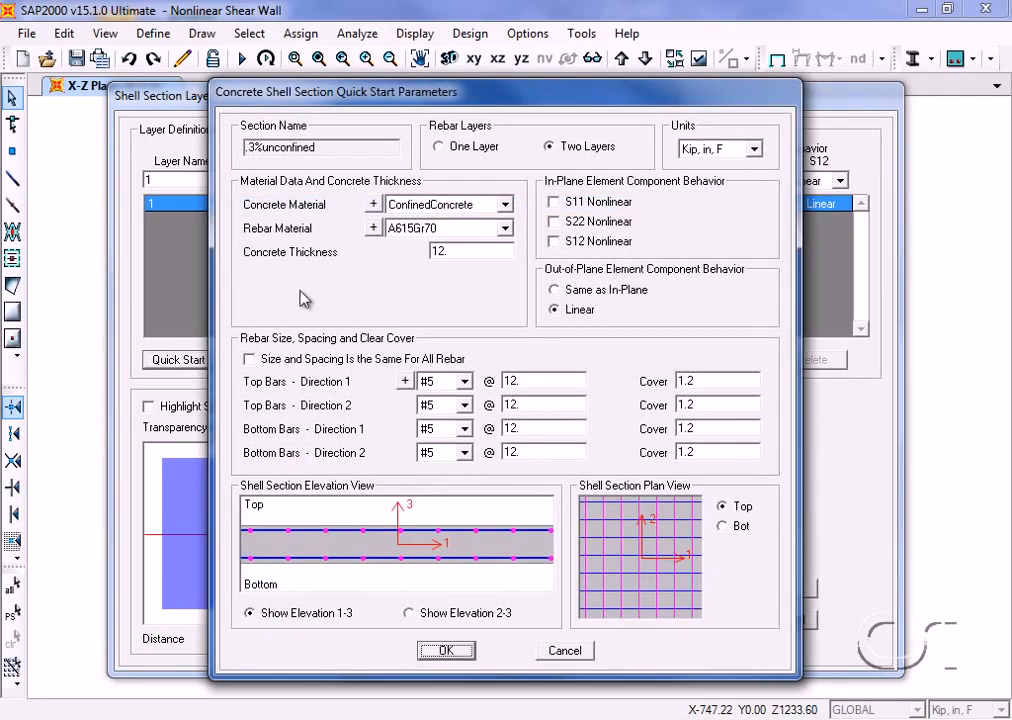
{"action": "left_click", "coordinate": [505, 204]}
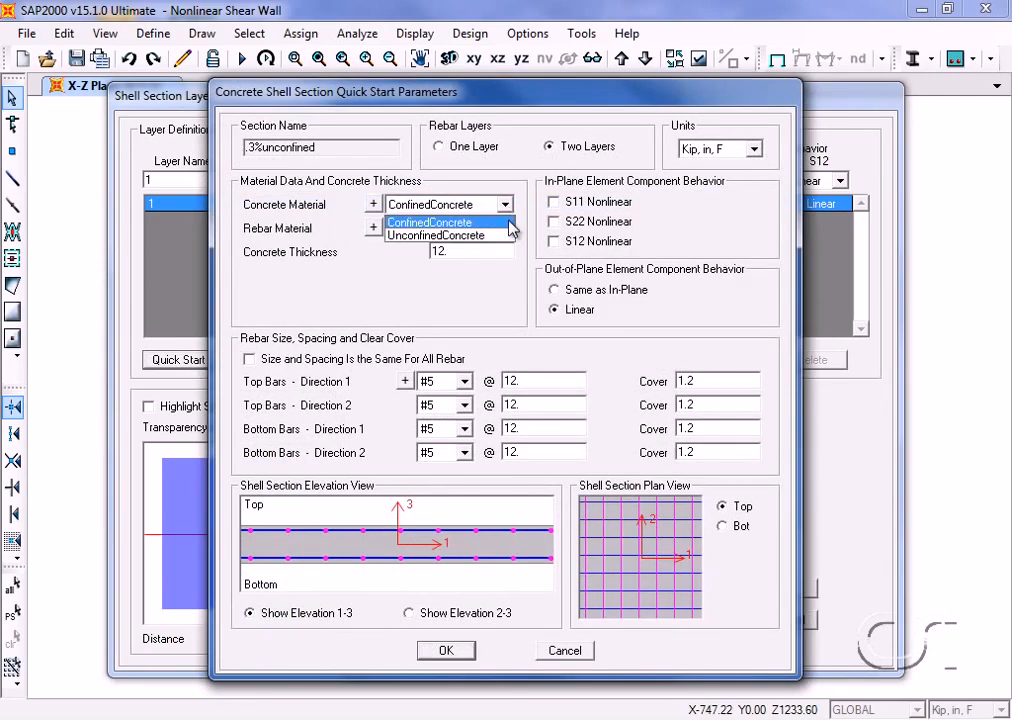
{"action": "left_click", "coordinate": [507, 236]}
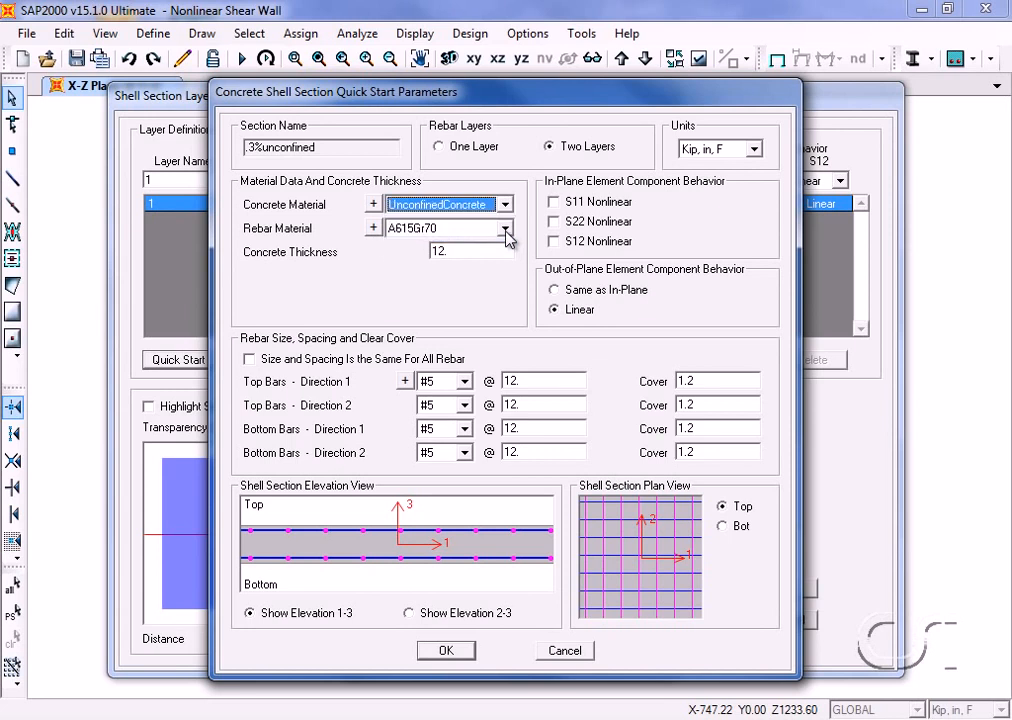
{"action": "left_click", "coordinate": [505, 230]}
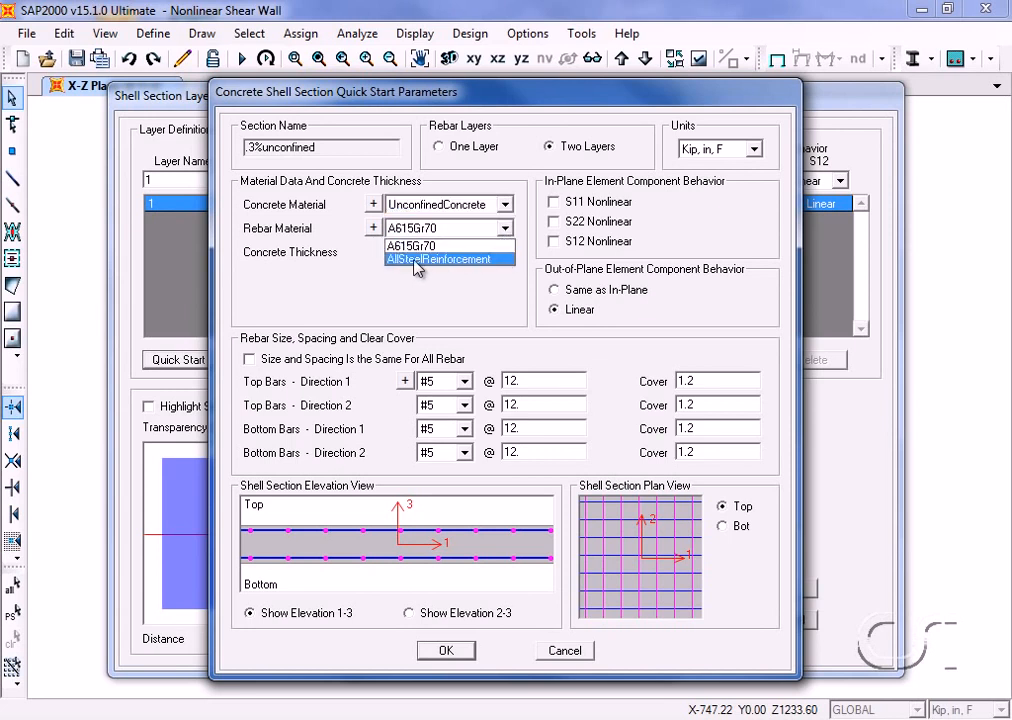
{"action": "left_click", "coordinate": [476, 260]}
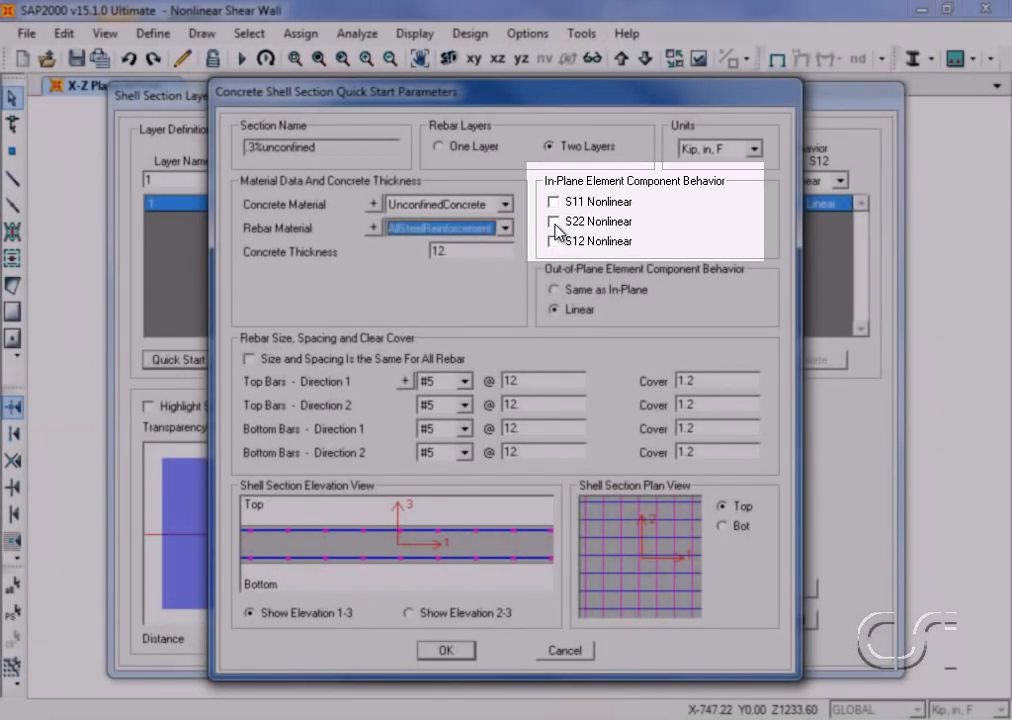
{"action": "left_click", "coordinate": [554, 222]}
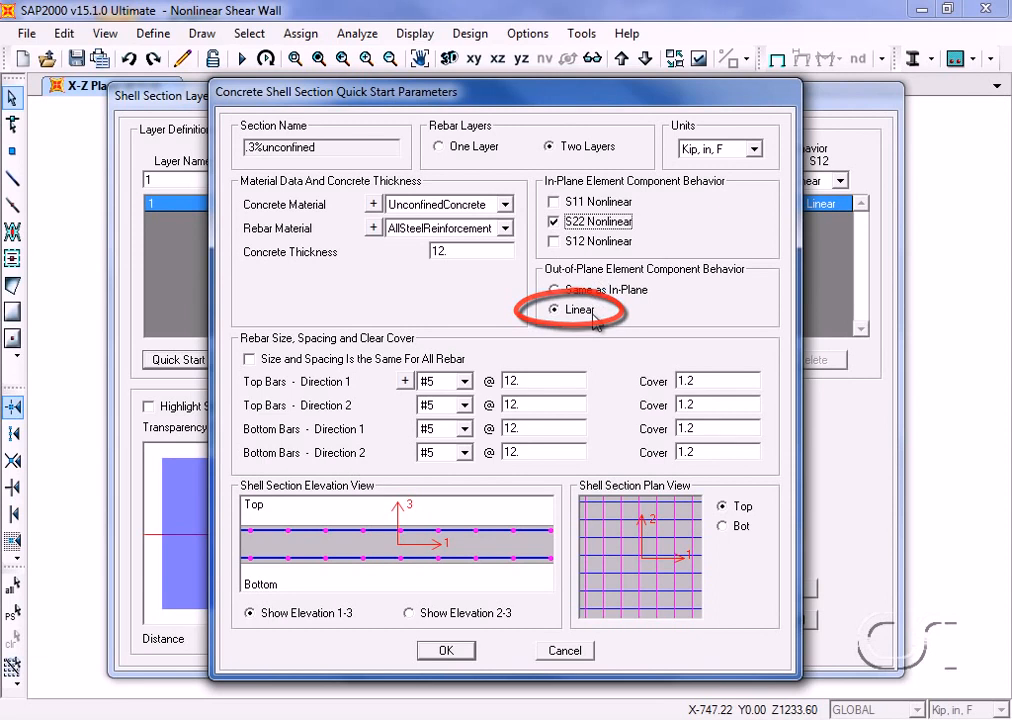
Set the top bars in directions 1 and 2 to size #4.
{"action": "left_click", "coordinate": [464, 382]}
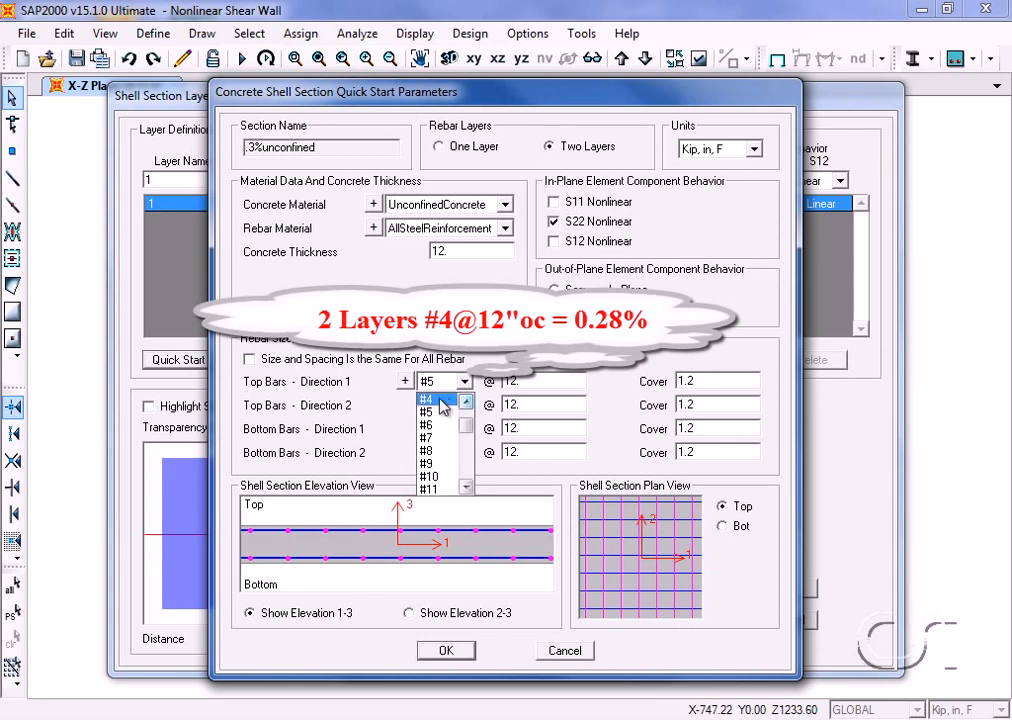
{"action": "left_click", "coordinate": [448, 399]}
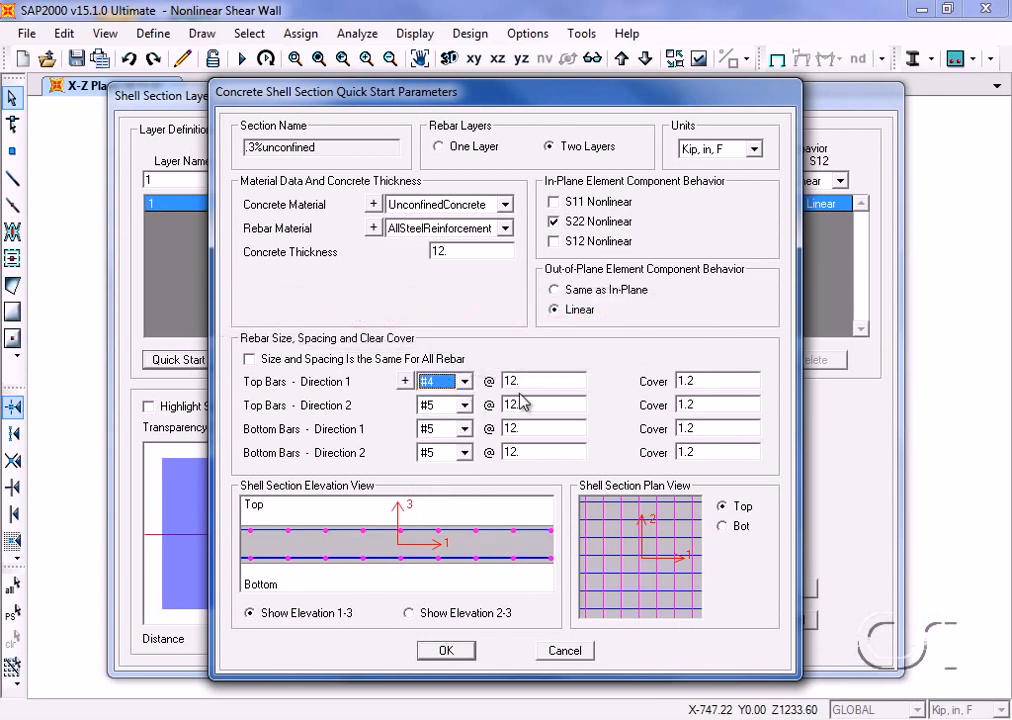
{"action": "left_click", "coordinate": [464, 405]}
{"action": "left_click", "coordinate": [467, 422]}
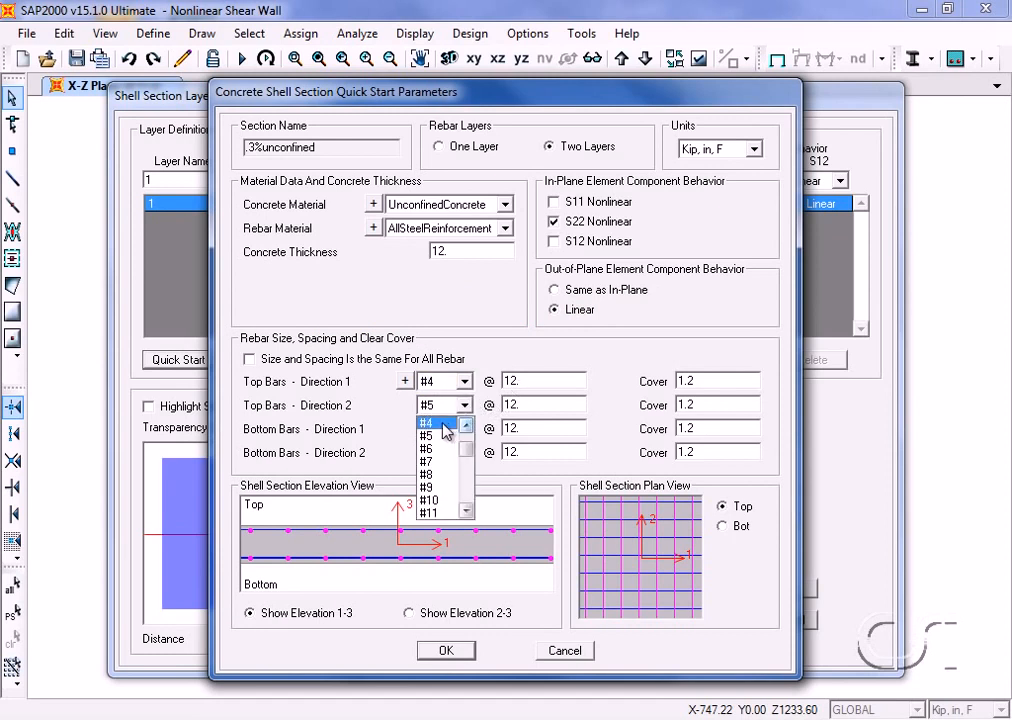
{"action": "left_click", "coordinate": [442, 423]}
Set the bottom bars in directions 1 and 2 to size #4 and generate the layers from the Quick Start parameters.
{"action": "left_click", "coordinate": [464, 429]}
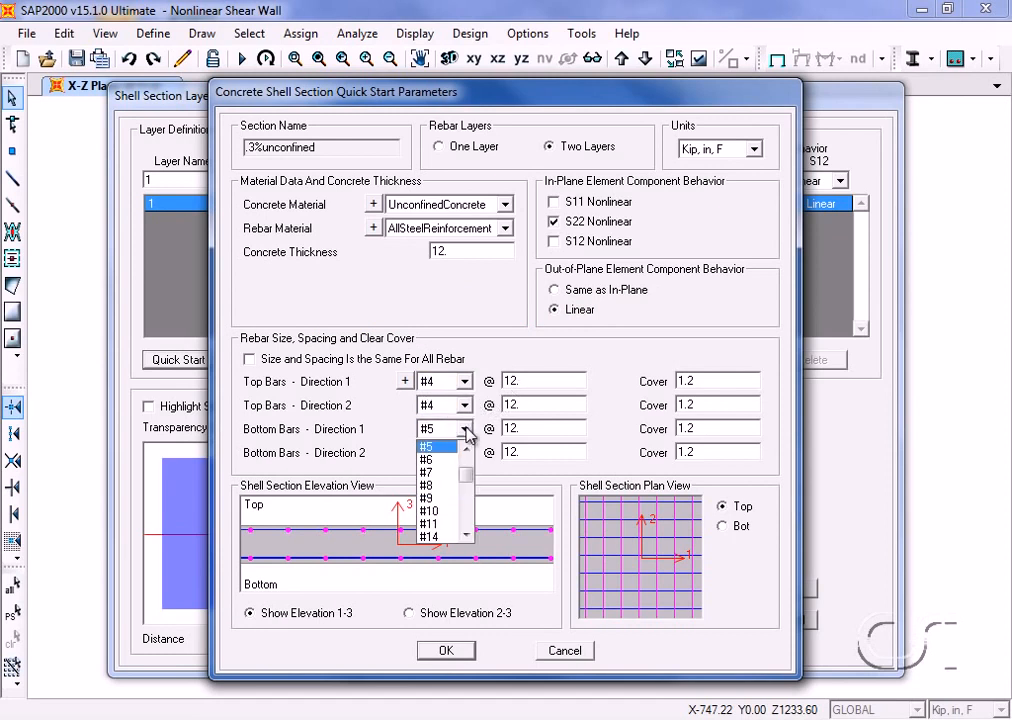
{"action": "left_click", "coordinate": [467, 450]}
{"action": "left_click", "coordinate": [448, 449]}
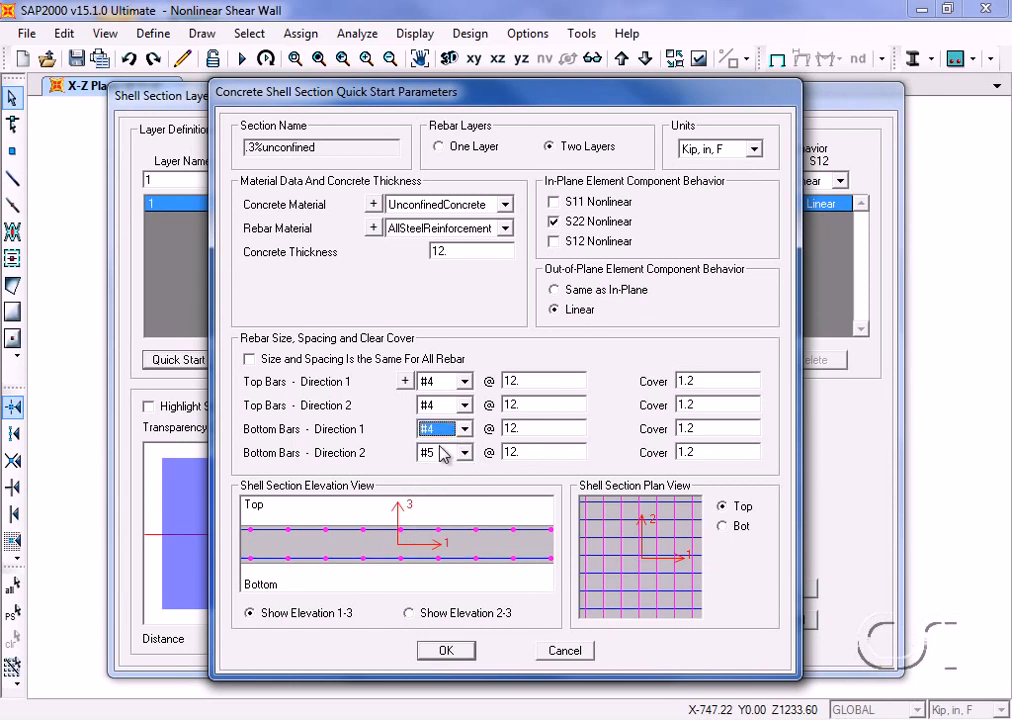
{"action": "left_click", "coordinate": [466, 453]}
{"action": "left_click", "coordinate": [466, 472]}
{"action": "left_click", "coordinate": [444, 471]}
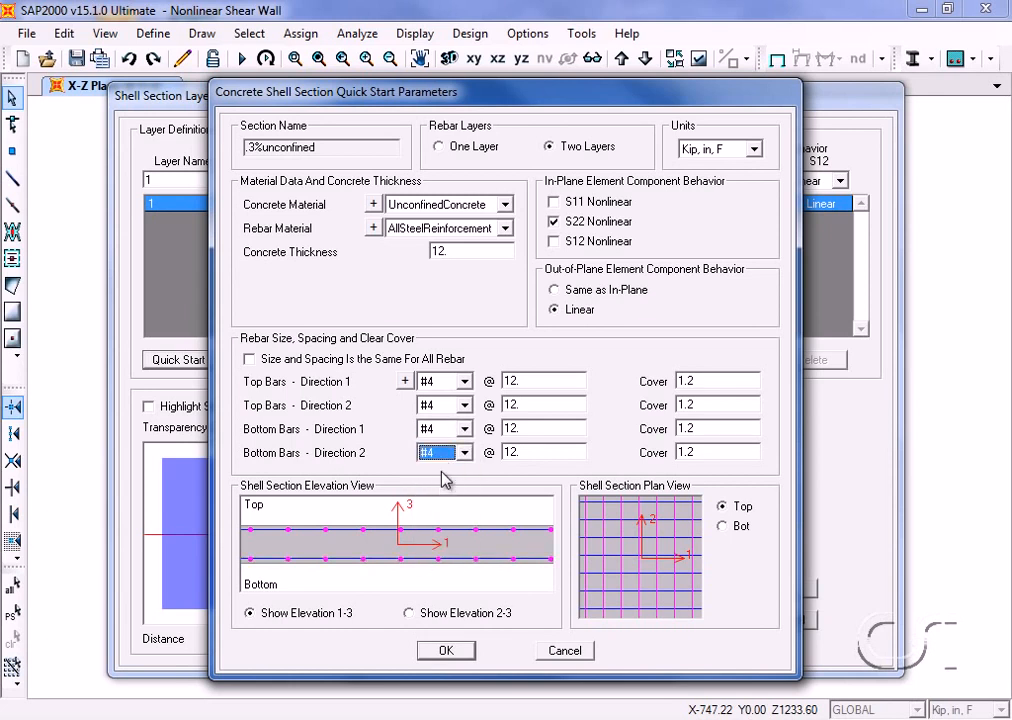
{"action": "left_click", "coordinate": [446, 650]}
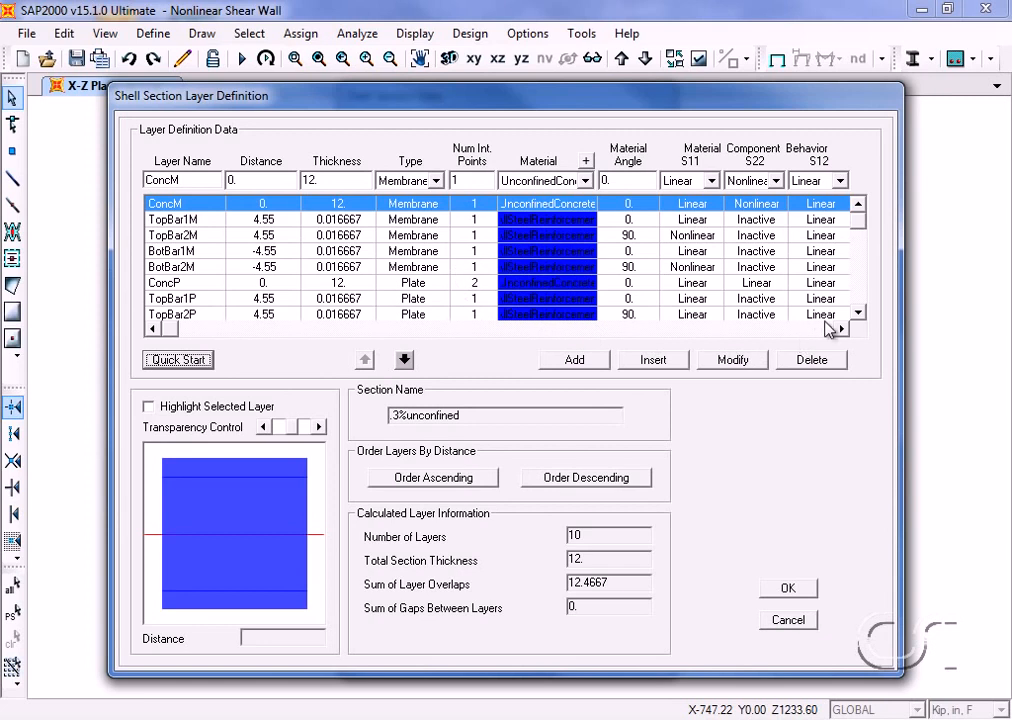
Review the generated layer list and delete the direction 1 membrane rebar layers TopBar1M and BotBar1M.
{"action": "left_click", "coordinate": [859, 314]}
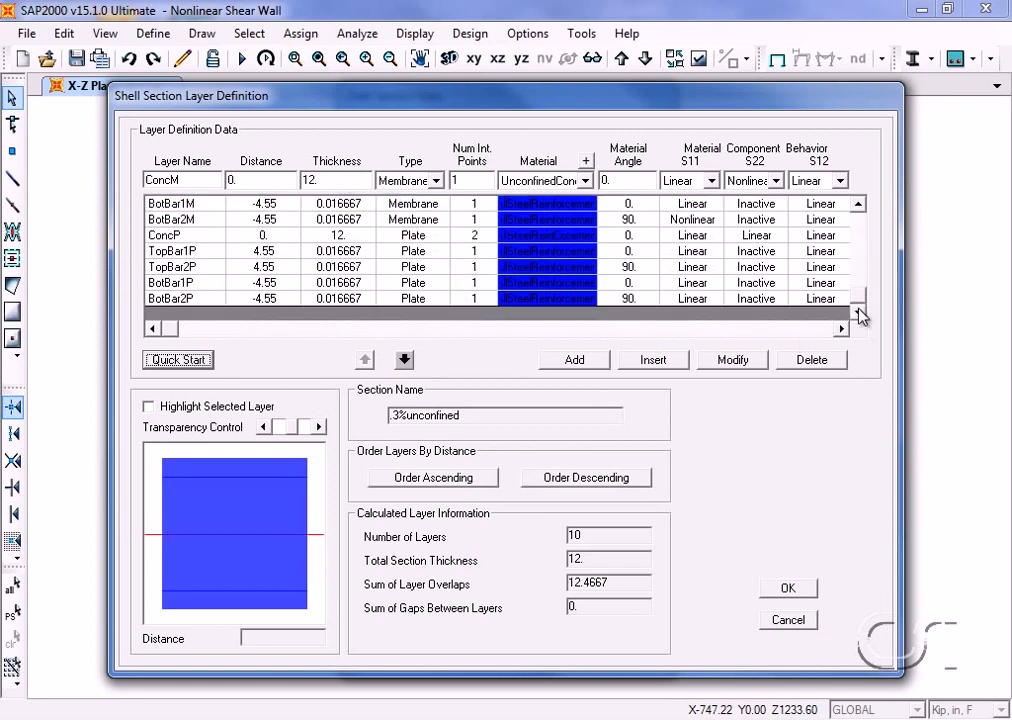
{"action": "left_click", "coordinate": [859, 206]}
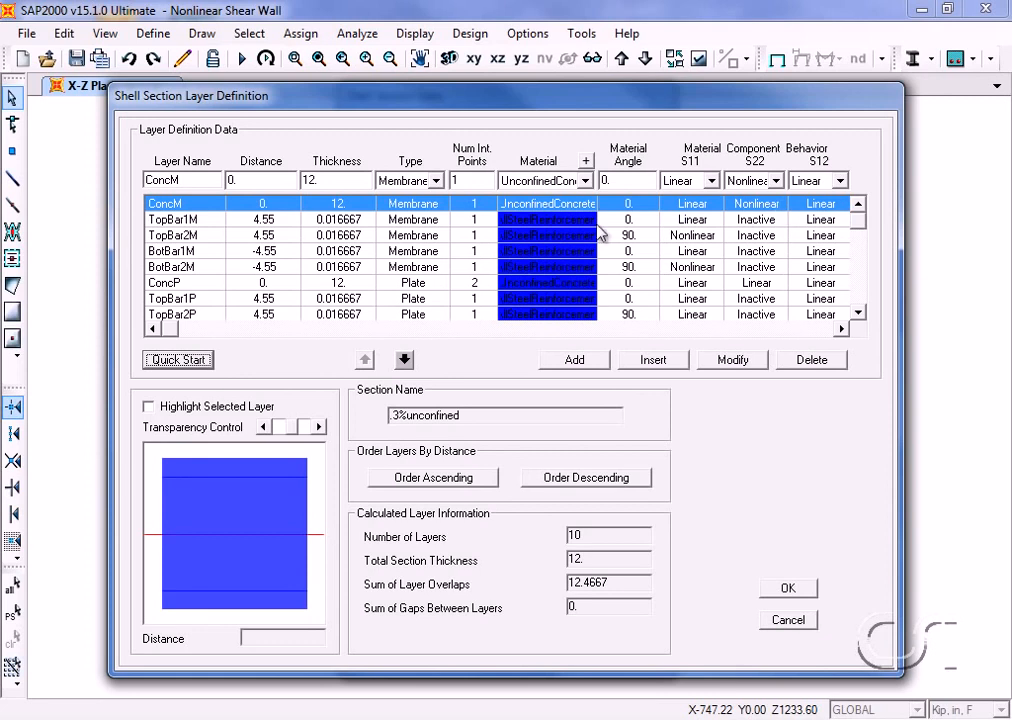
{"action": "left_click", "coordinate": [190, 222]}
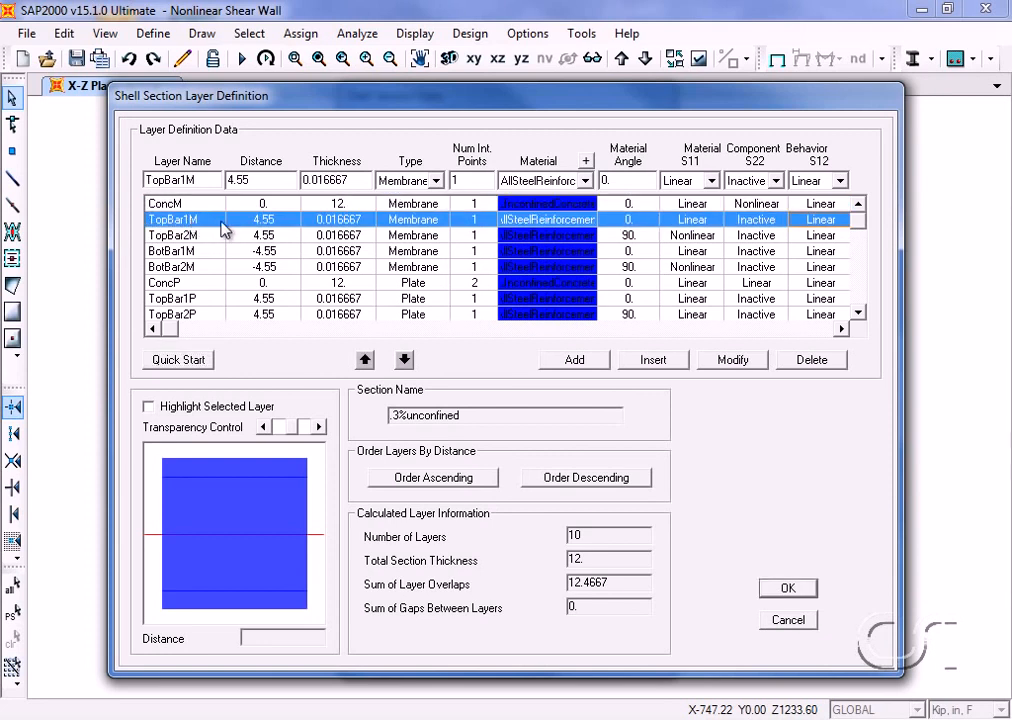
{"action": "left_click", "coordinate": [805, 365]}
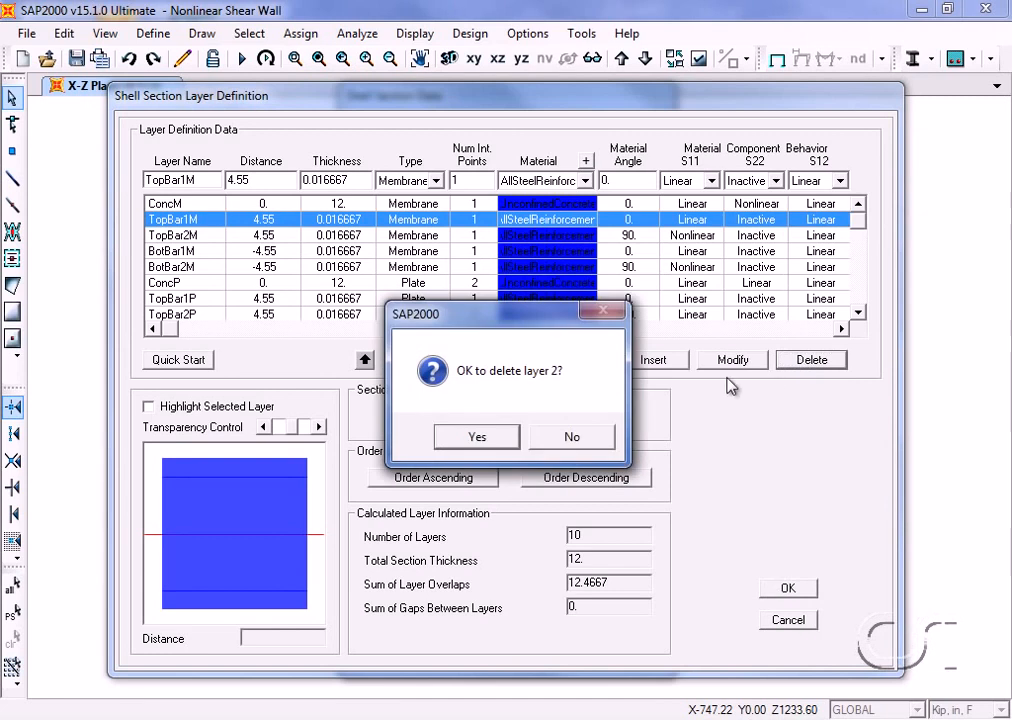
{"action": "left_click", "coordinate": [474, 440]}
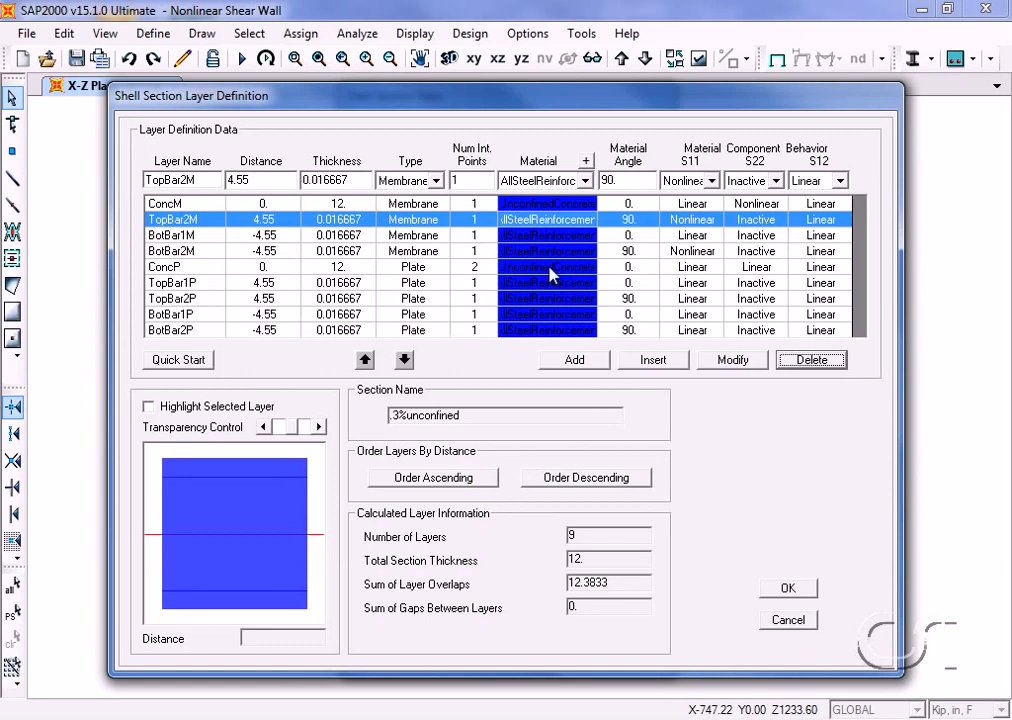
{"action": "left_click", "coordinate": [188, 238]}
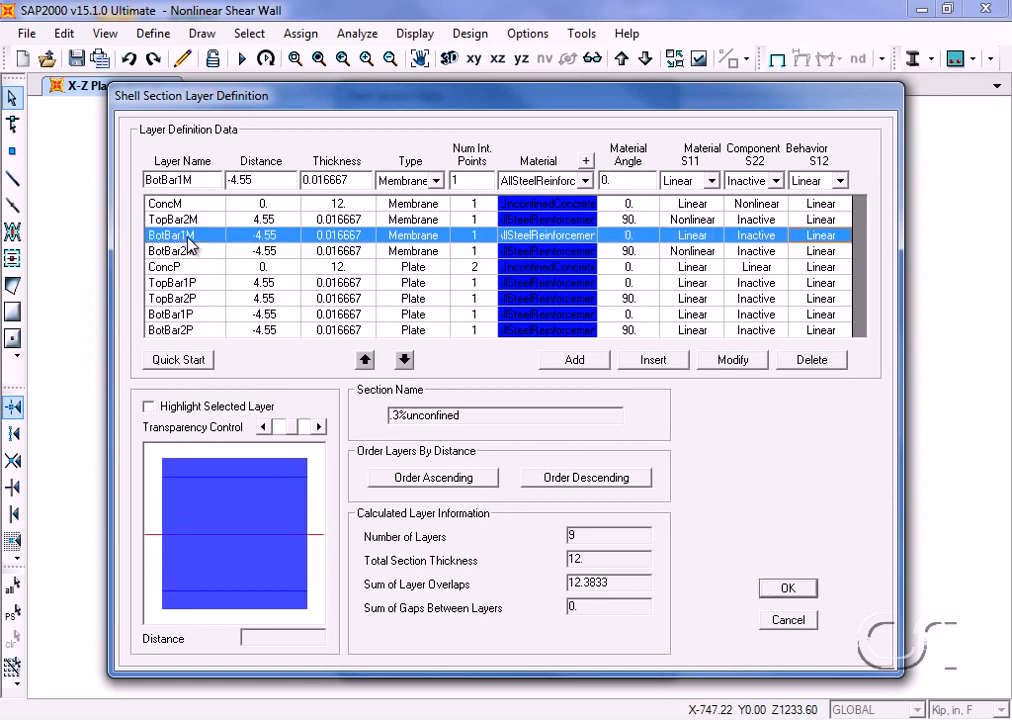
{"action": "left_click", "coordinate": [800, 360]}
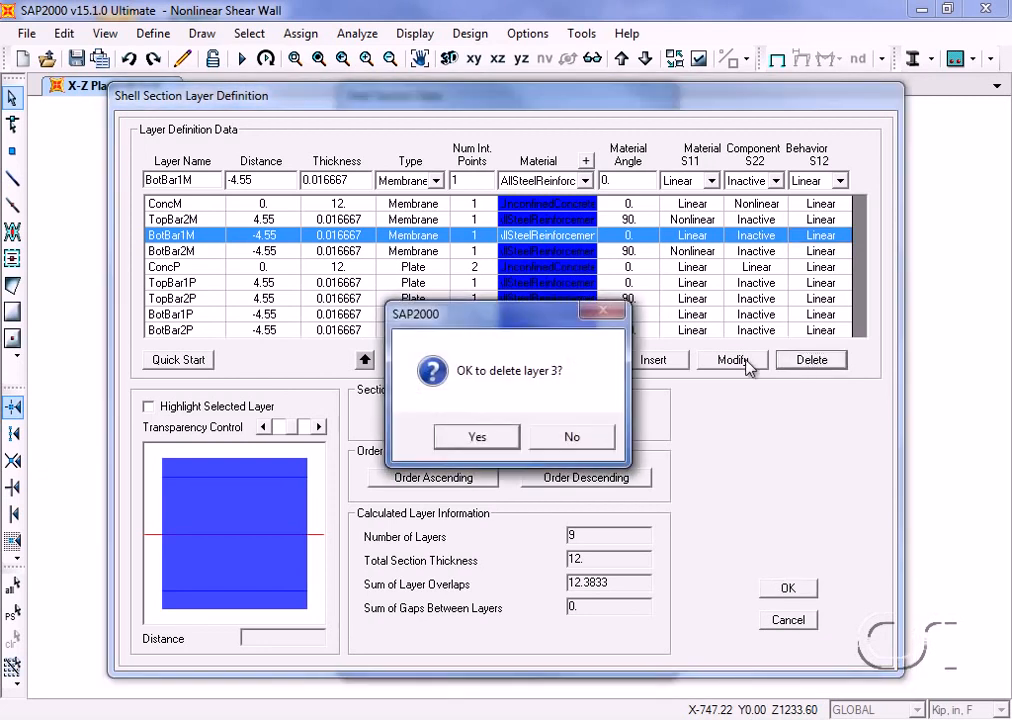
{"action": "left_click", "coordinate": [478, 438]}
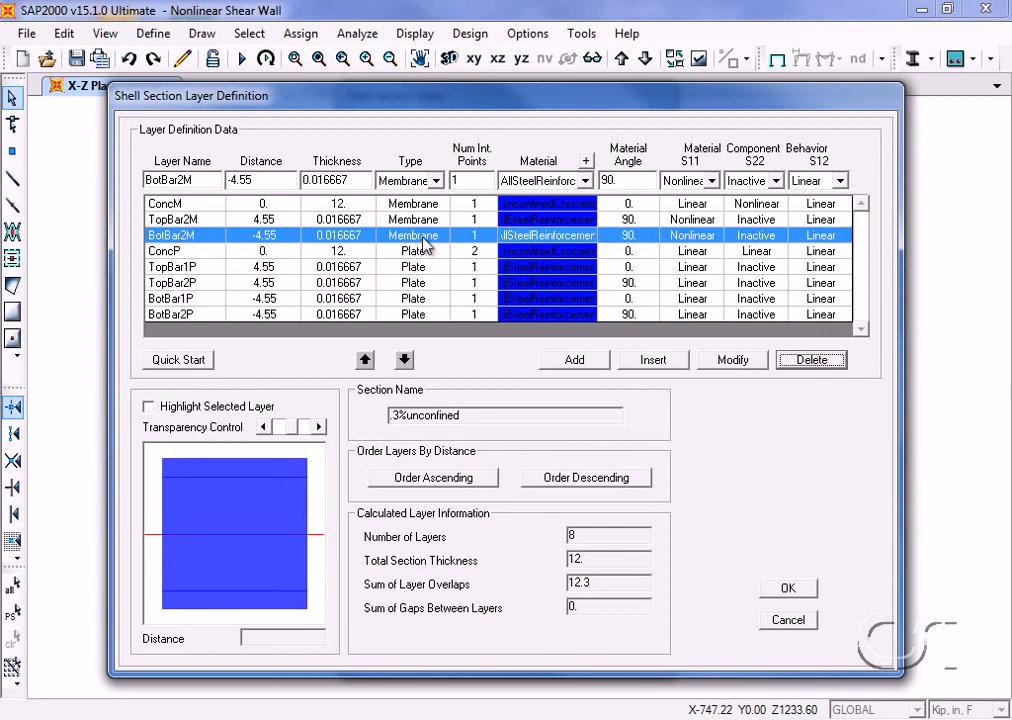
Set the thickness of the ConcP plate layer to 7.5 in the .3%unconfined section.
{"action": "left_click", "coordinate": [187, 254]}
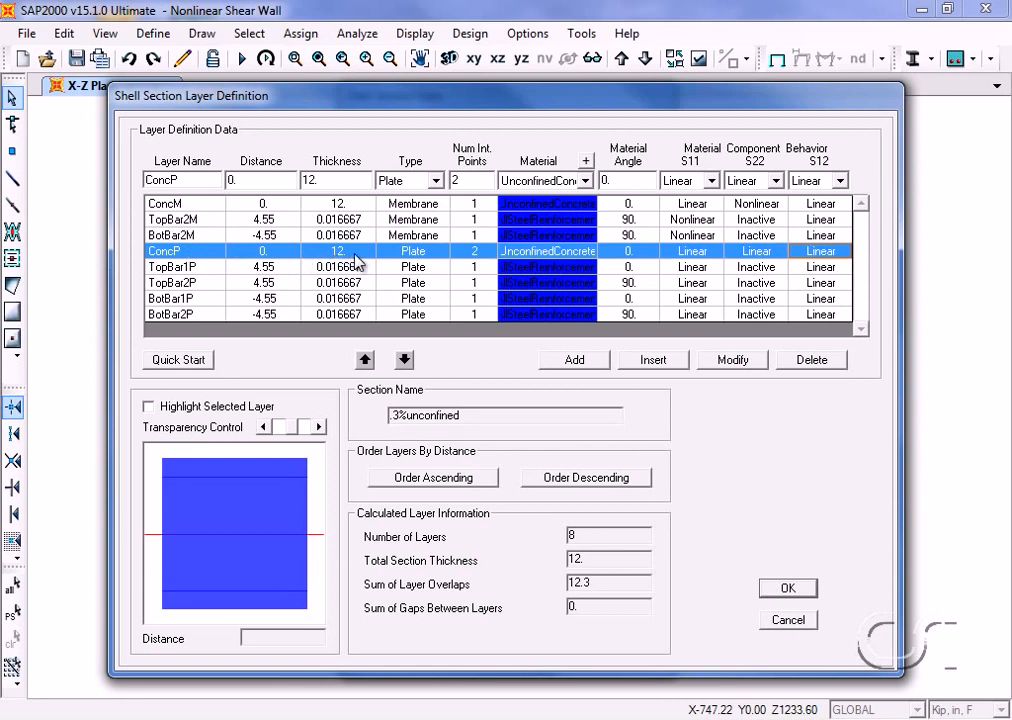
{"action": "double_click", "coordinate": [330, 180]}
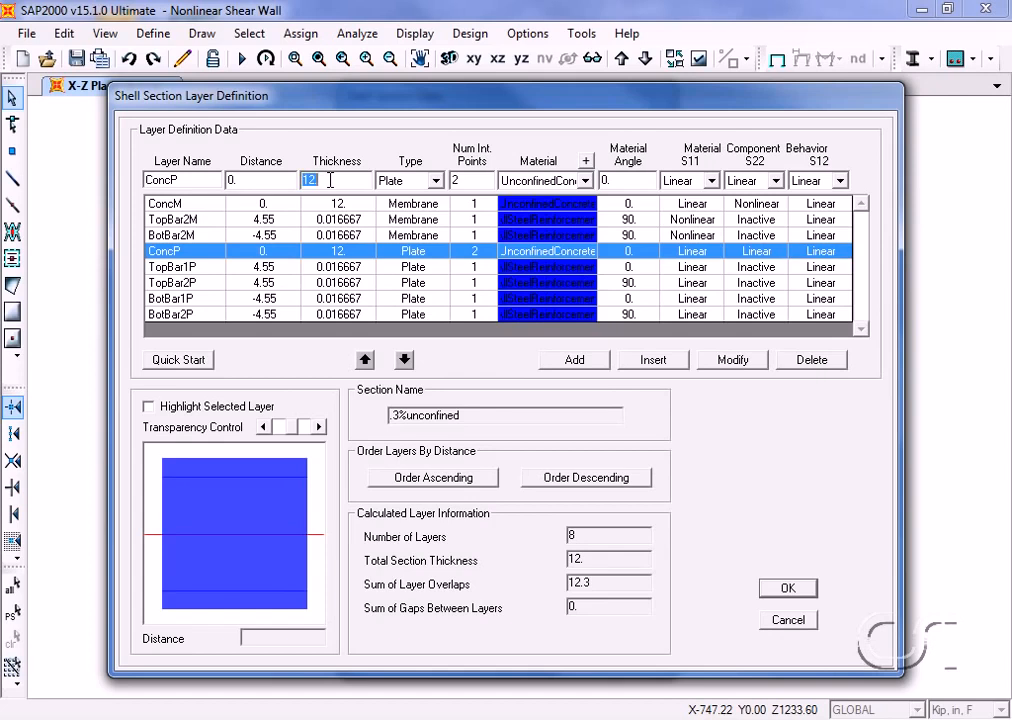
{"action": "type", "text": "7.5"}
{"action": "left_click", "coordinate": [736, 362]}
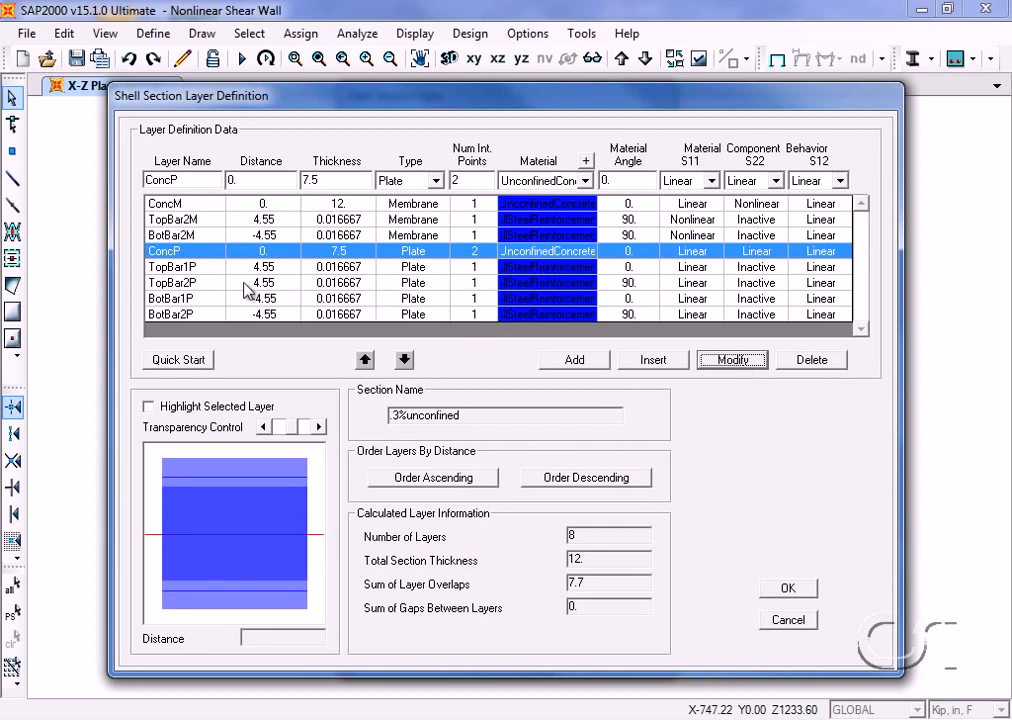
Delete the plate rebar layers TopBar1P, TopBar2P, BotBar1P and BotBar2P and accept the .3%unconfined section.
{"action": "left_click", "coordinate": [183, 268]}
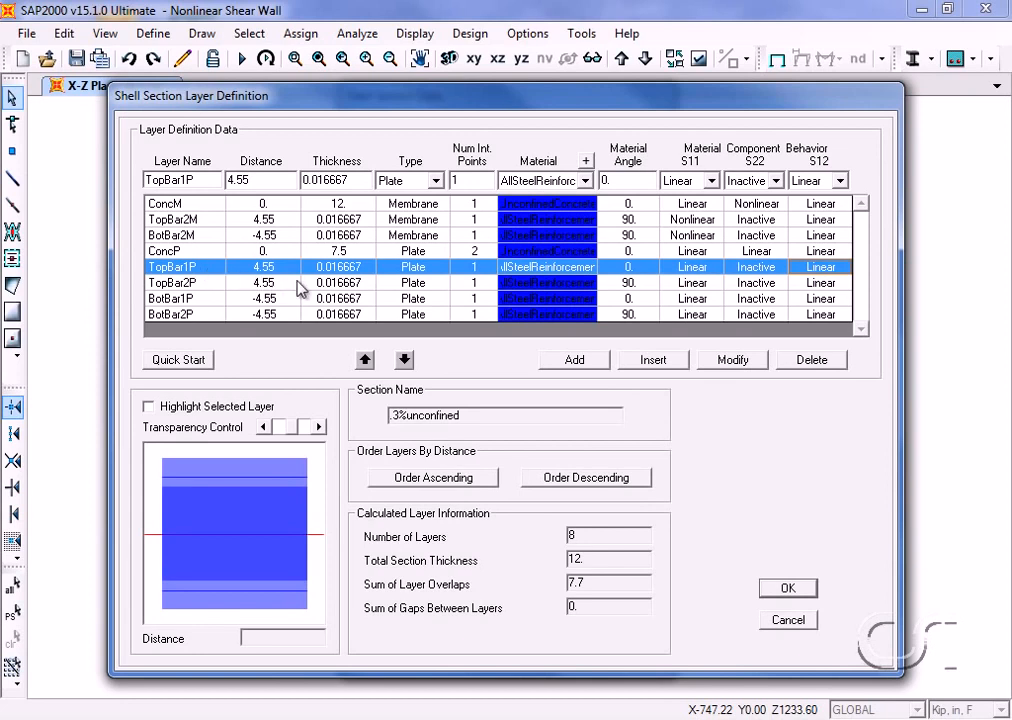
{"action": "left_click", "coordinate": [806, 359]}
{"action": "left_click", "coordinate": [505, 444]}
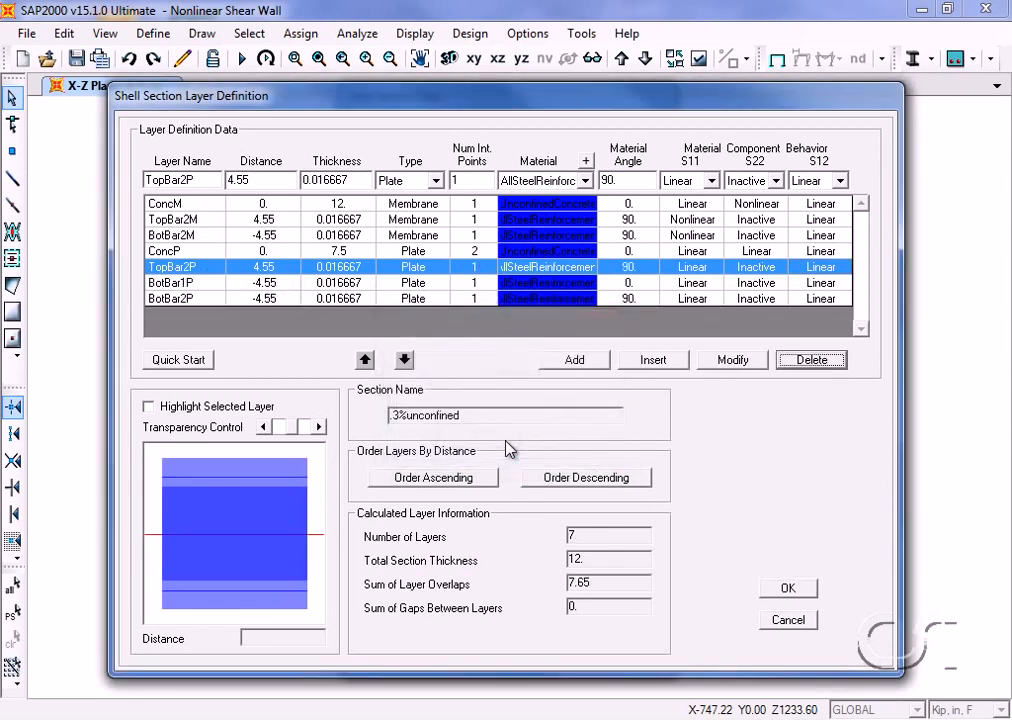
{"action": "left_click", "coordinate": [808, 359]}
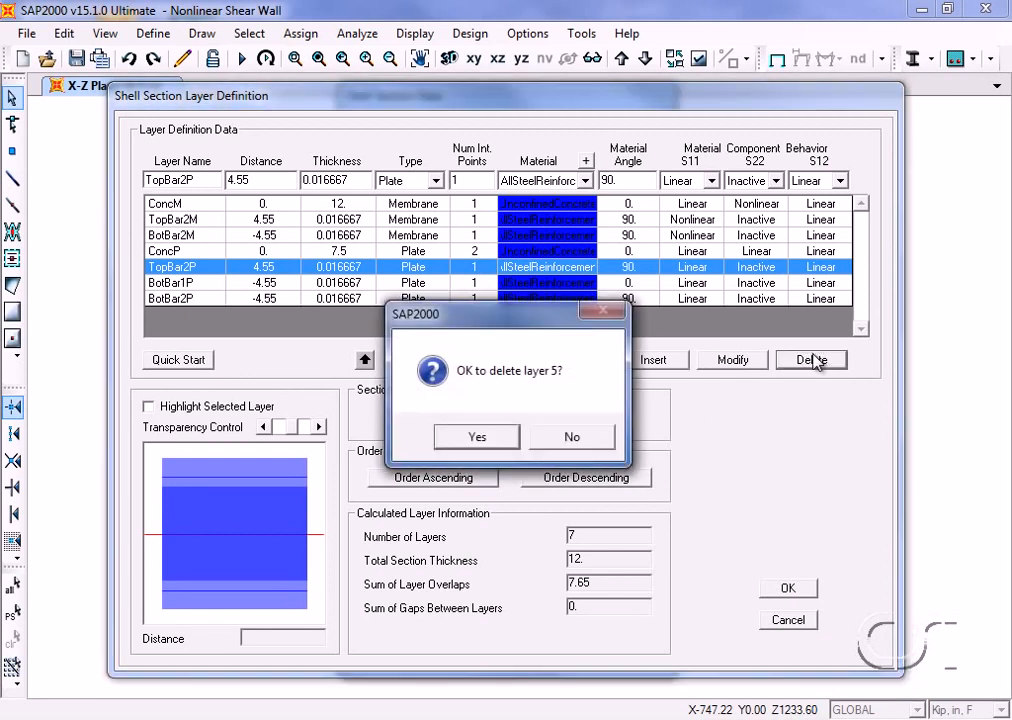
{"action": "left_click", "coordinate": [492, 441]}
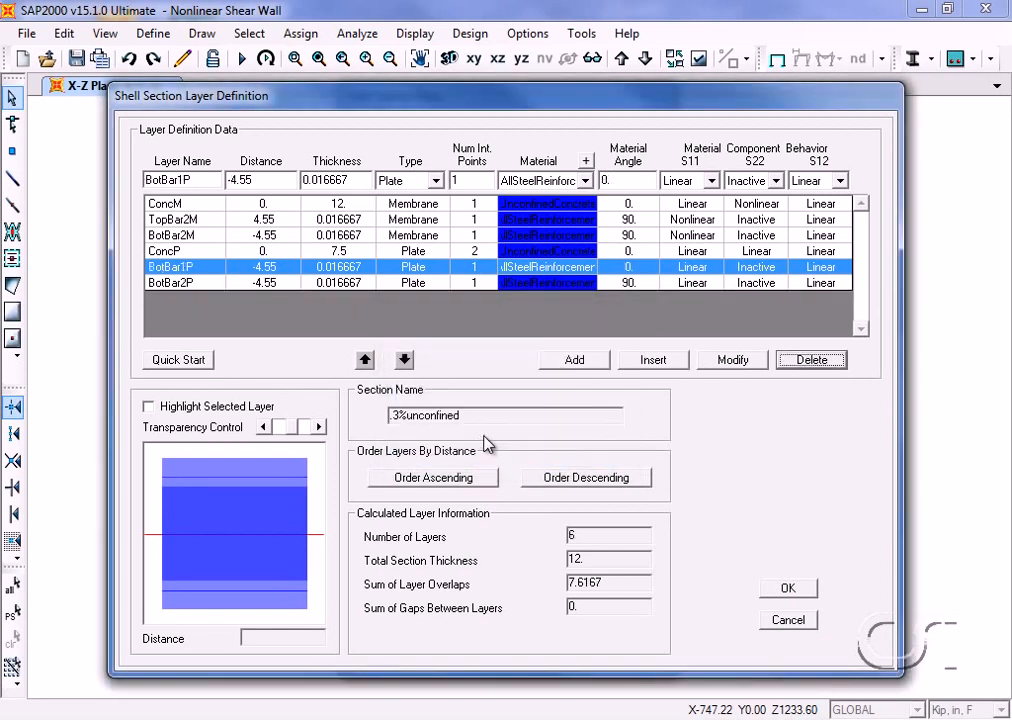
{"action": "left_click", "coordinate": [808, 360]}
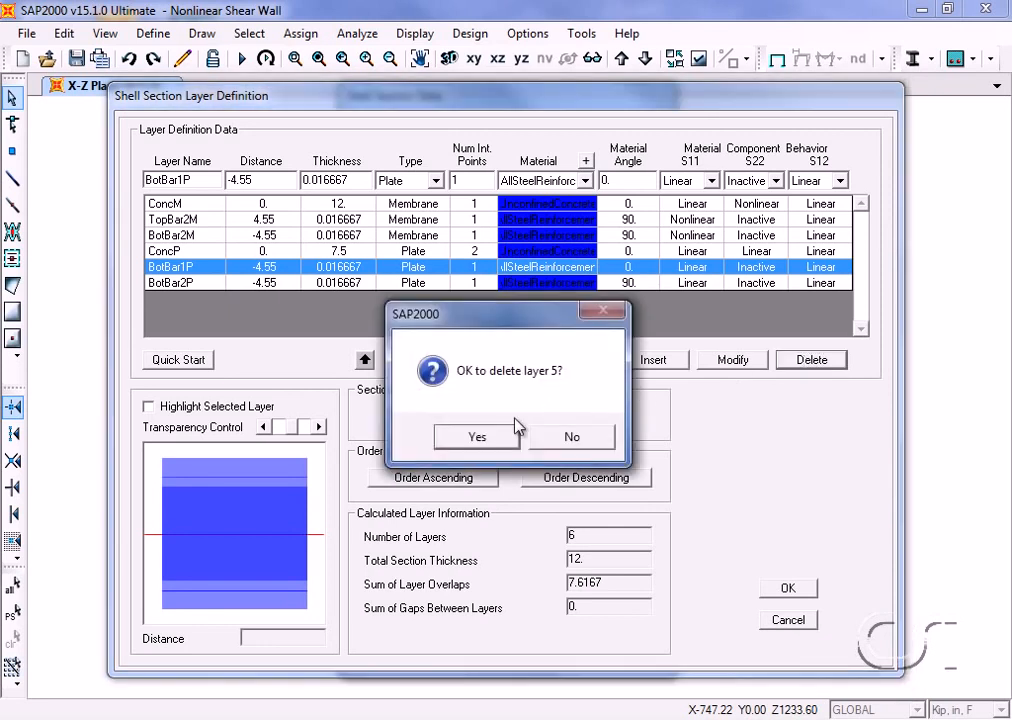
{"action": "left_click", "coordinate": [500, 438]}
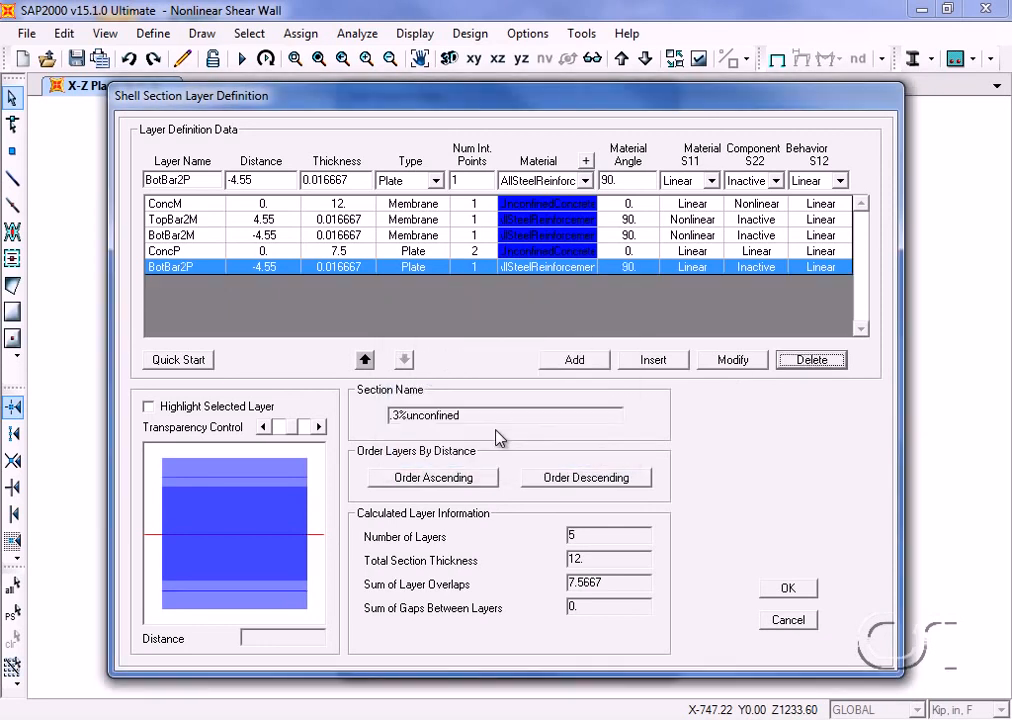
{"action": "left_click", "coordinate": [808, 360]}
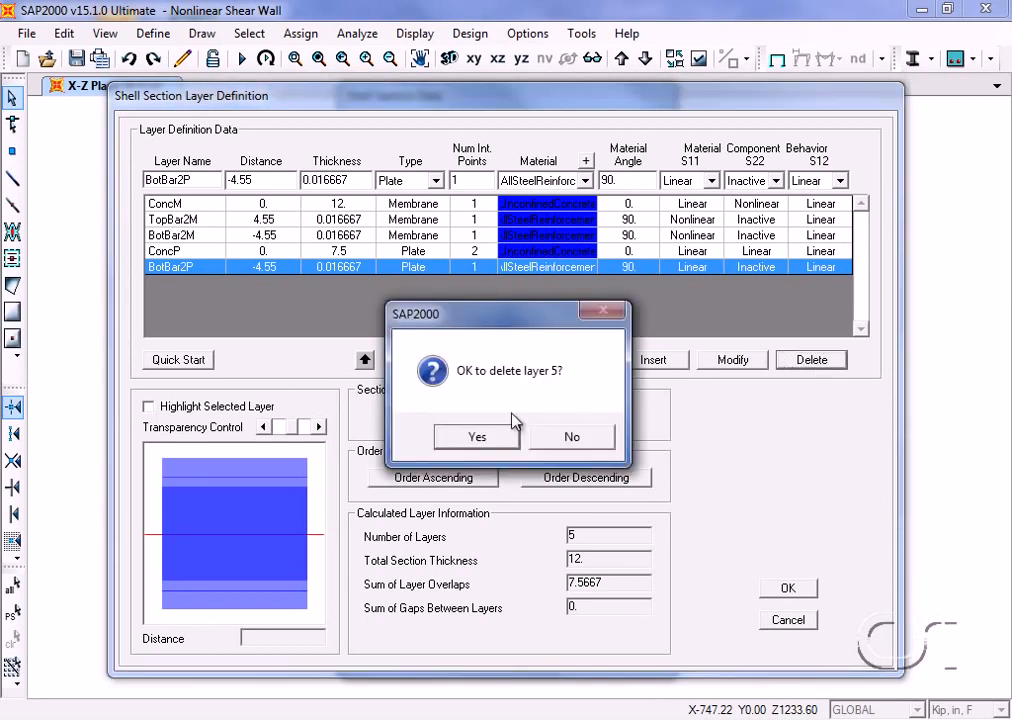
{"action": "left_click", "coordinate": [477, 437]}
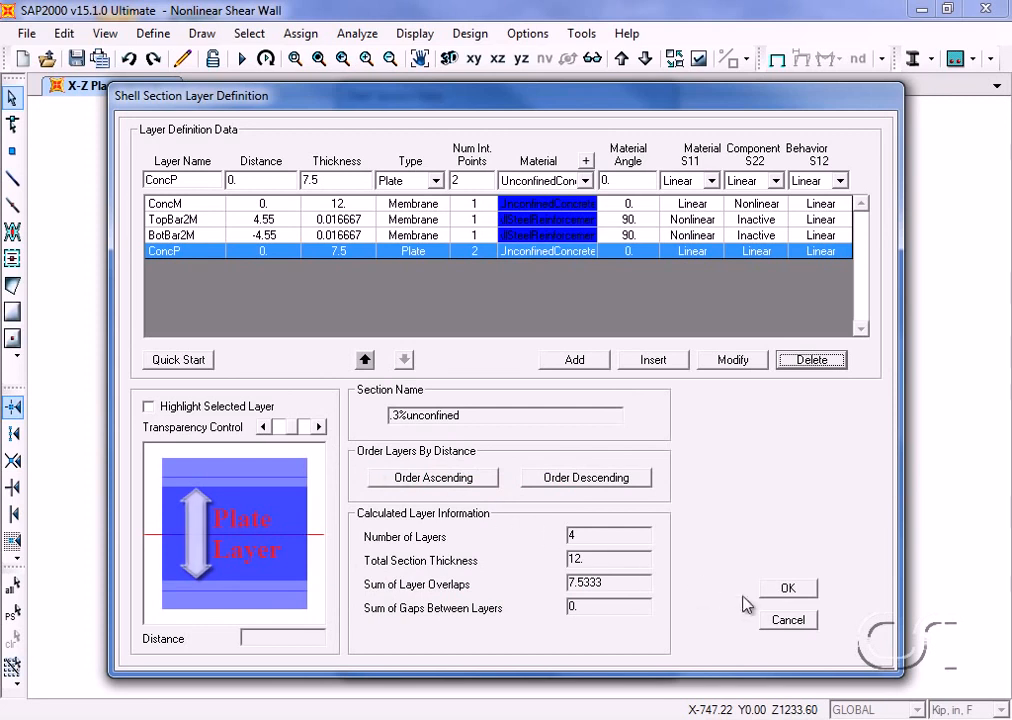
{"action": "left_click", "coordinate": [788, 590]}
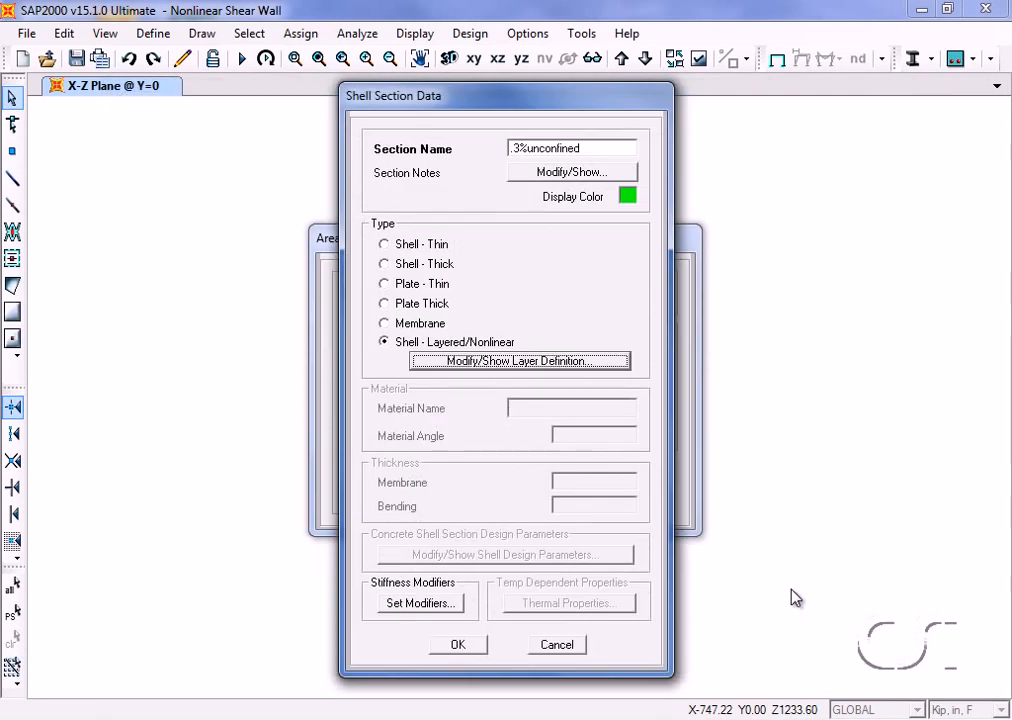
{"action": "left_click", "coordinate": [457, 645]}
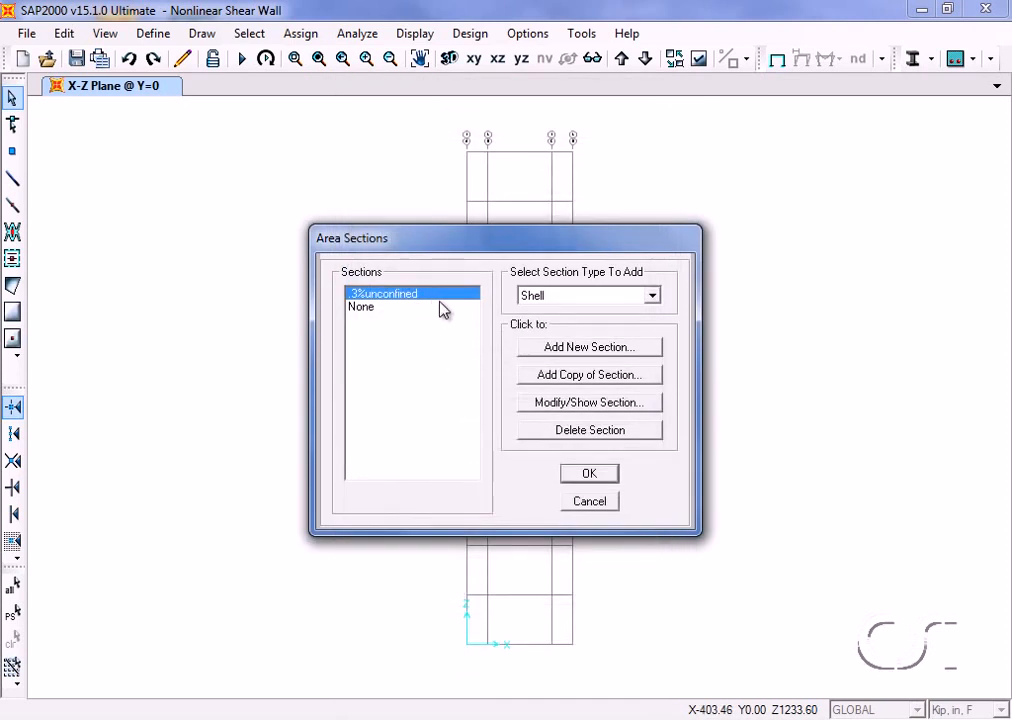
Add a copy of the .3%unconfined section named .4%unconfined and open its layer definition.
{"action": "left_click", "coordinate": [600, 376]}
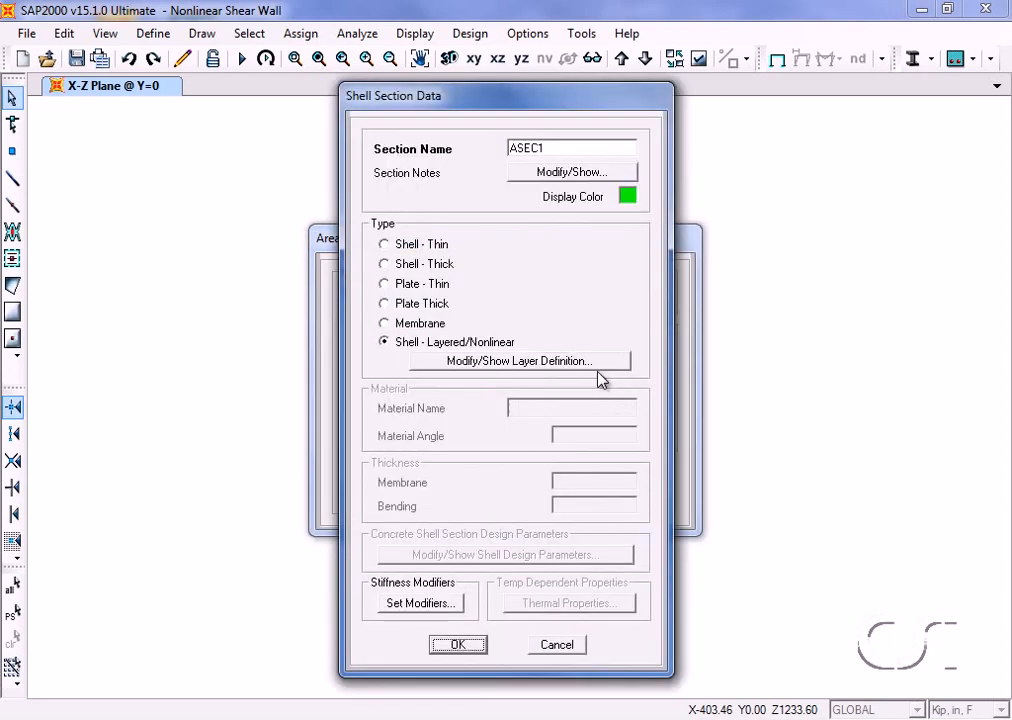
{"action": "double_click", "coordinate": [553, 147]}
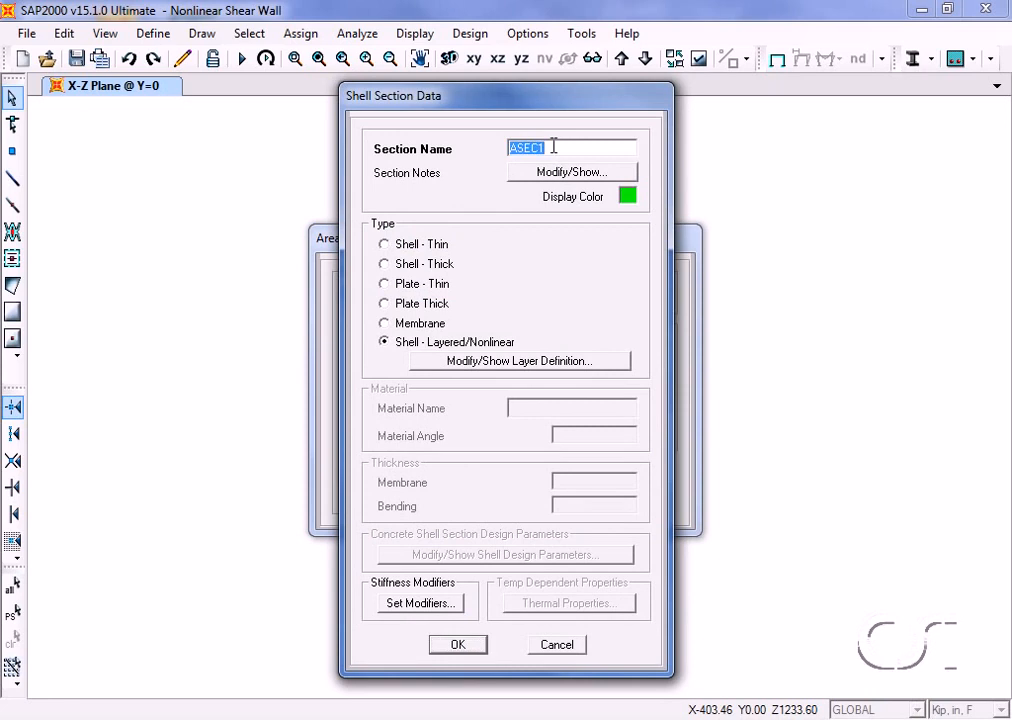
{"action": "key", "text": "BackSpace"}
{"action": "type", "text": ".4%unconfined"}
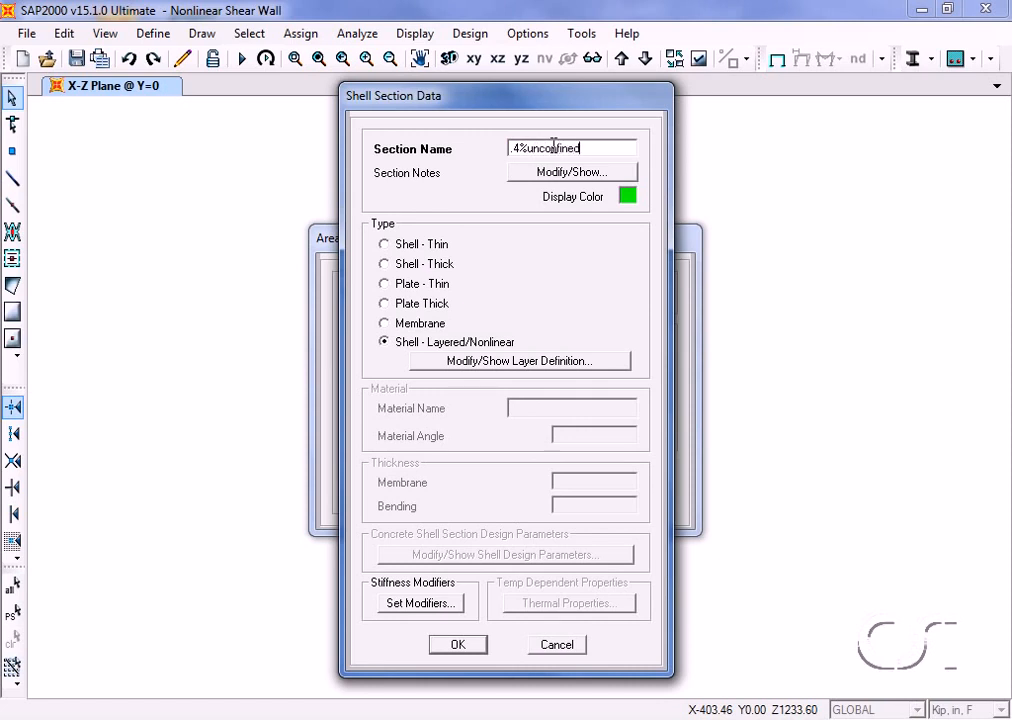
{"action": "left_click", "coordinate": [498, 361]}
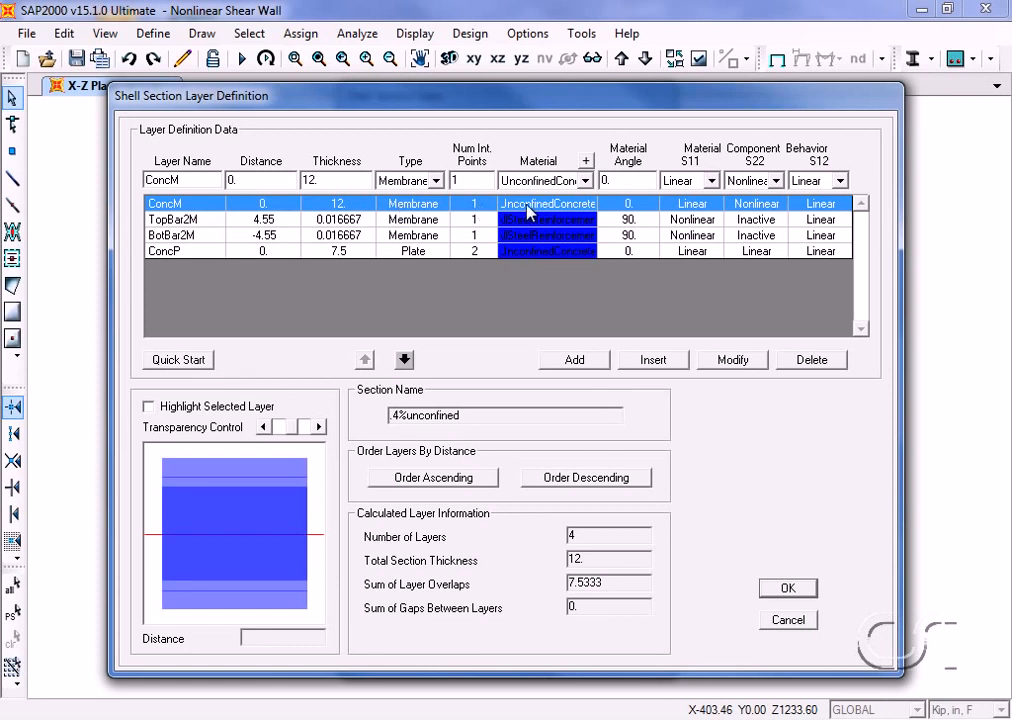
Set the thickness of the TopBar2M membrane layer to 0.02583 in the .4%unconfined section.
{"action": "left_click", "coordinate": [222, 221]}
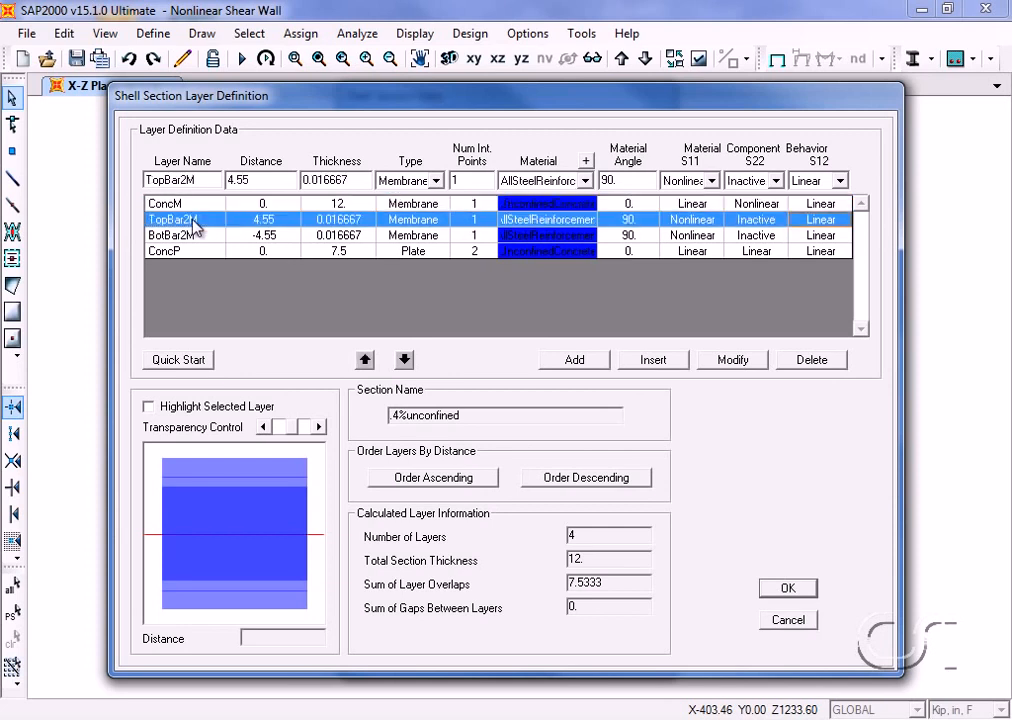
{"action": "left_click", "coordinate": [353, 180]}
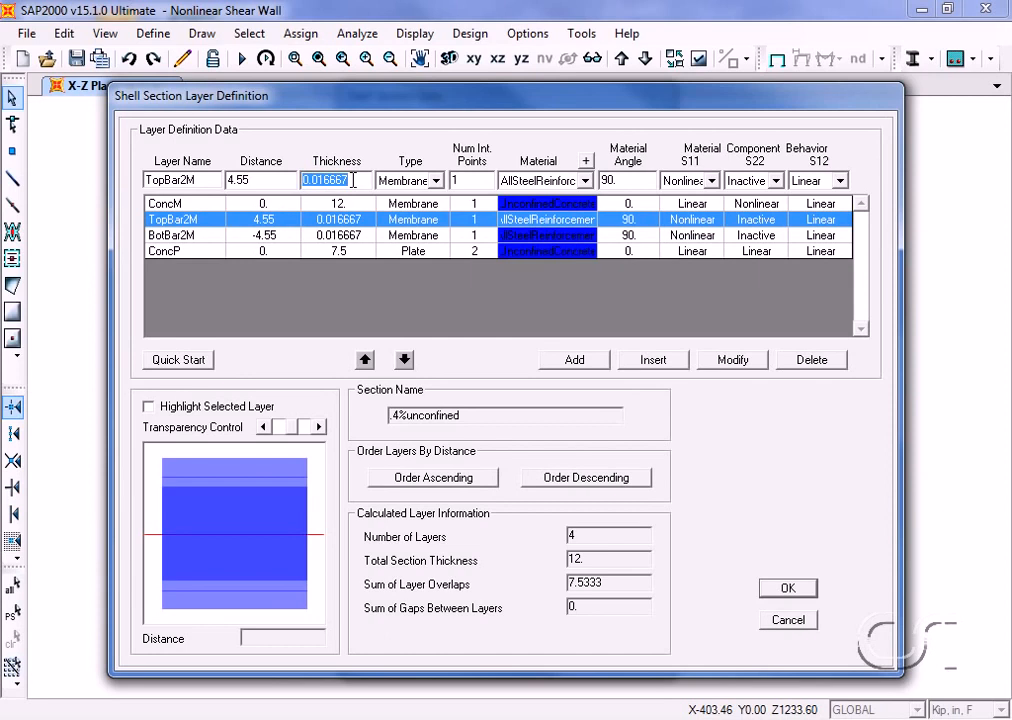
{"action": "type", "text": "0.02583"}
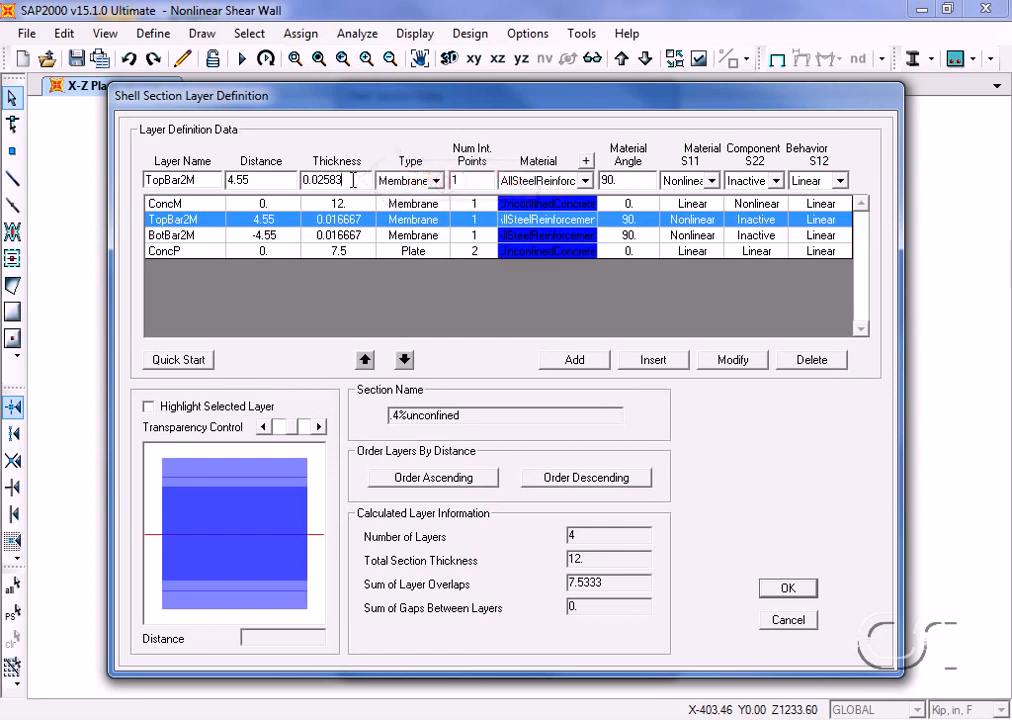
{"action": "left_click", "coordinate": [729, 363]}
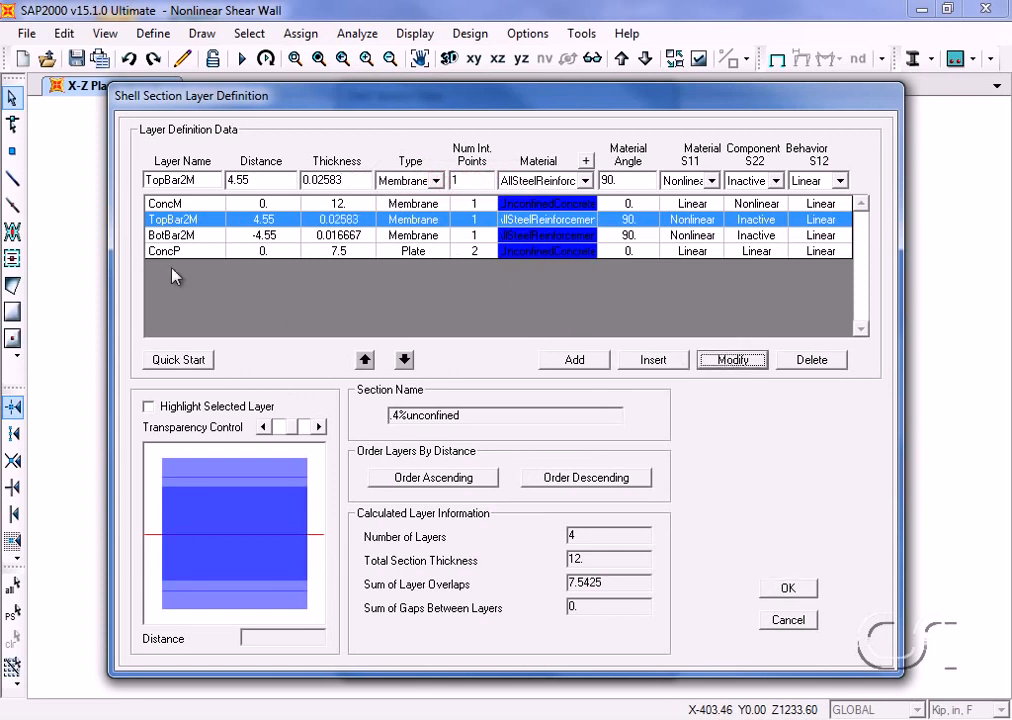
Set the BotBar2M membrane layer's thickness to 0.02583, check the ConcP layer and accept the .4%unconfined section.
{"action": "left_click", "coordinate": [158, 238]}
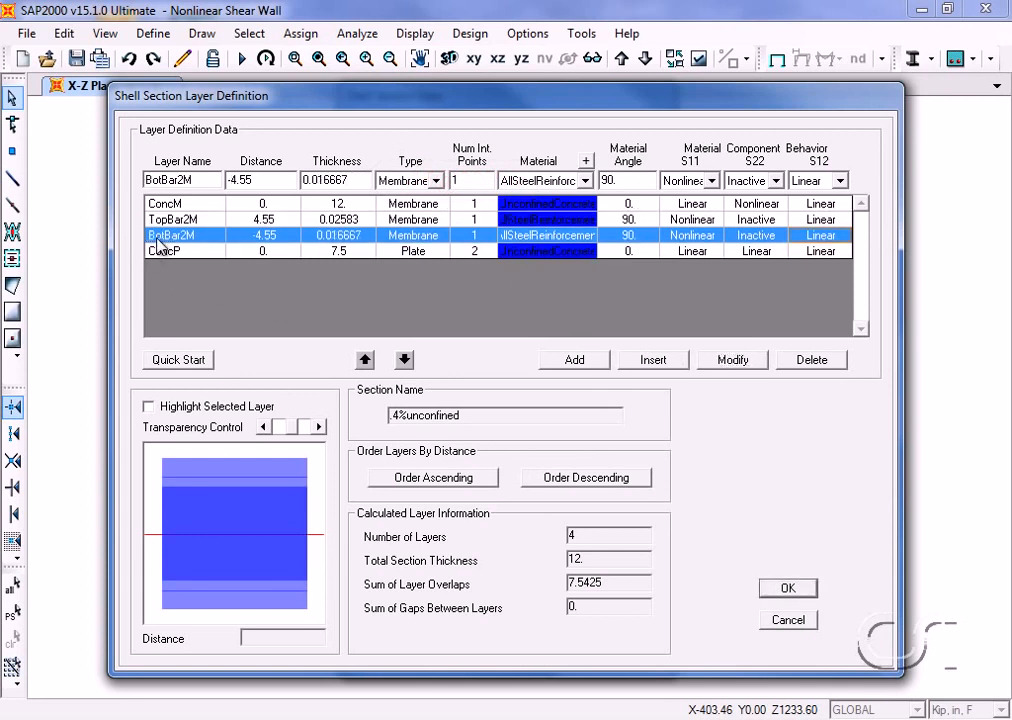
{"action": "double_click", "coordinate": [359, 181]}
{"action": "type", "text": "0.02583"}
{"action": "left_click", "coordinate": [733, 362]}
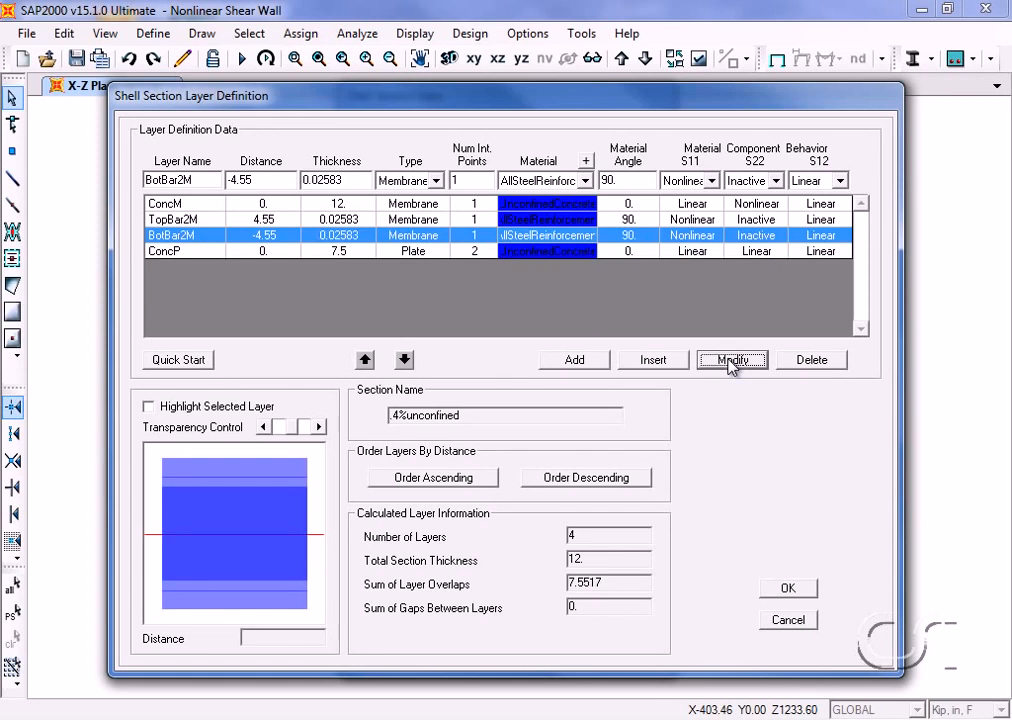
{"action": "left_click", "coordinate": [176, 255]}
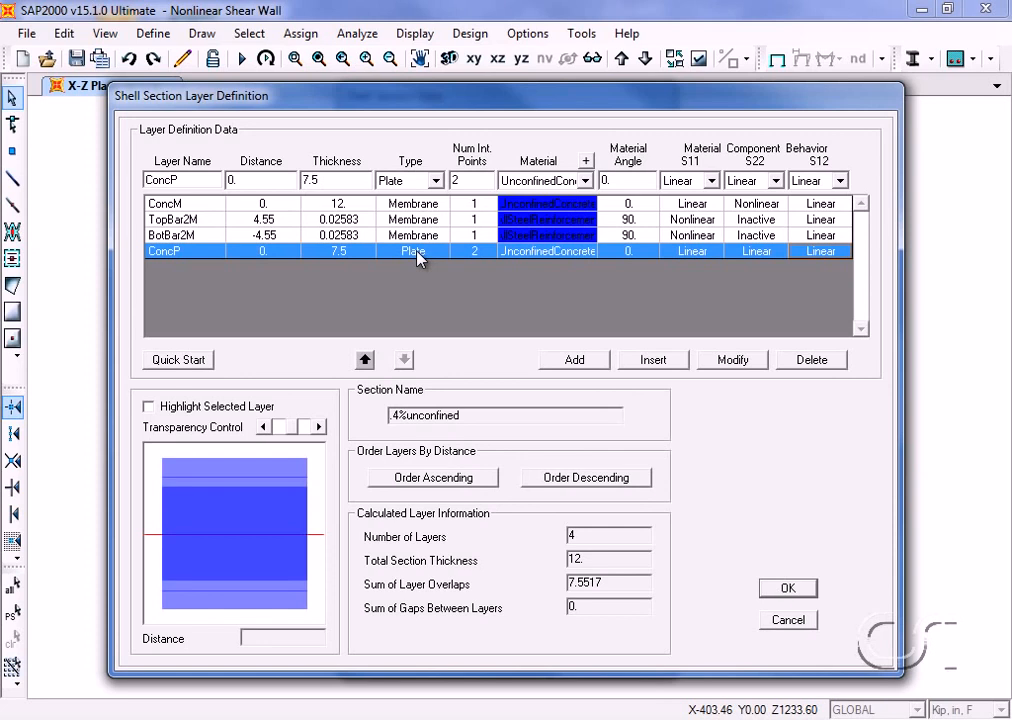
{"action": "left_click", "coordinate": [786, 589]}
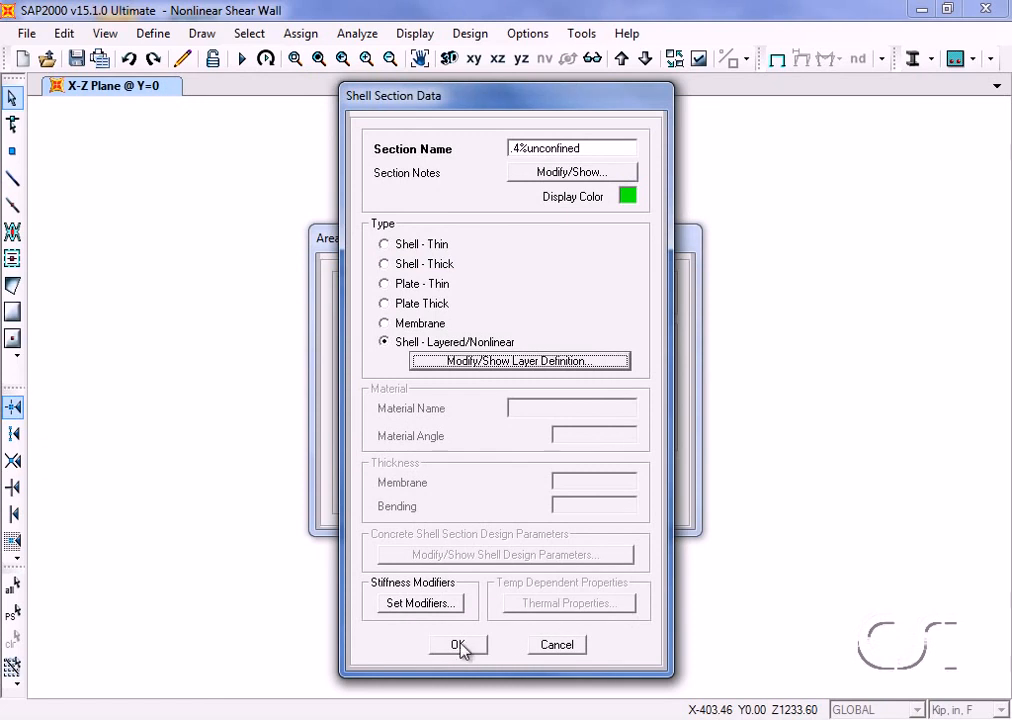
{"action": "left_click", "coordinate": [461, 646]}
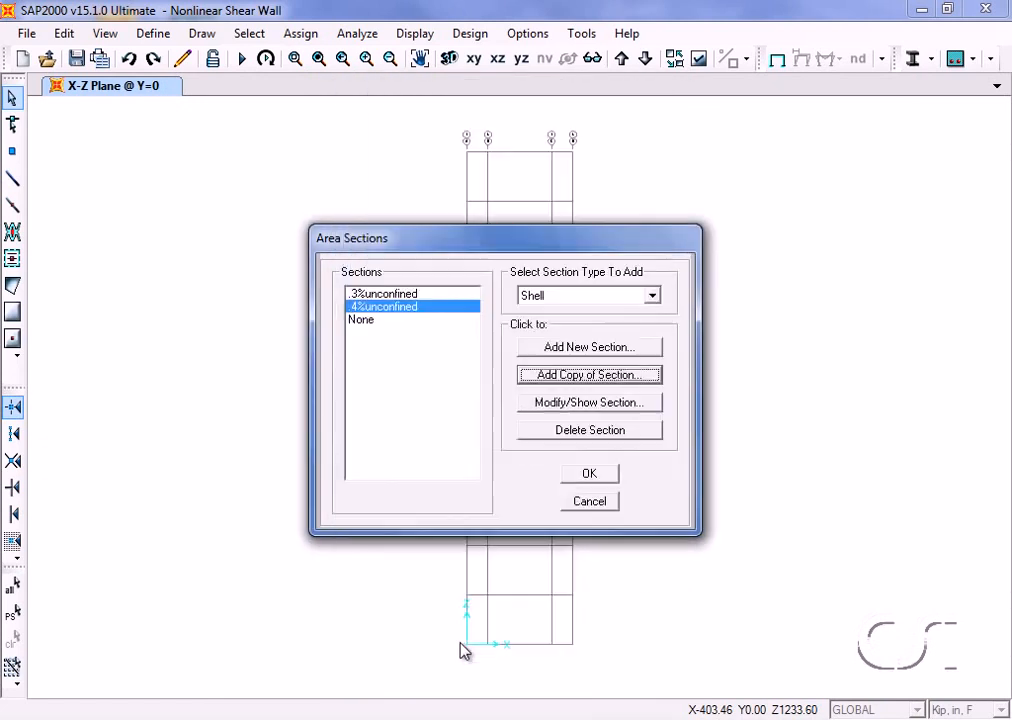
Add a copy of the .3%unconfined section named 3%confined and open its layer definition.
{"action": "left_click", "coordinate": [412, 295]}
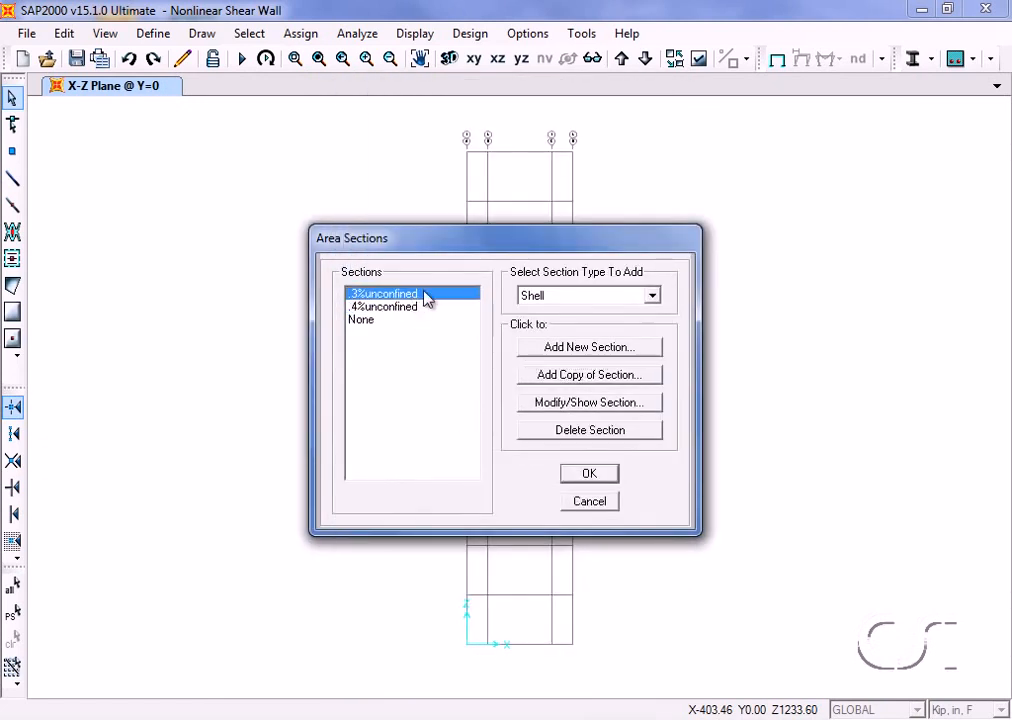
{"action": "left_click", "coordinate": [595, 383]}
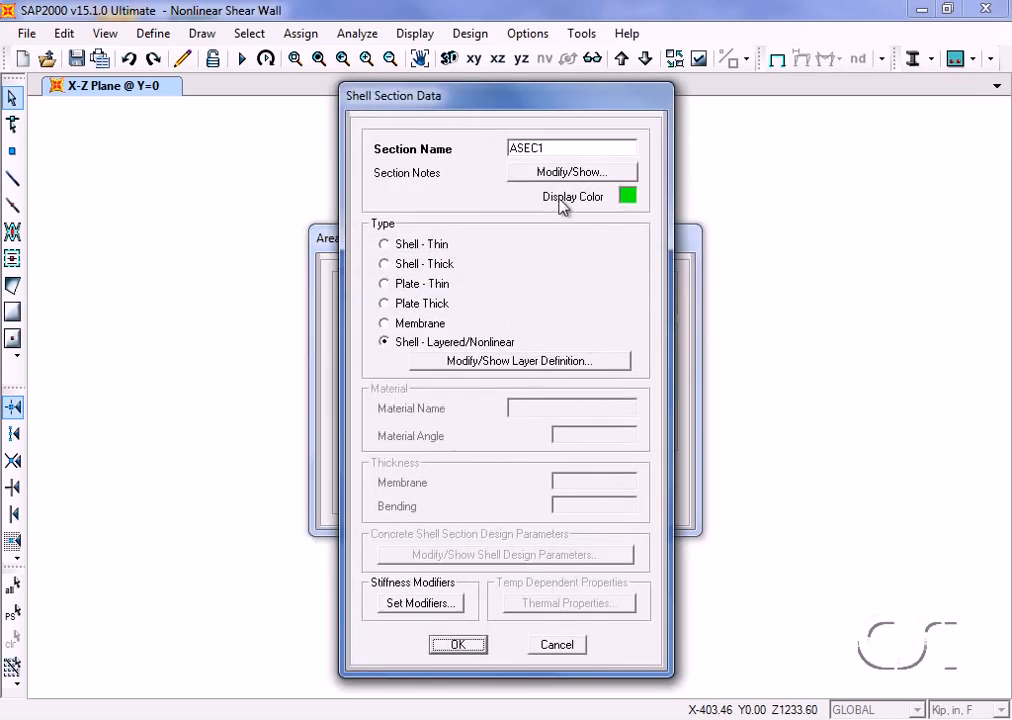
{"action": "double_click", "coordinate": [551, 148]}
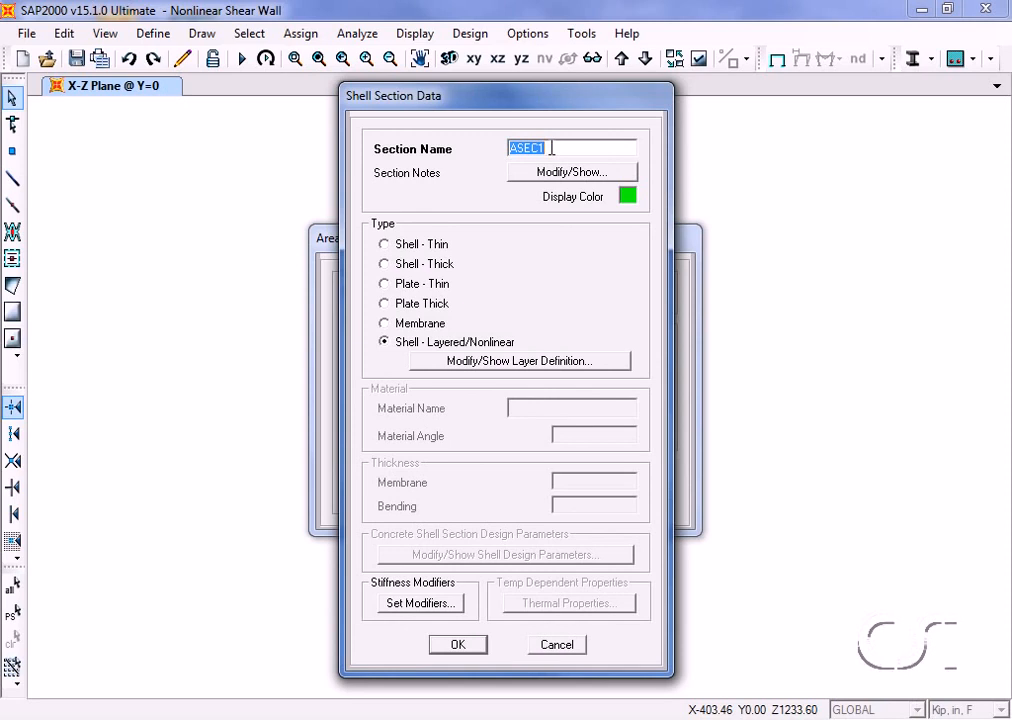
{"action": "type", "text": "3%confined"}
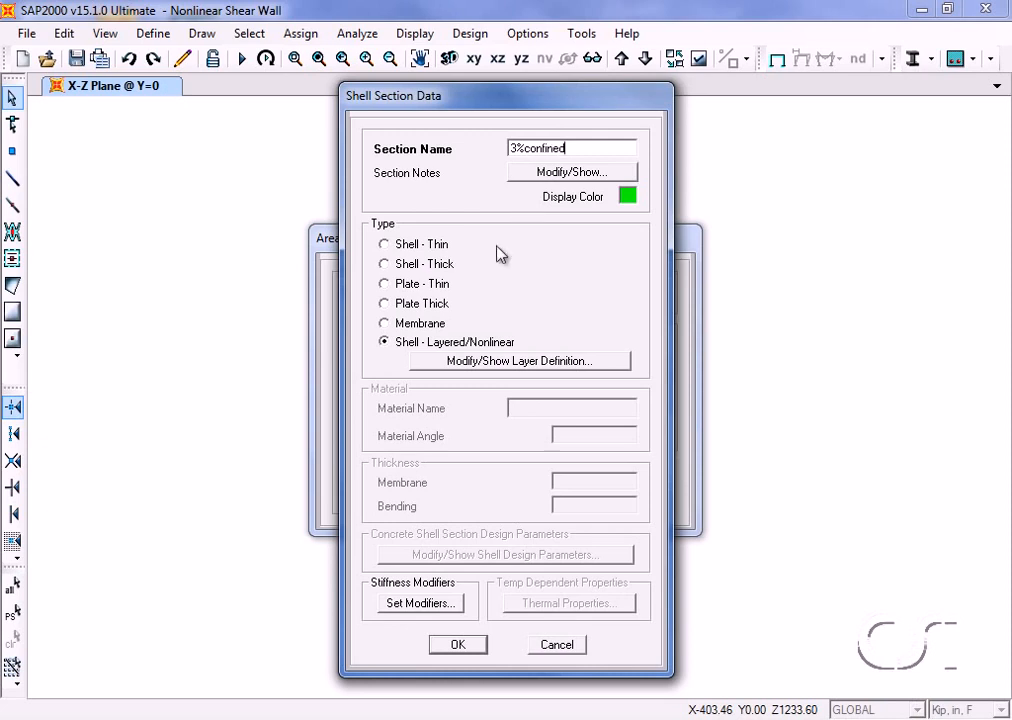
{"action": "left_click", "coordinate": [480, 361]}
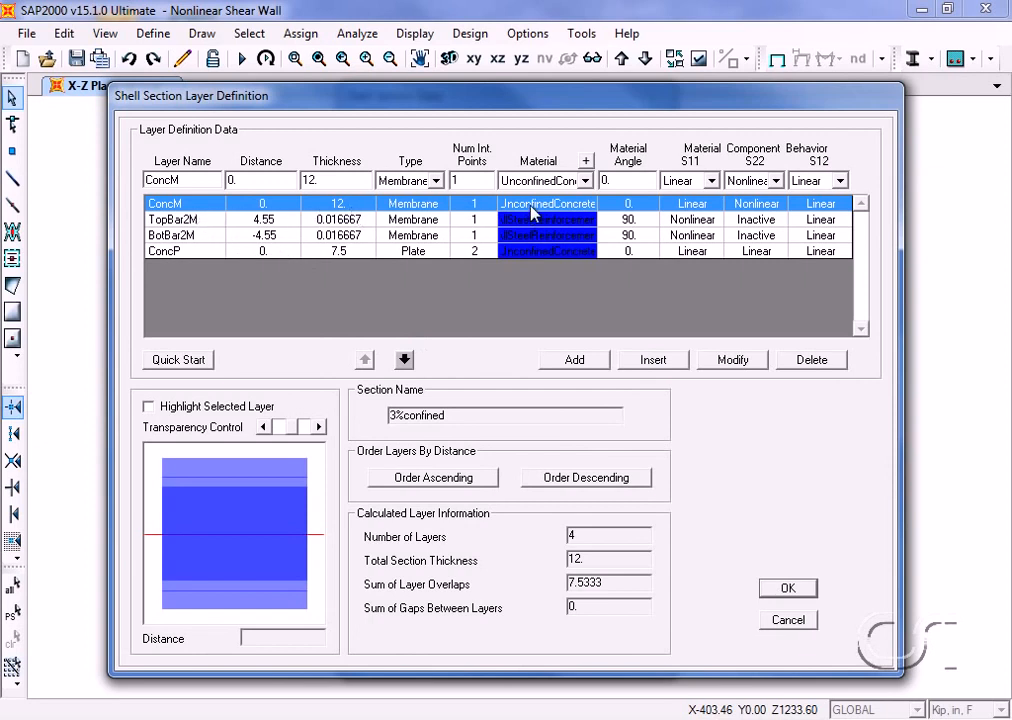
Change the material of the ConcM membrane layer to ConfinedConcrete in the 3%confined section.
{"action": "left_click", "coordinate": [585, 181]}
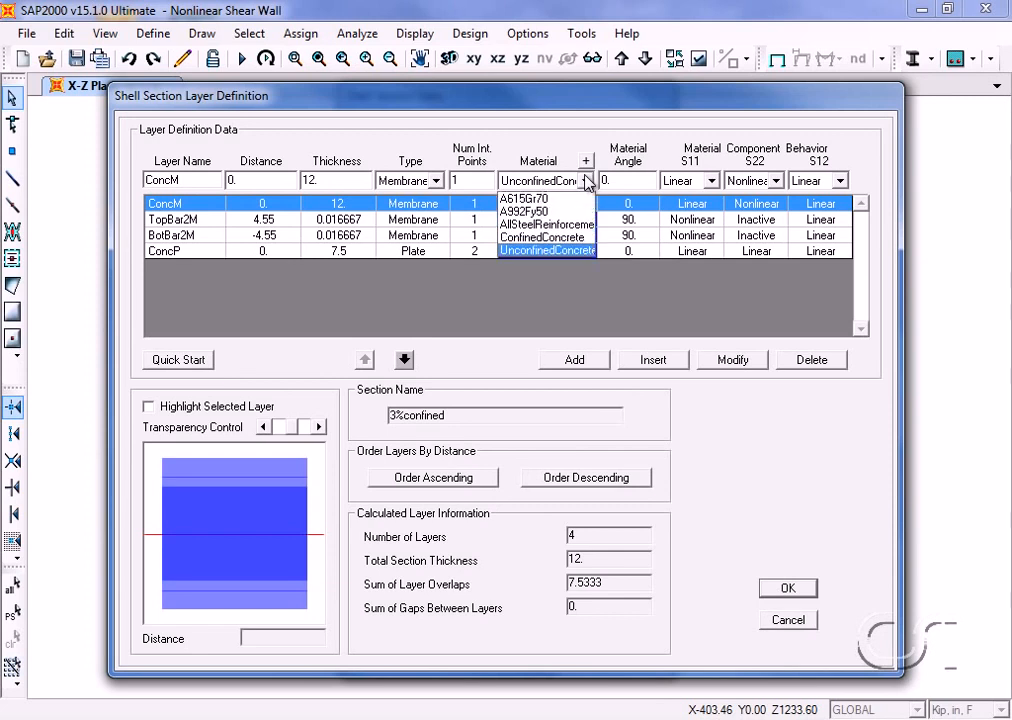
{"action": "left_click", "coordinate": [572, 238]}
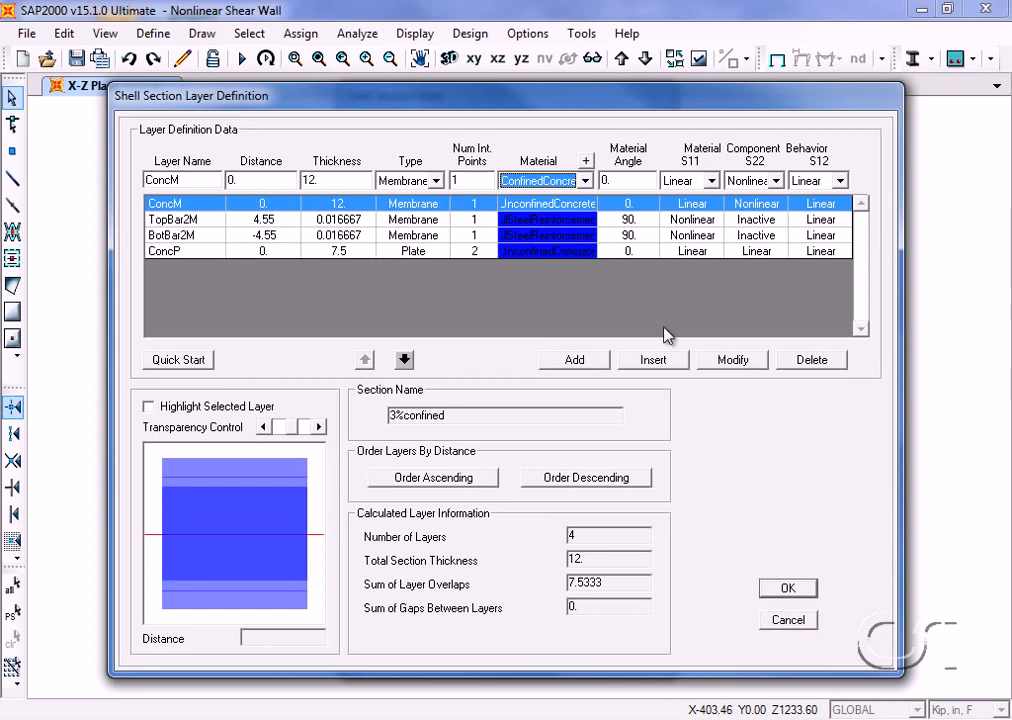
{"action": "left_click", "coordinate": [733, 362]}
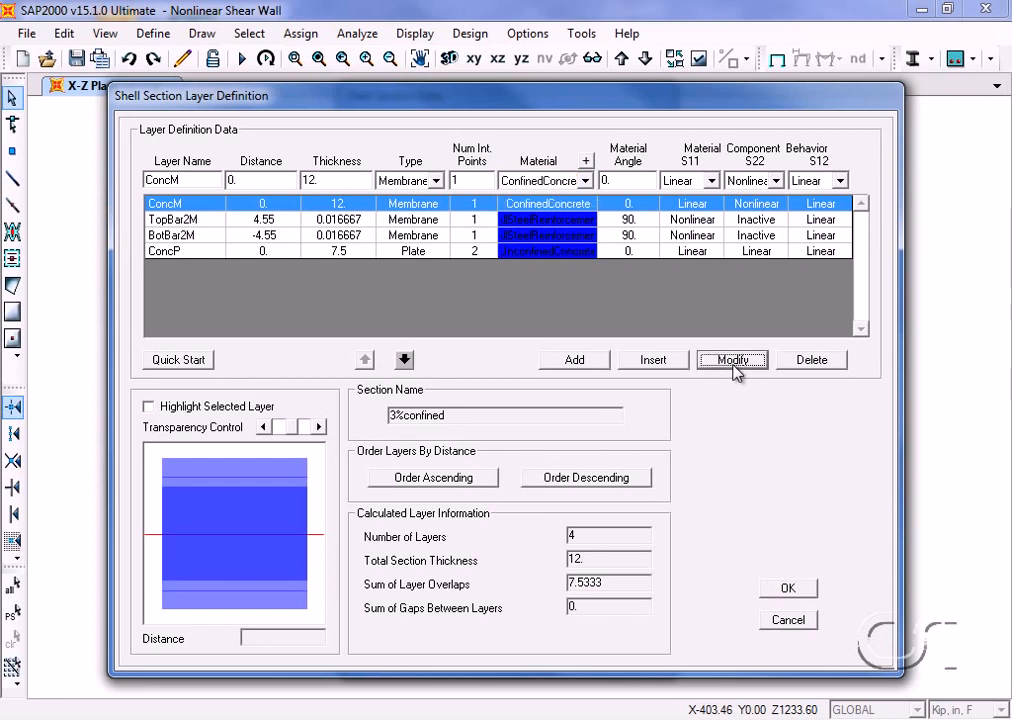
Set the TopBar2M membrane layer's thickness to 0.1667 in the 3%confined section.
{"action": "left_click", "coordinate": [200, 222]}
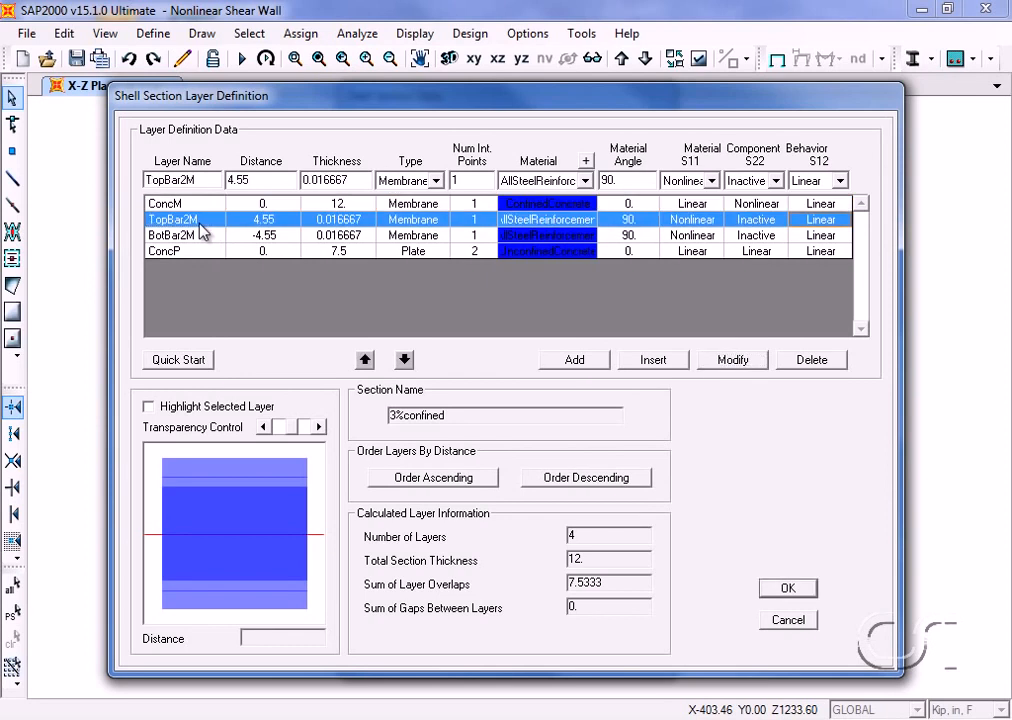
{"action": "double_click", "coordinate": [357, 180]}
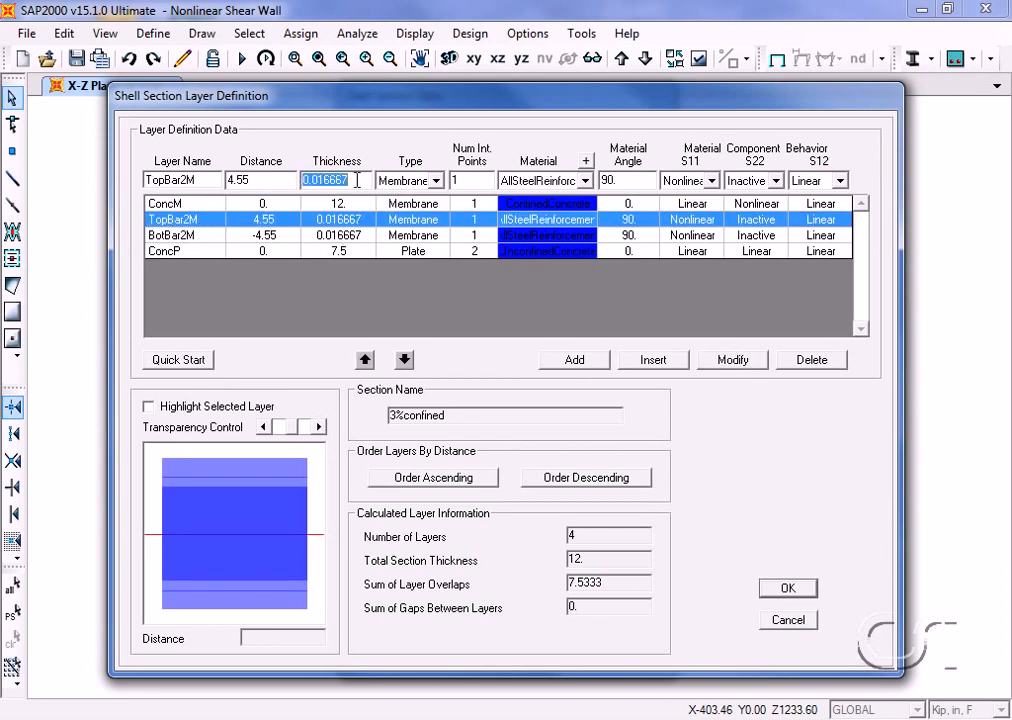
{"action": "type", "text": "0.166"}
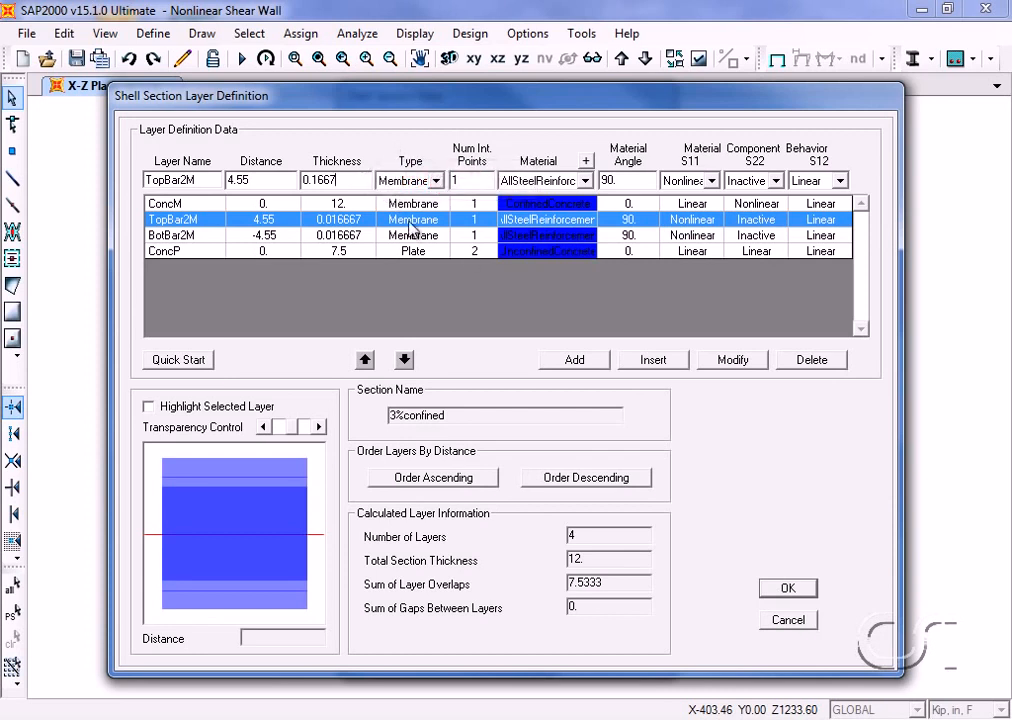
{"action": "left_click", "coordinate": [745, 363]}
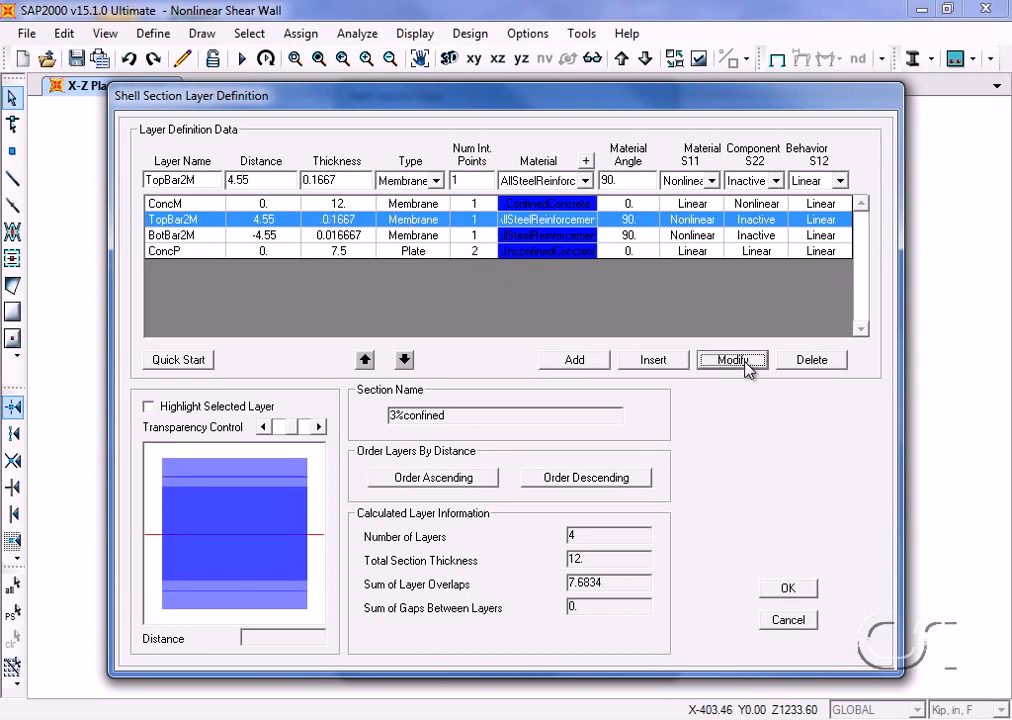
Set the BotBar2M membrane layer's thickness to 0.1667 in the 3%confined section.
{"action": "left_click", "coordinate": [168, 238]}
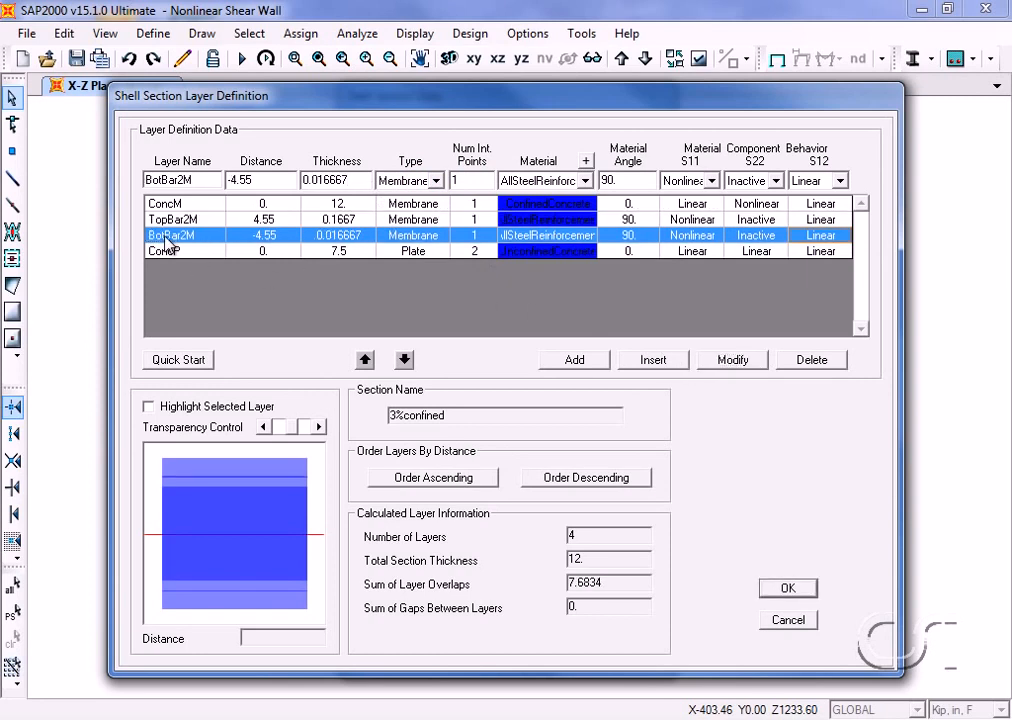
{"action": "double_click", "coordinate": [350, 183]}
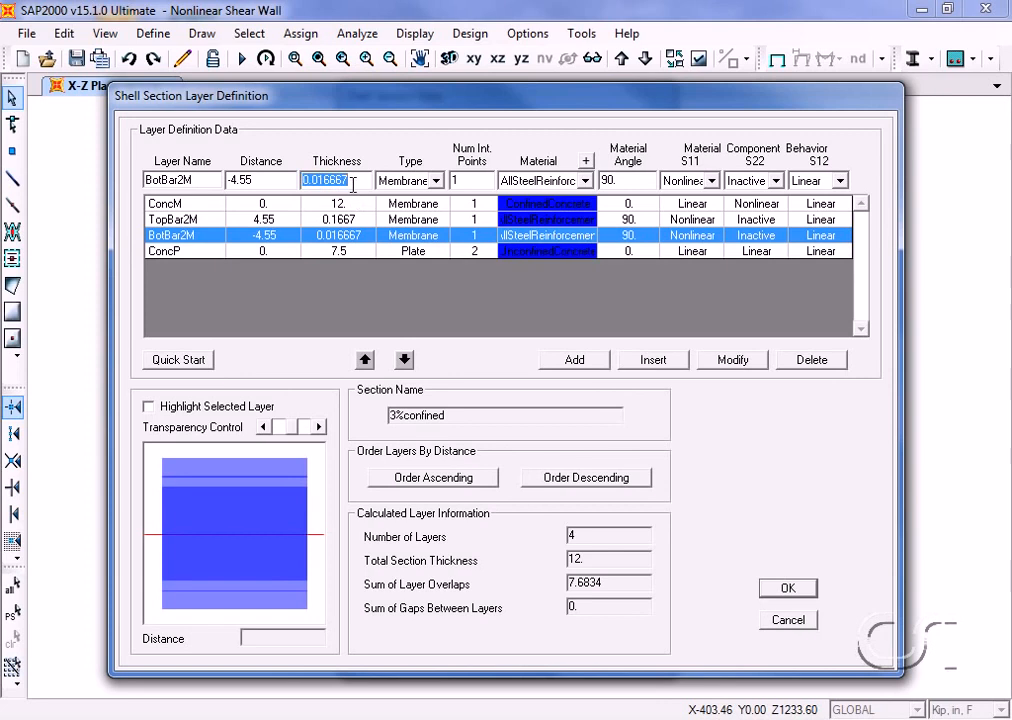
{"action": "type", "text": "0.1667"}
{"action": "left_click", "coordinate": [729, 362]}
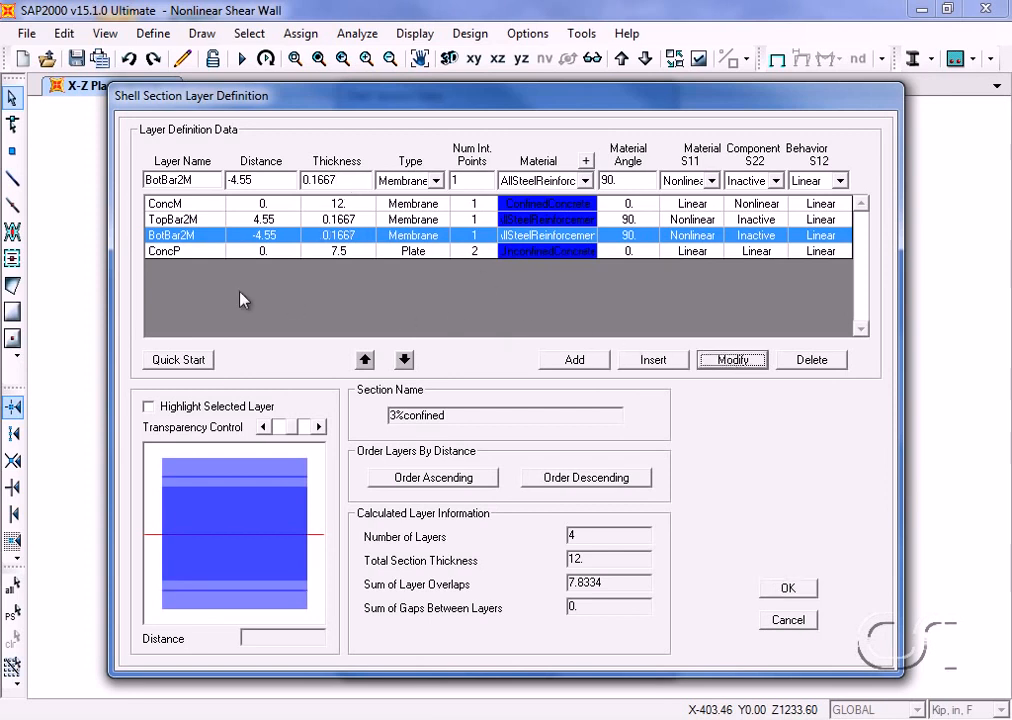
Change the ConcP plate layer's material to ConfinedConcrete, then accept the 3%confined section and finish the area section definitions.
{"action": "left_click", "coordinate": [184, 252]}
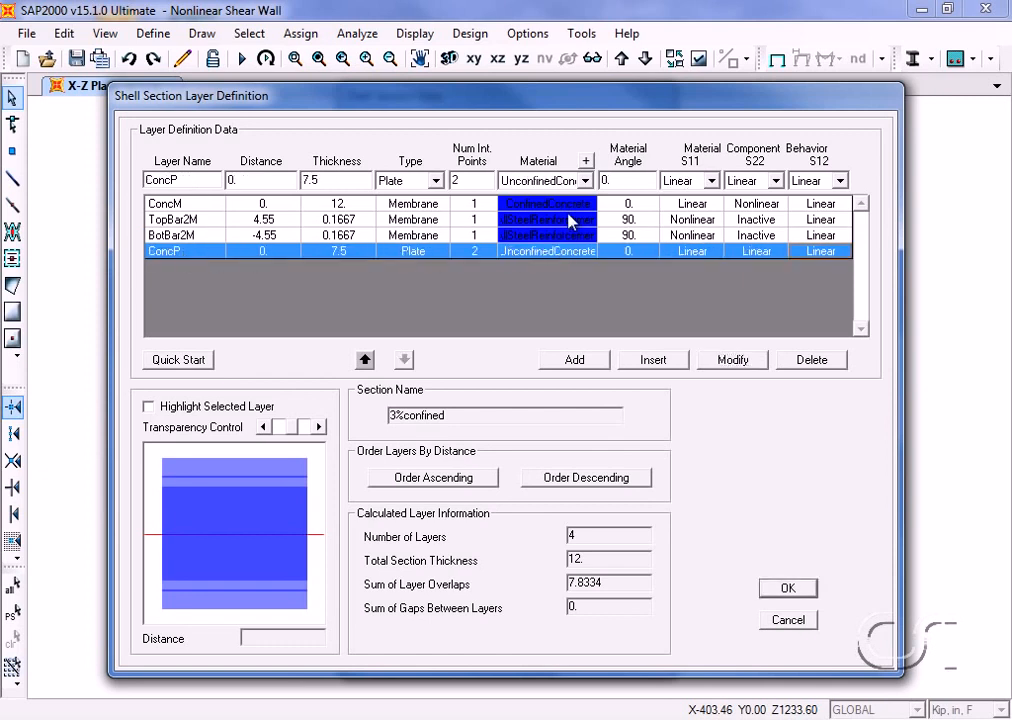
{"action": "left_click", "coordinate": [585, 181]}
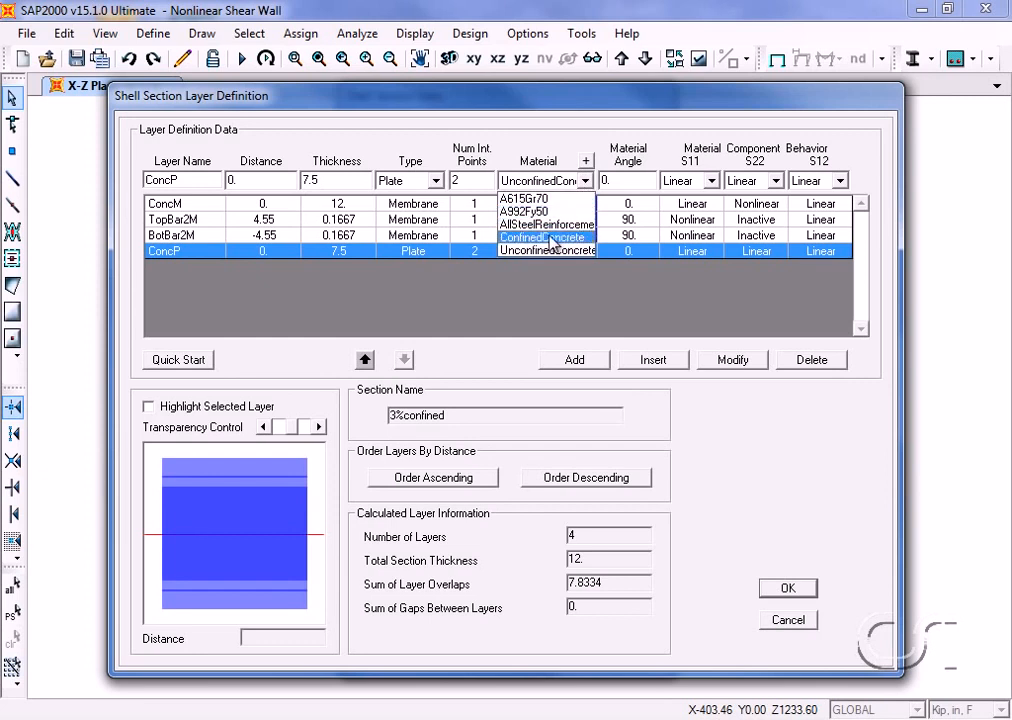
{"action": "left_click", "coordinate": [549, 238]}
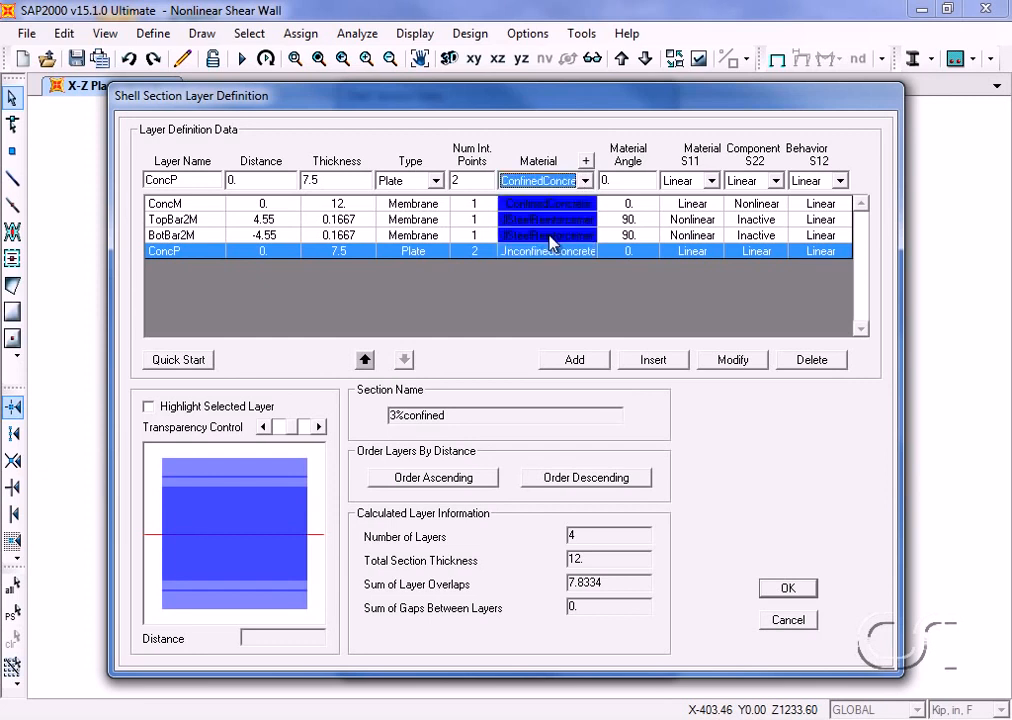
{"action": "left_click", "coordinate": [740, 364]}
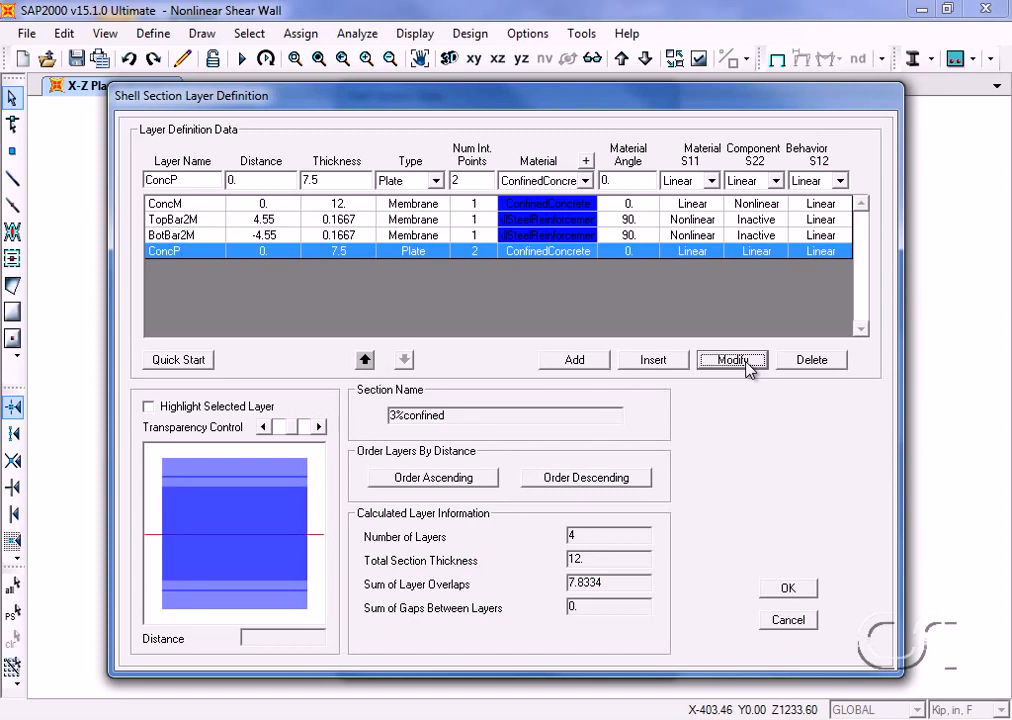
{"action": "left_click", "coordinate": [788, 589]}
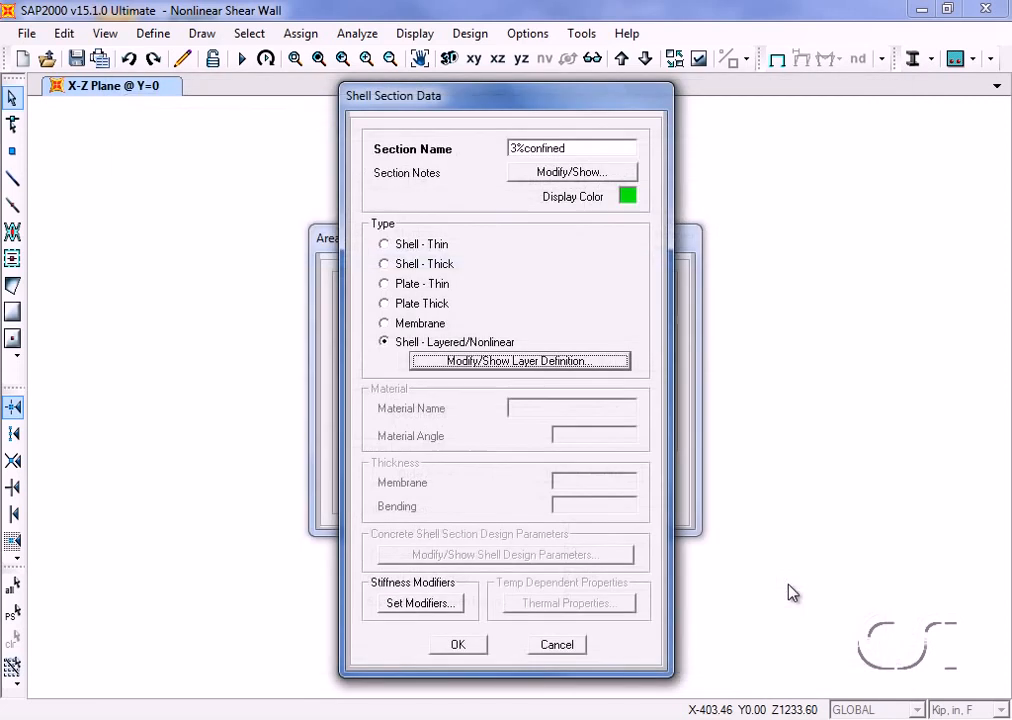
{"action": "left_click", "coordinate": [468, 650]}
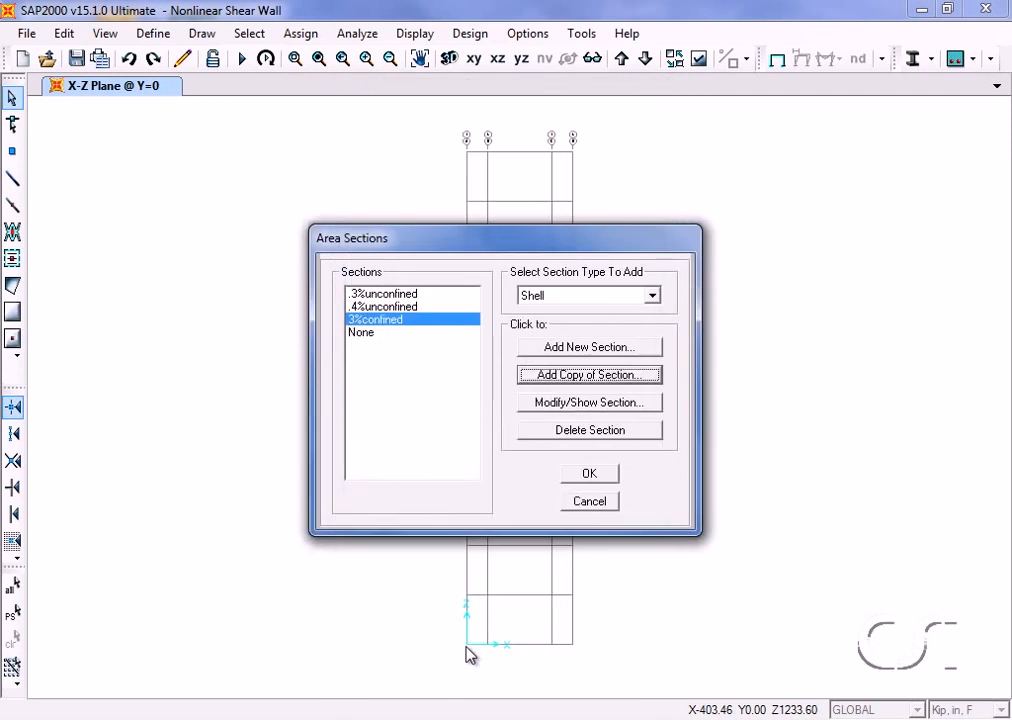
{"action": "left_click", "coordinate": [595, 474]}
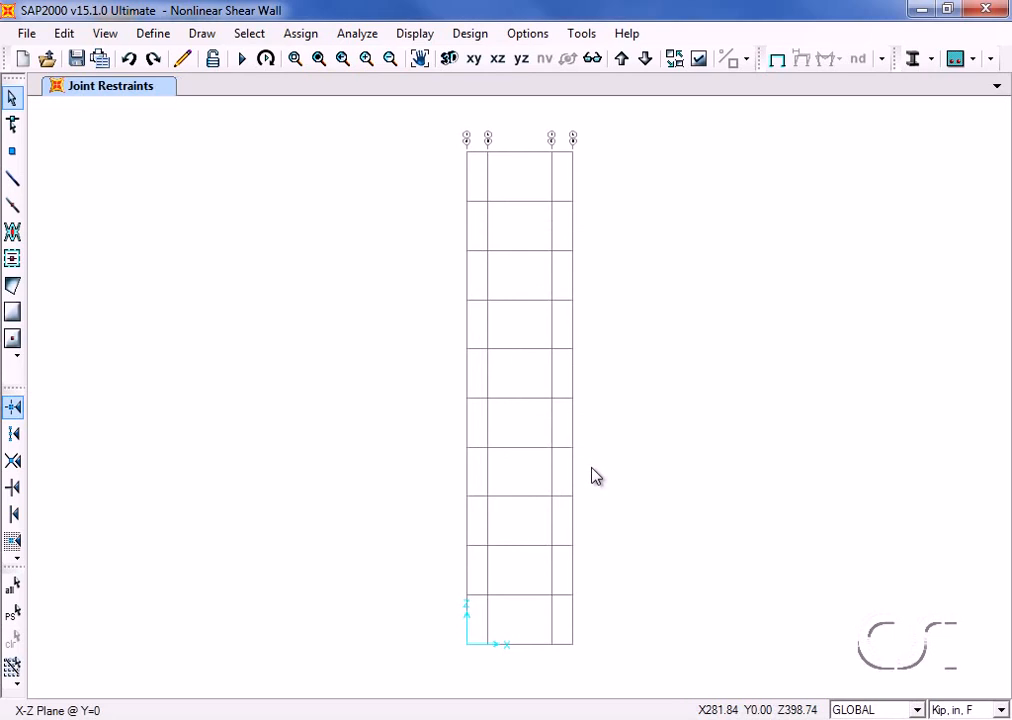
Quick-draw 3%confined area elements in the lowest four grid panels of the wall's left-hand narrow bay.
{"action": "left_click", "coordinate": [12, 340]}
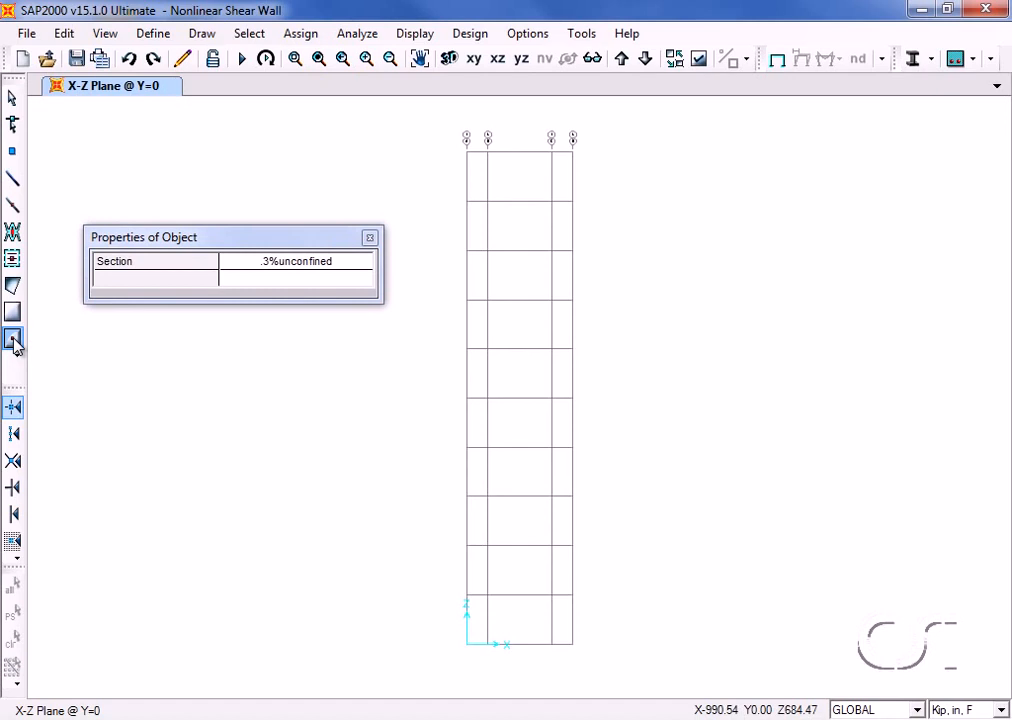
{"action": "left_click", "coordinate": [360, 263]}
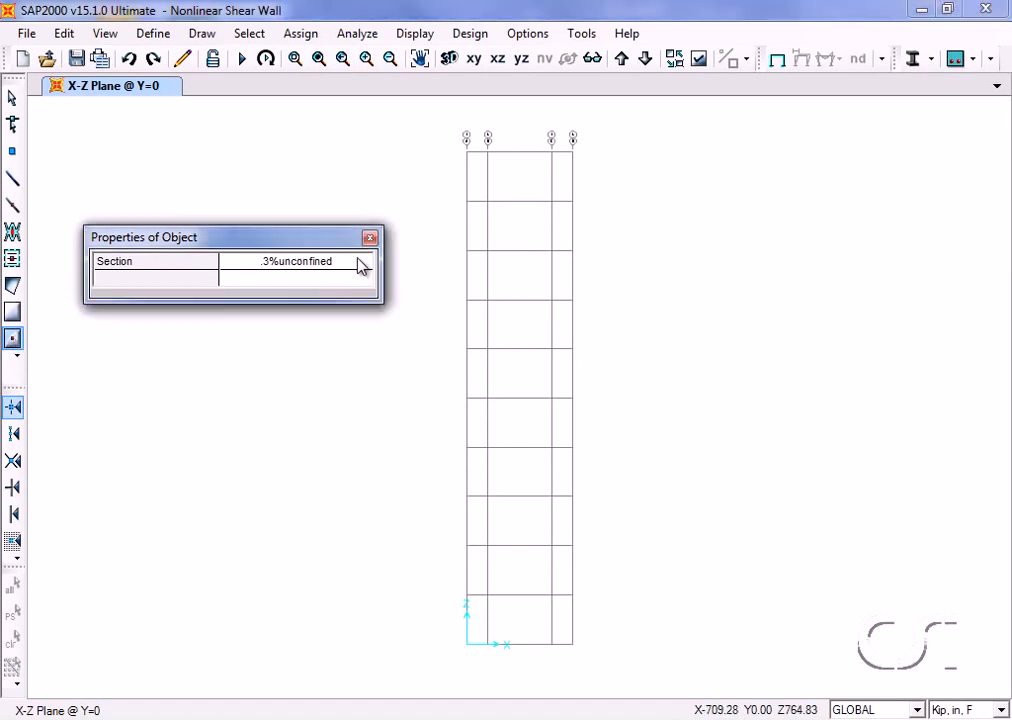
{"action": "left_click", "coordinate": [361, 264]}
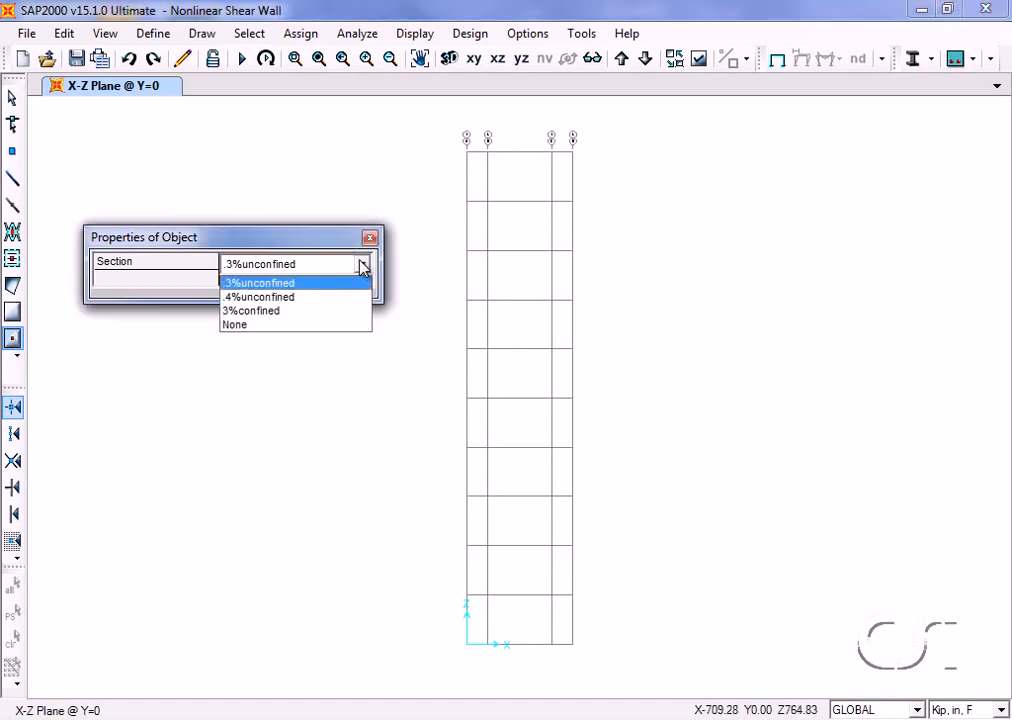
{"action": "left_click", "coordinate": [301, 314]}
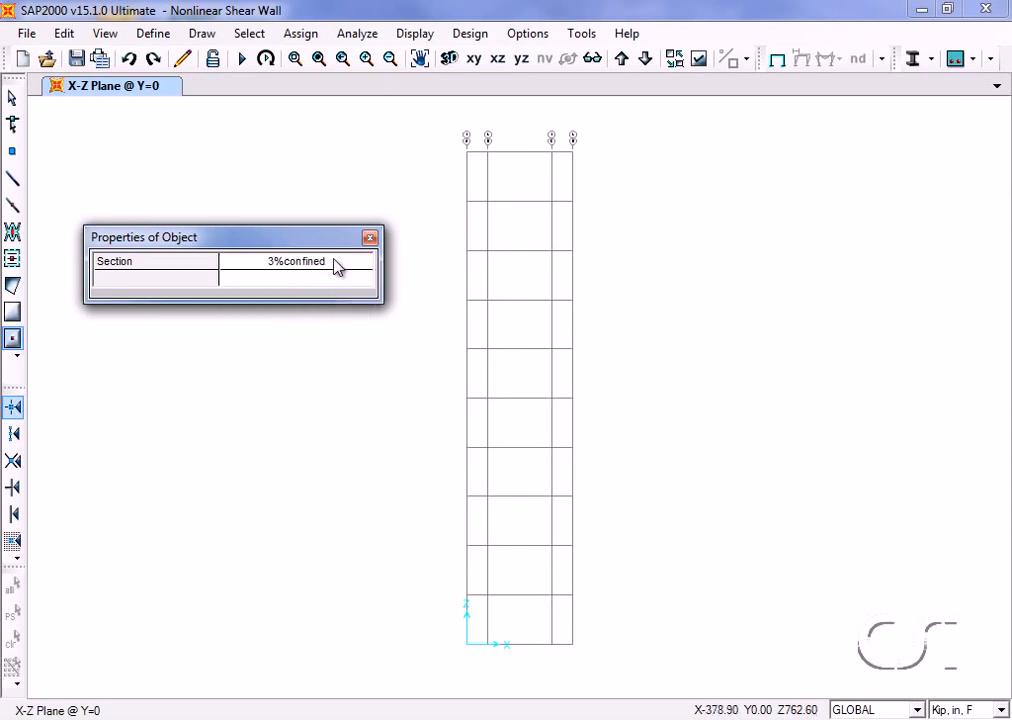
{"action": "left_click", "coordinate": [477, 478]}
{"action": "left_click", "coordinate": [477, 478]}
{"action": "left_click", "coordinate": [481, 533]}
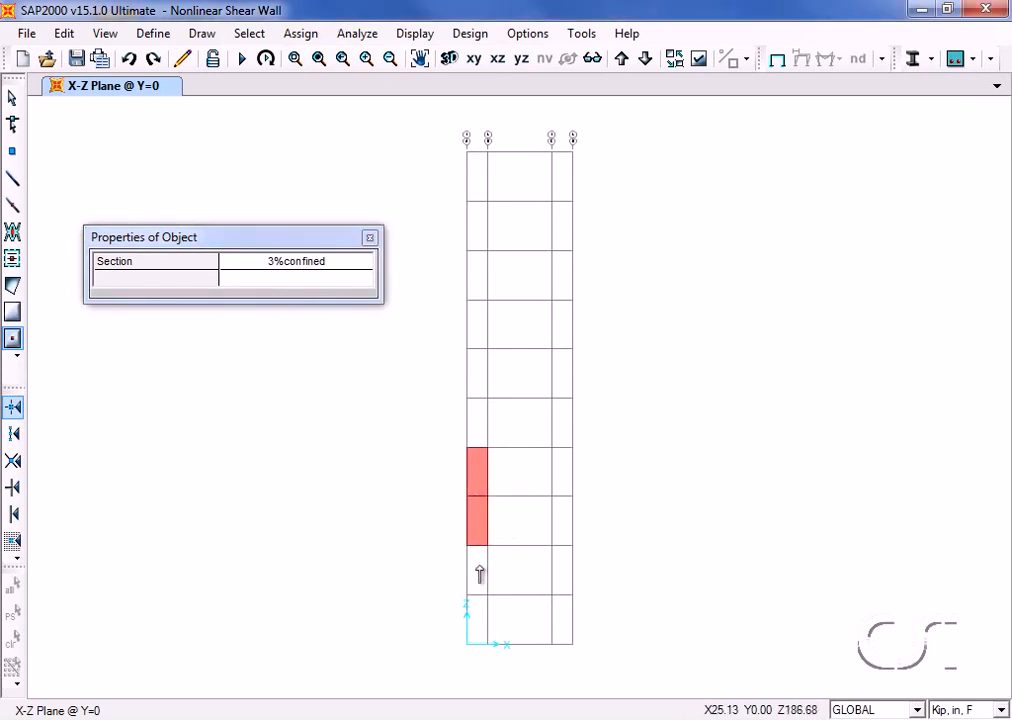
{"action": "left_click", "coordinate": [480, 575]}
{"action": "left_click", "coordinate": [475, 615]}
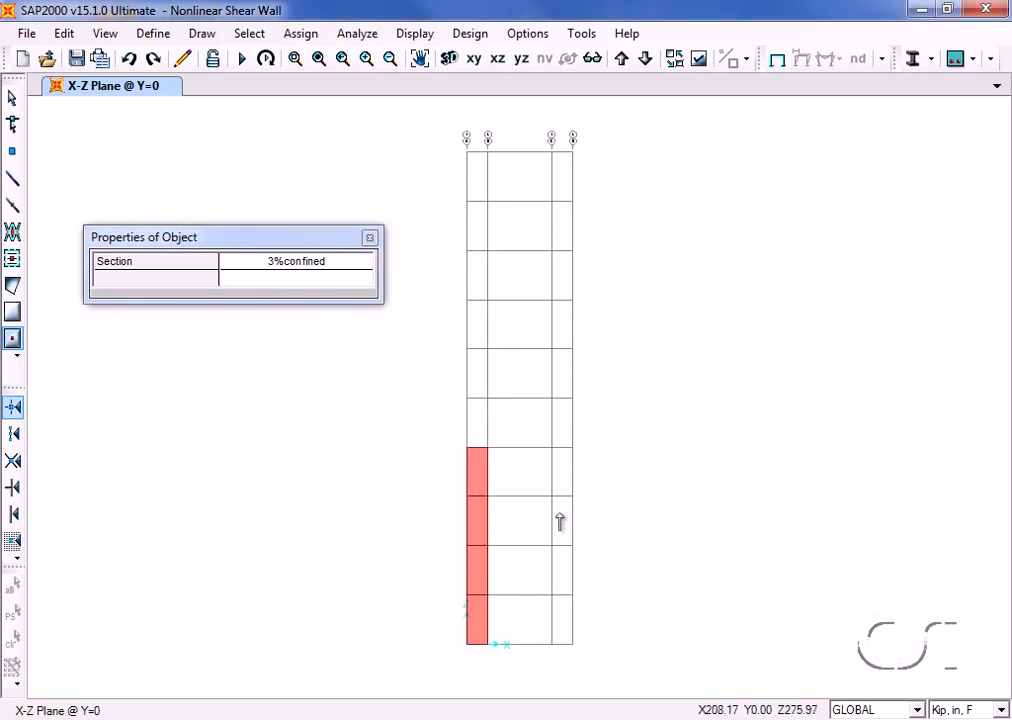
Quick-draw 3%confined area elements in the lowest four grid panels of the wall's right-hand narrow bay.
{"action": "left_click", "coordinate": [563, 484]}
{"action": "left_click", "coordinate": [567, 527]}
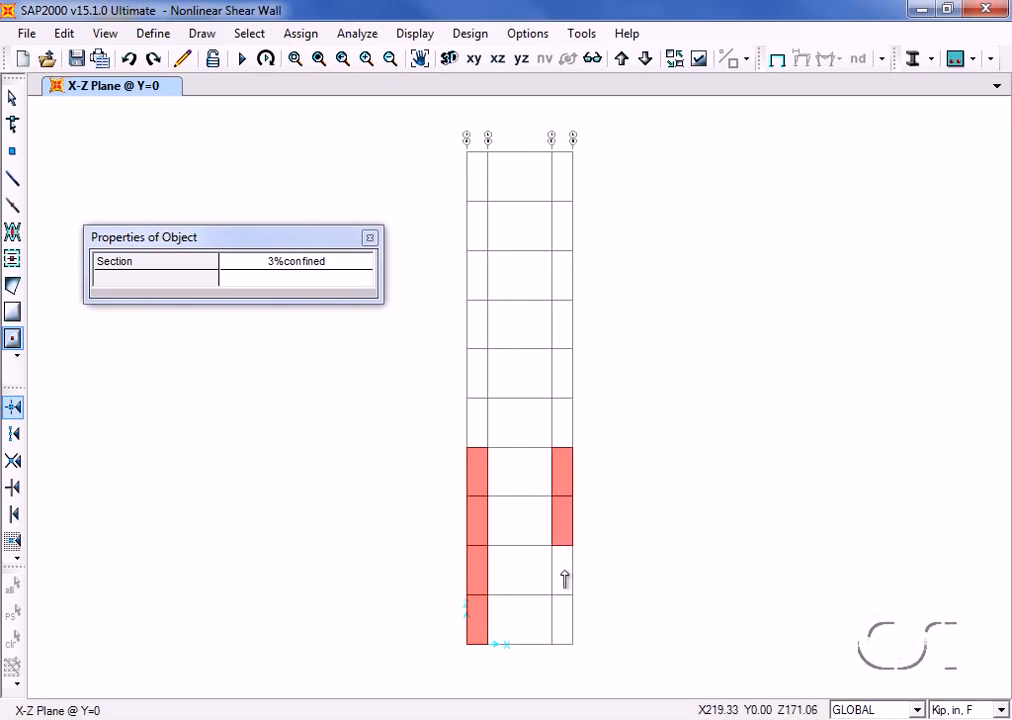
{"action": "left_click", "coordinate": [565, 578]}
{"action": "left_click", "coordinate": [563, 621]}
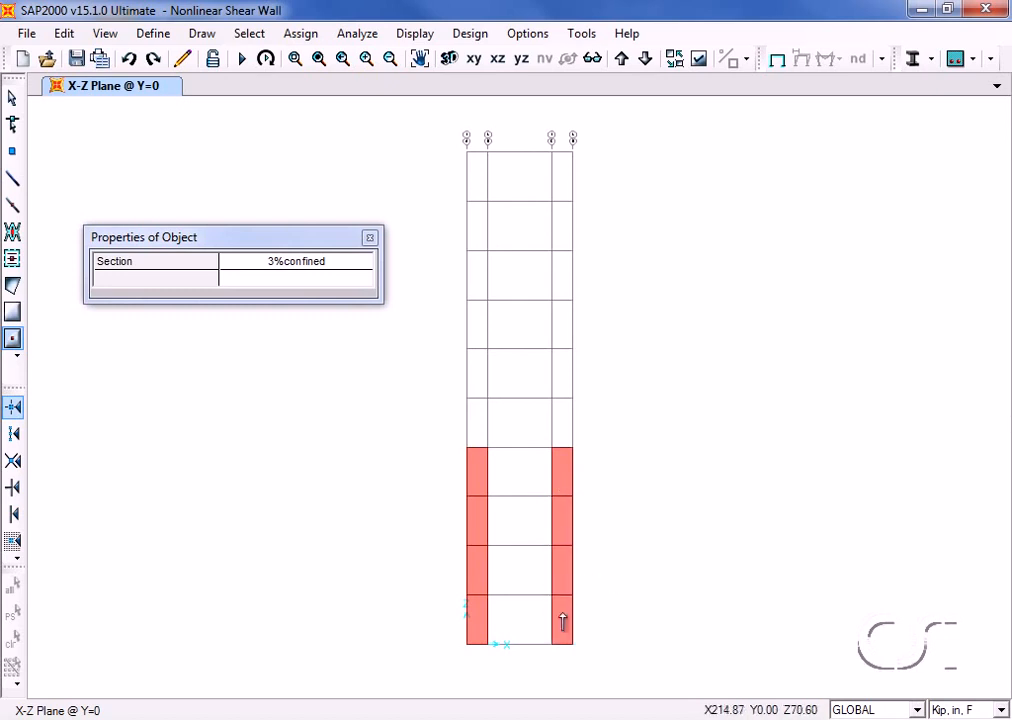
Quick-draw .4%unconfined area elements in the lowest four grid panels of the wall's wide middle bay.
{"action": "left_click", "coordinate": [346, 262]}
{"action": "left_click", "coordinate": [361, 264]}
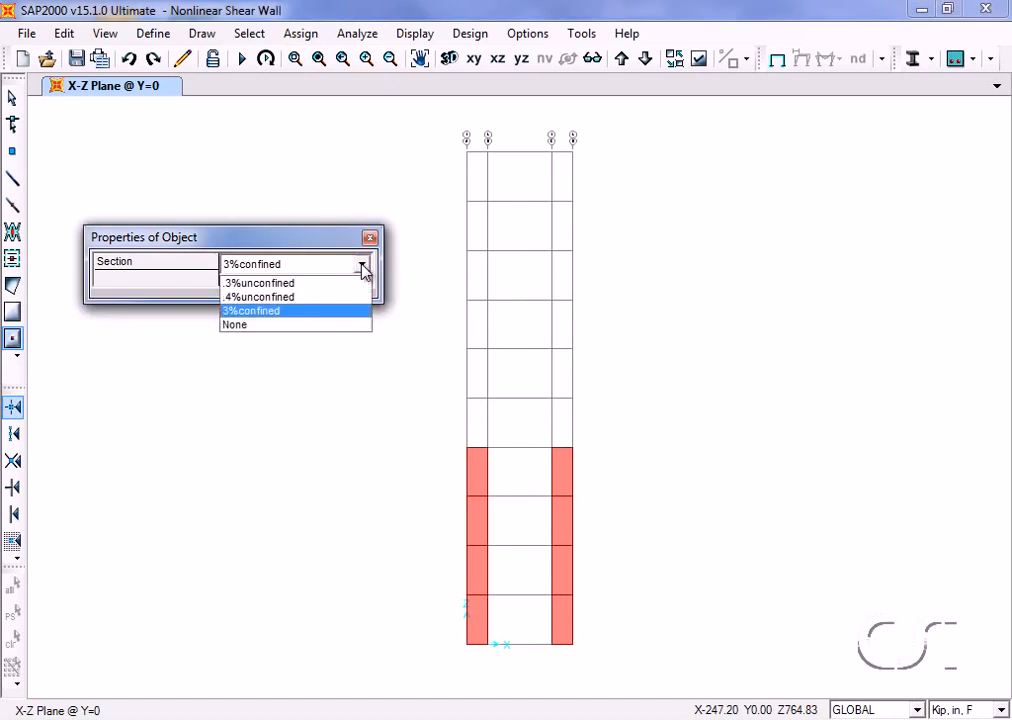
{"action": "left_click", "coordinate": [289, 297]}
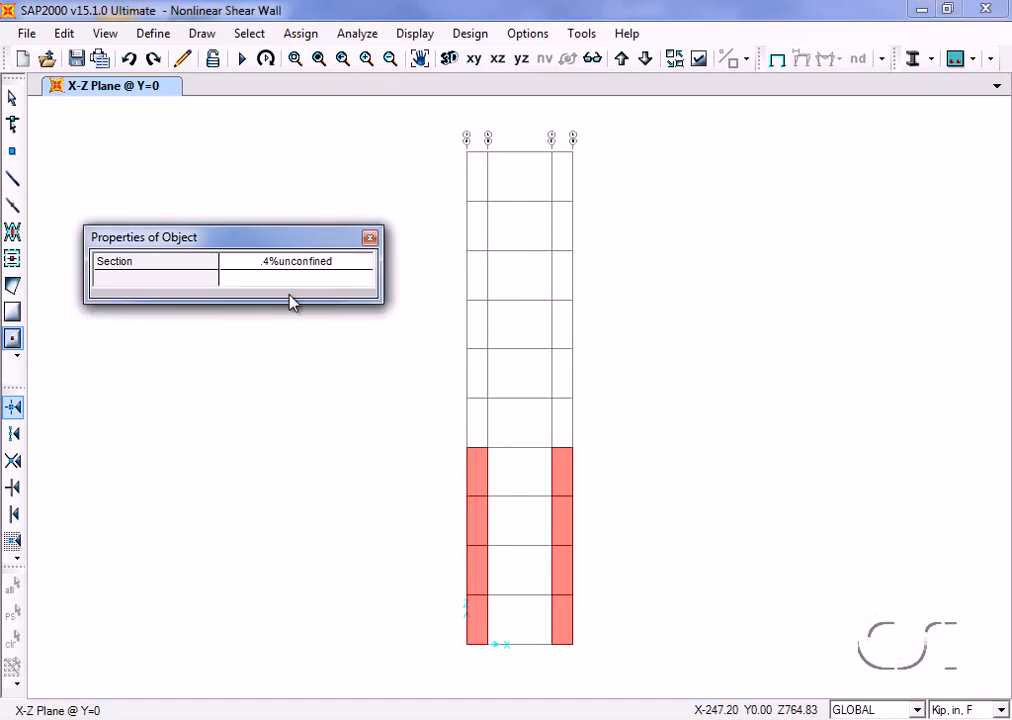
{"action": "left_click", "coordinate": [527, 483]}
{"action": "left_click", "coordinate": [525, 521]}
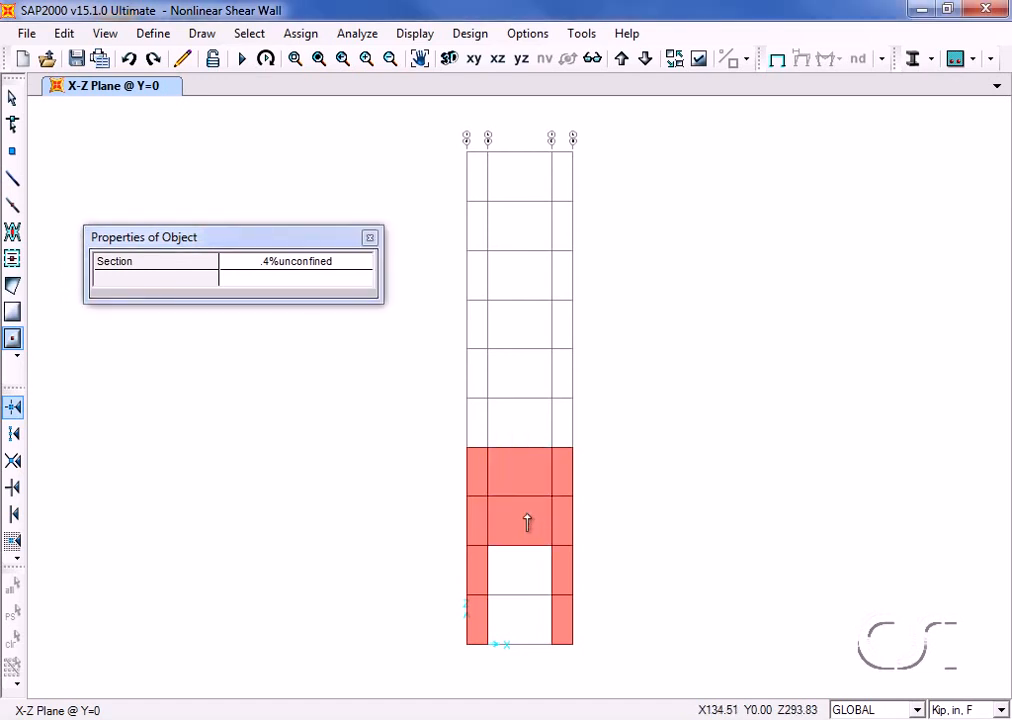
{"action": "left_click", "coordinate": [521, 577]}
{"action": "left_click", "coordinate": [516, 622]}
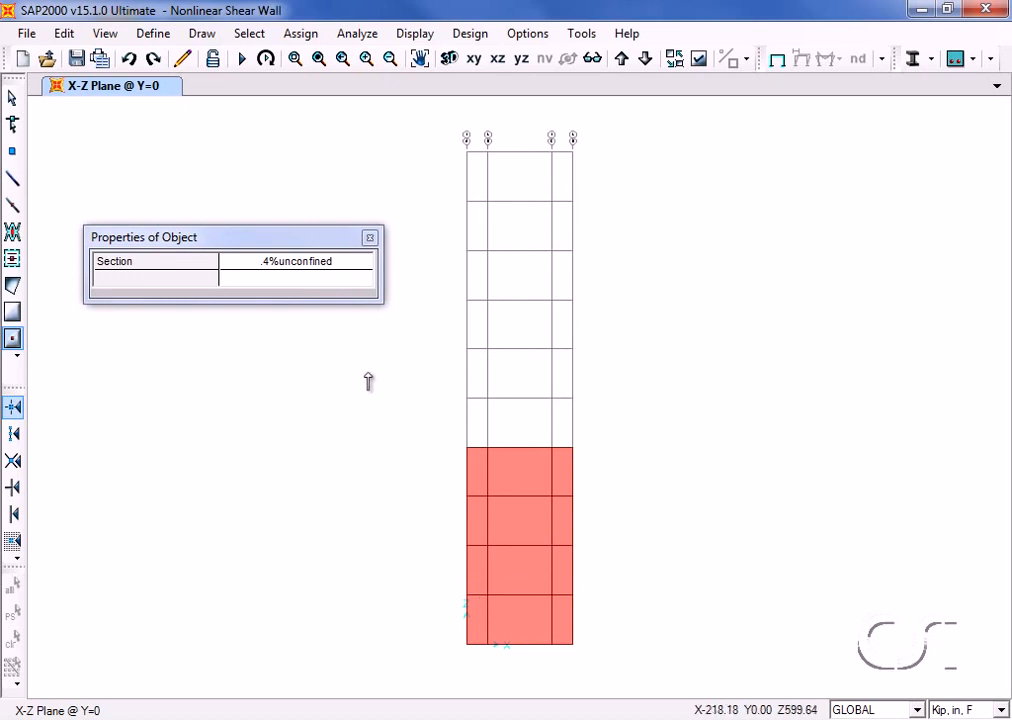
Fill all grid panels of the upper six stories with .3%unconfined area elements in one window, and leave drawing mode.
{"action": "left_click", "coordinate": [338, 270]}
{"action": "left_click", "coordinate": [362, 264]}
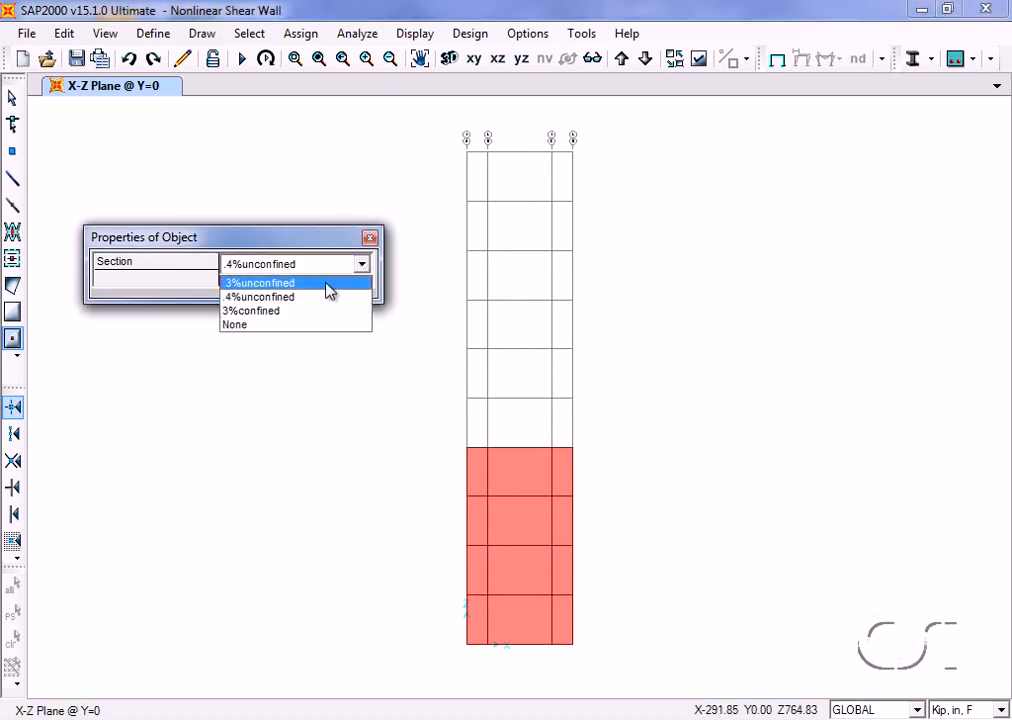
{"action": "left_click", "coordinate": [322, 284]}
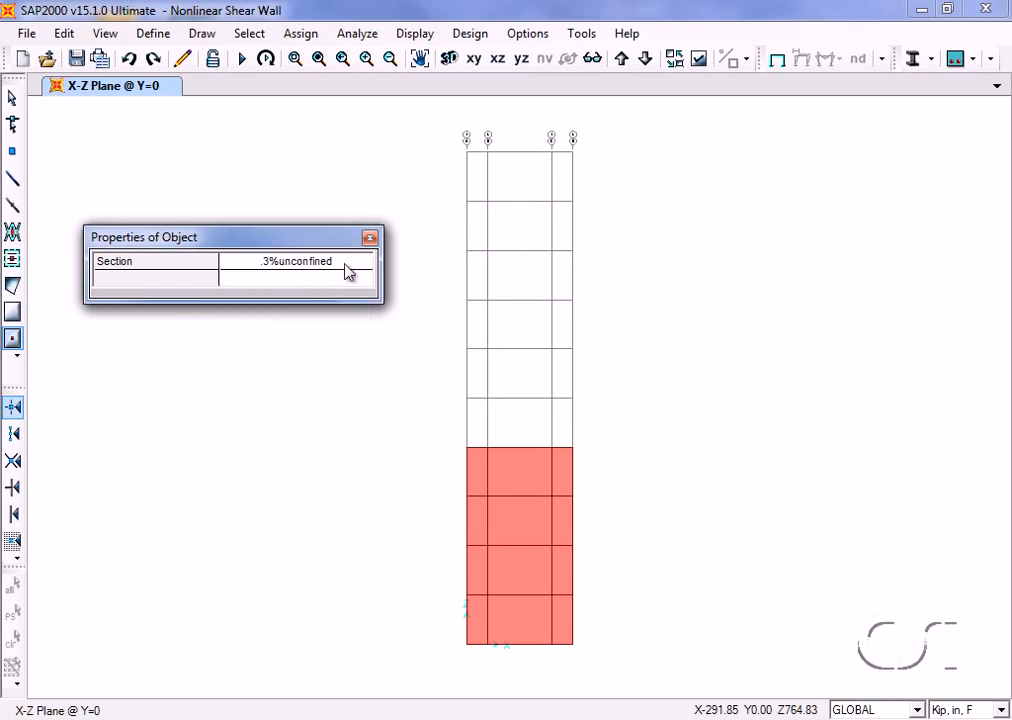
{"action": "left_click_drag", "start_coordinate": [452, 138], "coordinate": [589, 474]}
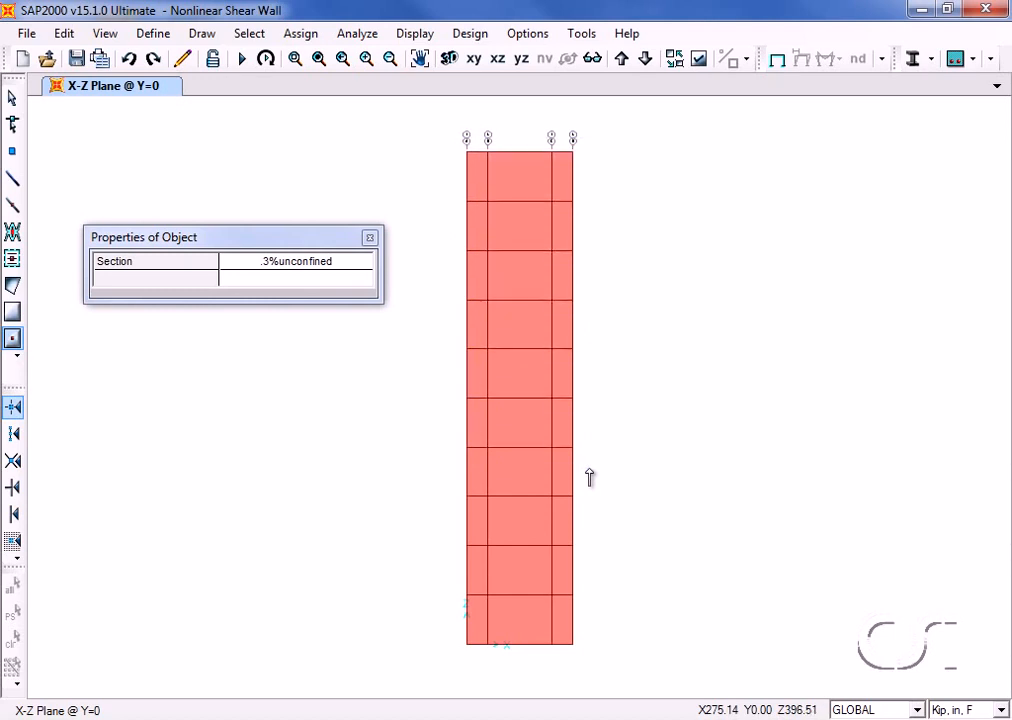
{"action": "left_click", "coordinate": [10, 100]}
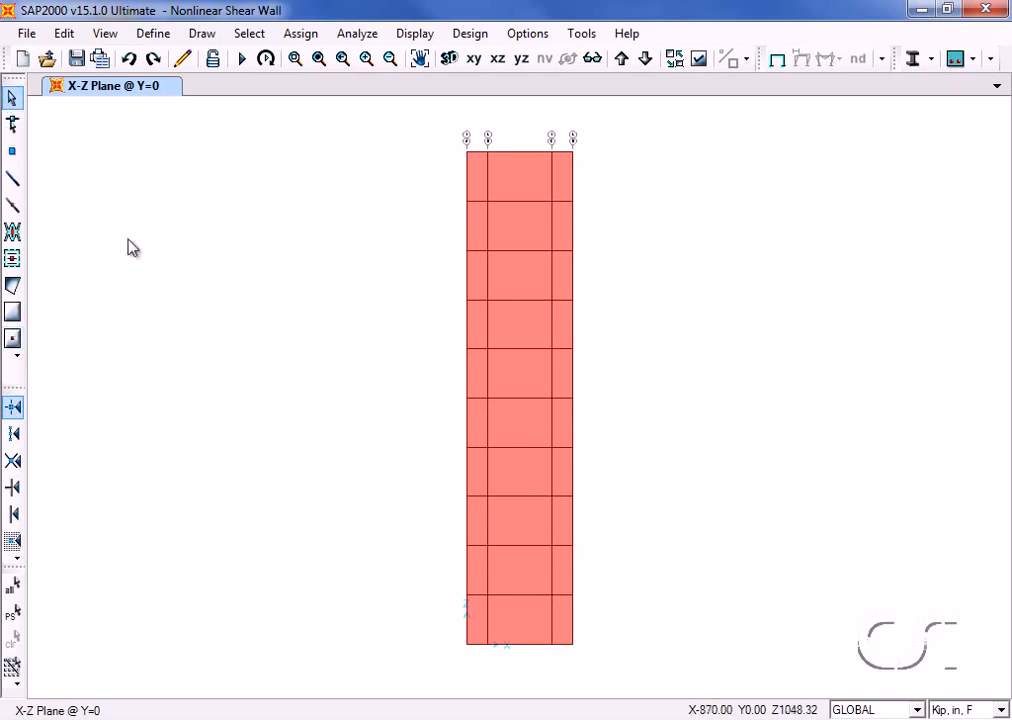
Assign pinned restraints, with all three translations fixed and rotations free, to the four joints at the wall's base.
{"action": "left_click_drag", "start_coordinate": [437, 617], "coordinate": [611, 678]}
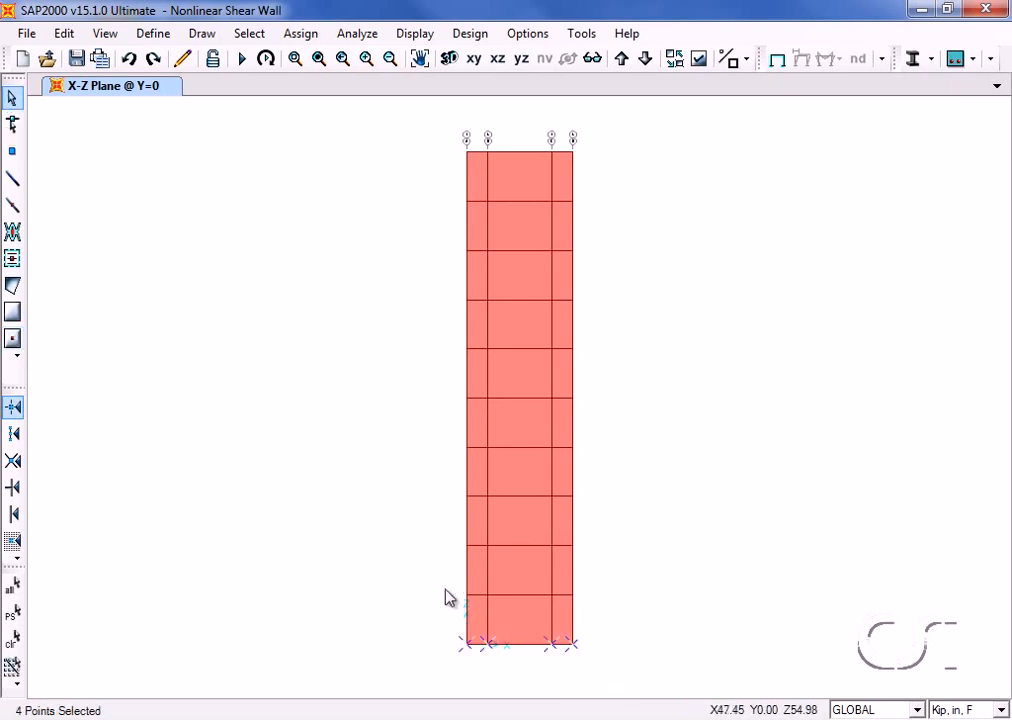
{"action": "left_click", "coordinate": [303, 34]}
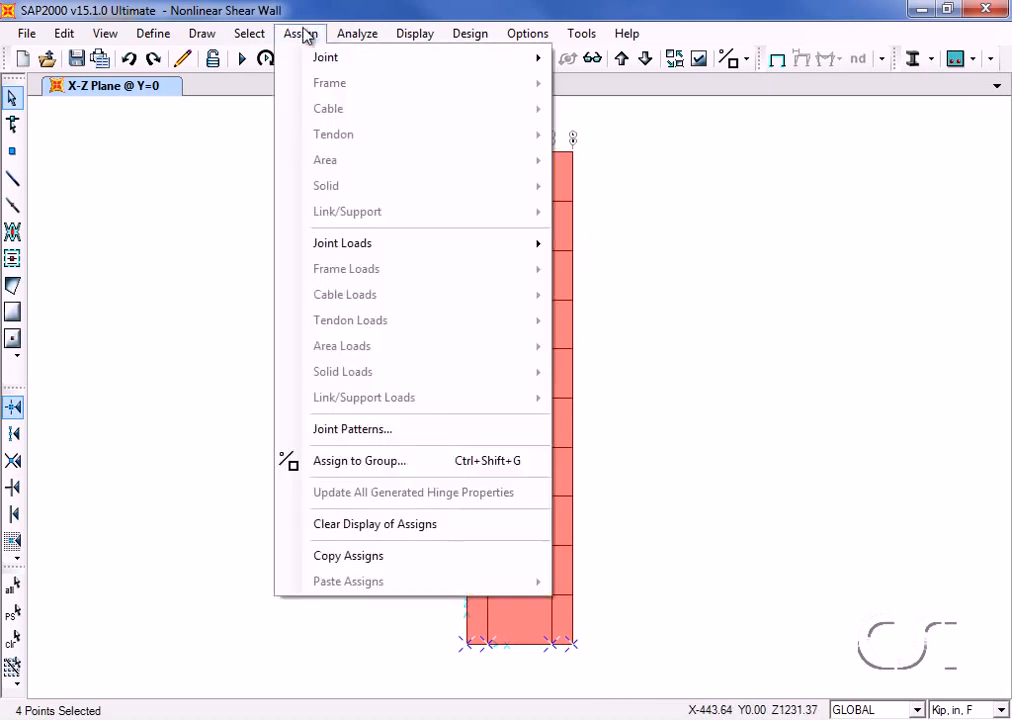
{"action": "mouse_move", "coordinate": [323, 57]}
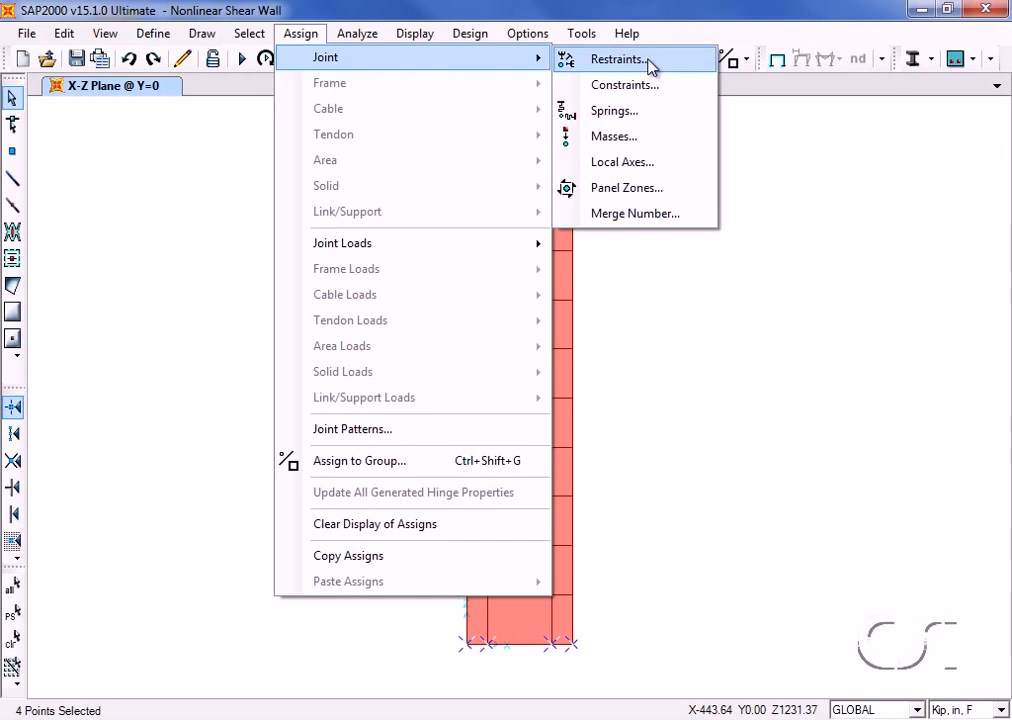
{"action": "left_click", "coordinate": [630, 60]}
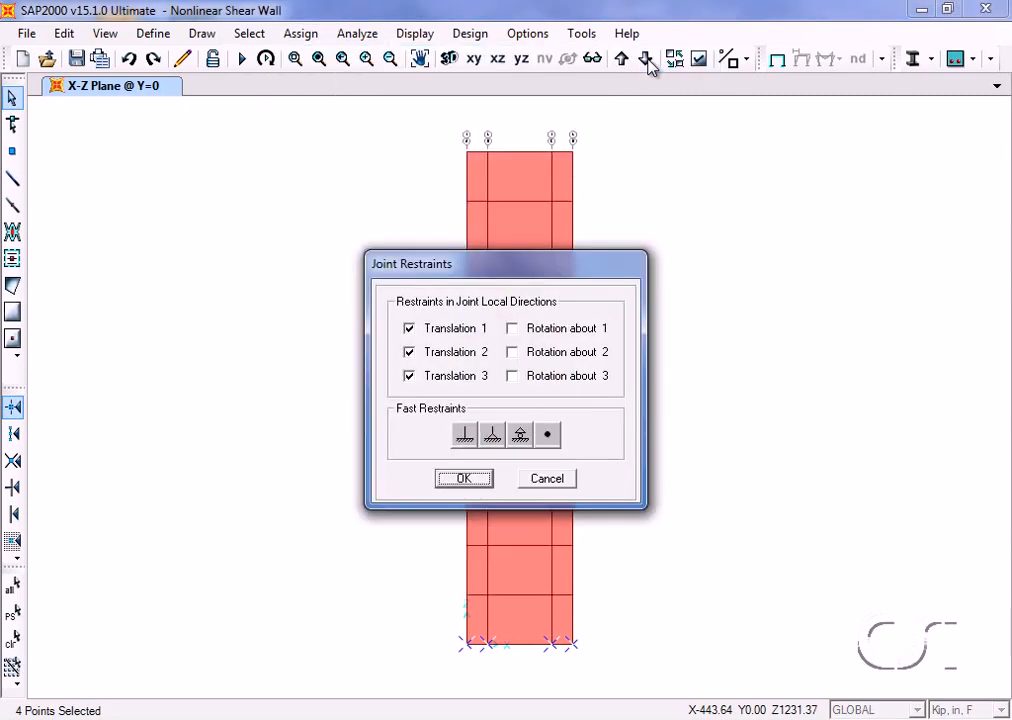
{"action": "left_click", "coordinate": [492, 435]}
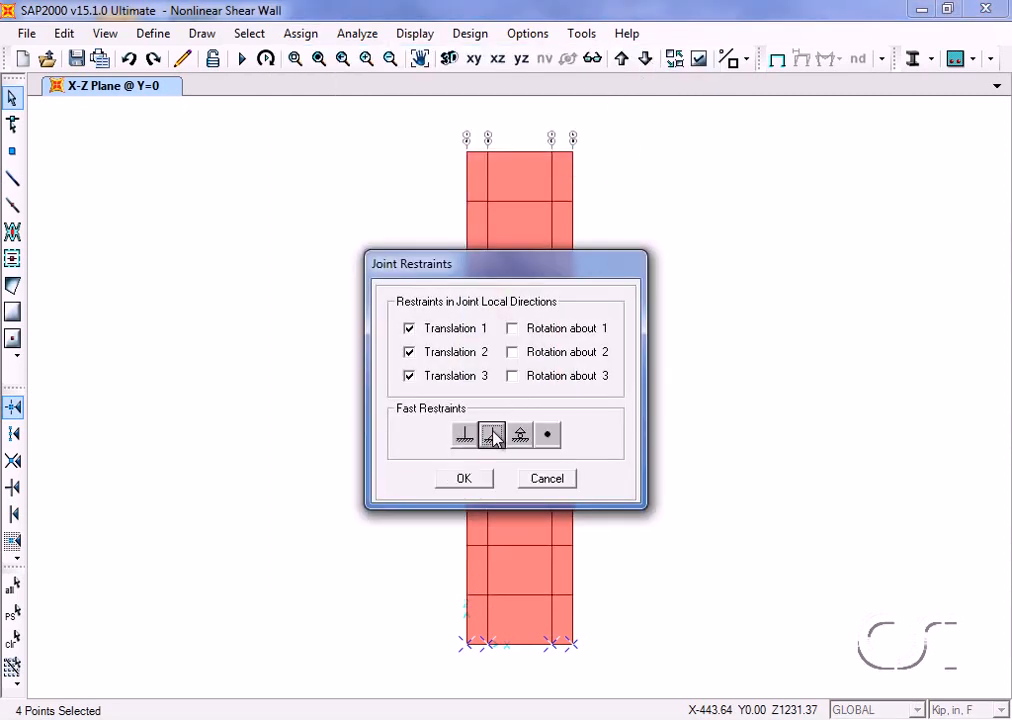
{"action": "left_click", "coordinate": [467, 480]}
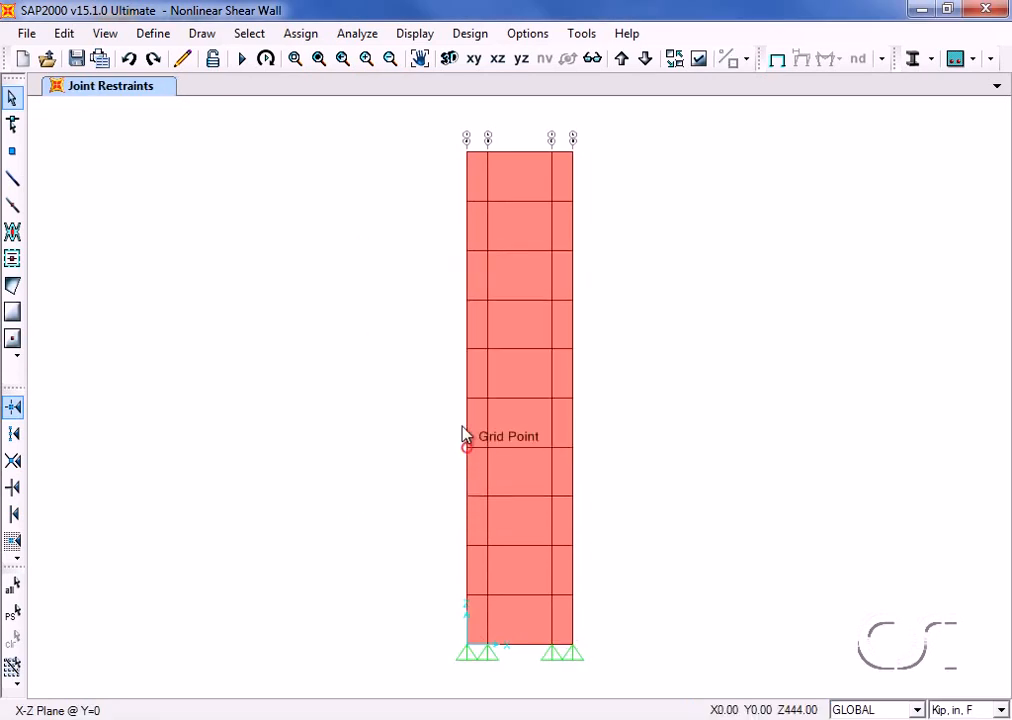
Assign Z-axis diaphragm constraints to all joints above the base, using a different diaphragm for each selected Z level.
{"action": "left_click_drag", "start_coordinate": [431, 126], "coordinate": [599, 621]}
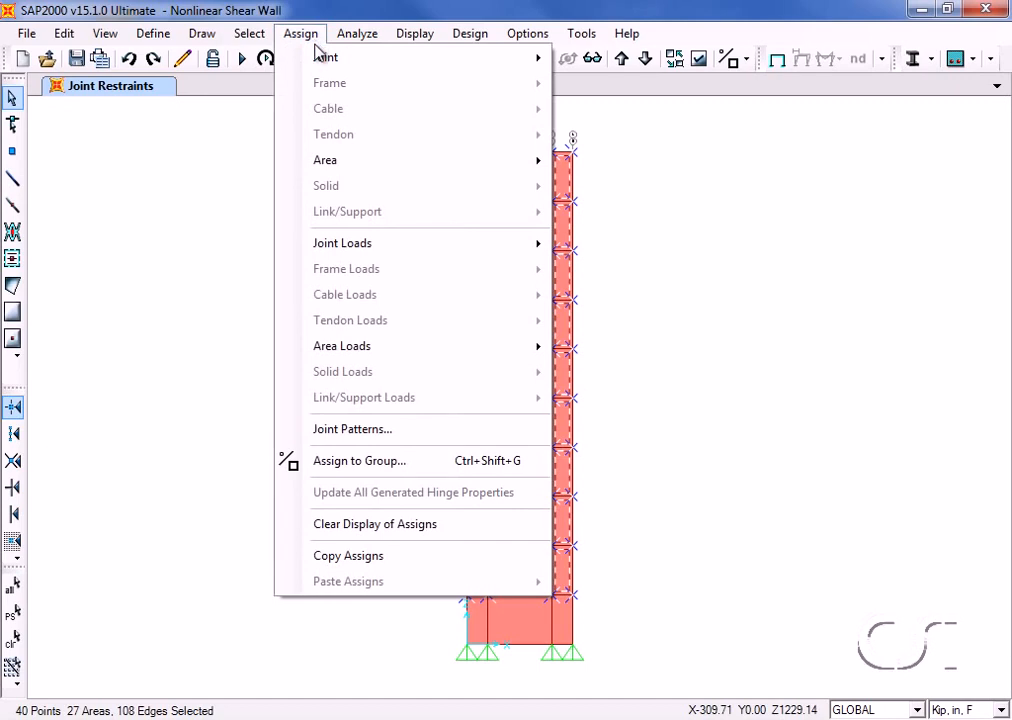
{"action": "mouse_move", "coordinate": [318, 57]}
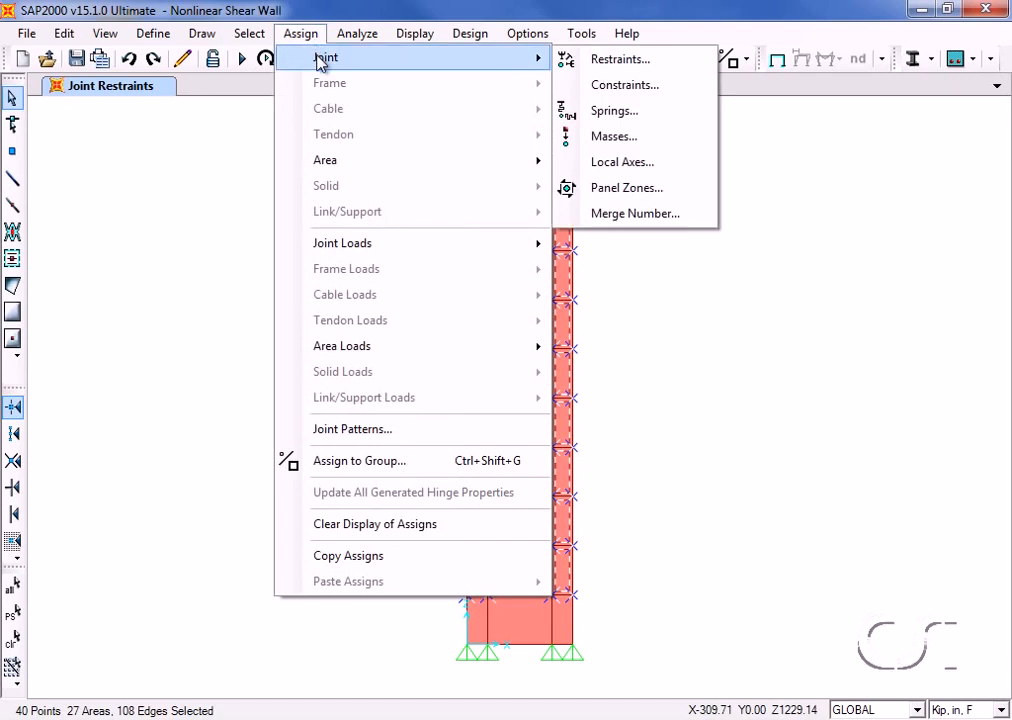
{"action": "left_click", "coordinate": [667, 92]}
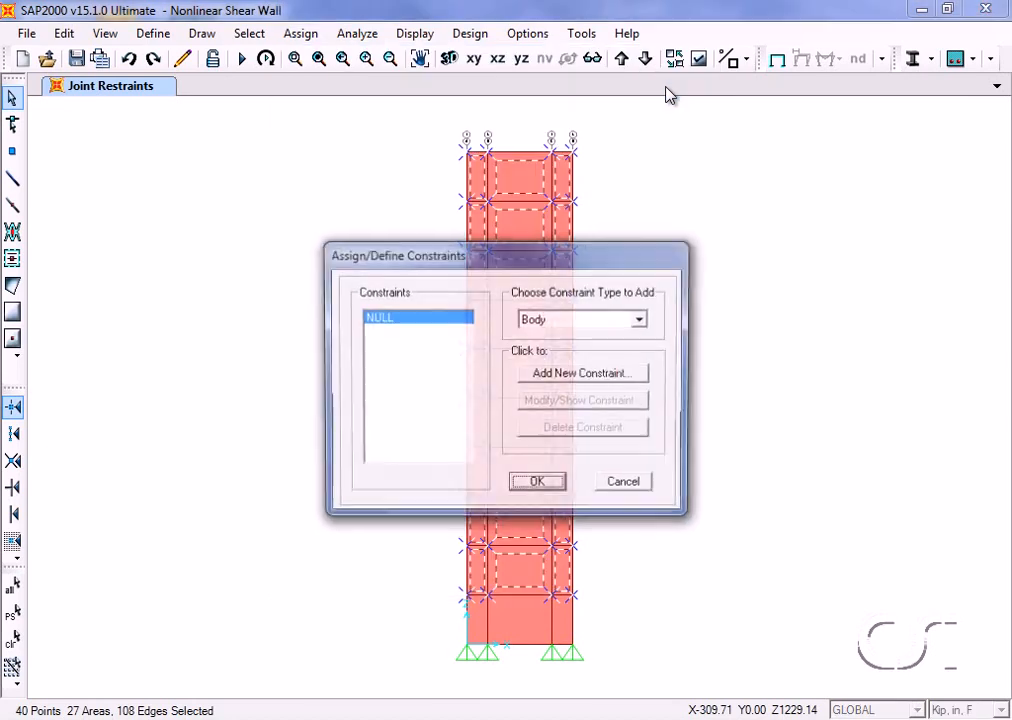
{"action": "left_click", "coordinate": [640, 319]}
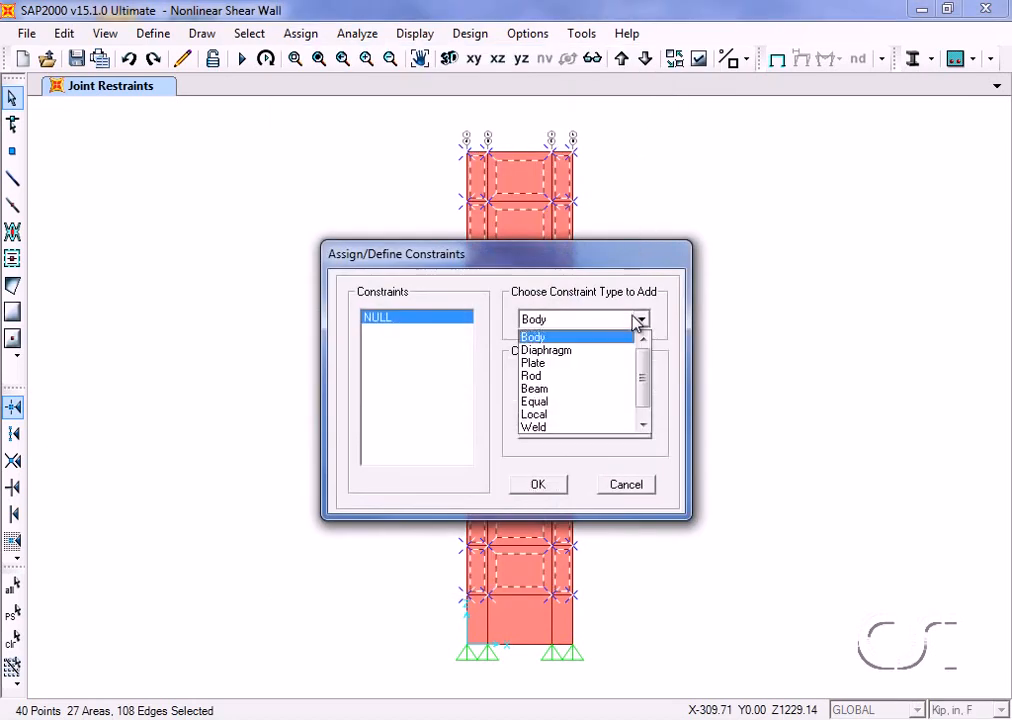
{"action": "left_click", "coordinate": [574, 350]}
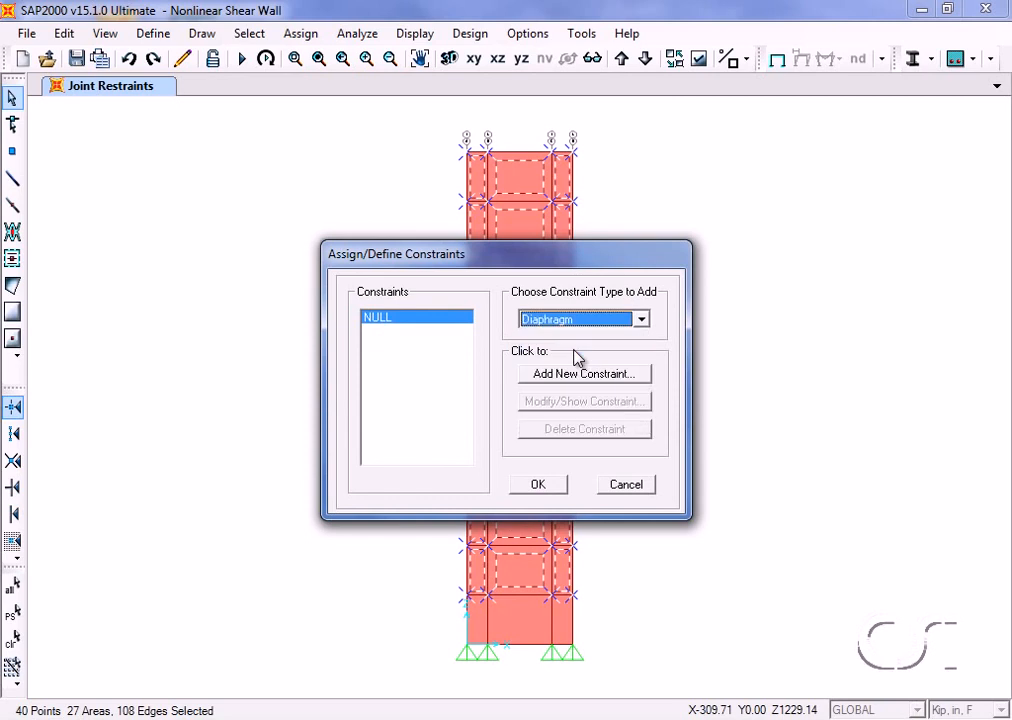
{"action": "left_click", "coordinate": [584, 373]}
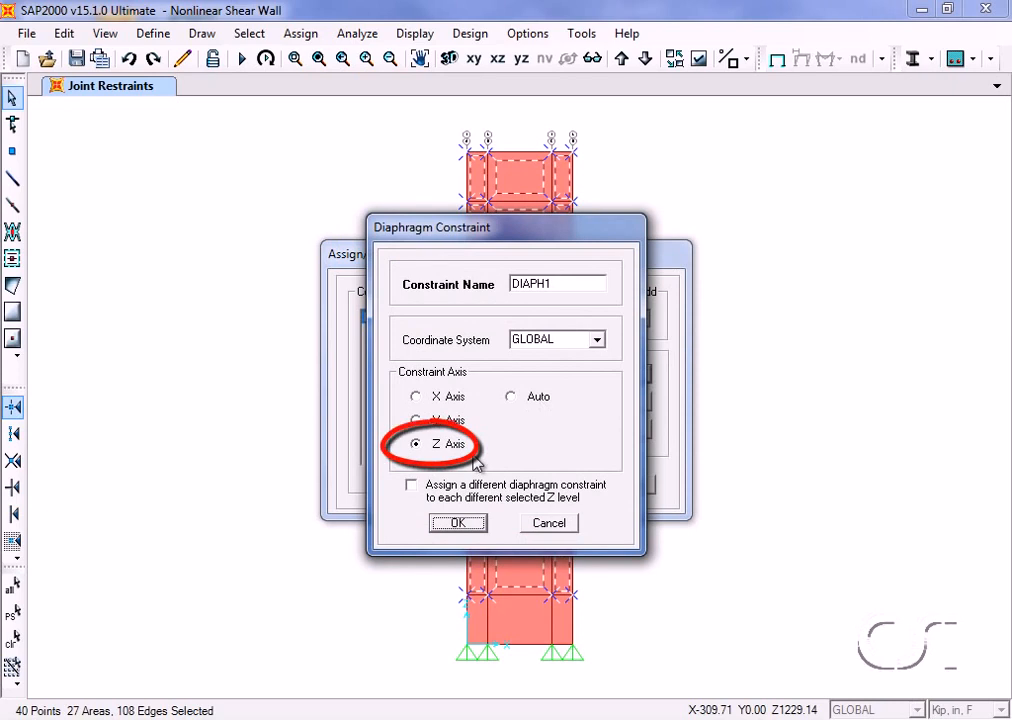
{"action": "left_click", "coordinate": [420, 495]}
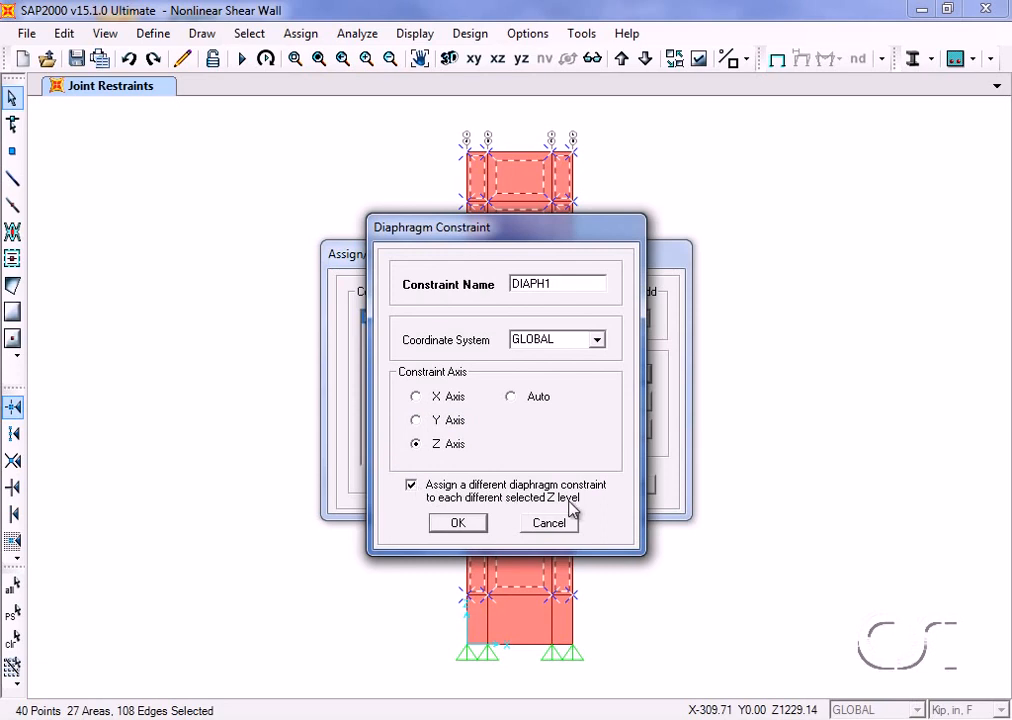
{"action": "left_click", "coordinate": [457, 523]}
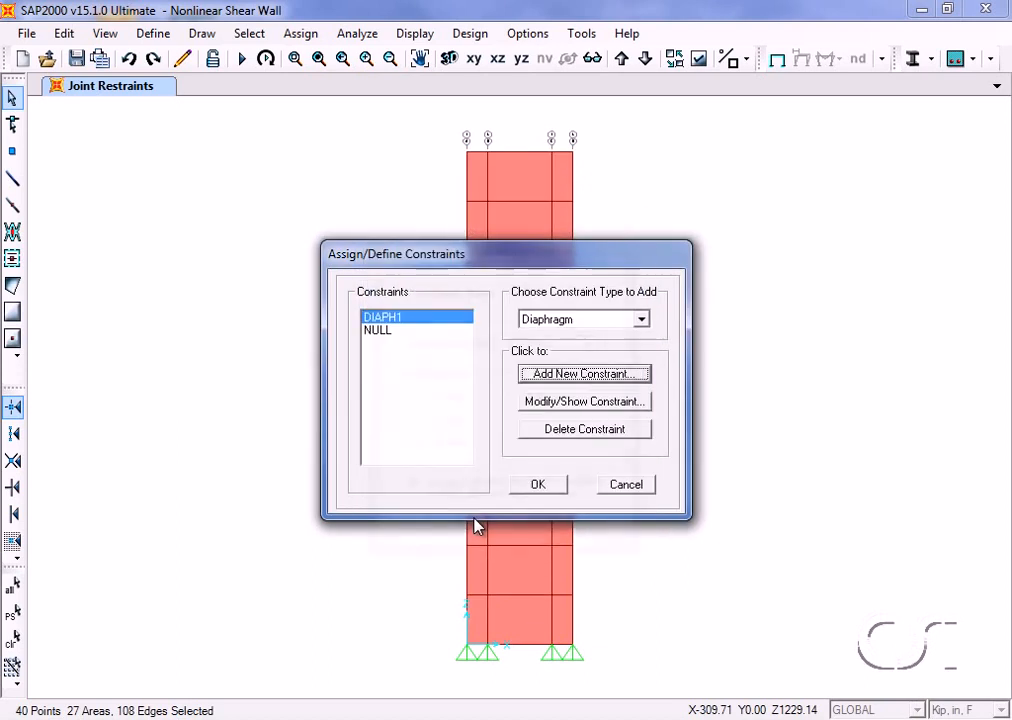
{"action": "left_click", "coordinate": [547, 490]}
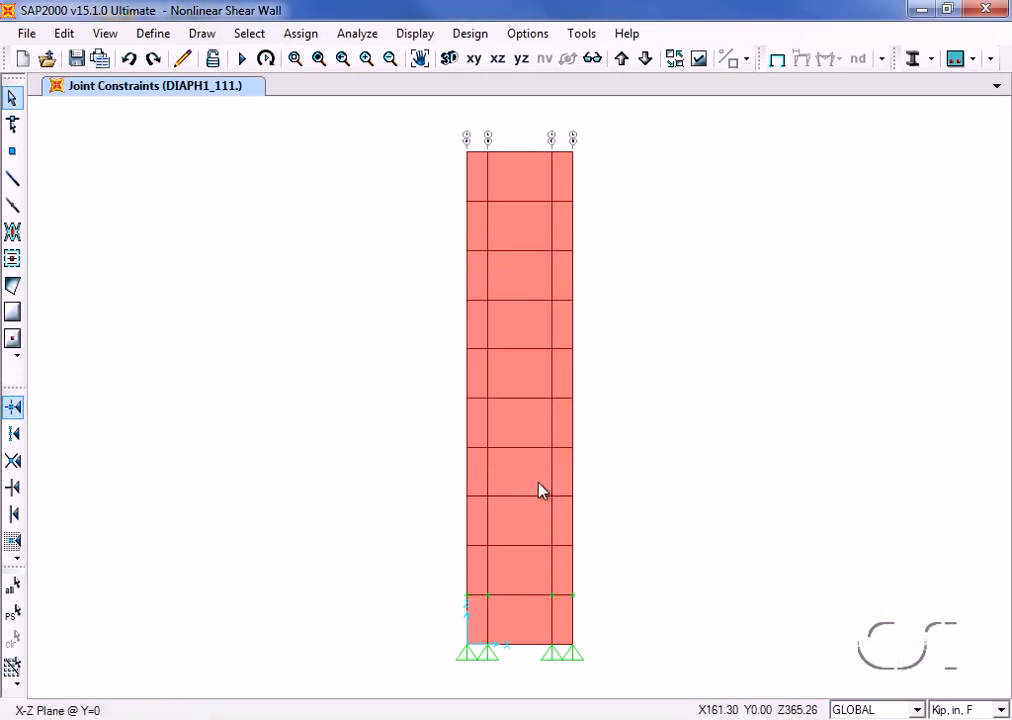
Review the list of defined joint constraints to check the diaphragms at each level.
{"action": "left_click", "coordinate": [153, 34]}
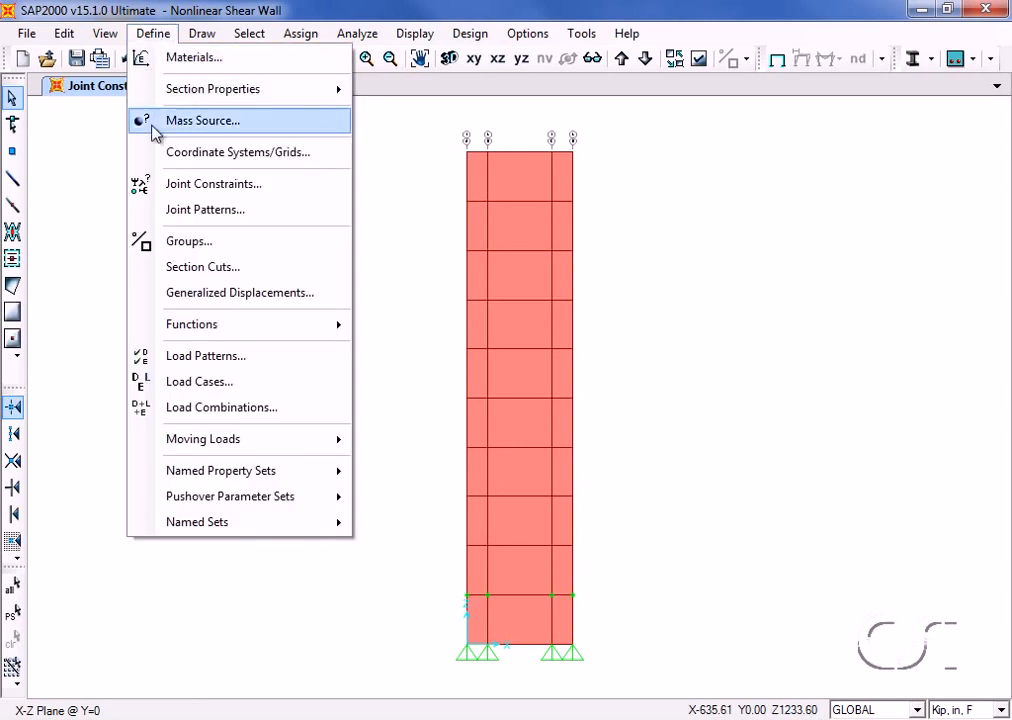
{"action": "left_click", "coordinate": [285, 198]}
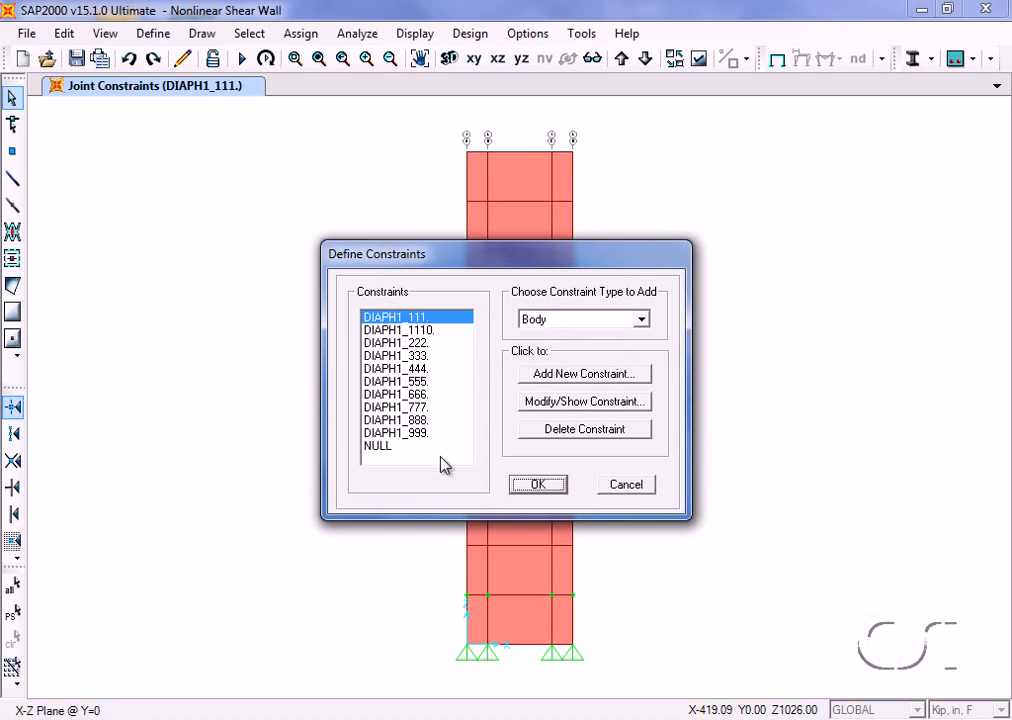
{"action": "left_click", "coordinate": [557, 490]}
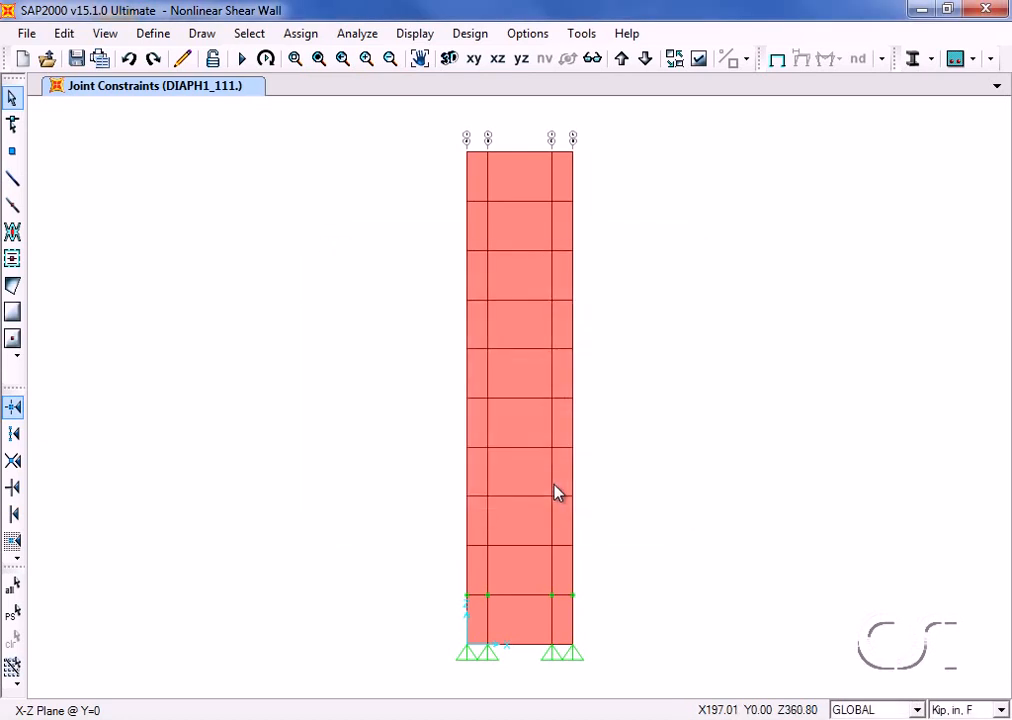
Review the DEAD and LIVE load pattern definitions, including their types and self-weight multipliers.
{"action": "left_click", "coordinate": [154, 35]}
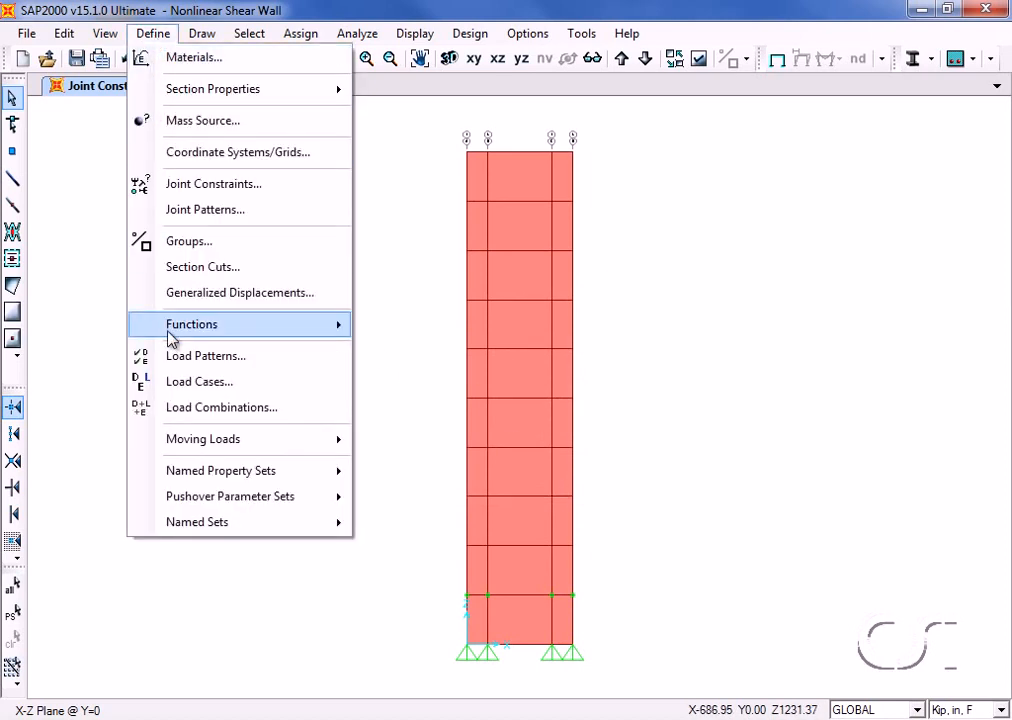
{"action": "left_click", "coordinate": [246, 357]}
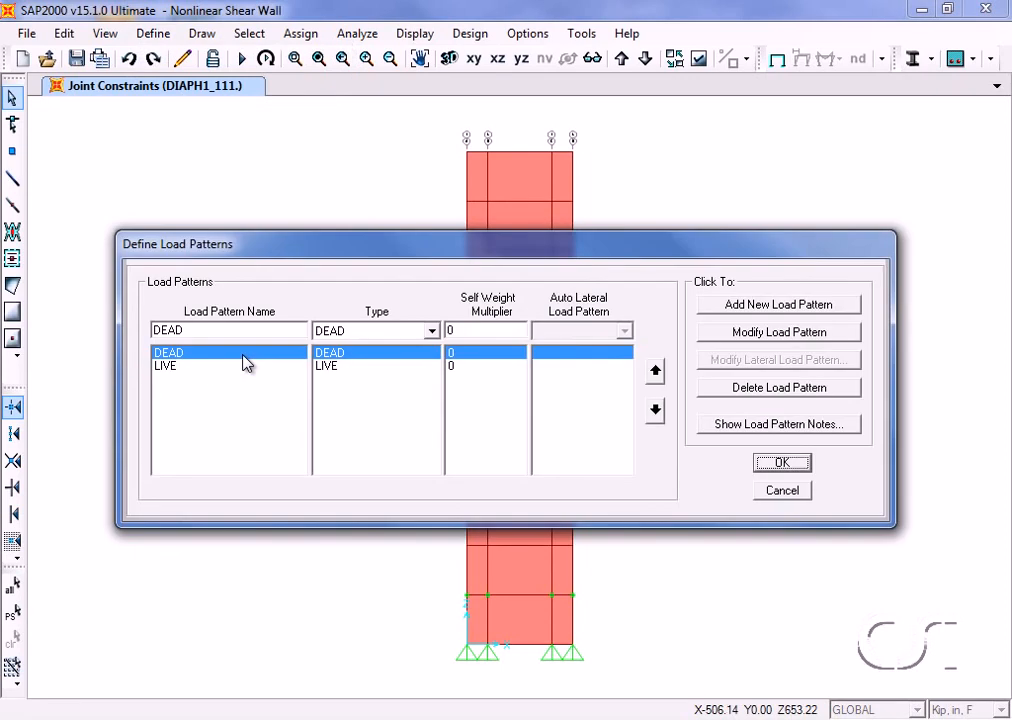
{"action": "left_click", "coordinate": [192, 369]}
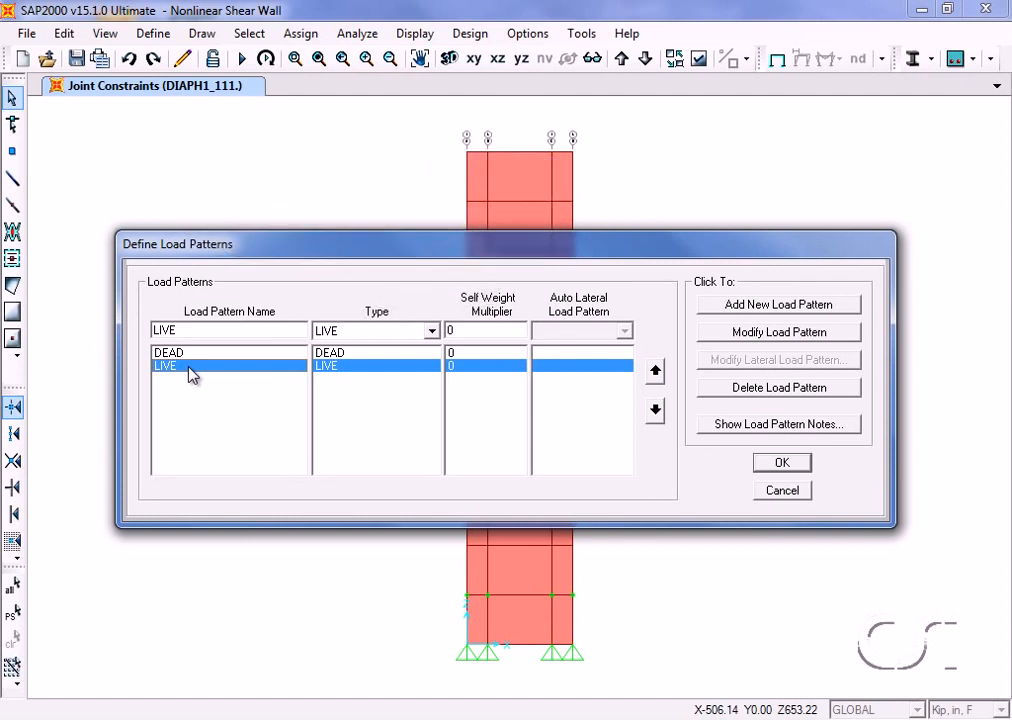
{"action": "left_click", "coordinate": [784, 464]}
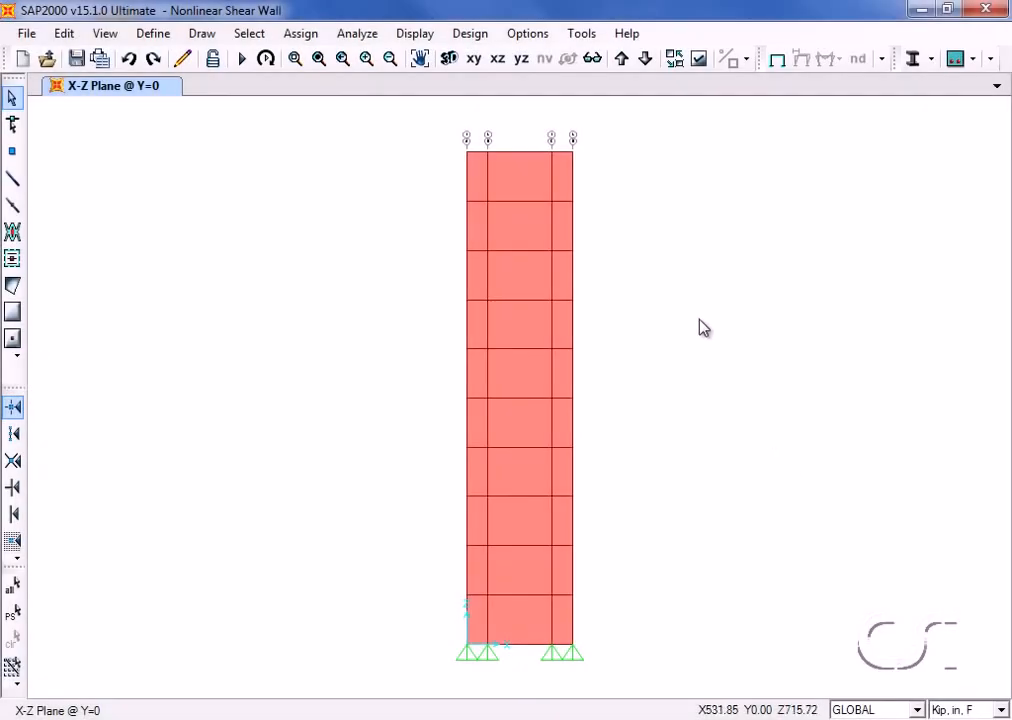
Assign DEAD joint forces of -105 kip in global Z to all joints above the base along both outer wall edges.
{"action": "left_click_drag", "start_coordinate": [566, 136], "coordinate": [595, 607]}
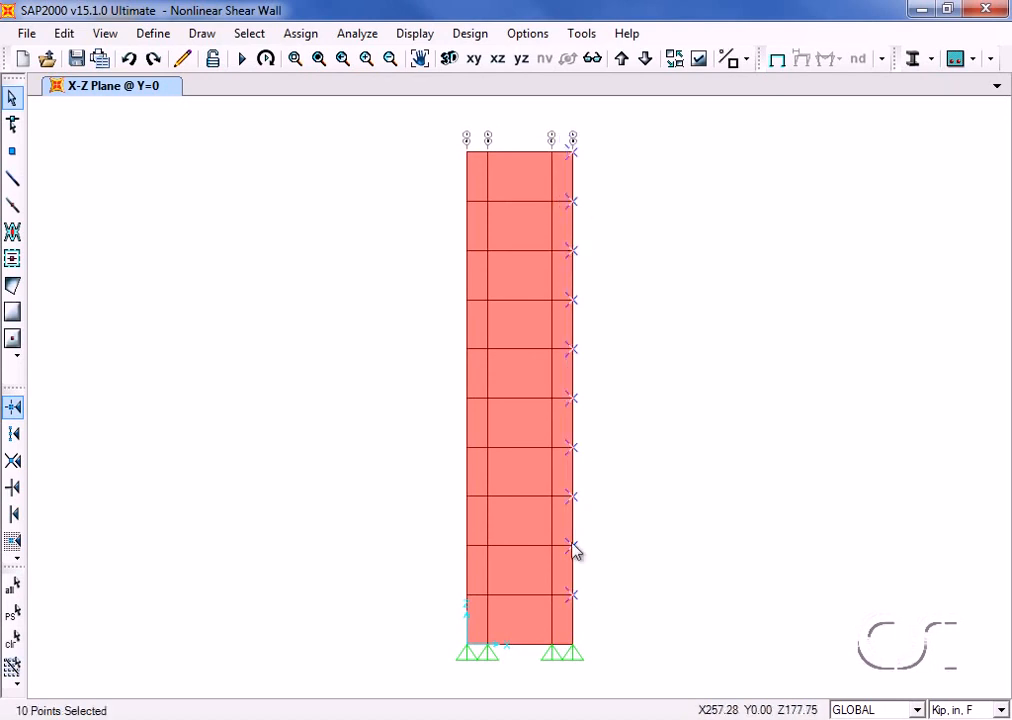
{"action": "left_click_drag", "start_coordinate": [442, 133], "coordinate": [481, 619]}
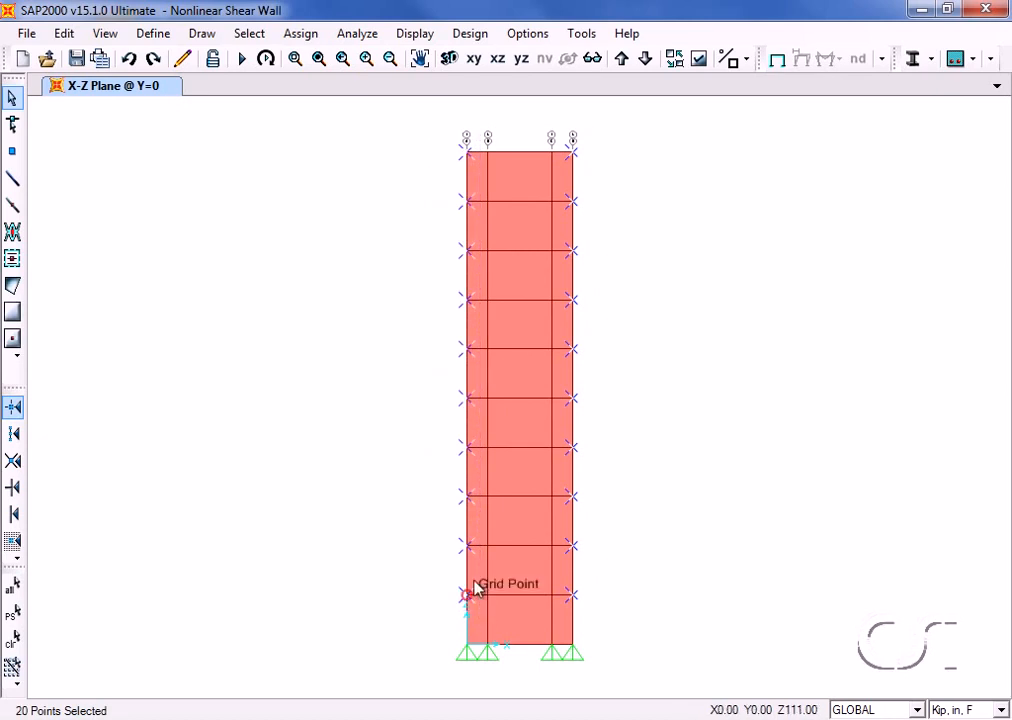
{"action": "left_click", "coordinate": [302, 34]}
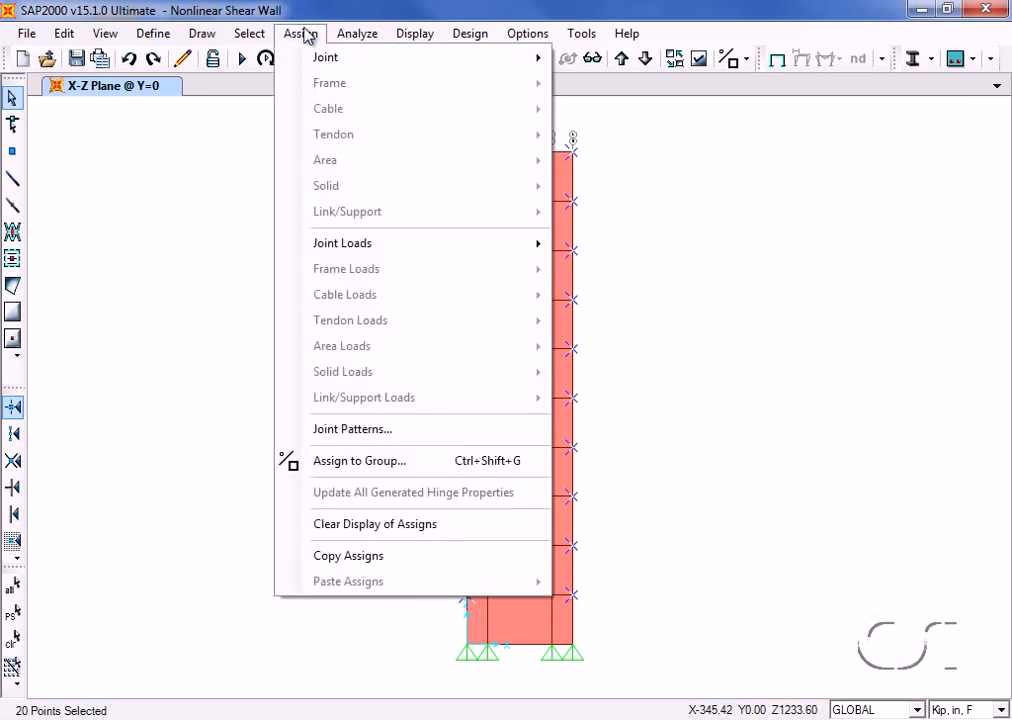
{"action": "mouse_move", "coordinate": [325, 245]}
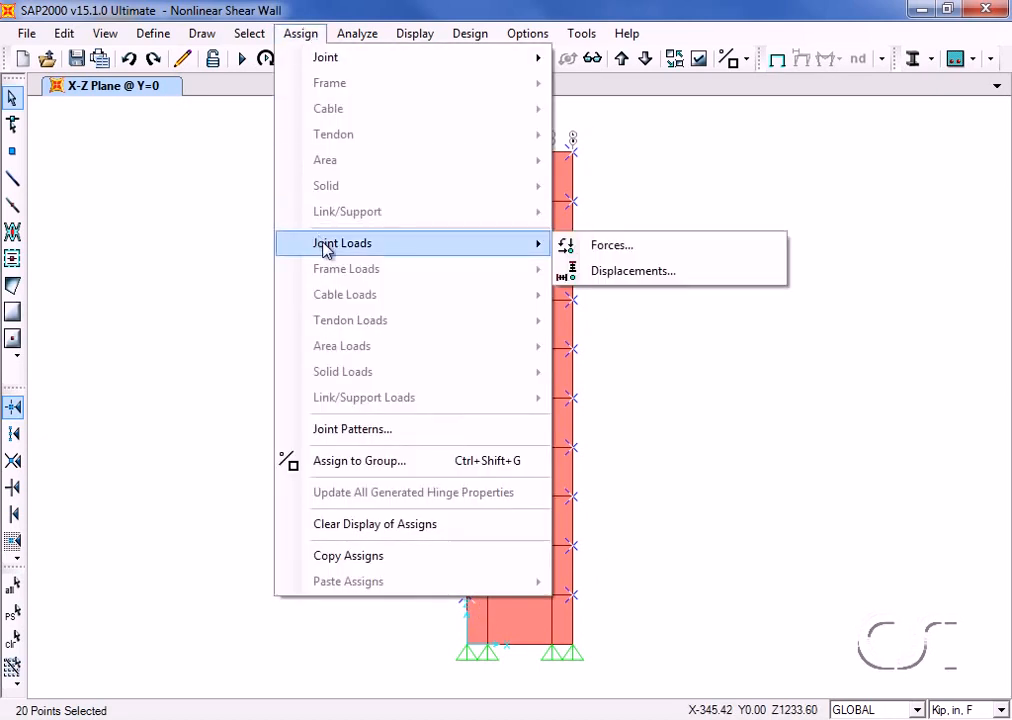
{"action": "left_click", "coordinate": [594, 245]}
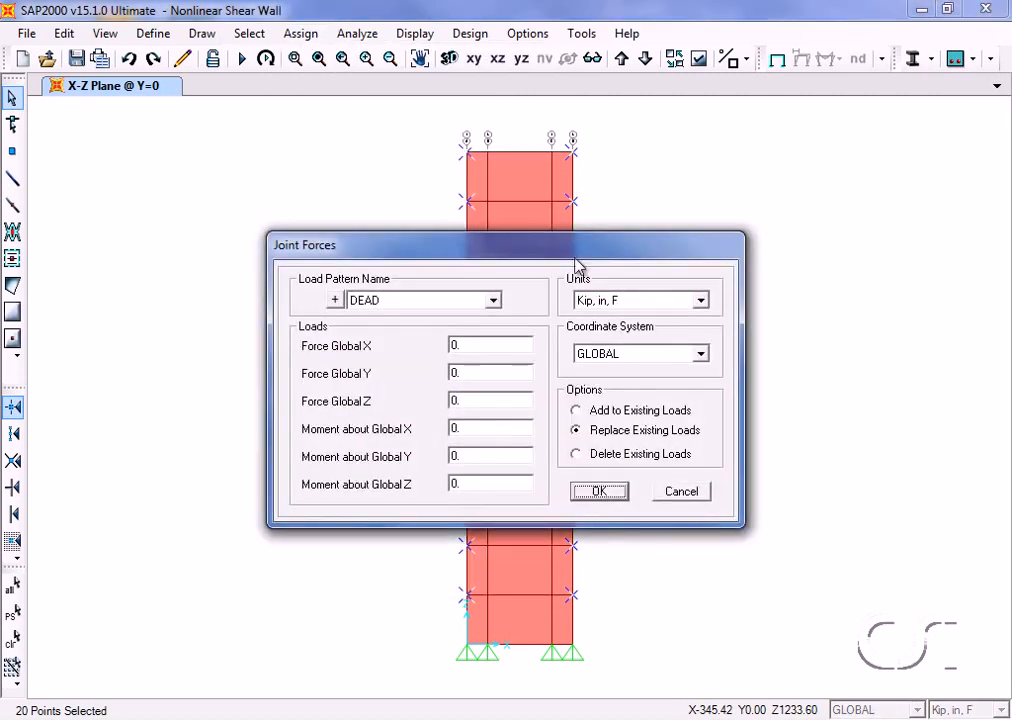
{"action": "double_click", "coordinate": [480, 398]}
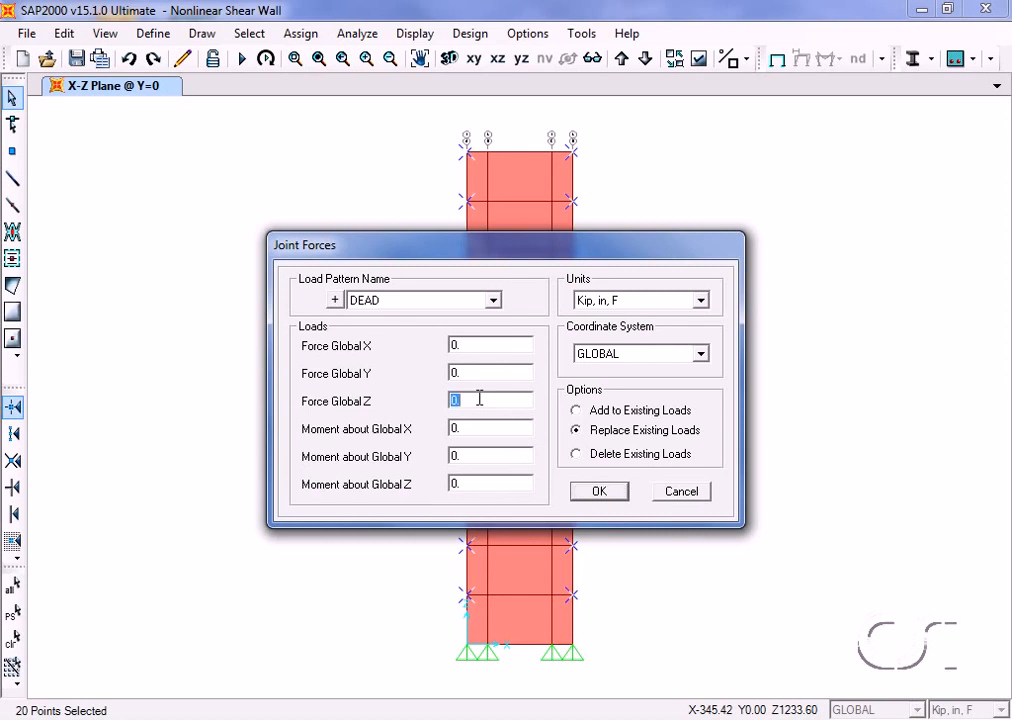
{"action": "type", "text": "-105"}
{"action": "left_click", "coordinate": [594, 492]}
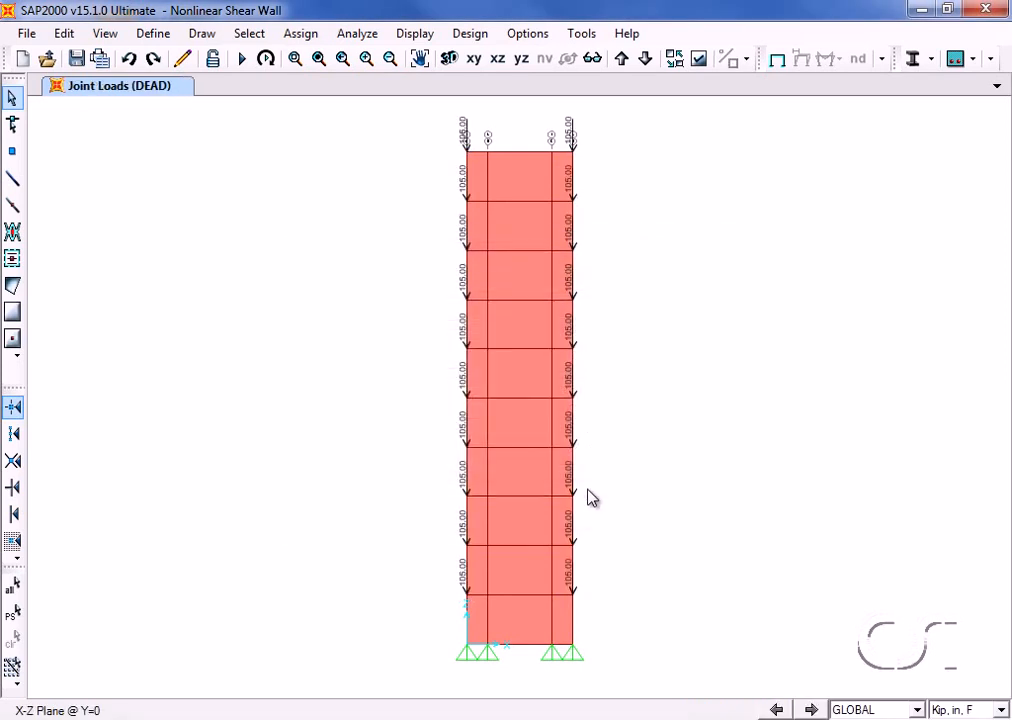
Reselect the outer-edge joints above the base and assign them LIVE joint forces of -50 kip in global Z.
{"action": "left_click", "coordinate": [247, 37]}
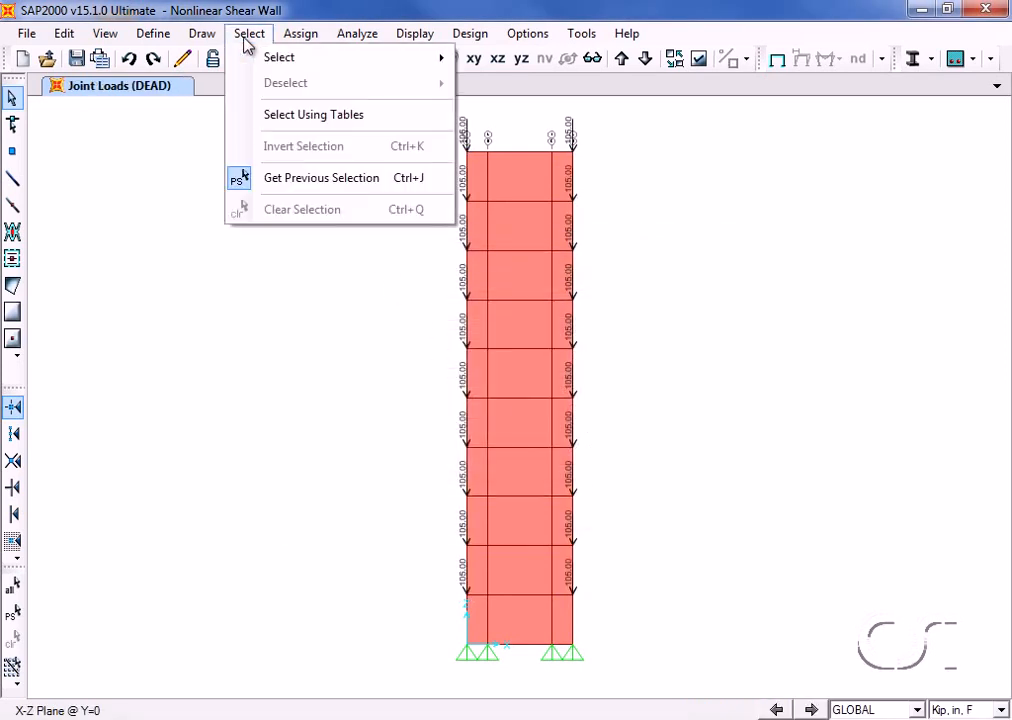
{"action": "left_click", "coordinate": [359, 181]}
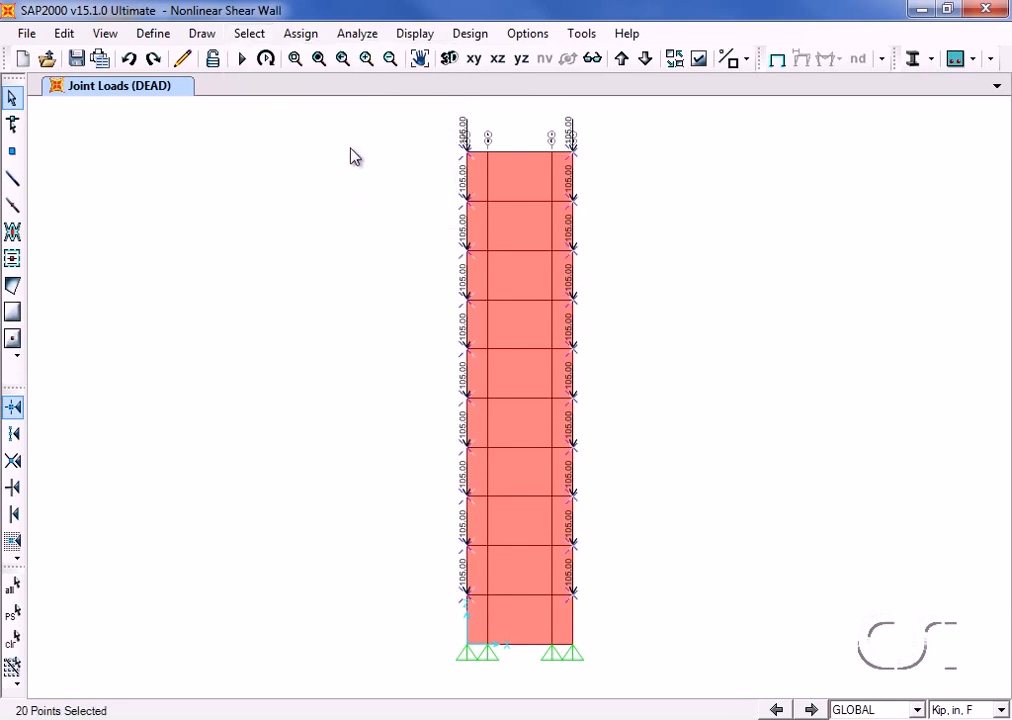
{"action": "left_click", "coordinate": [312, 37]}
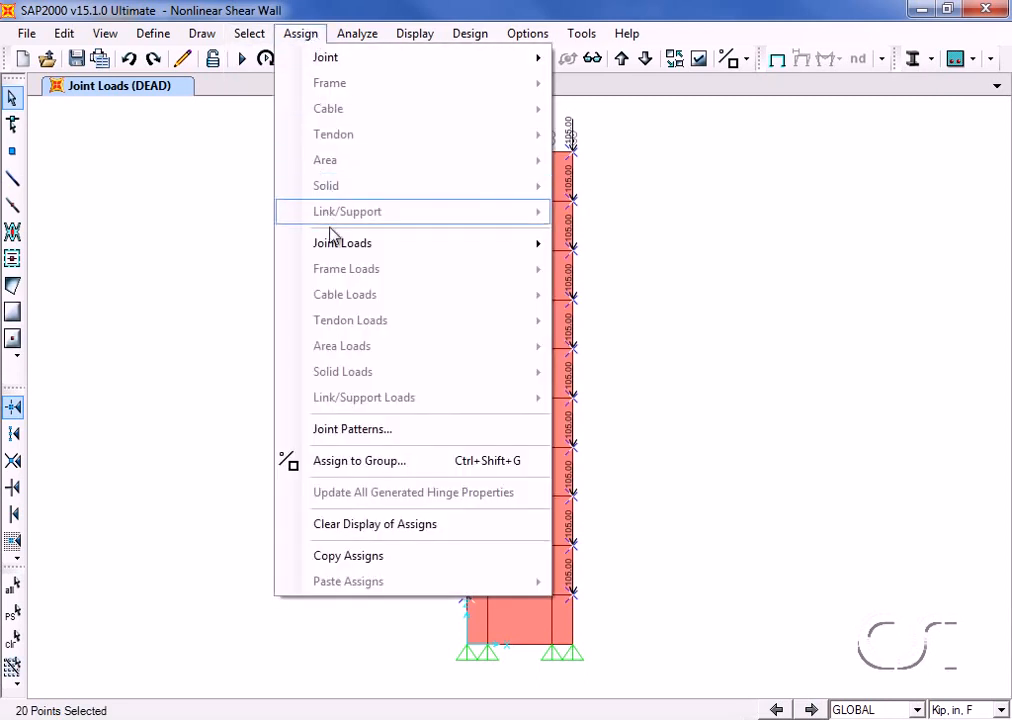
{"action": "mouse_move", "coordinate": [343, 244]}
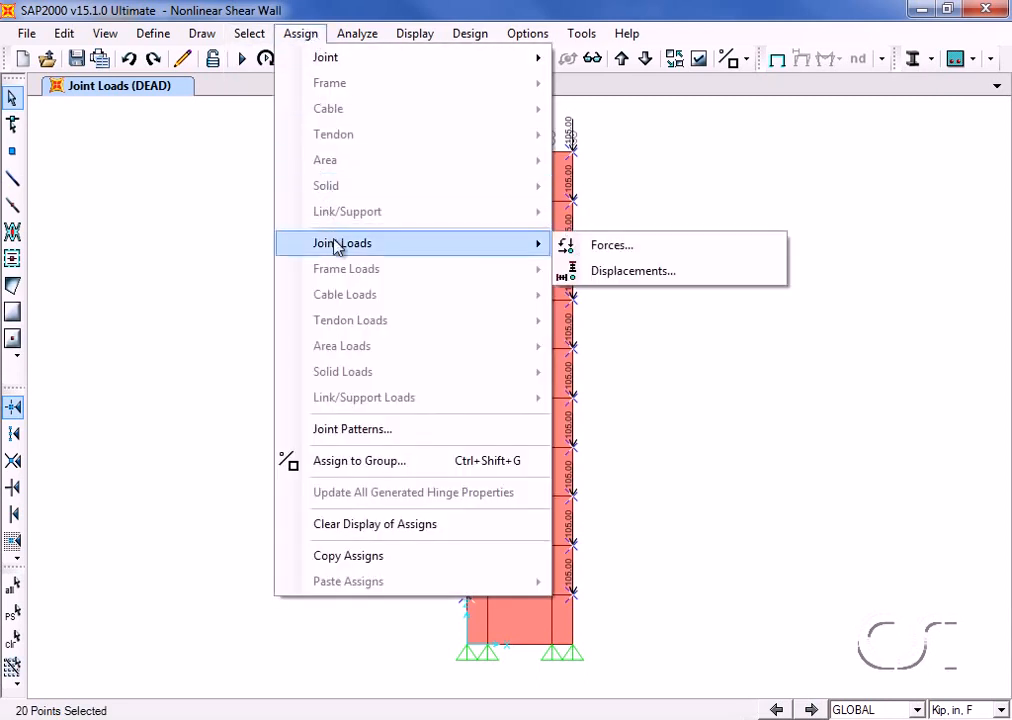
{"action": "left_click", "coordinate": [607, 247]}
{"action": "left_click", "coordinate": [494, 300]}
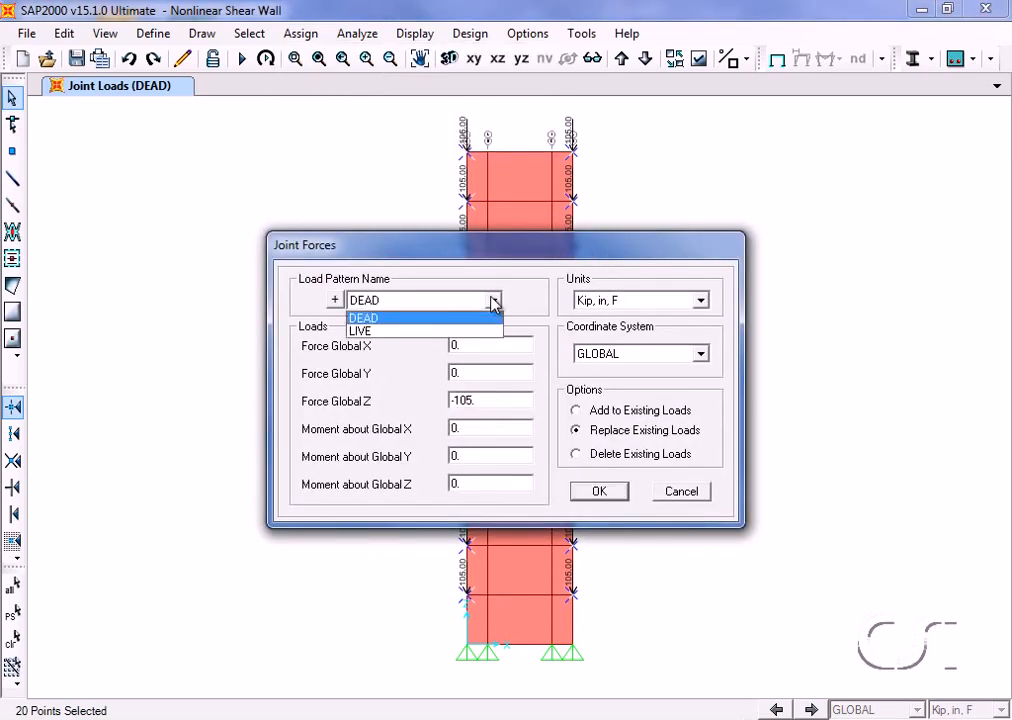
{"action": "left_click", "coordinate": [480, 331]}
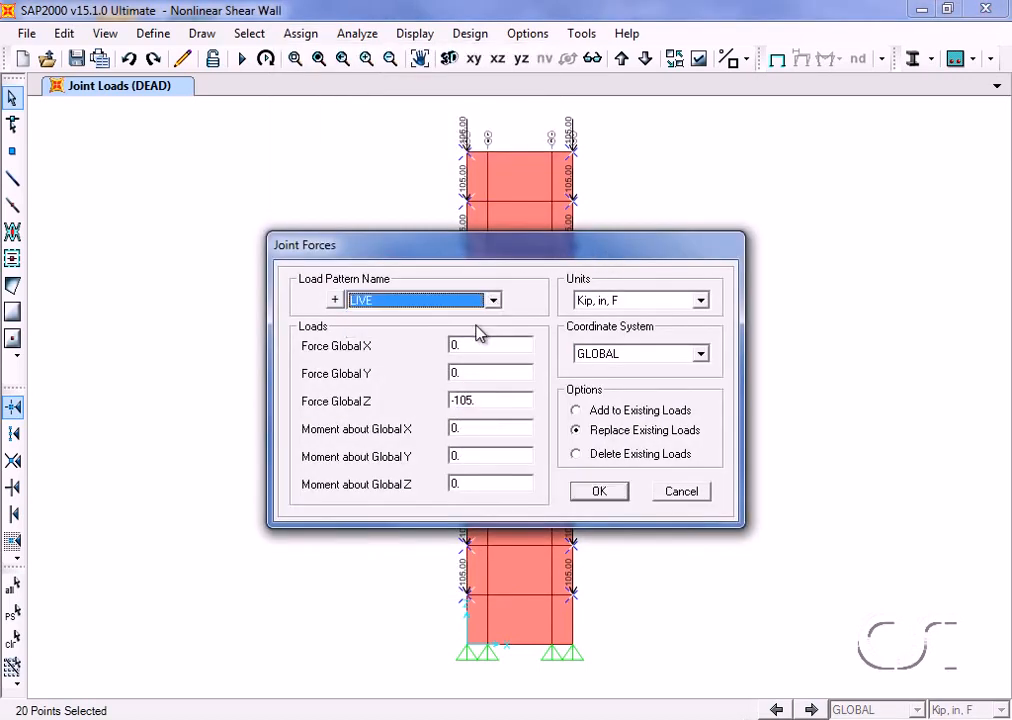
{"action": "double_click", "coordinate": [491, 400]}
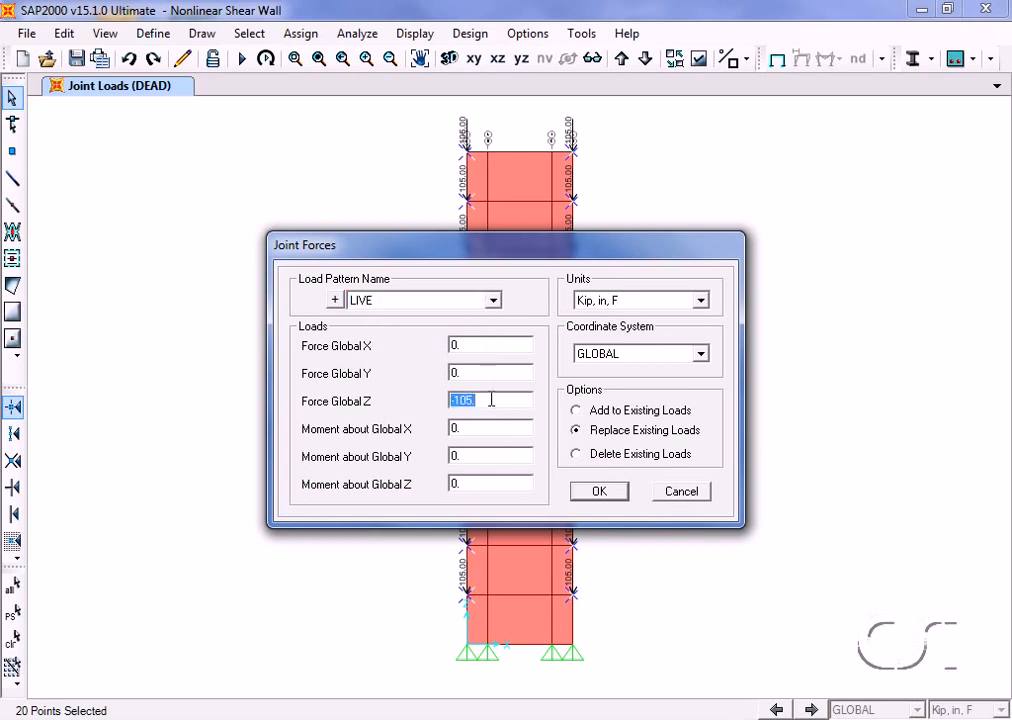
{"action": "type", "text": "-50"}
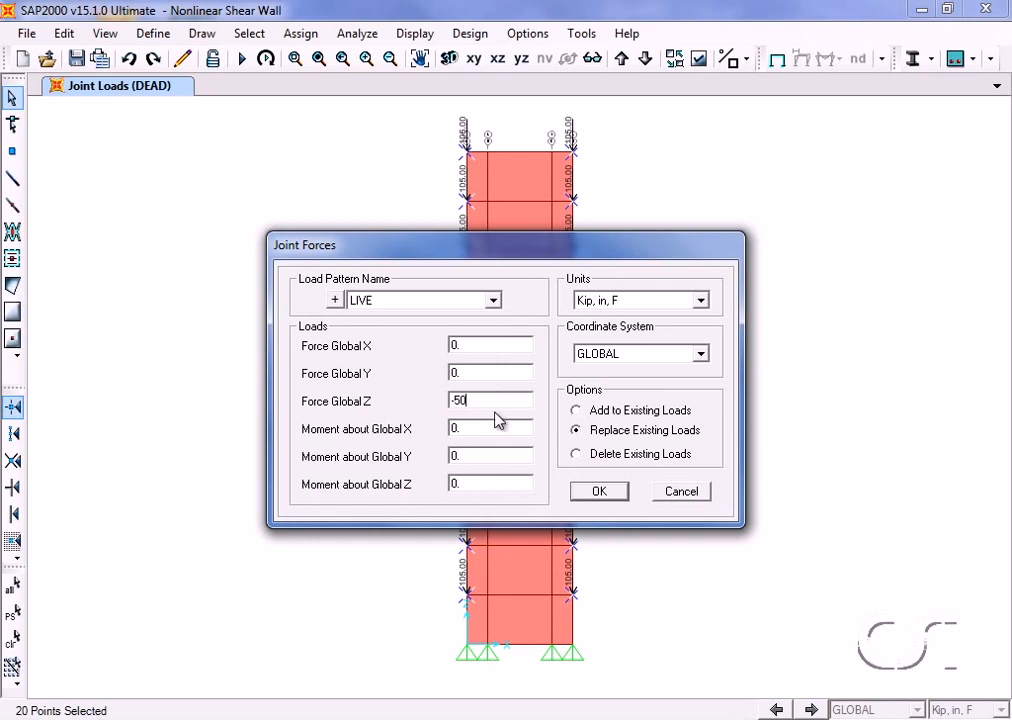
{"action": "left_click", "coordinate": [595, 488]}
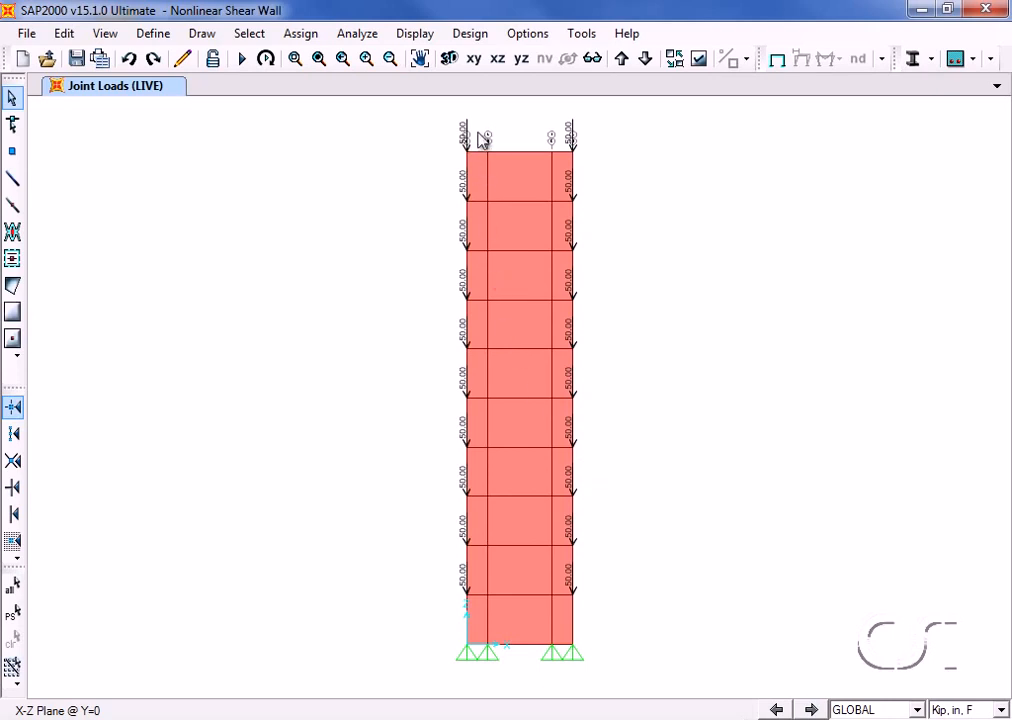
Assign DEAD joint forces of -52.5 kip in global Z to all joints above the base along the two interior vertical lines.
{"action": "left_click_drag", "start_coordinate": [478, 131], "coordinate": [565, 609]}
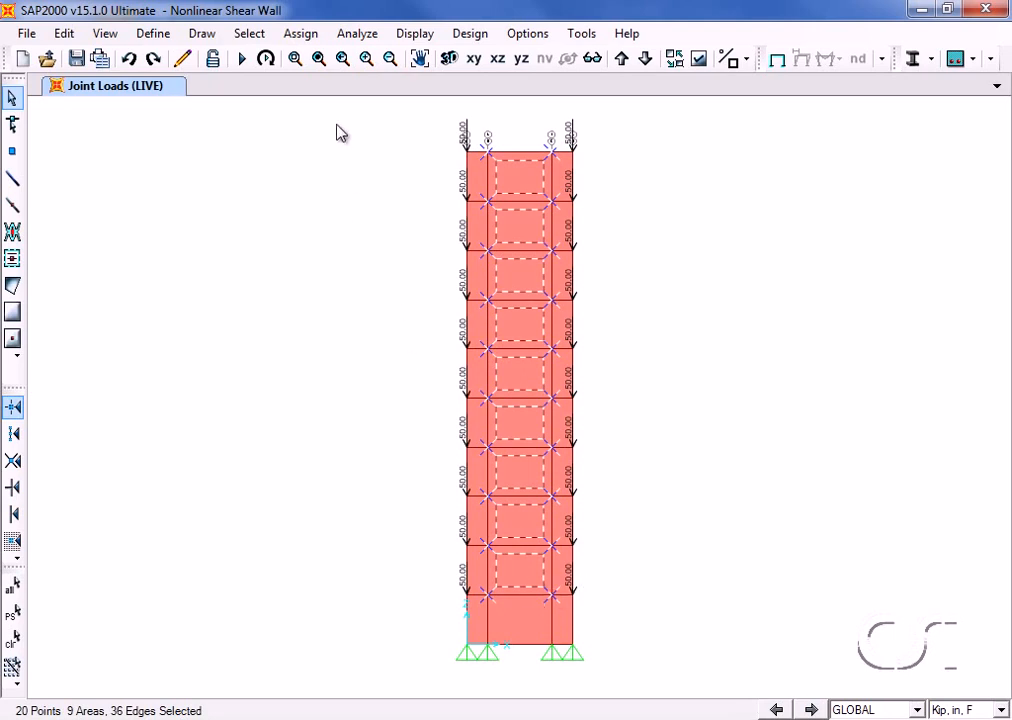
{"action": "left_click", "coordinate": [316, 38]}
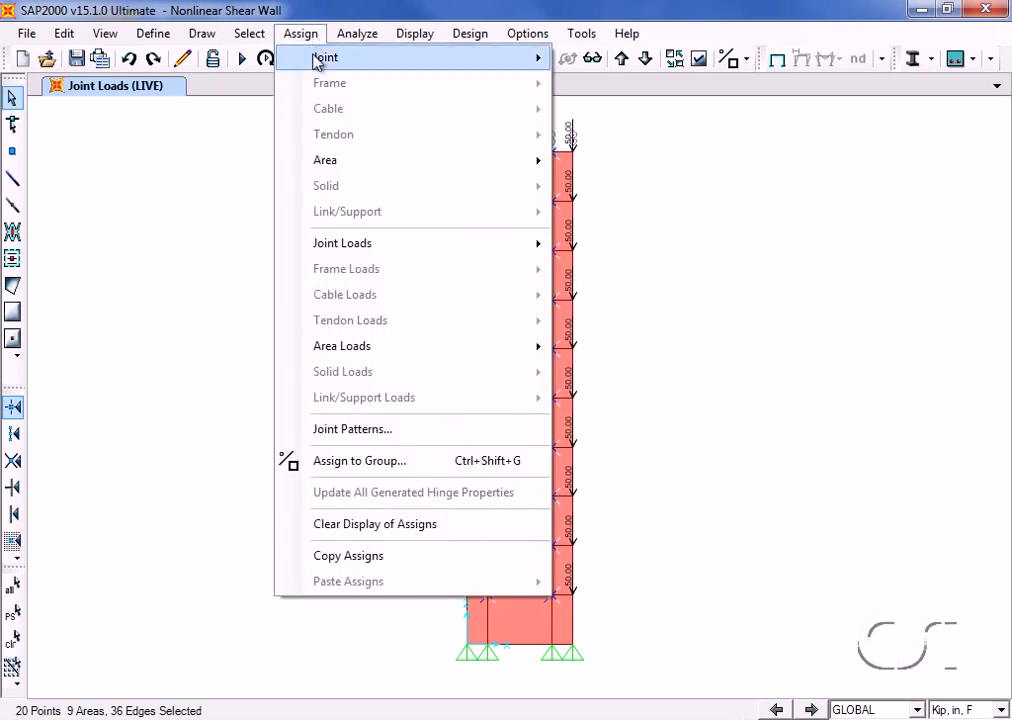
{"action": "mouse_move", "coordinate": [361, 255]}
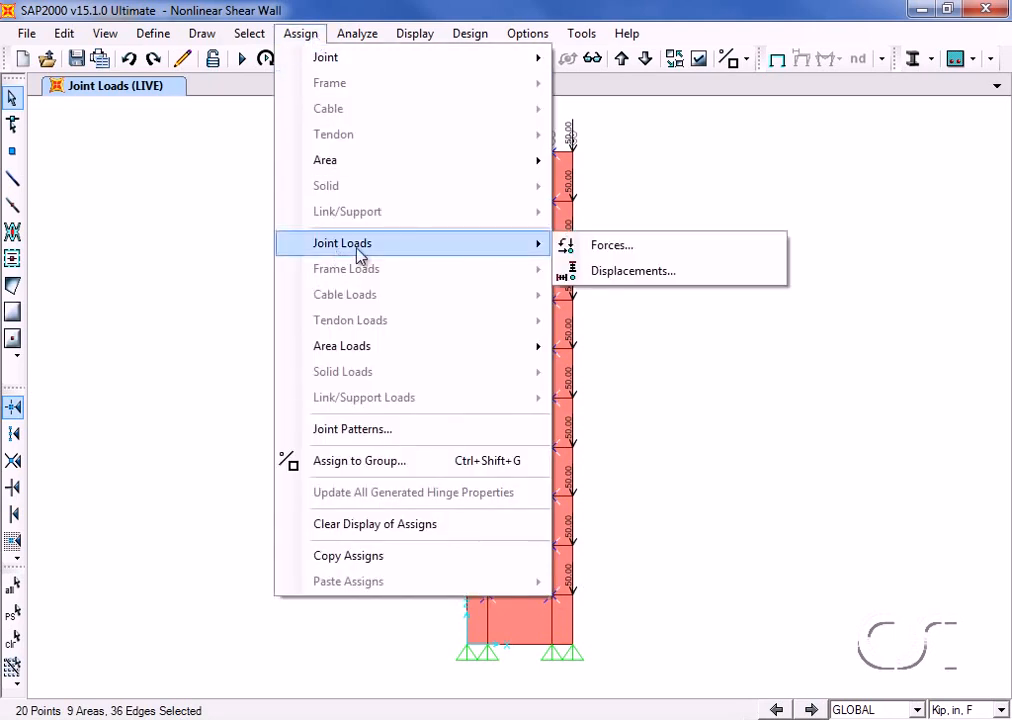
{"action": "left_click", "coordinate": [602, 247]}
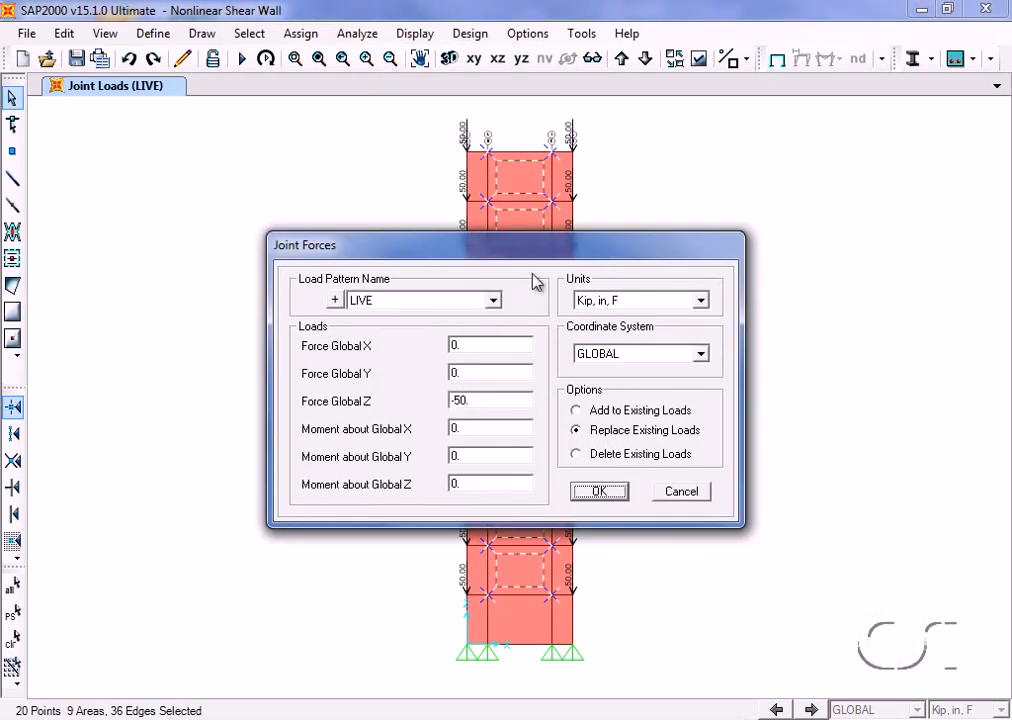
{"action": "left_click", "coordinate": [494, 300]}
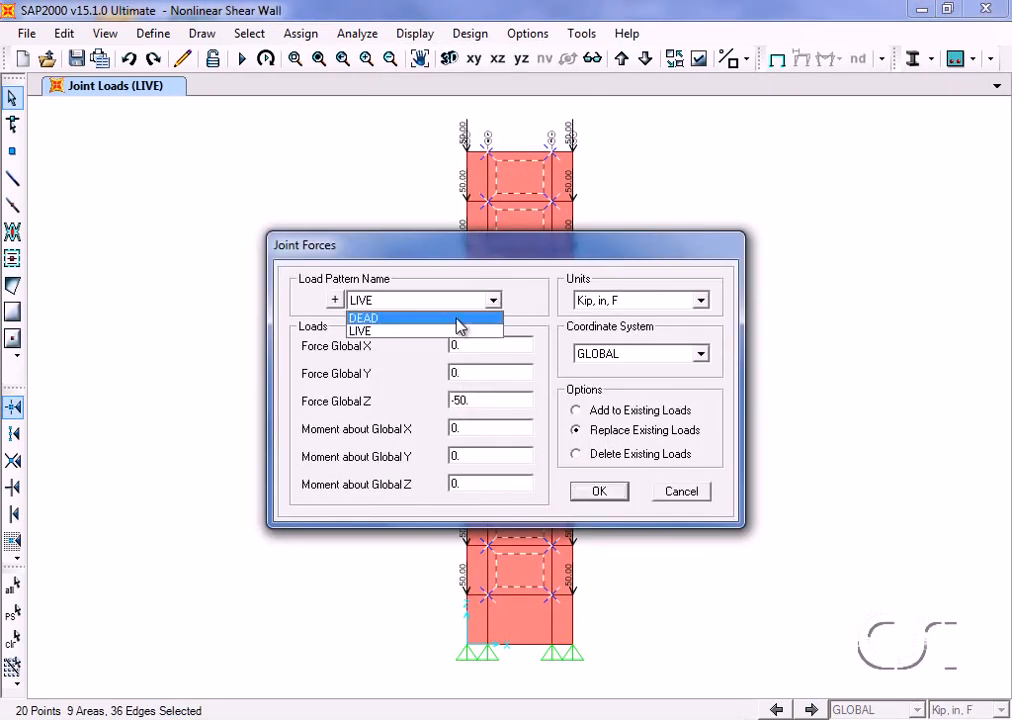
{"action": "left_click", "coordinate": [460, 321]}
{"action": "left_click", "coordinate": [476, 397]}
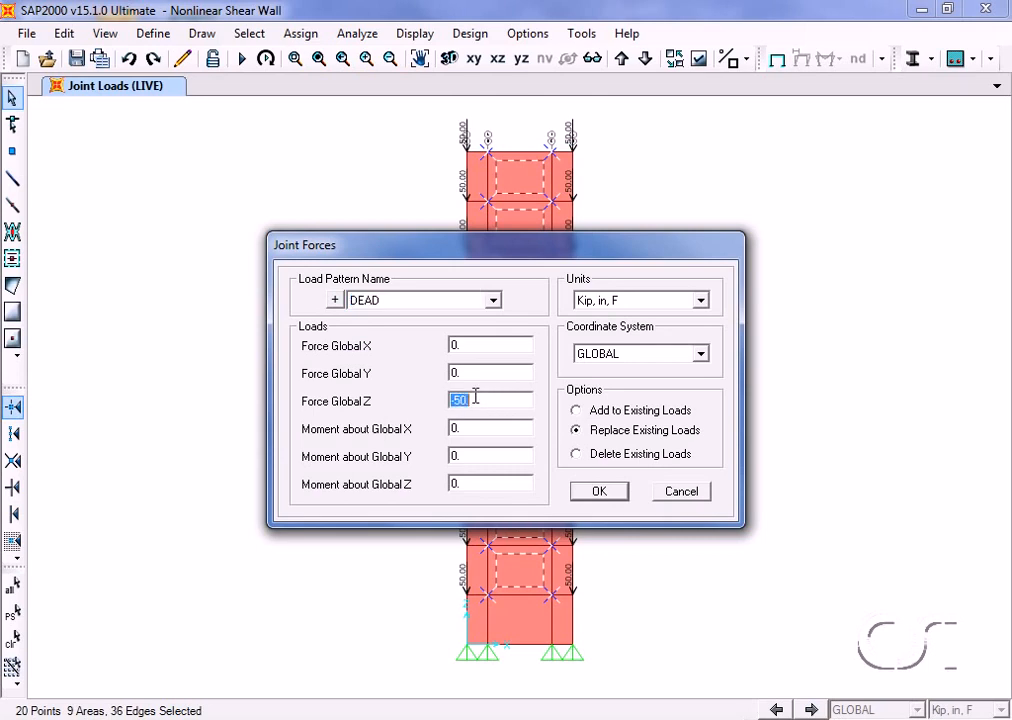
{"action": "key", "text": "BackSpace"}
{"action": "type", "text": "-52.5"}
{"action": "left_click", "coordinate": [597, 497]}
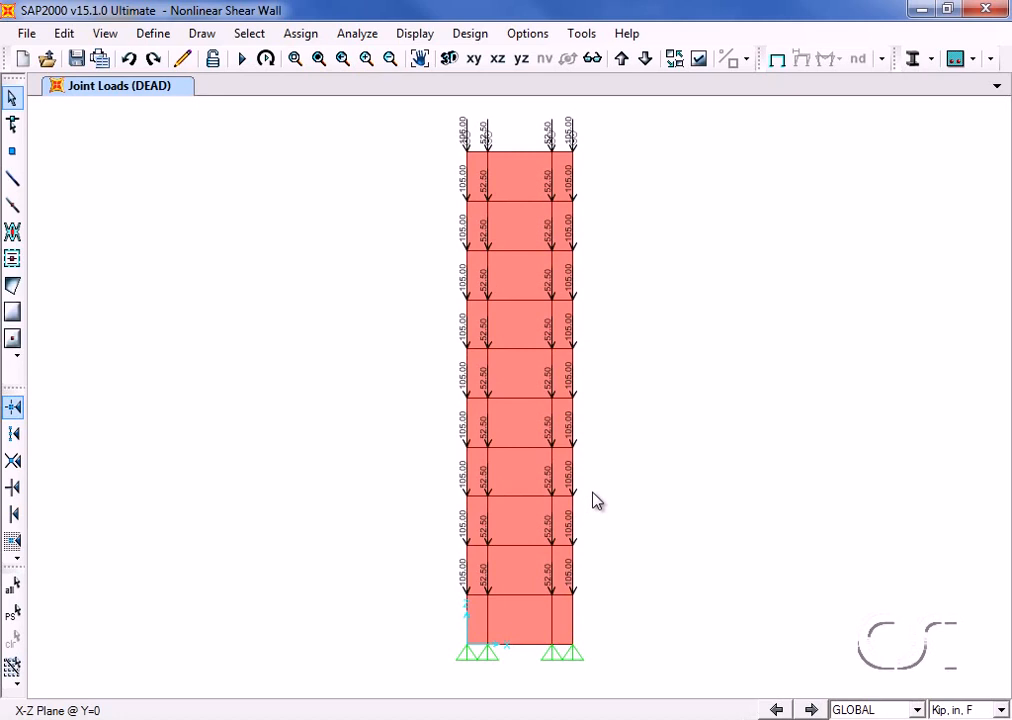
Reselect the interior joints above the base and assign them LIVE joint forces of -25 kip in global Z.
{"action": "left_click", "coordinate": [250, 33]}
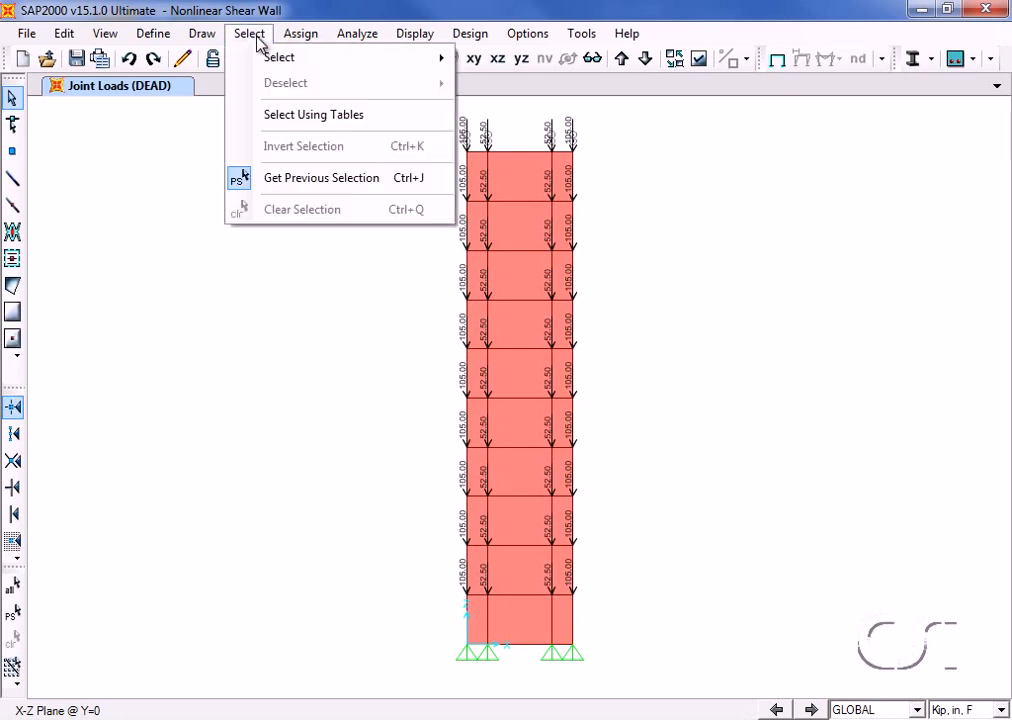
{"action": "left_click", "coordinate": [378, 187]}
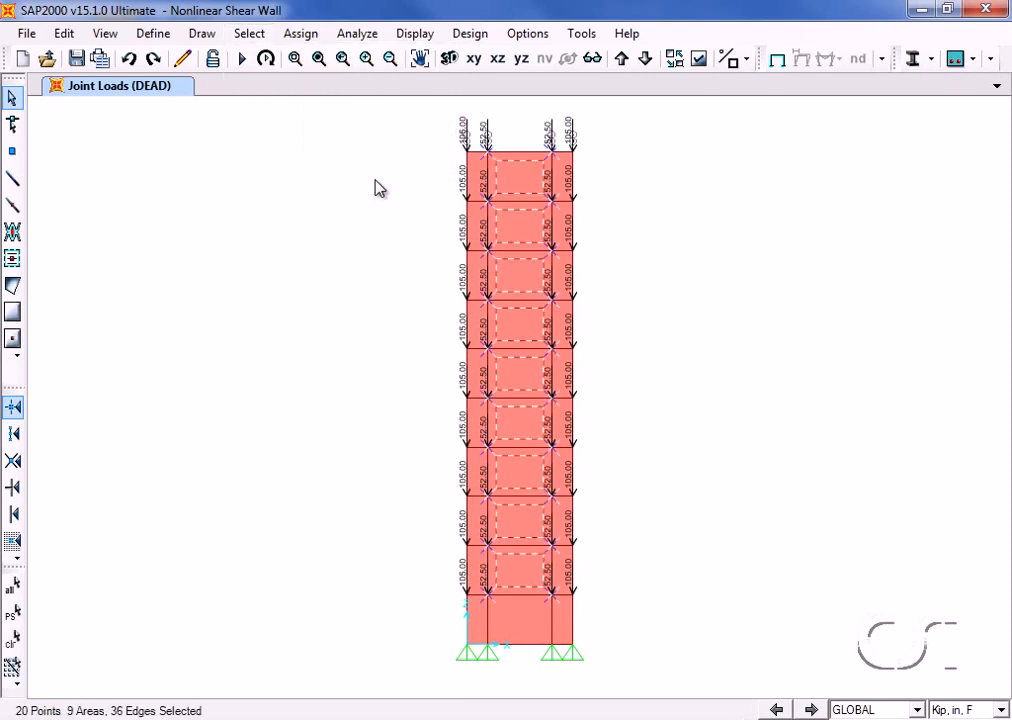
{"action": "left_click", "coordinate": [306, 36]}
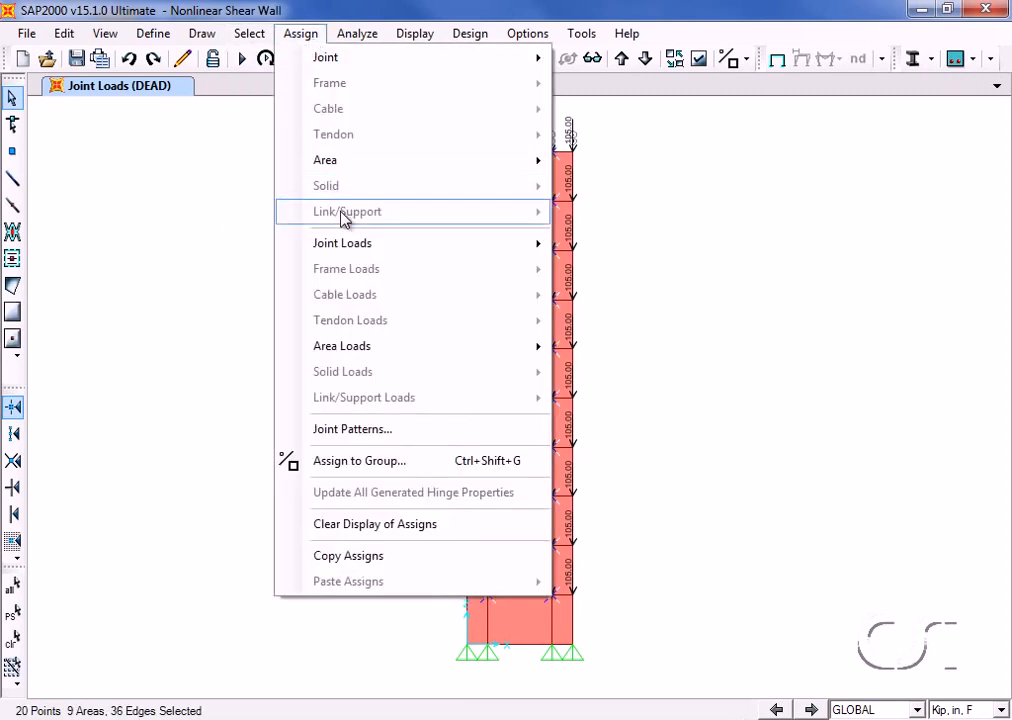
{"action": "mouse_move", "coordinate": [380, 245]}
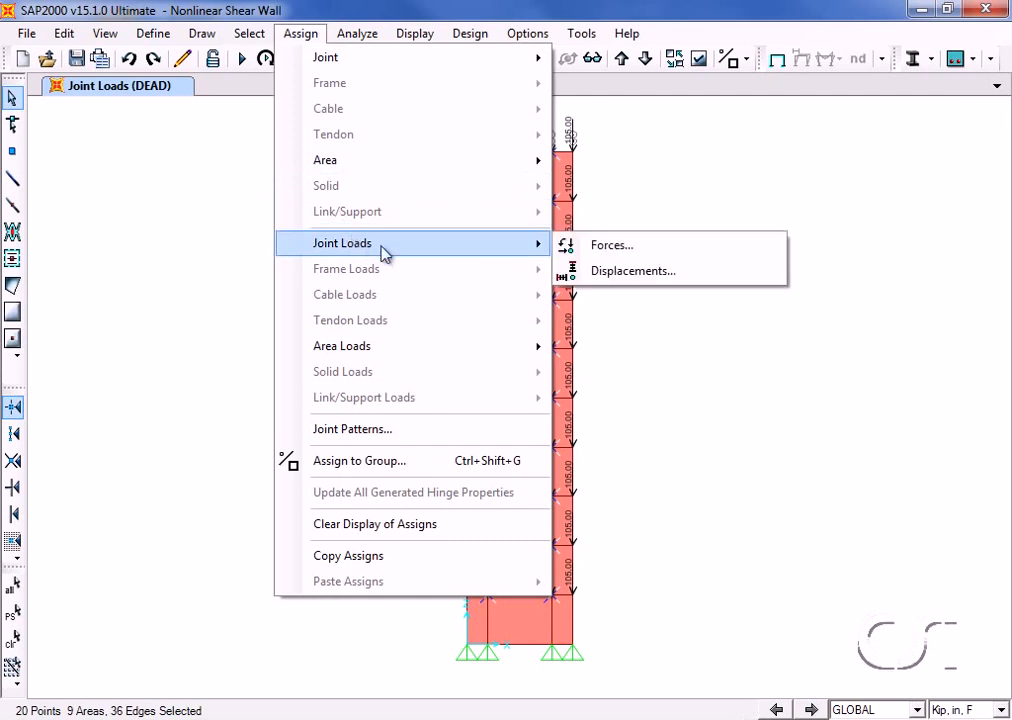
{"action": "left_click", "coordinate": [605, 247]}
{"action": "left_click", "coordinate": [494, 299]}
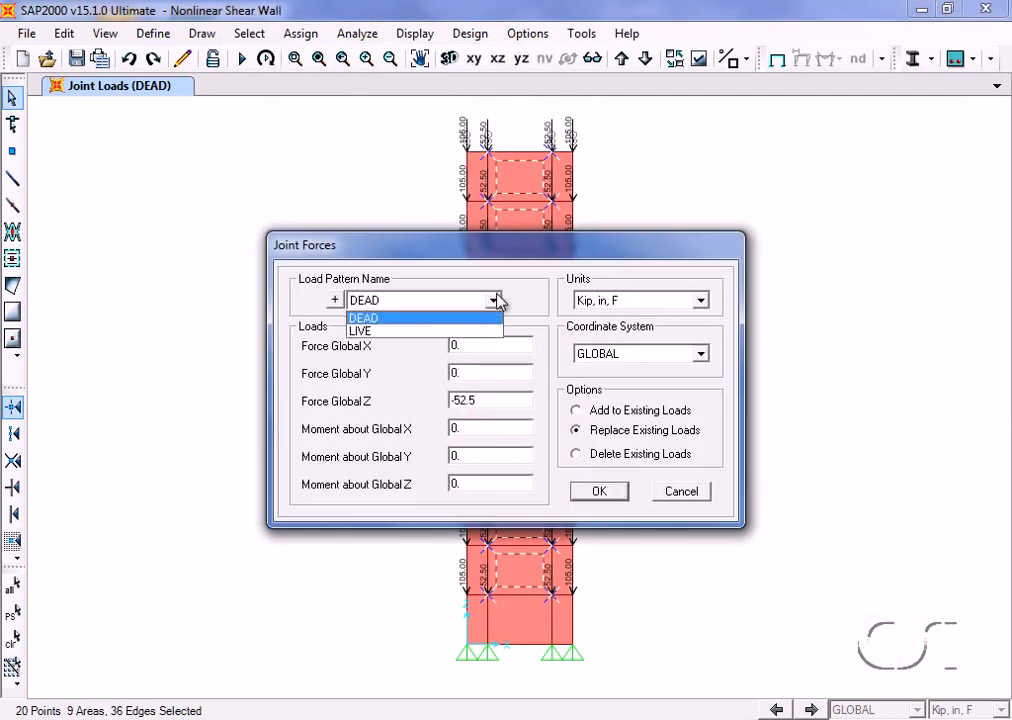
{"action": "left_click", "coordinate": [486, 333]}
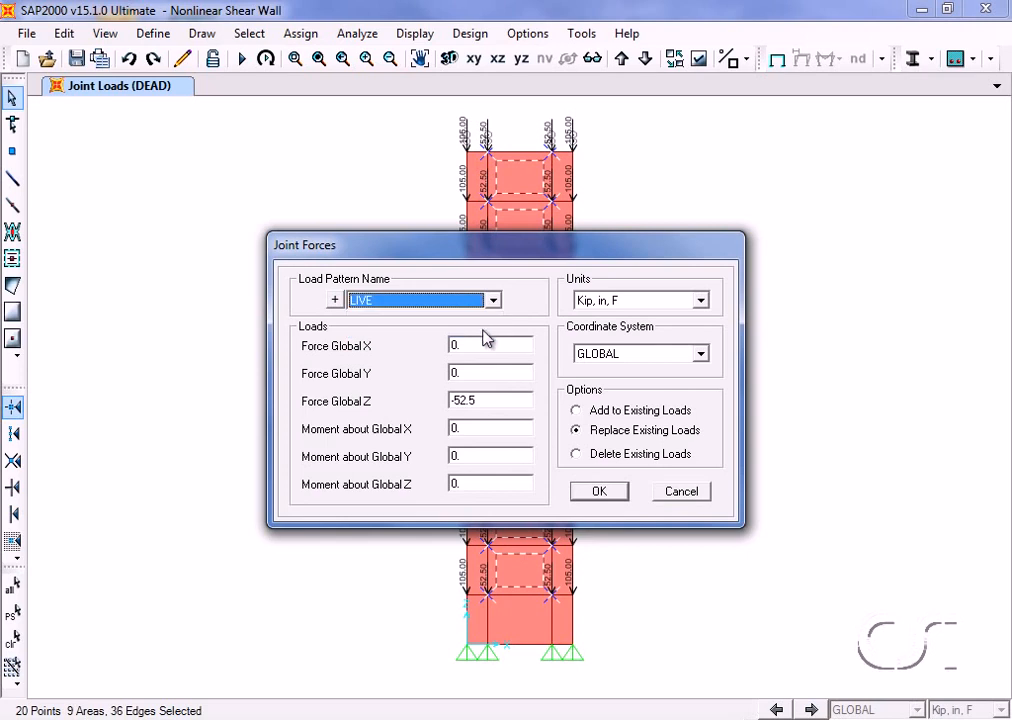
{"action": "double_click", "coordinate": [484, 400]}
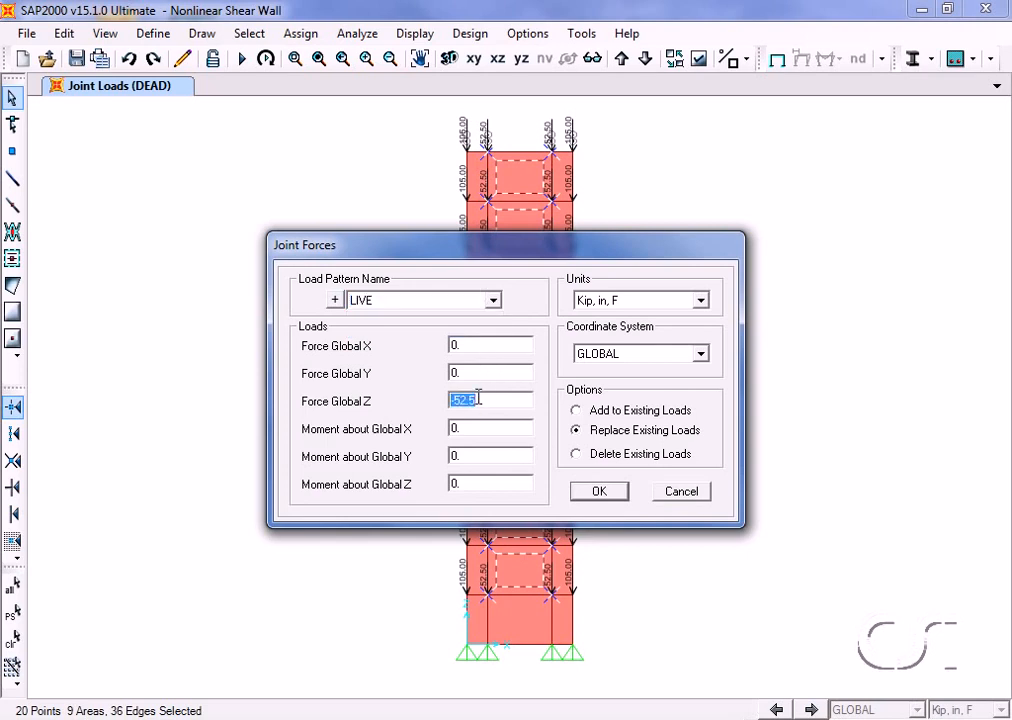
{"action": "type", "text": "-25"}
{"action": "left_click", "coordinate": [601, 492]}
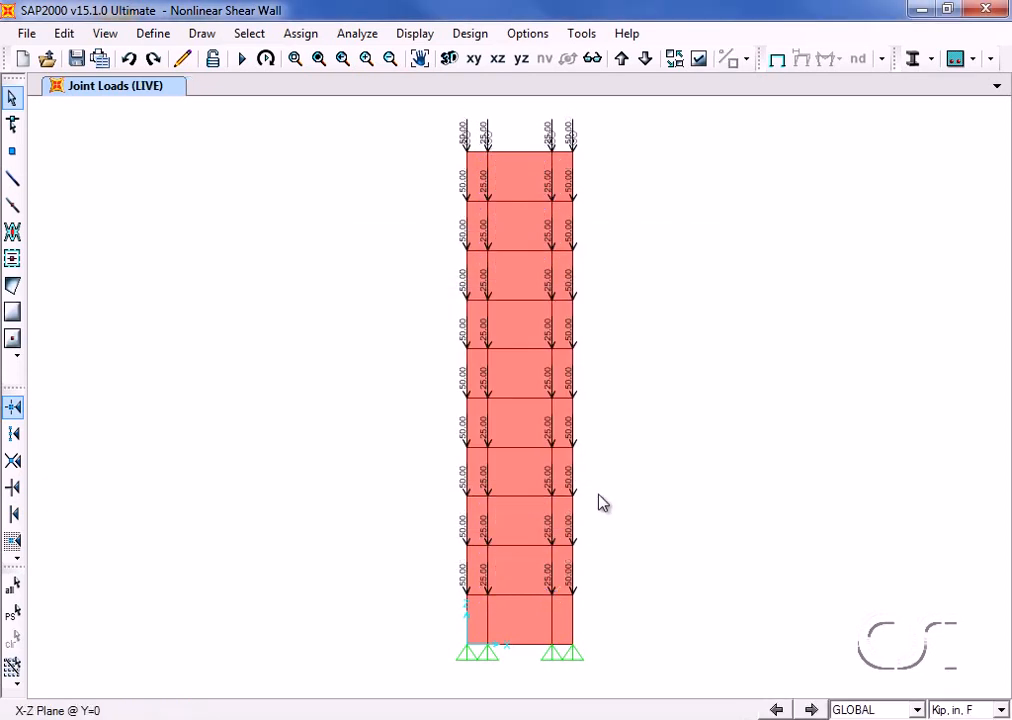
Review the Motion1 time history function, including its time-value pairs and graph.
{"action": "left_click", "coordinate": [150, 36]}
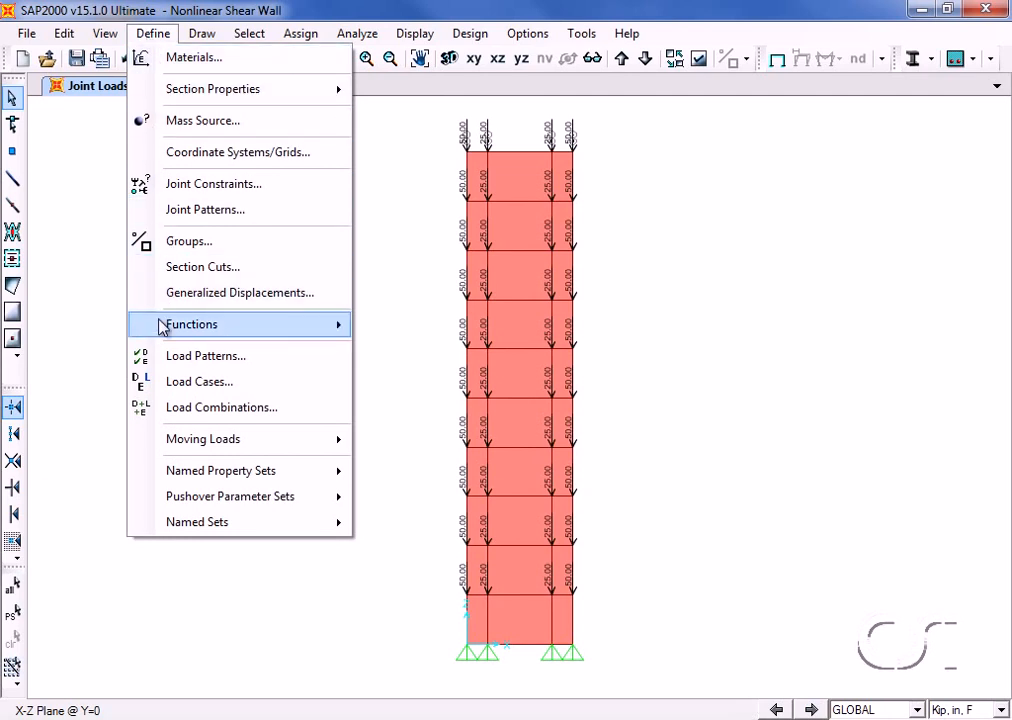
{"action": "mouse_move", "coordinate": [205, 328]}
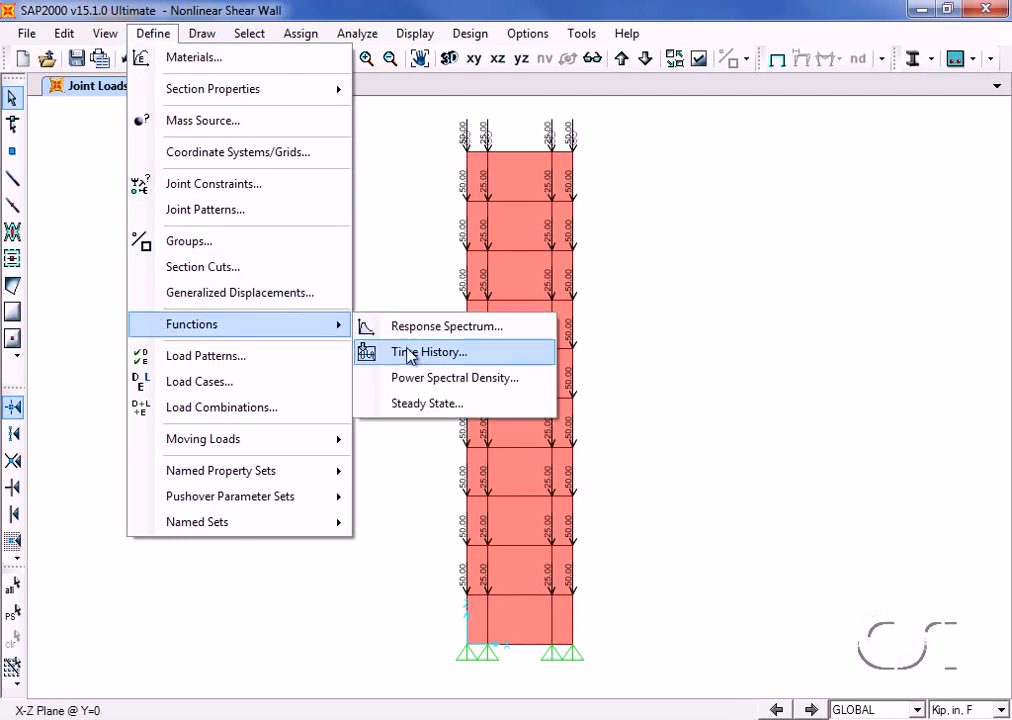
{"action": "left_click", "coordinate": [438, 355]}
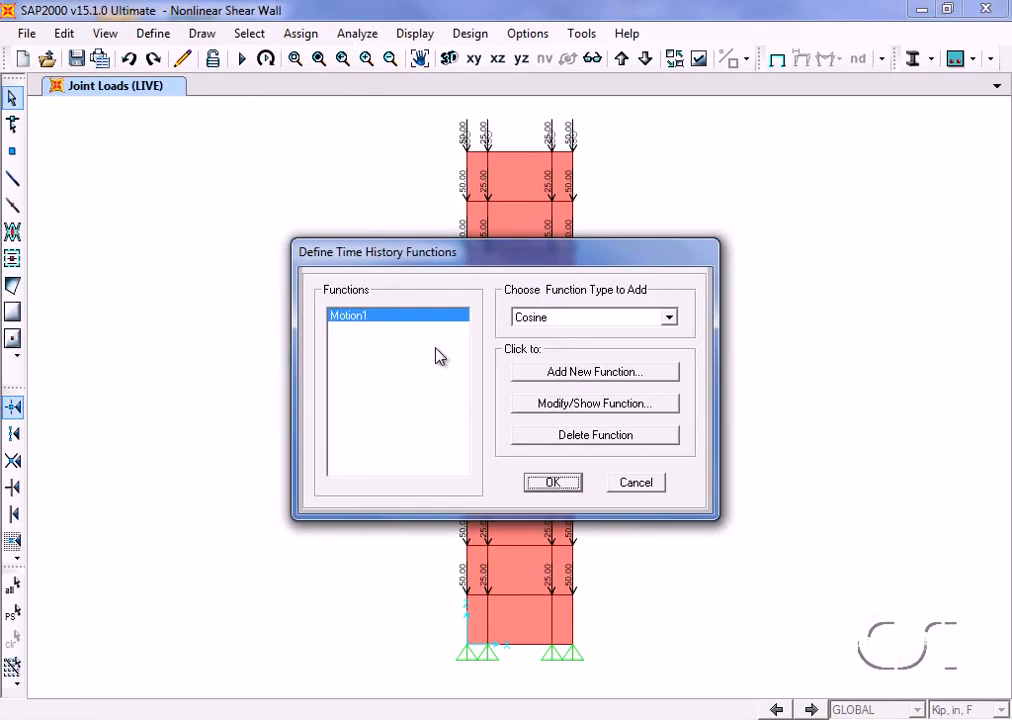
{"action": "left_click", "coordinate": [595, 405]}
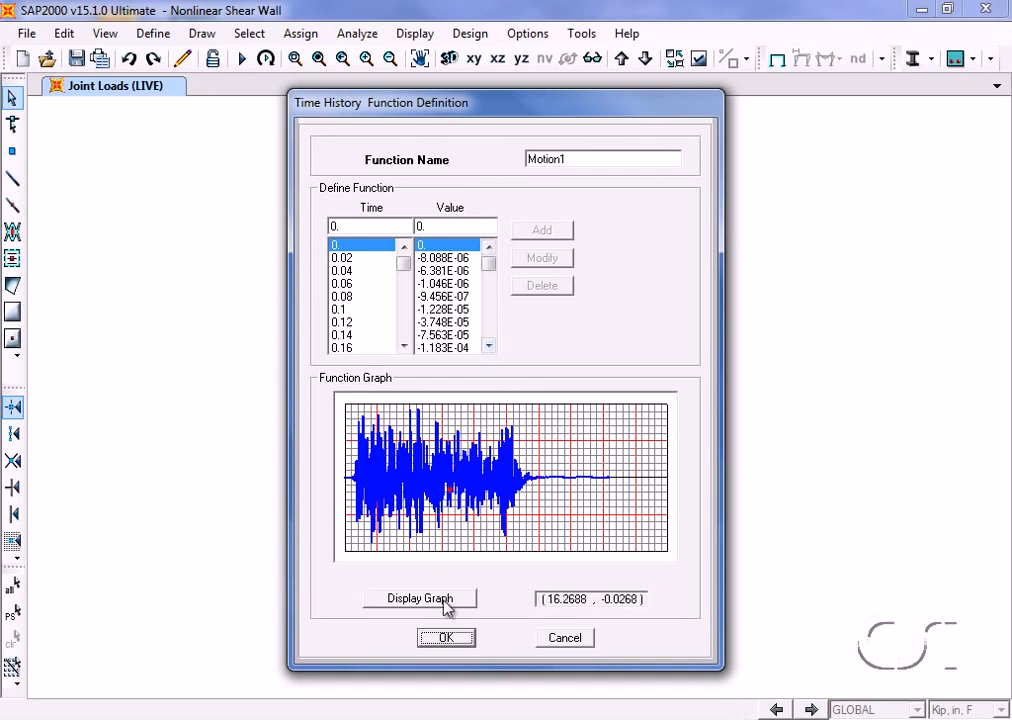
{"action": "left_click", "coordinate": [445, 638]}
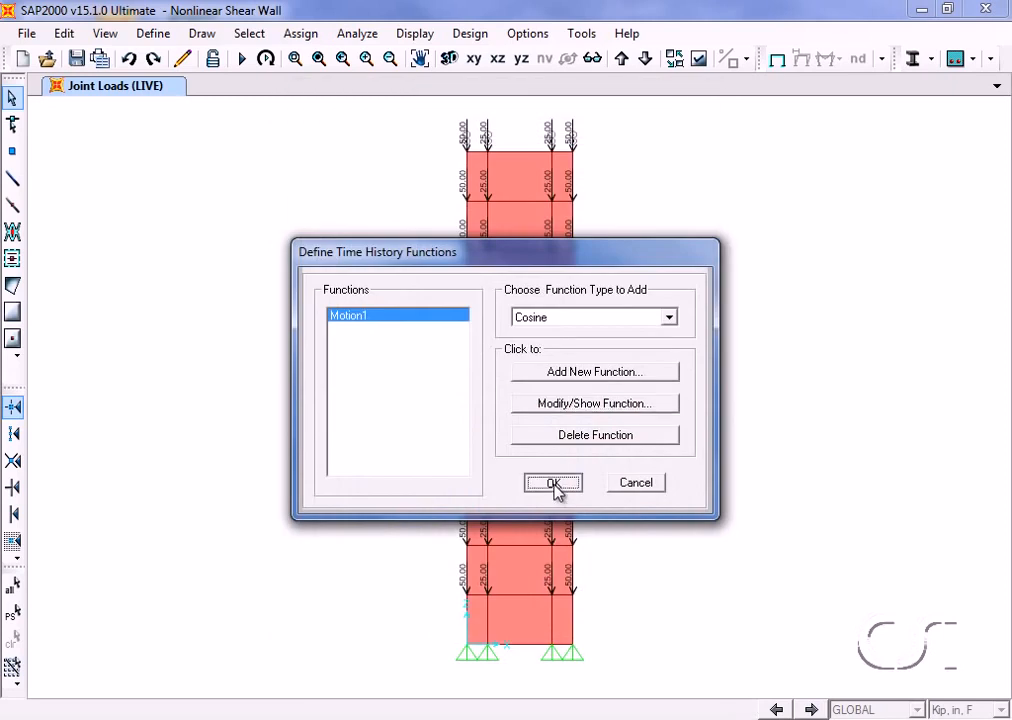
{"action": "left_click", "coordinate": [553, 484]}
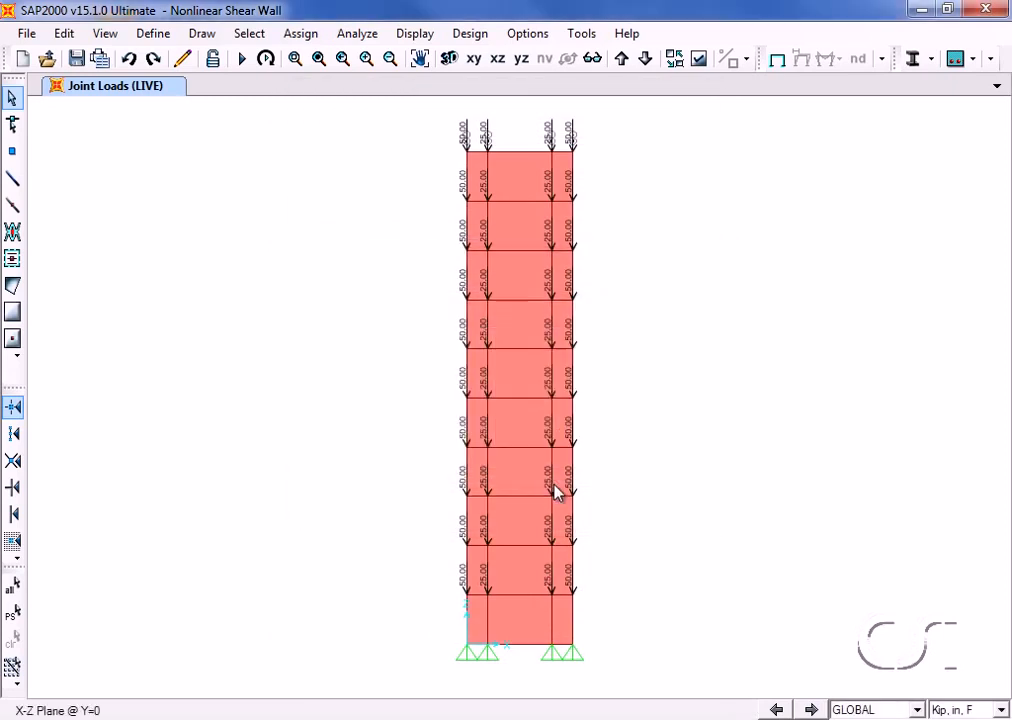
Clear the displayed joint loads and define the mass source from loads, adding LIVE with a multiplier of 0.25 alongside DEAD.
{"action": "left_click", "coordinate": [306, 42]}
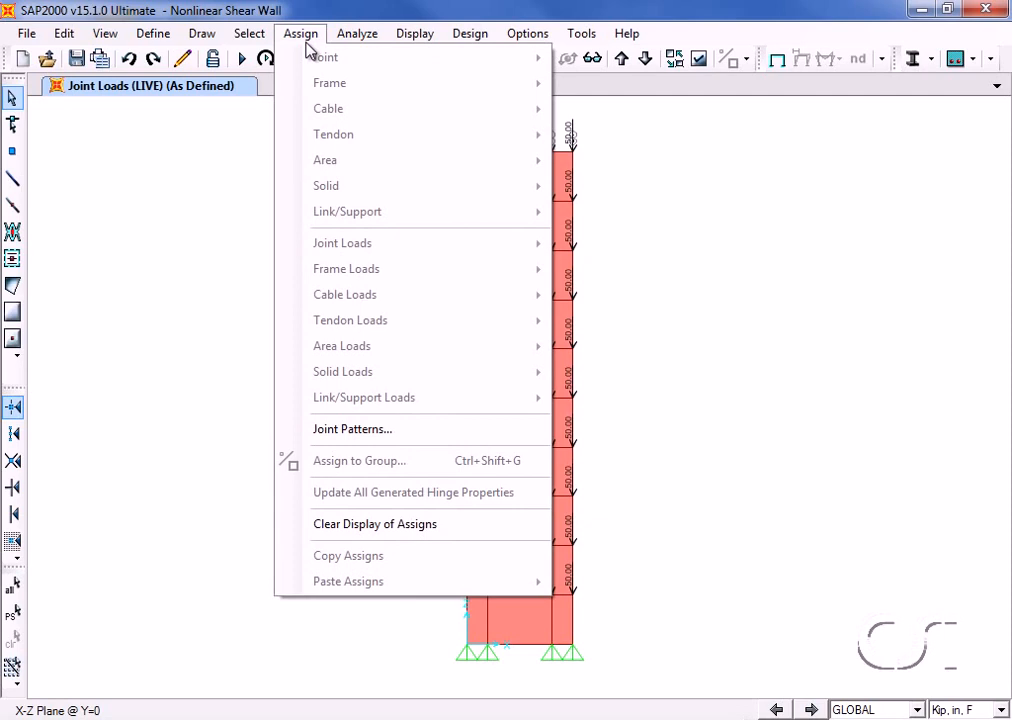
{"action": "left_click", "coordinate": [290, 526]}
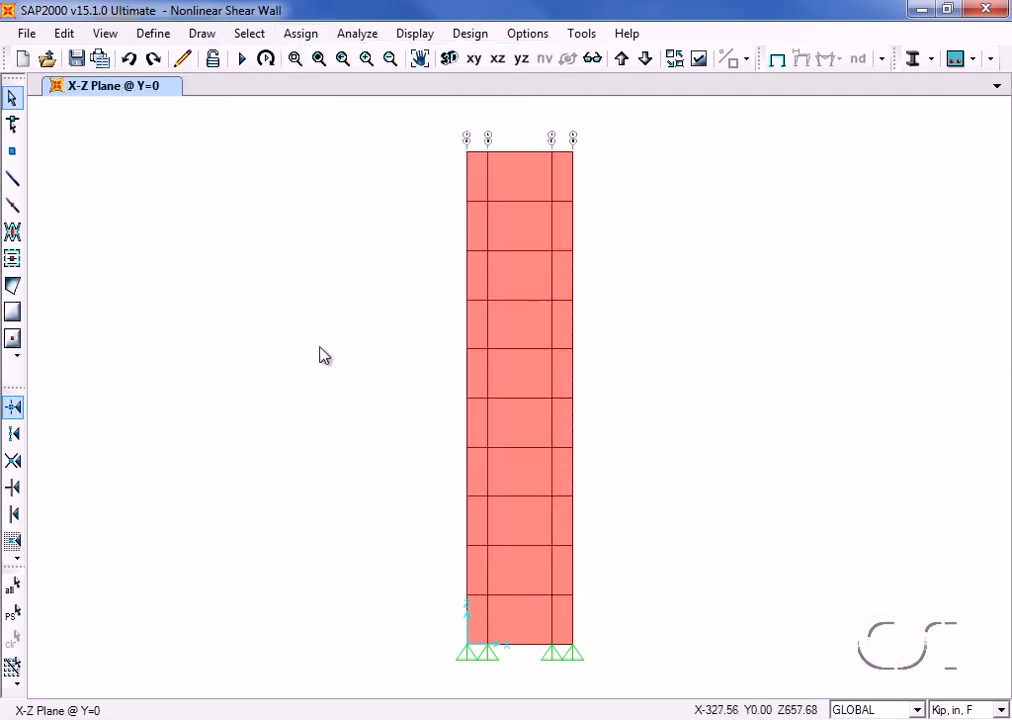
{"action": "left_click", "coordinate": [153, 33]}
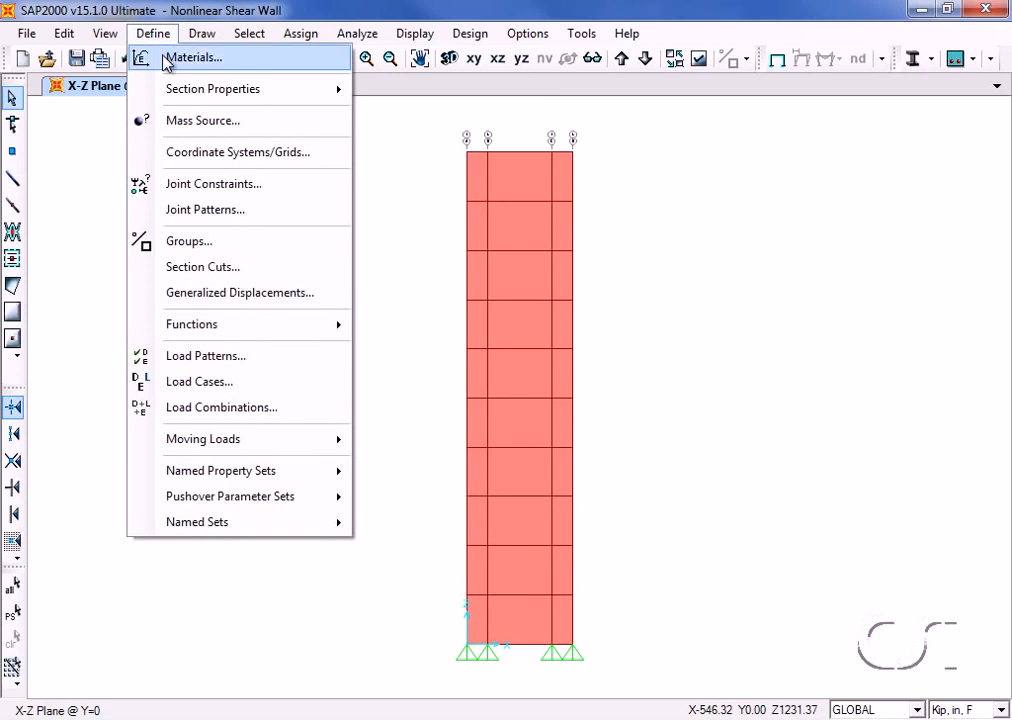
{"action": "left_click", "coordinate": [207, 121]}
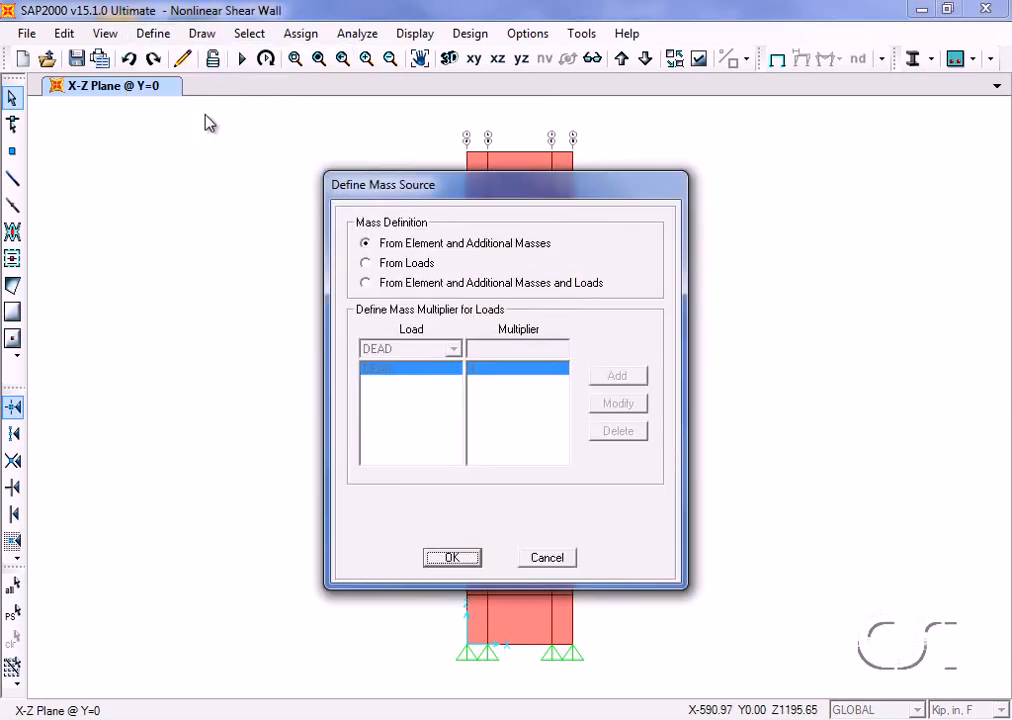
{"action": "left_click", "coordinate": [378, 265]}
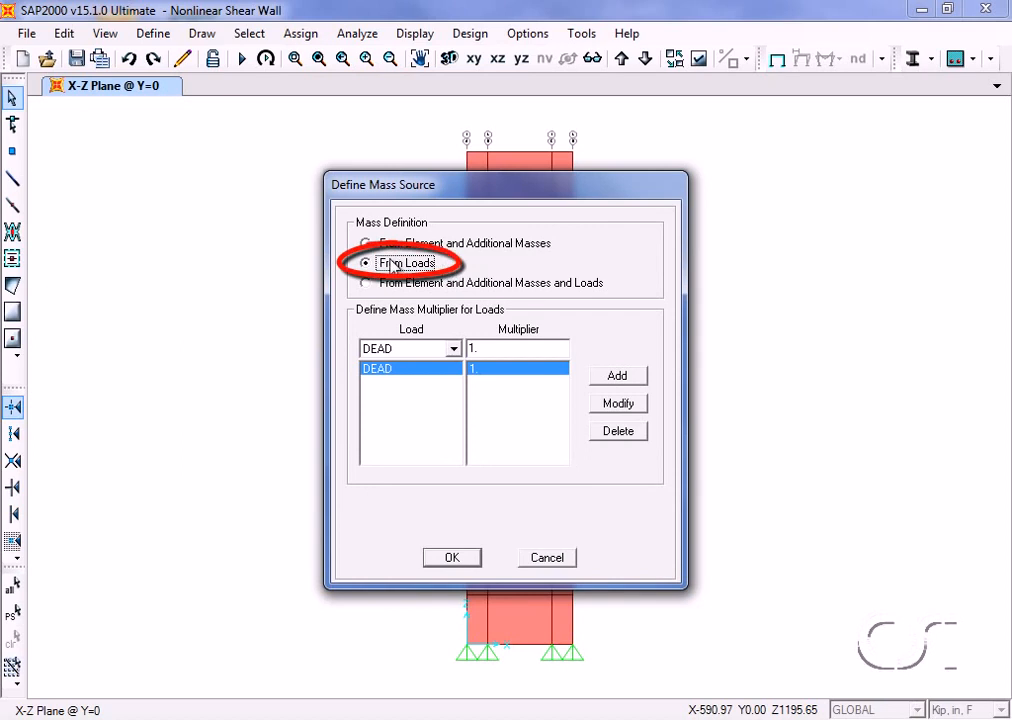
{"action": "left_click", "coordinate": [454, 348]}
{"action": "left_click", "coordinate": [425, 380]}
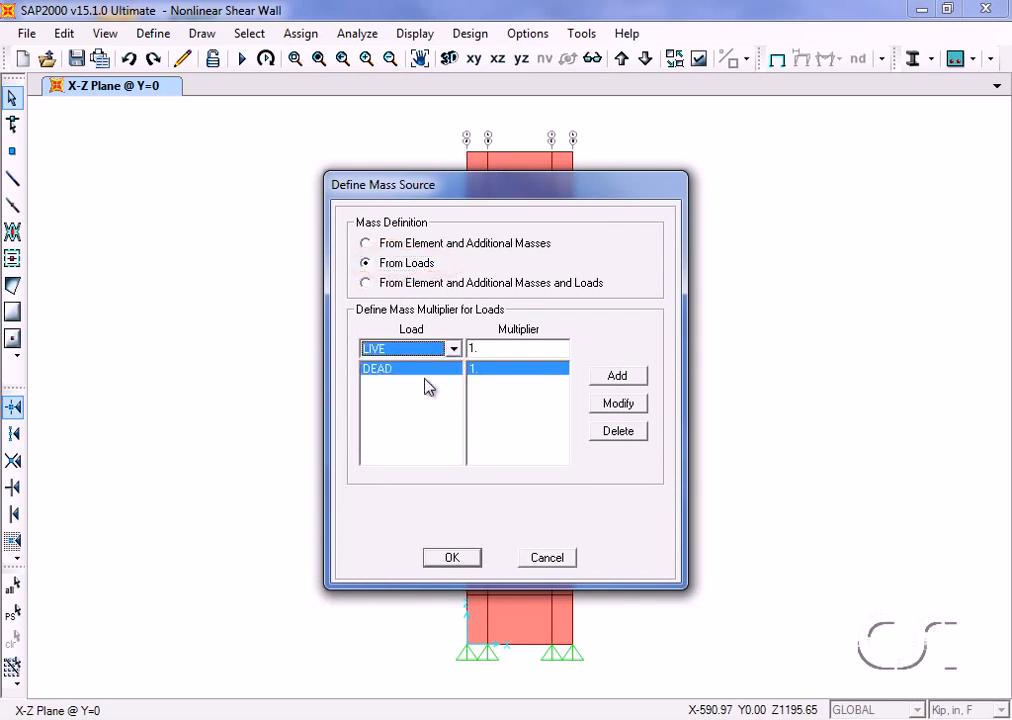
{"action": "double_click", "coordinate": [487, 348]}
{"action": "type", "text": "0.25"}
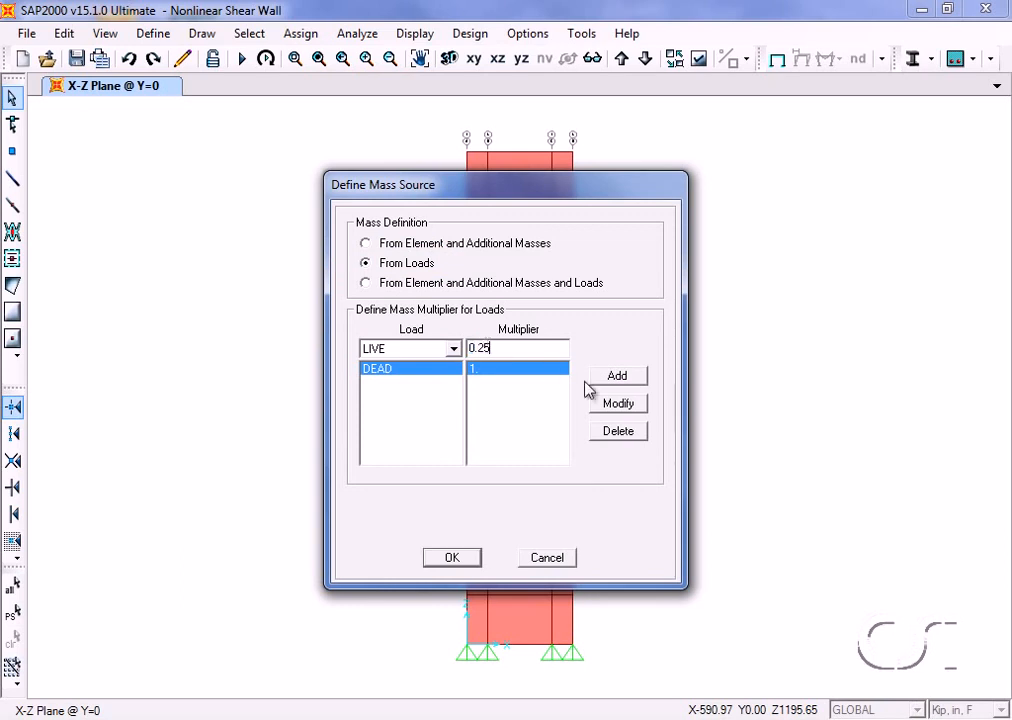
{"action": "left_click", "coordinate": [616, 376]}
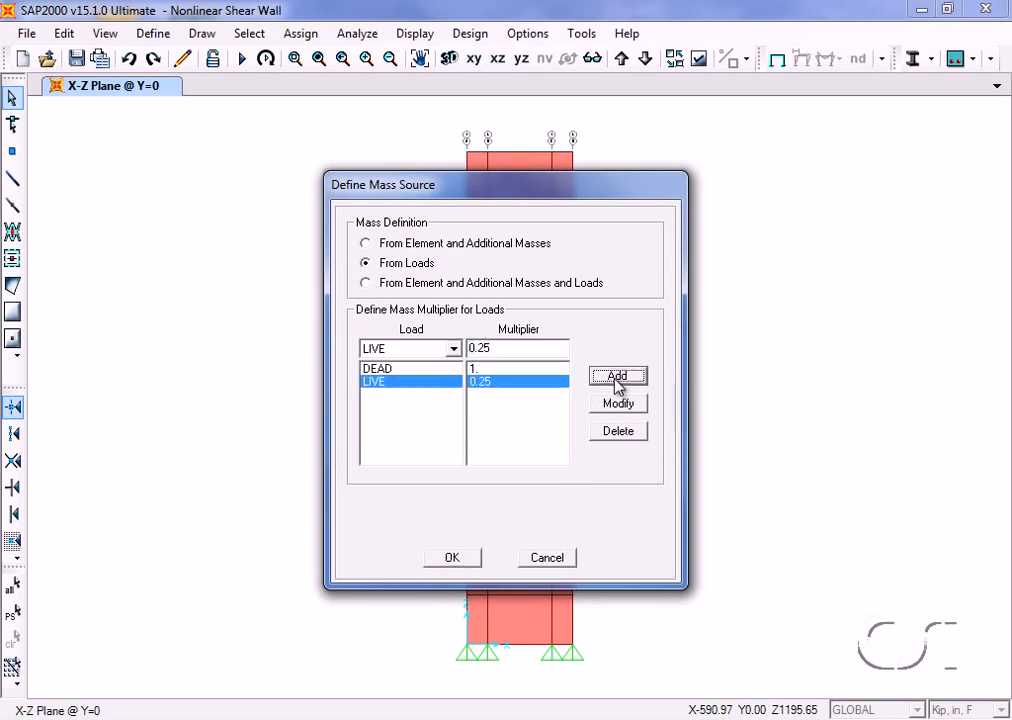
{"action": "left_click", "coordinate": [455, 558]}
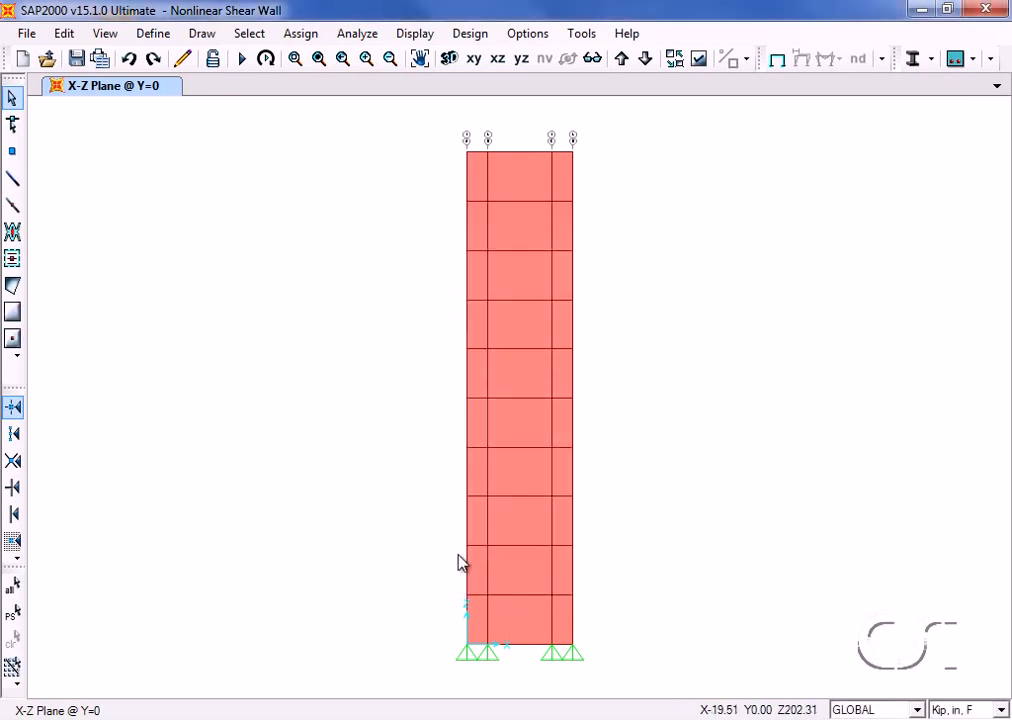
Add the LIVE load pattern with a scale factor of 0.25 to the GravNL nonlinear static load case.
{"action": "left_click", "coordinate": [138, 40]}
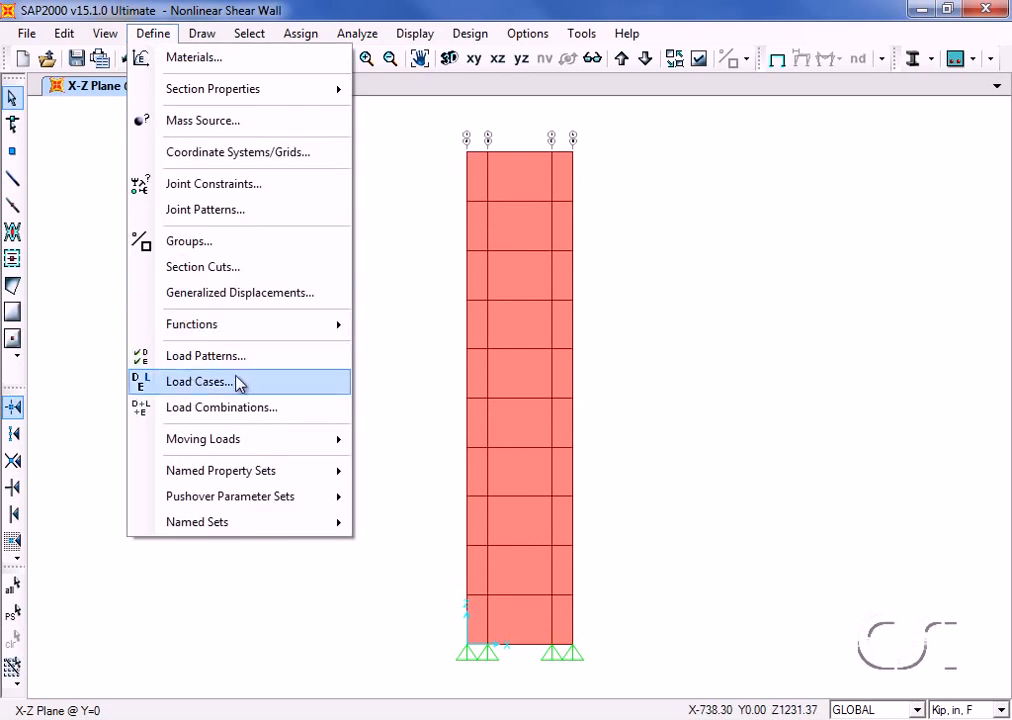
{"action": "left_click", "coordinate": [246, 385]}
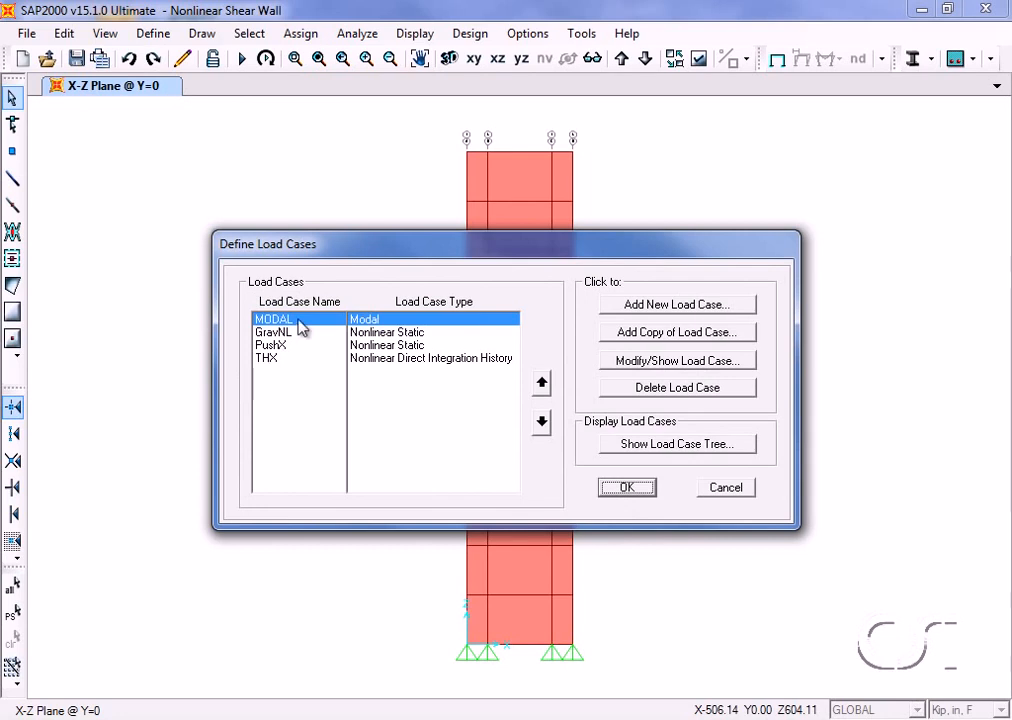
{"action": "left_click", "coordinate": [399, 334]}
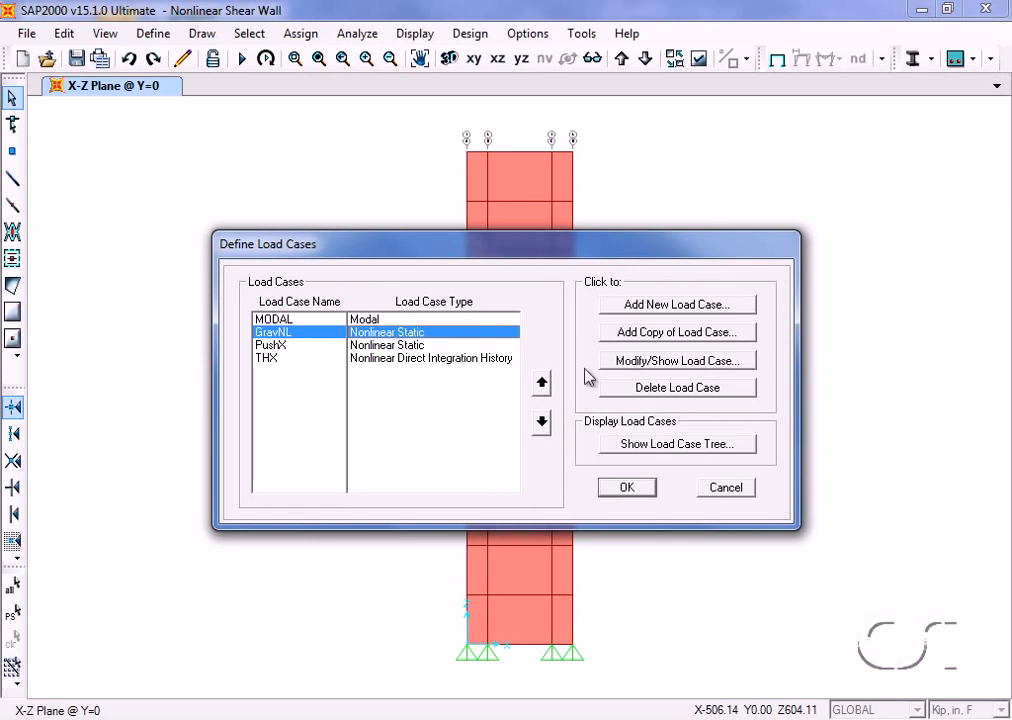
{"action": "left_click", "coordinate": [656, 366]}
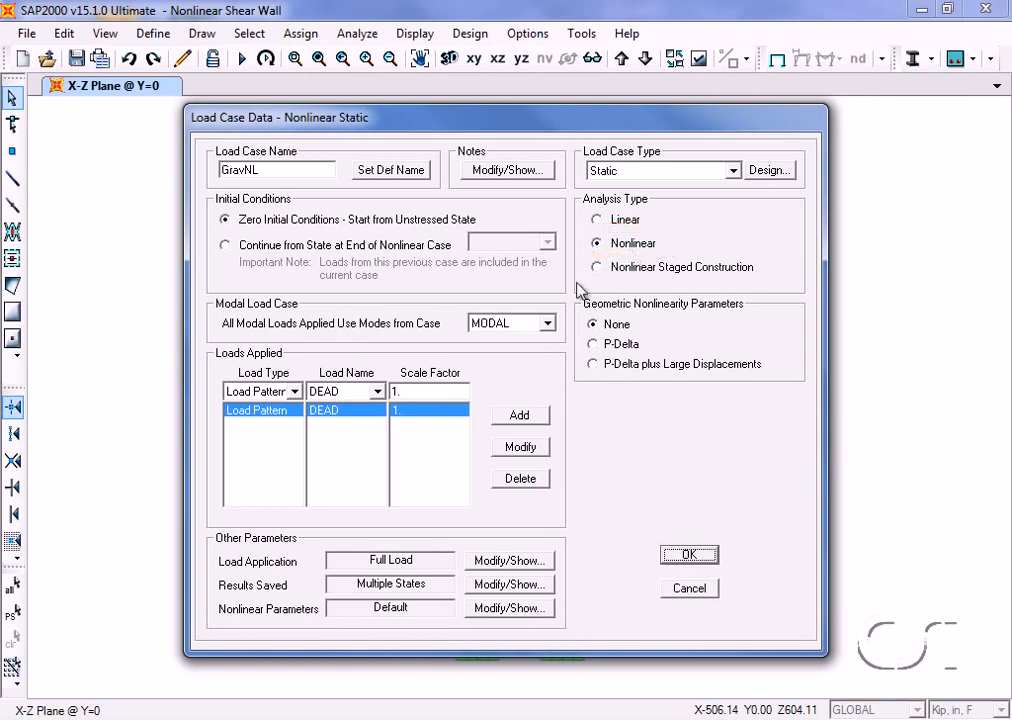
{"action": "left_click", "coordinate": [384, 391]}
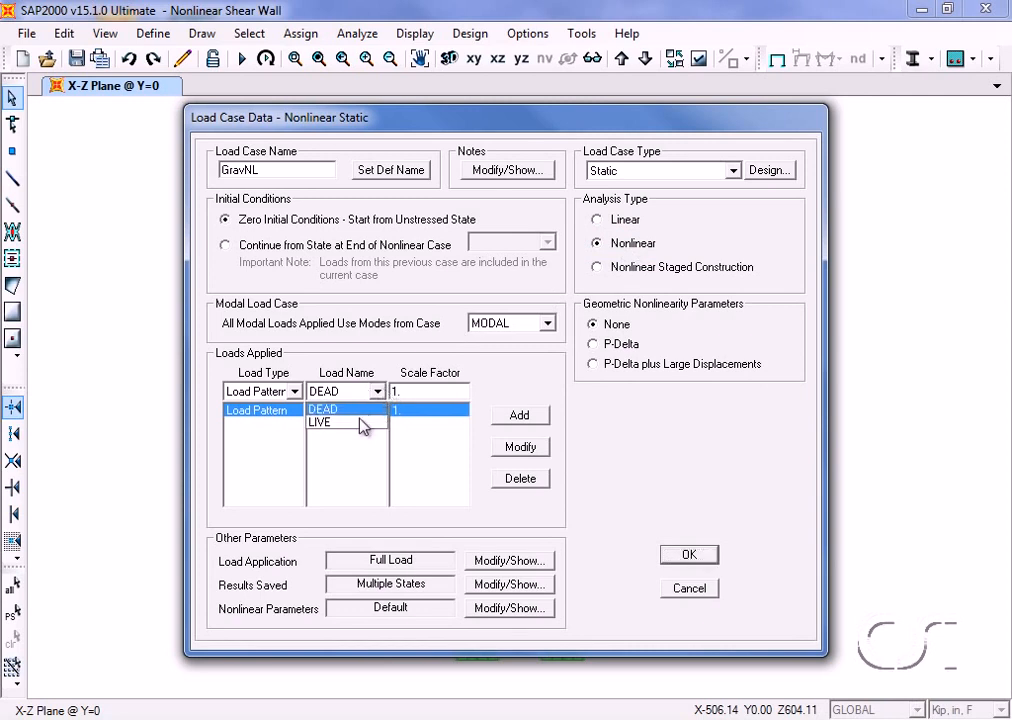
{"action": "left_click", "coordinate": [362, 417]}
{"action": "double_click", "coordinate": [428, 392]}
{"action": "type", "text": "0.25"}
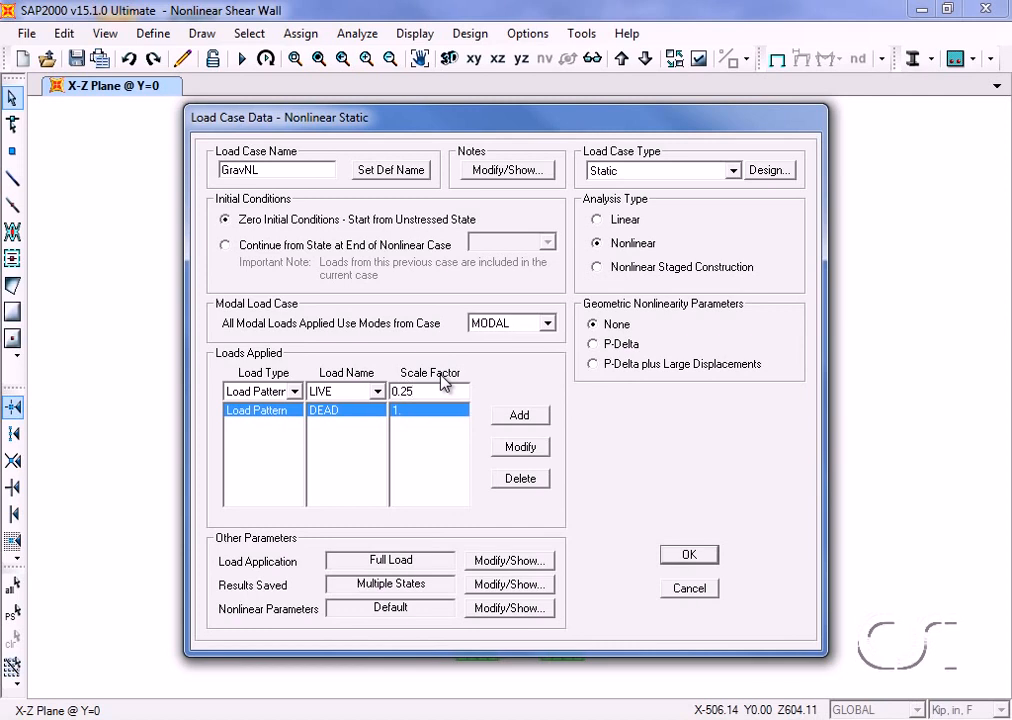
{"action": "left_click", "coordinate": [528, 417]}
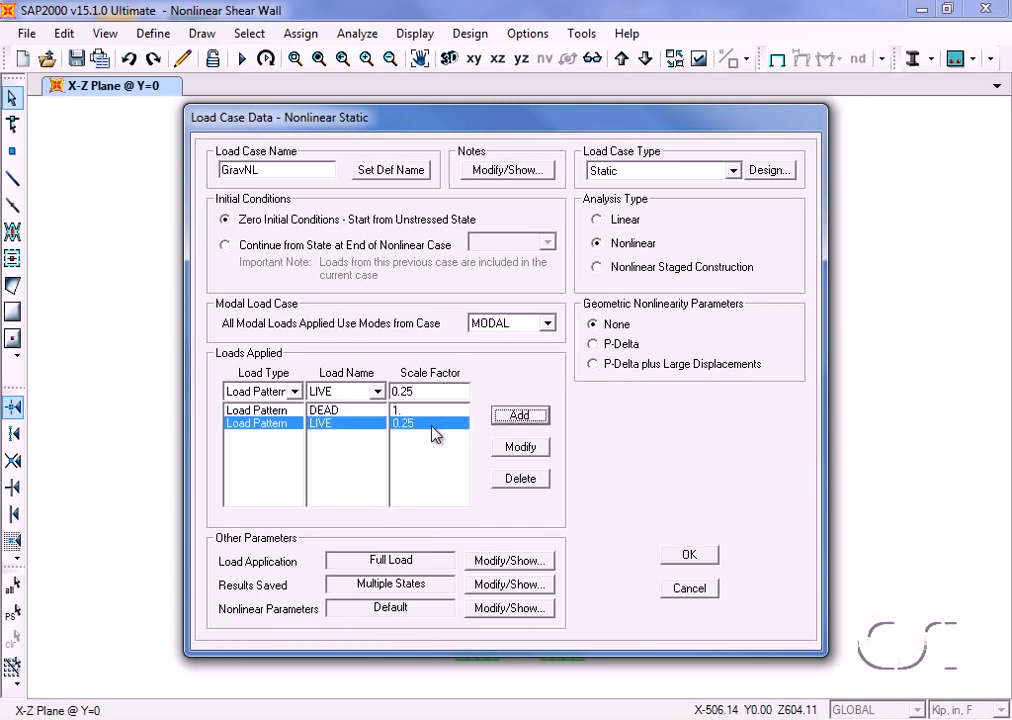
{"action": "left_click", "coordinate": [689, 554]}
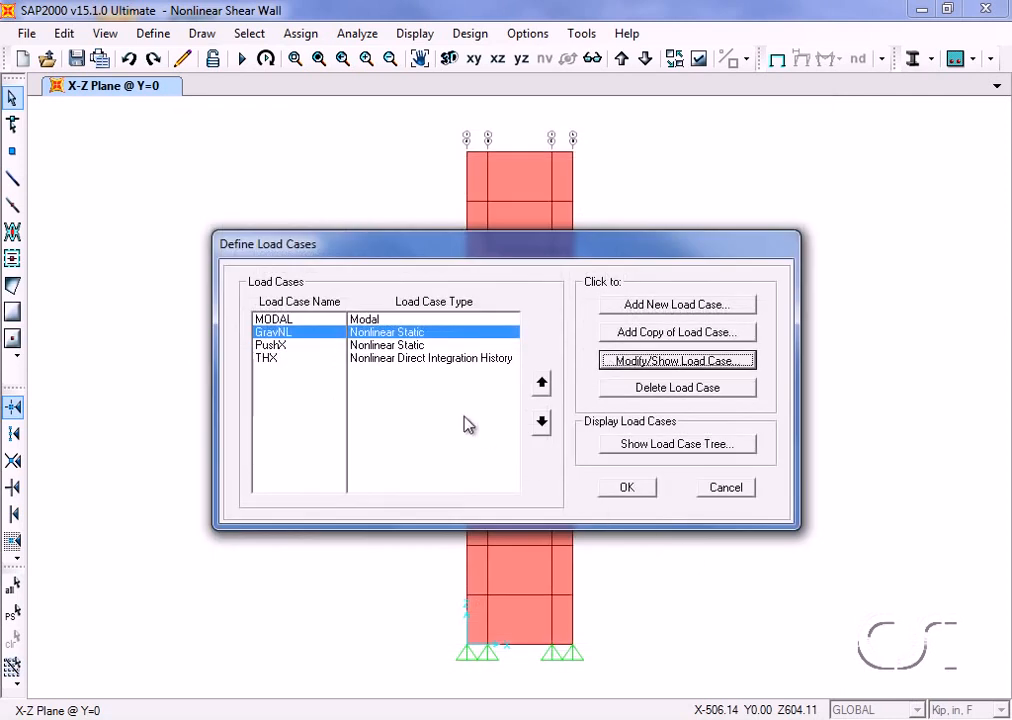
Set joint 32 as the monitored displacement joint in the PushX load case's displacement-controlled load application.
{"action": "left_click", "coordinate": [410, 346]}
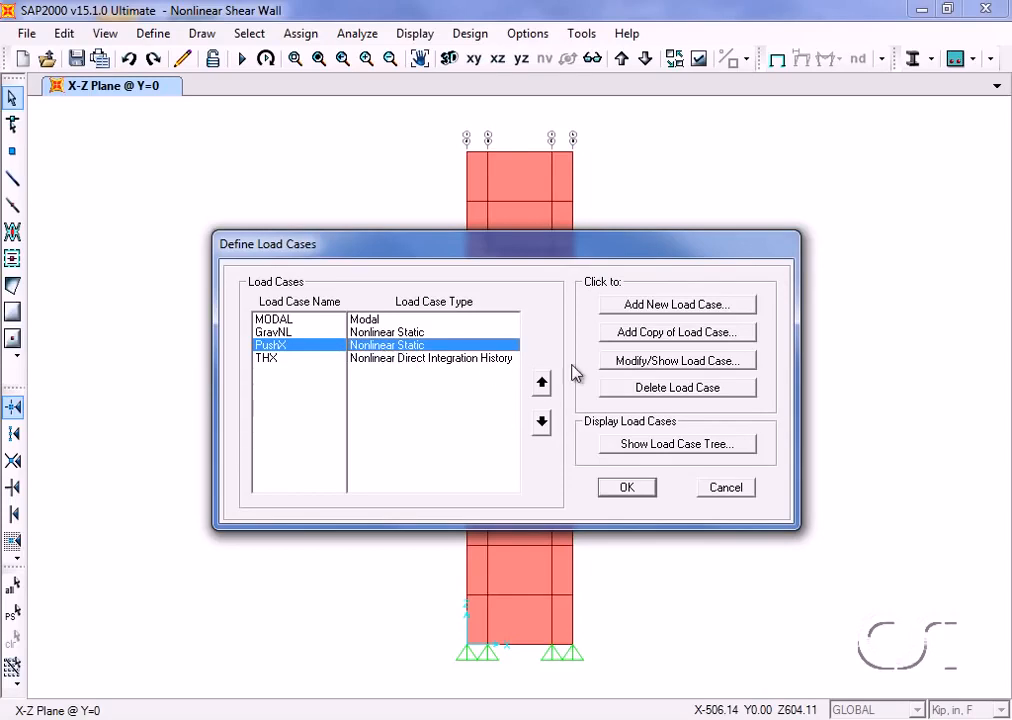
{"action": "left_click", "coordinate": [648, 362]}
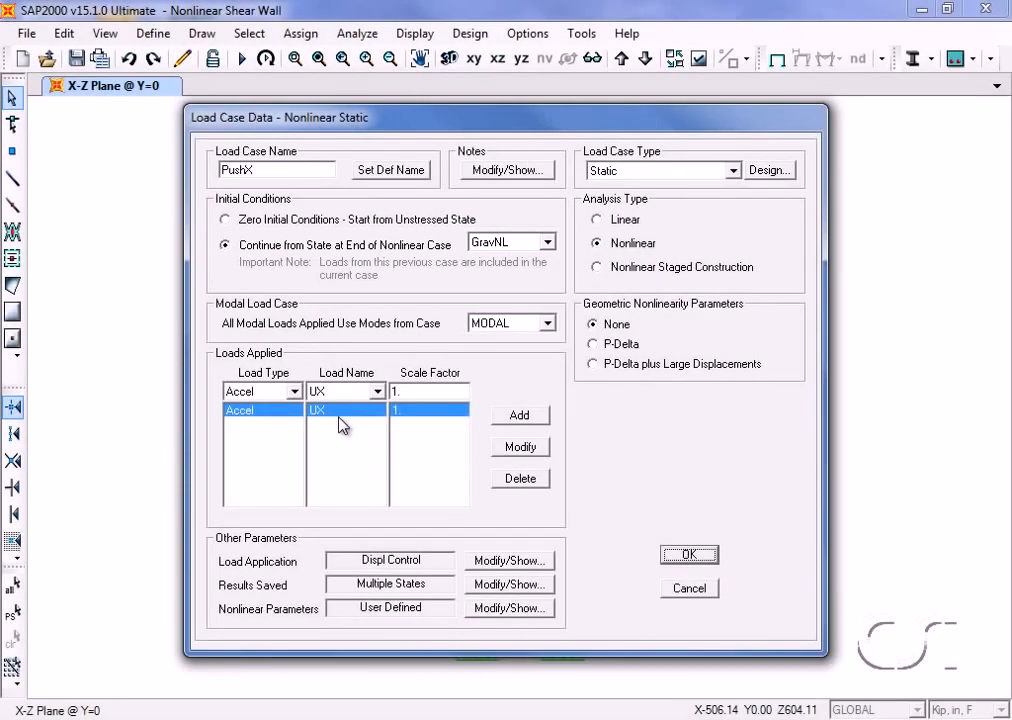
{"action": "left_click", "coordinate": [497, 561]}
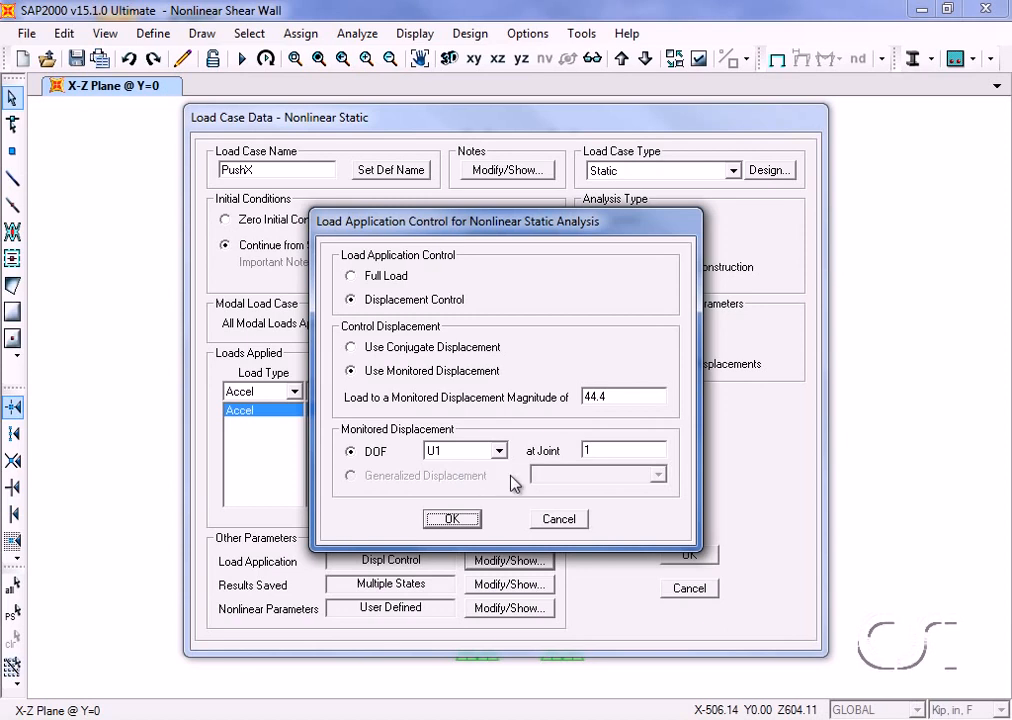
{"action": "double_click", "coordinate": [605, 450]}
{"action": "type", "text": "32"}
{"action": "left_click", "coordinate": [455, 518]}
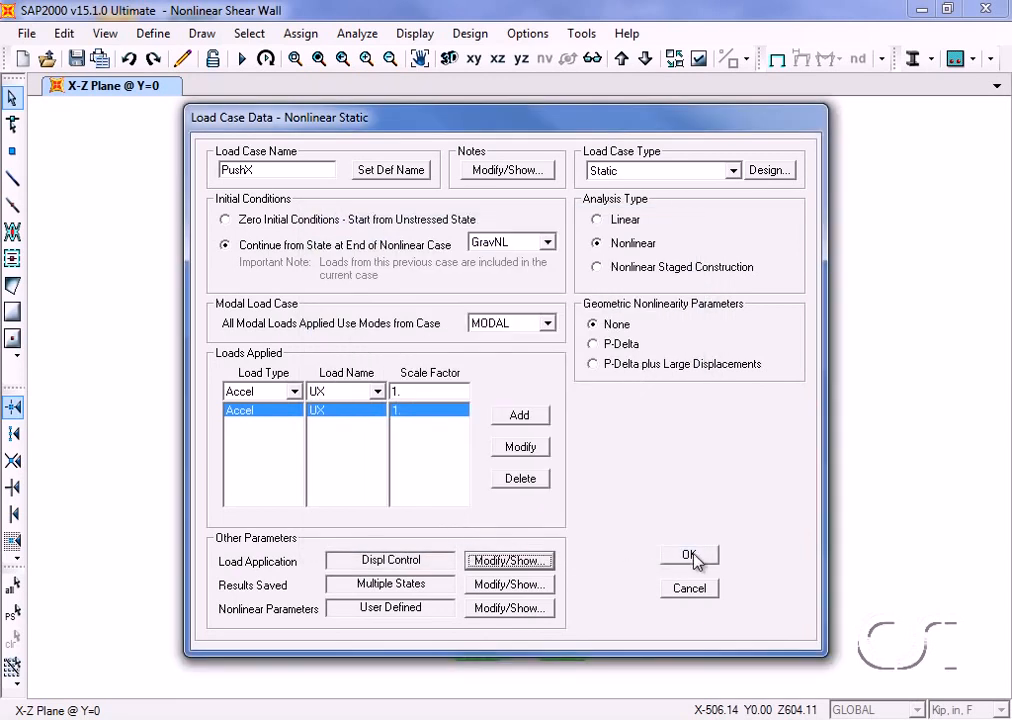
{"action": "left_click", "coordinate": [692, 555]}
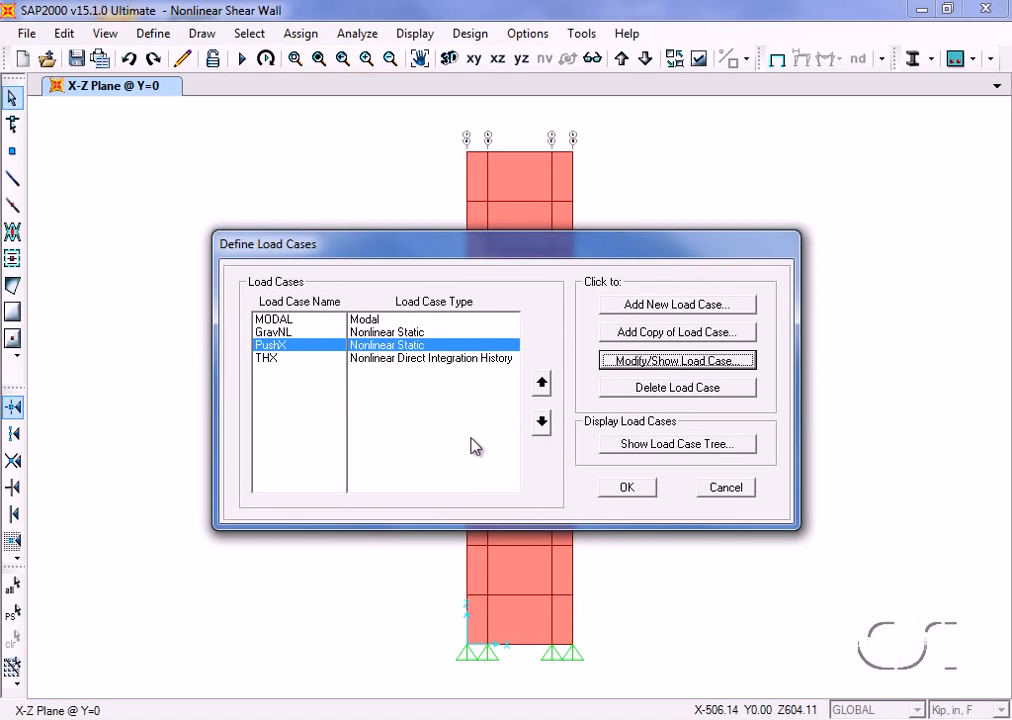
Set the scale factor of the U1 Motion1 acceleration load in the THX load case to 1363 and accept the load cases.
{"action": "left_click", "coordinate": [410, 360]}
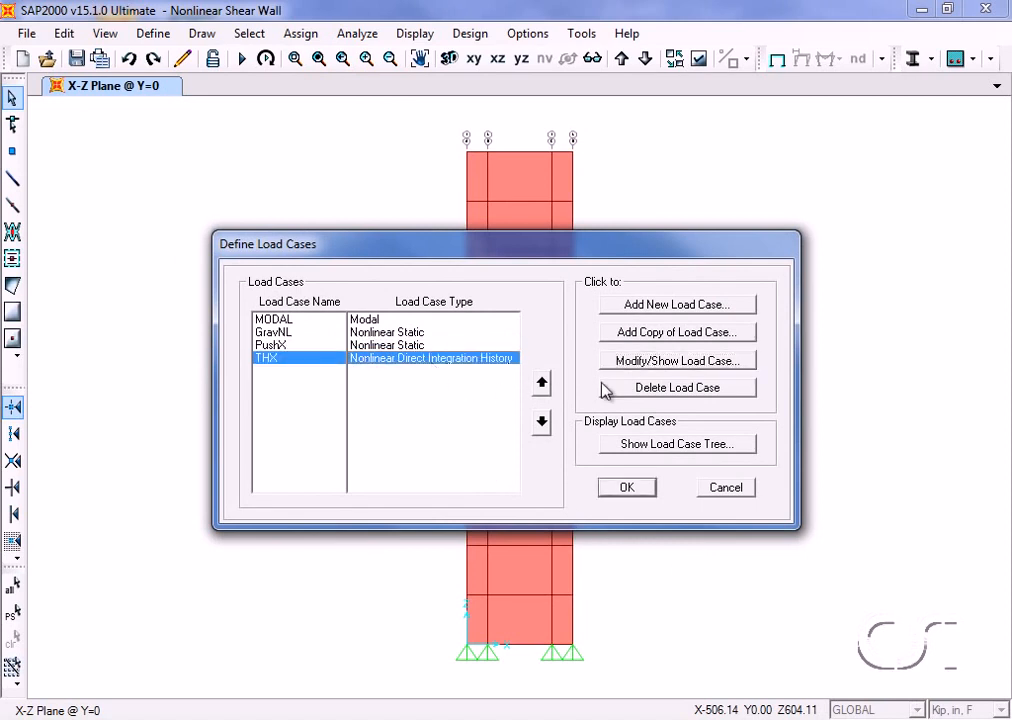
{"action": "left_click", "coordinate": [655, 364]}
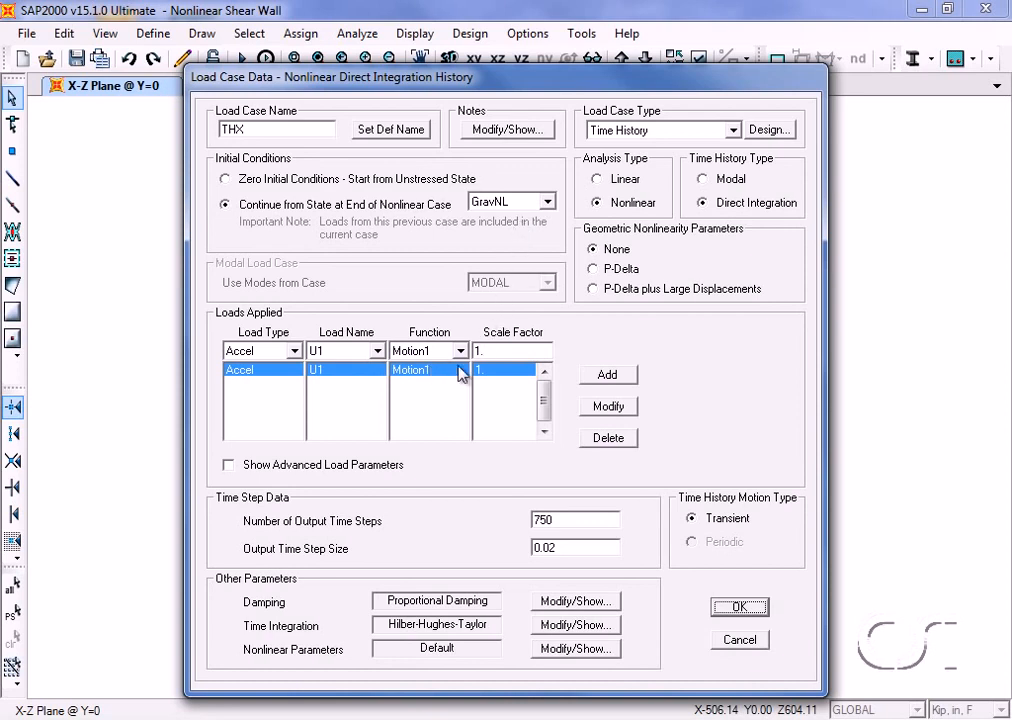
{"action": "double_click", "coordinate": [498, 350]}
{"action": "type", "text": "1363"}
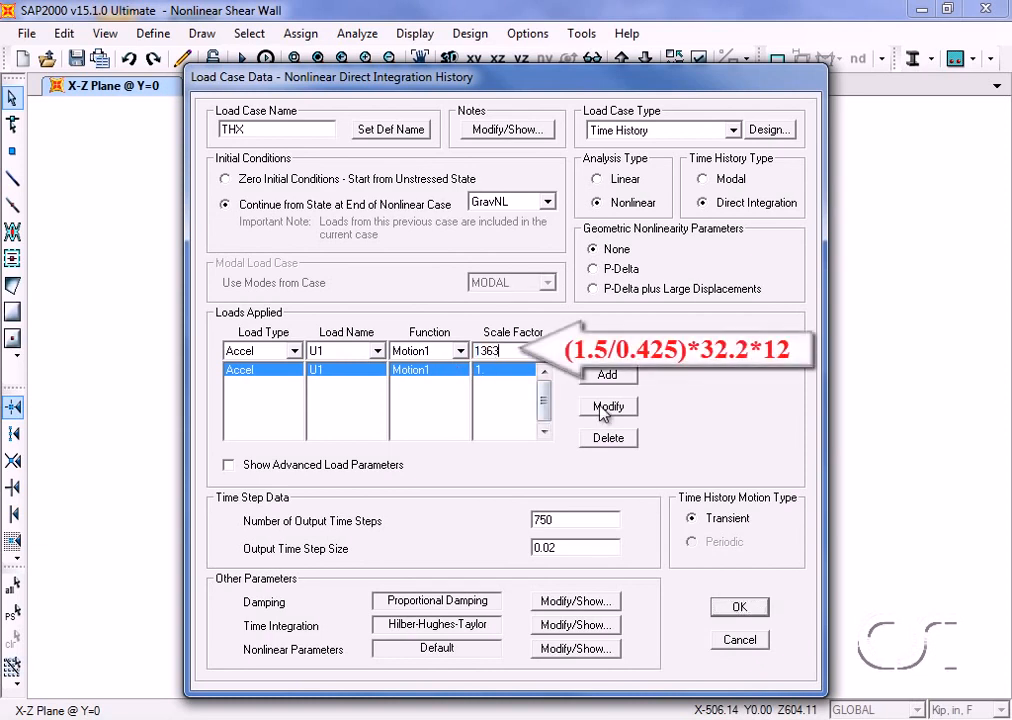
{"action": "left_click", "coordinate": [605, 408]}
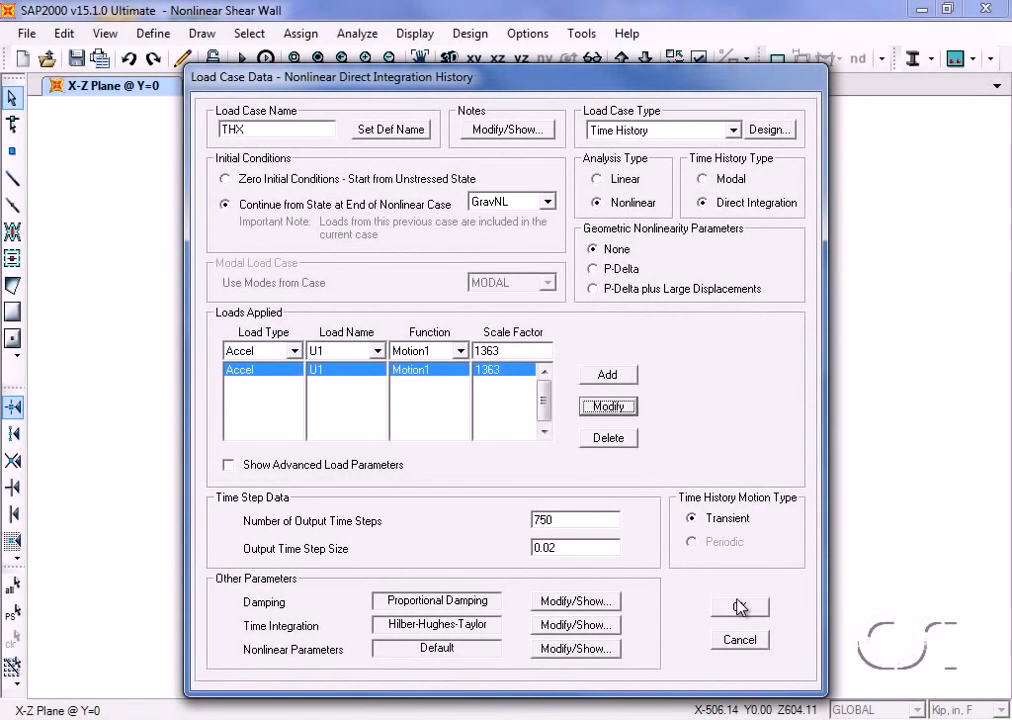
{"action": "left_click", "coordinate": [740, 606]}
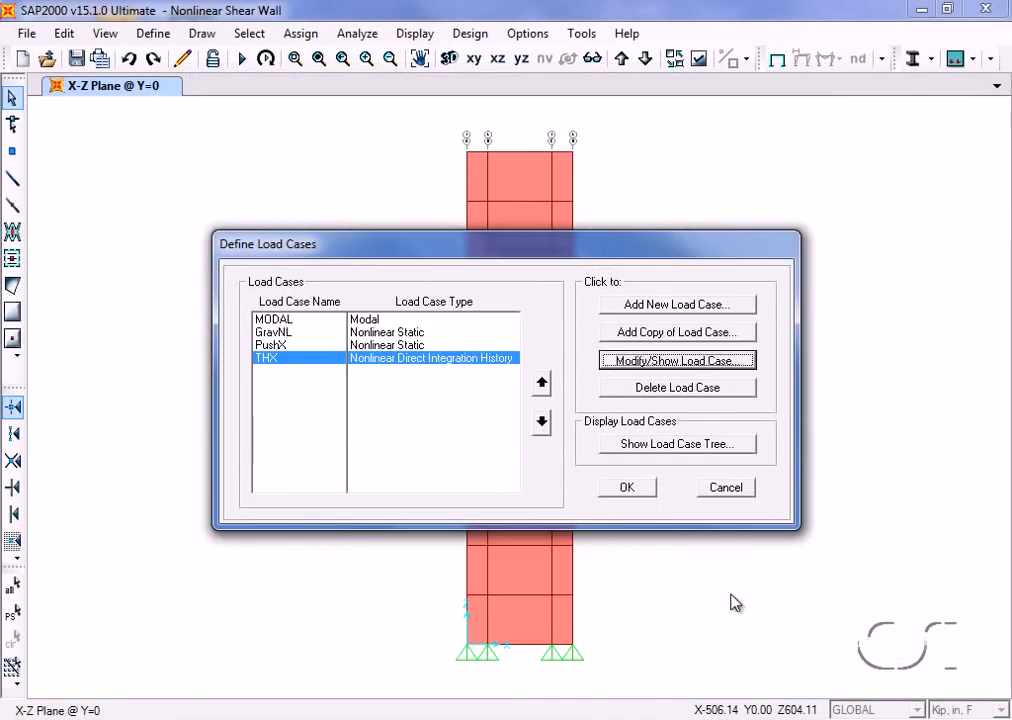
{"action": "left_click", "coordinate": [628, 489]}
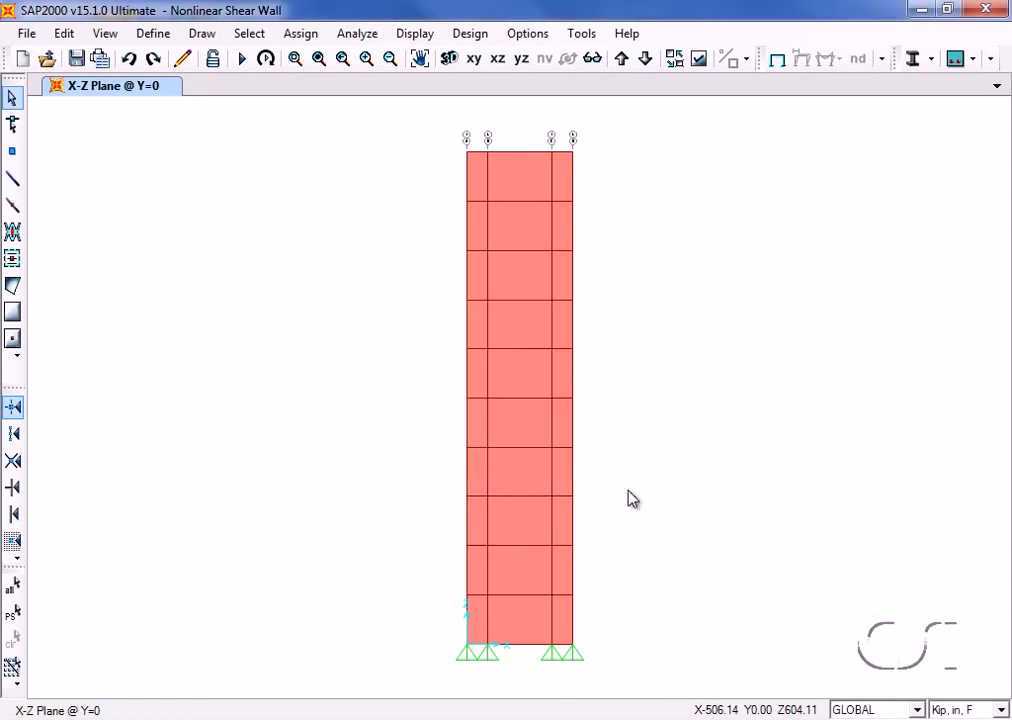
Limit the analysis degrees of freedom to an XZ plane frame and run all load cases.
{"action": "left_click", "coordinate": [357, 34]}
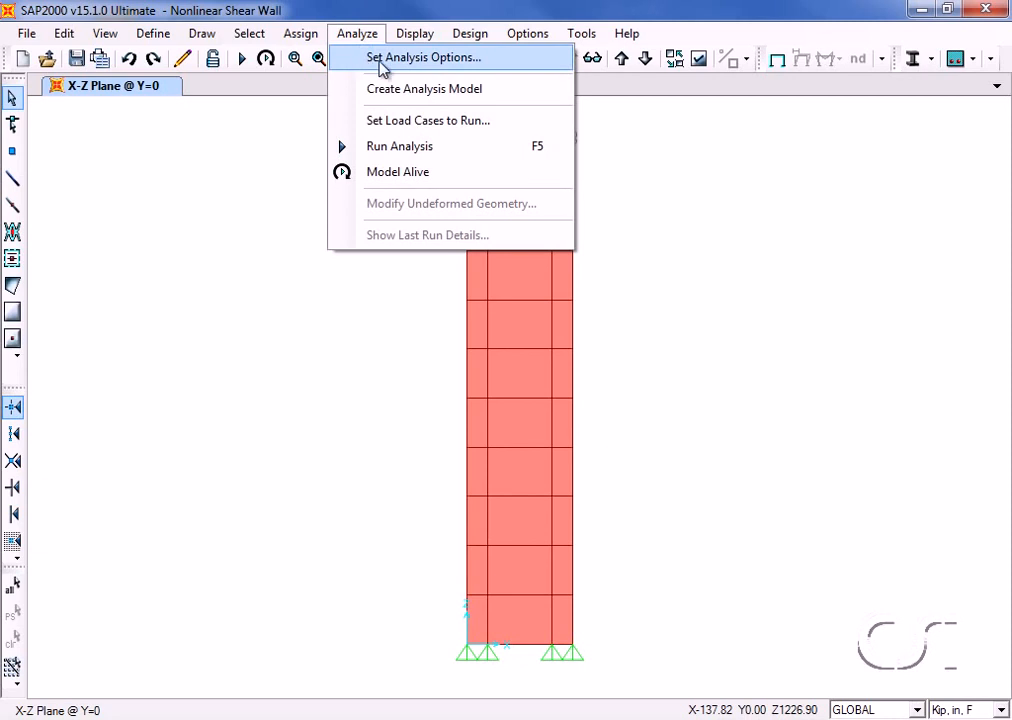
{"action": "left_click", "coordinate": [507, 60]}
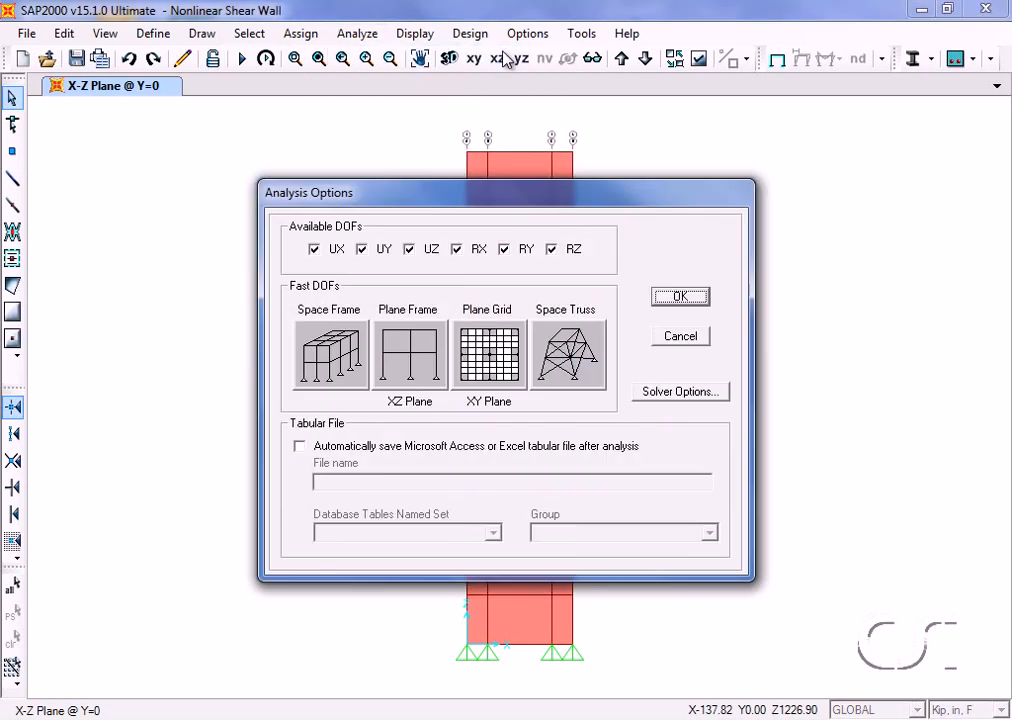
{"action": "left_click", "coordinate": [420, 358]}
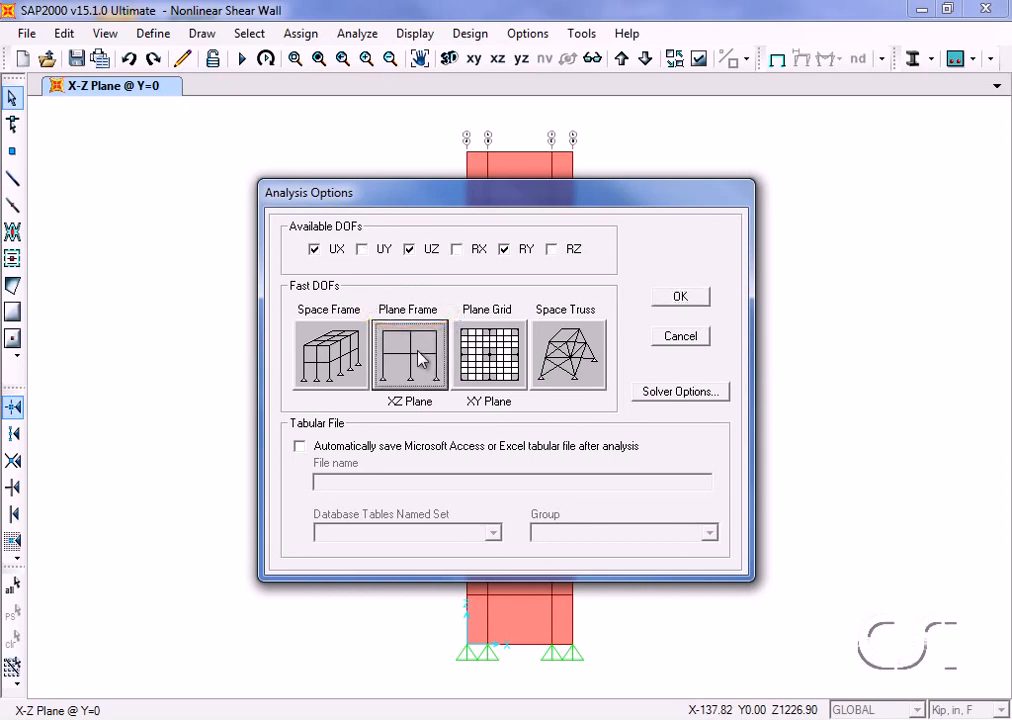
{"action": "left_click", "coordinate": [681, 299]}
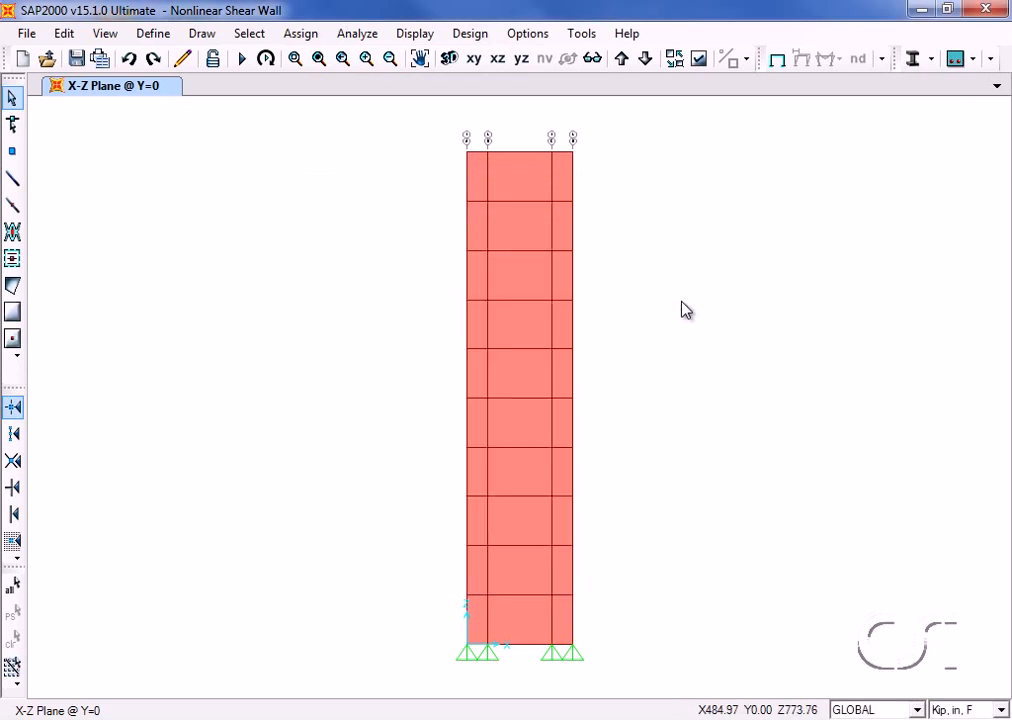
{"action": "left_click", "coordinate": [243, 64]}
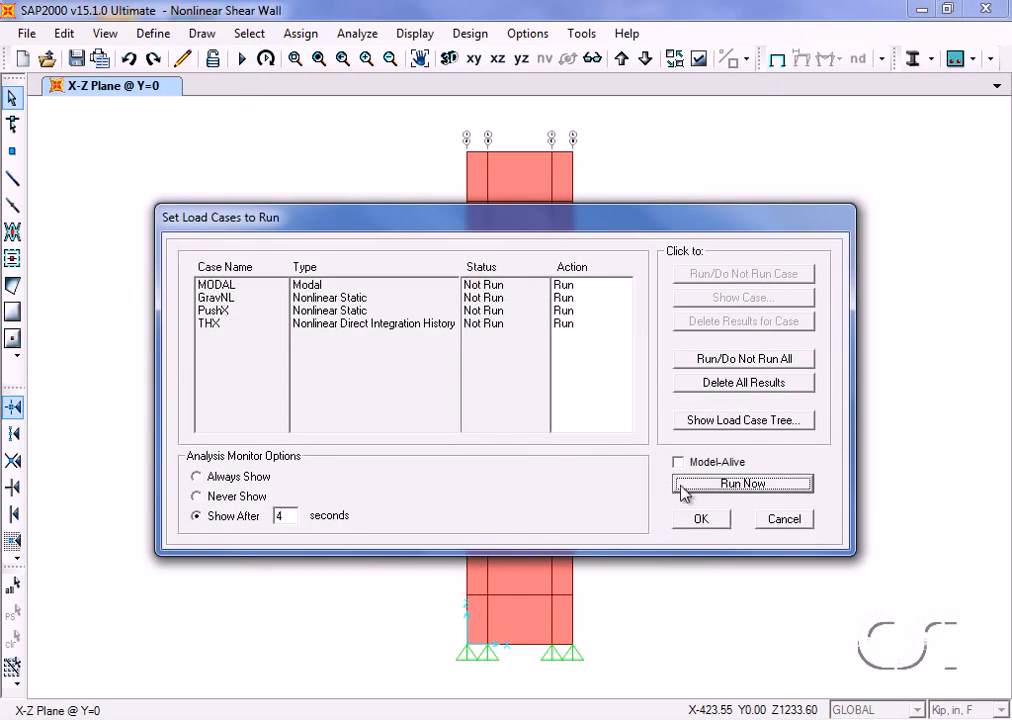
{"action": "left_click", "coordinate": [743, 485]}
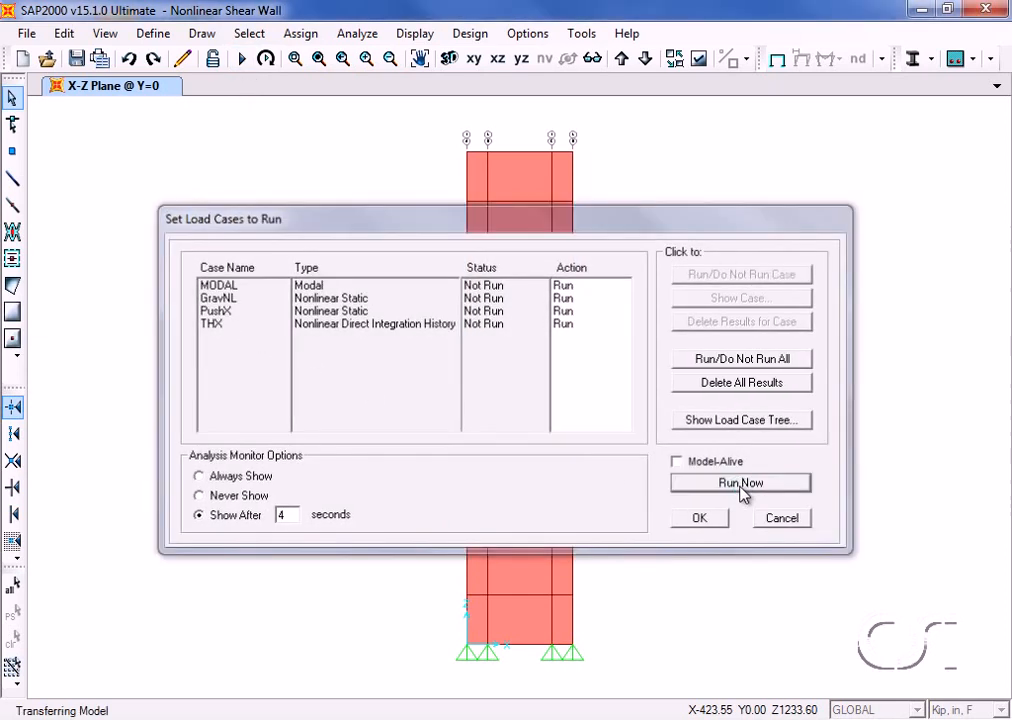
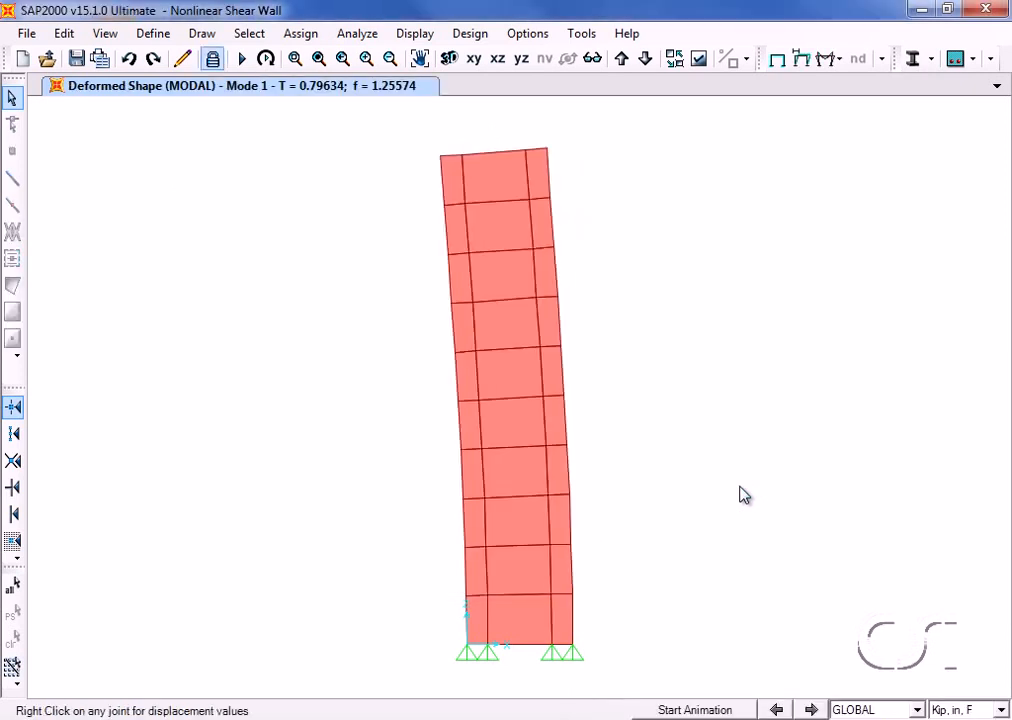
Step through the modal deformed shapes from mode 2 to mode 4.
{"action": "left_click", "coordinate": [812, 709]}
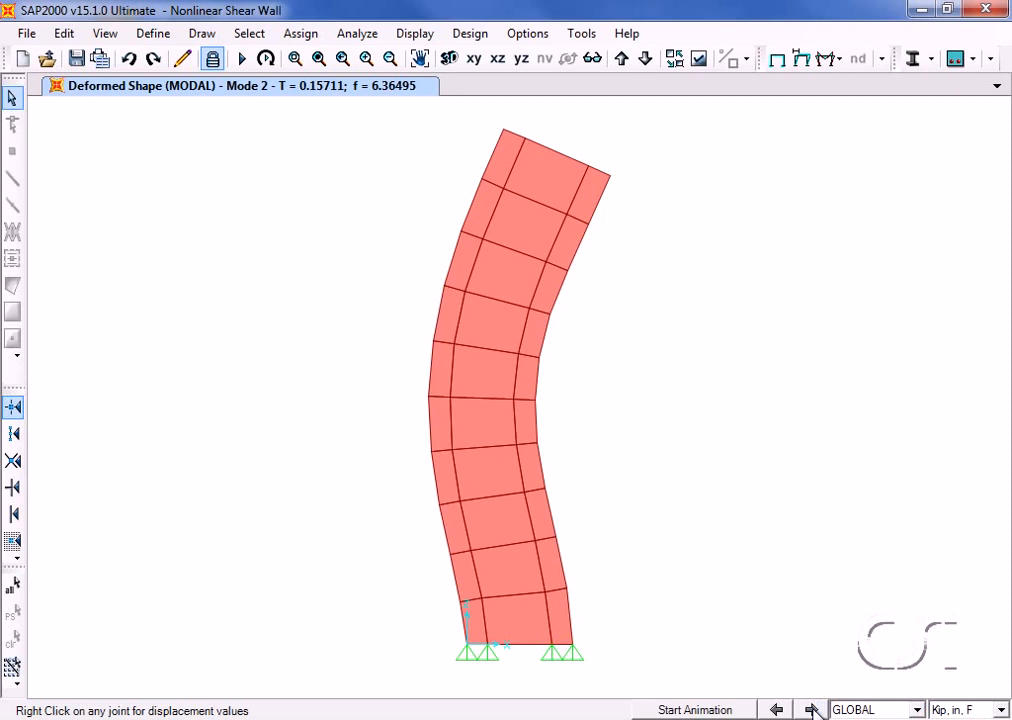
{"action": "left_click", "coordinate": [812, 709]}
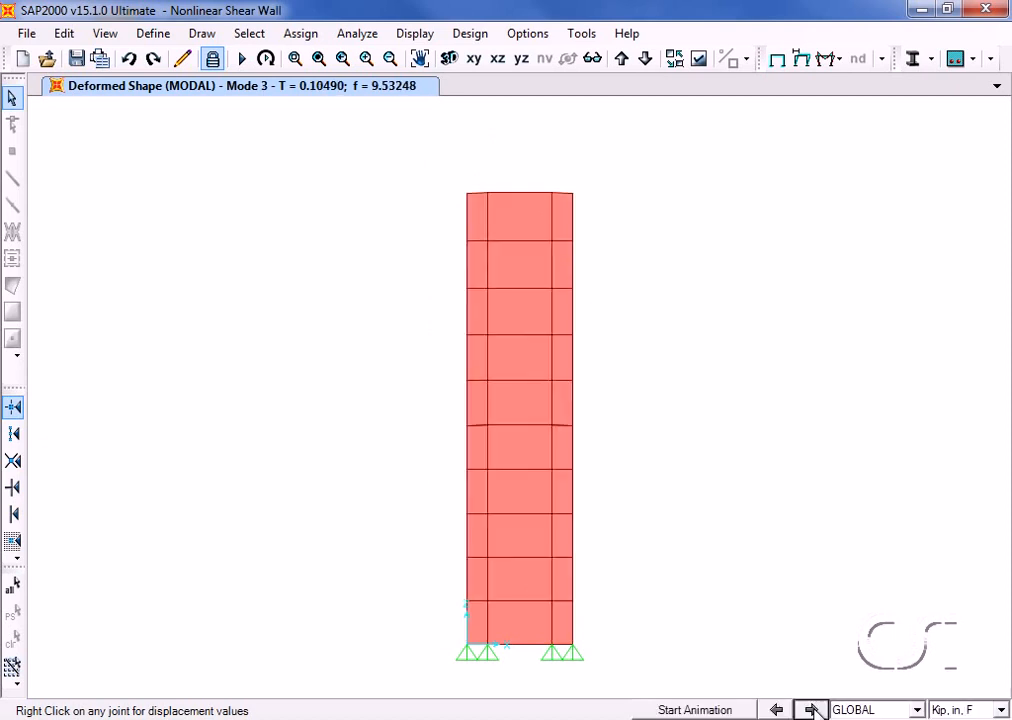
{"action": "left_click", "coordinate": [812, 709]}
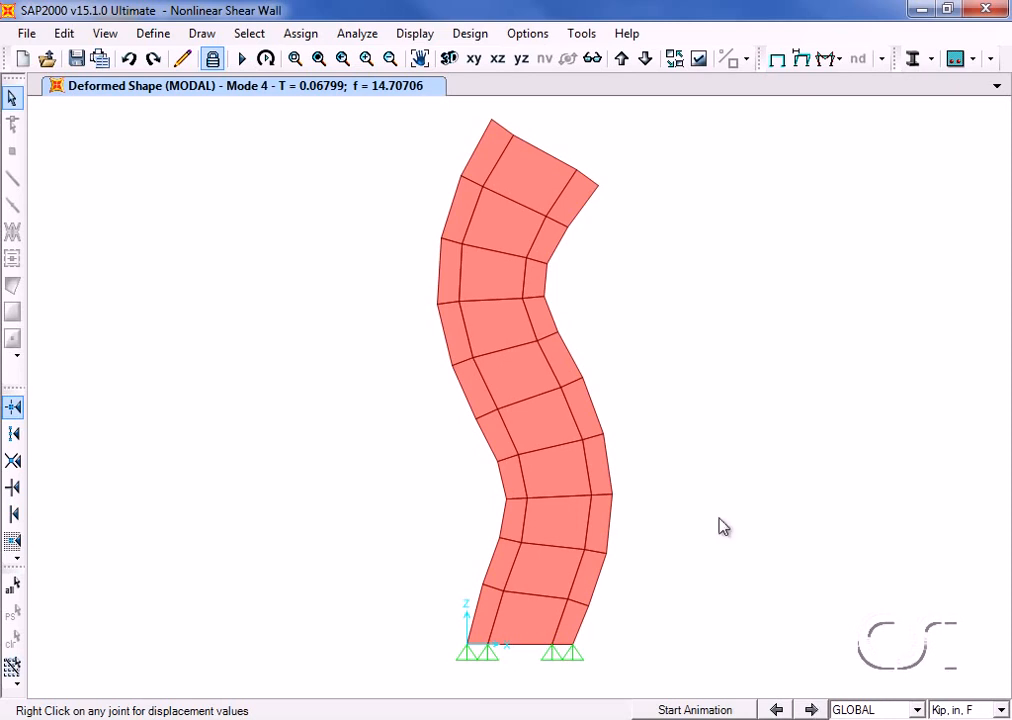
Start a new translational generalized displacement and name it Drift-Roof.
{"action": "left_click", "coordinate": [150, 35]}
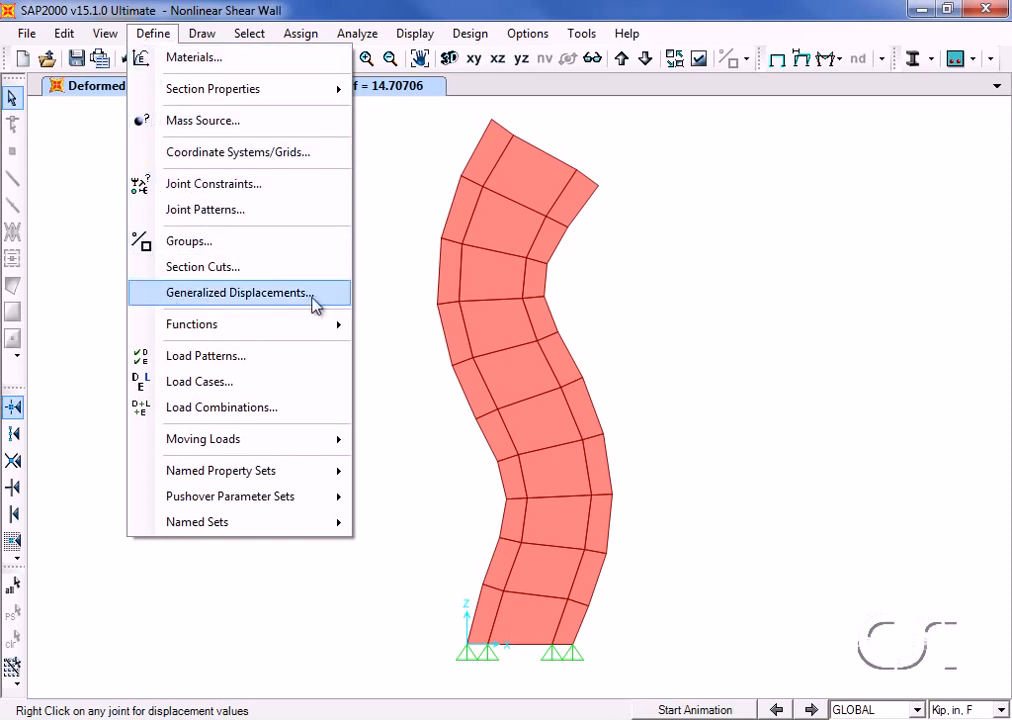
{"action": "left_click", "coordinate": [314, 304]}
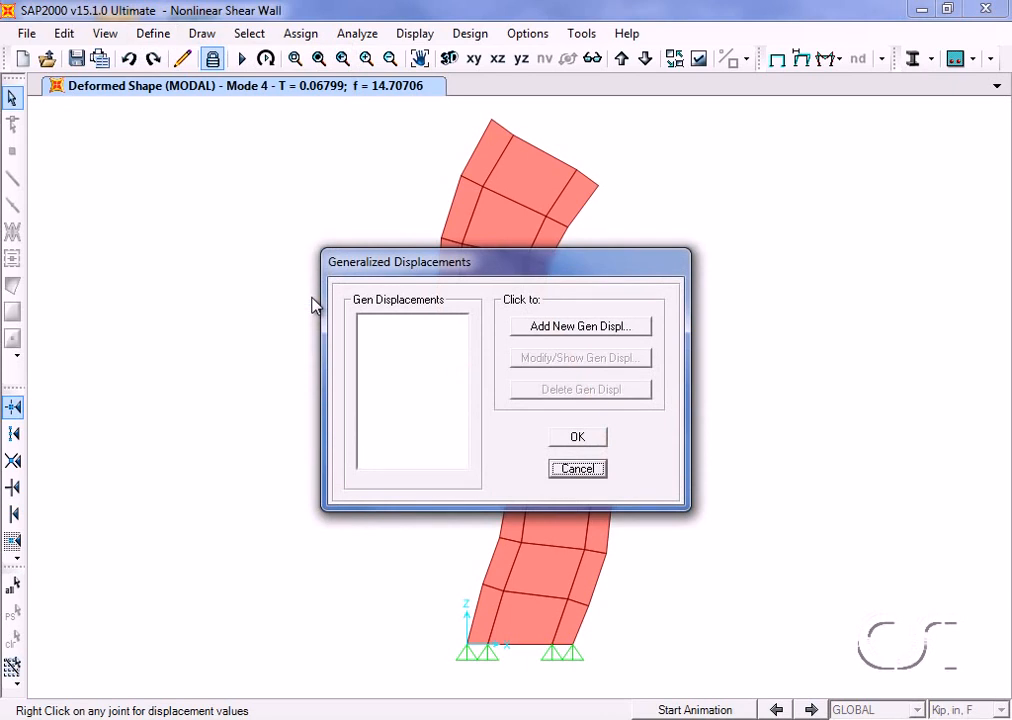
{"action": "left_click", "coordinate": [556, 327]}
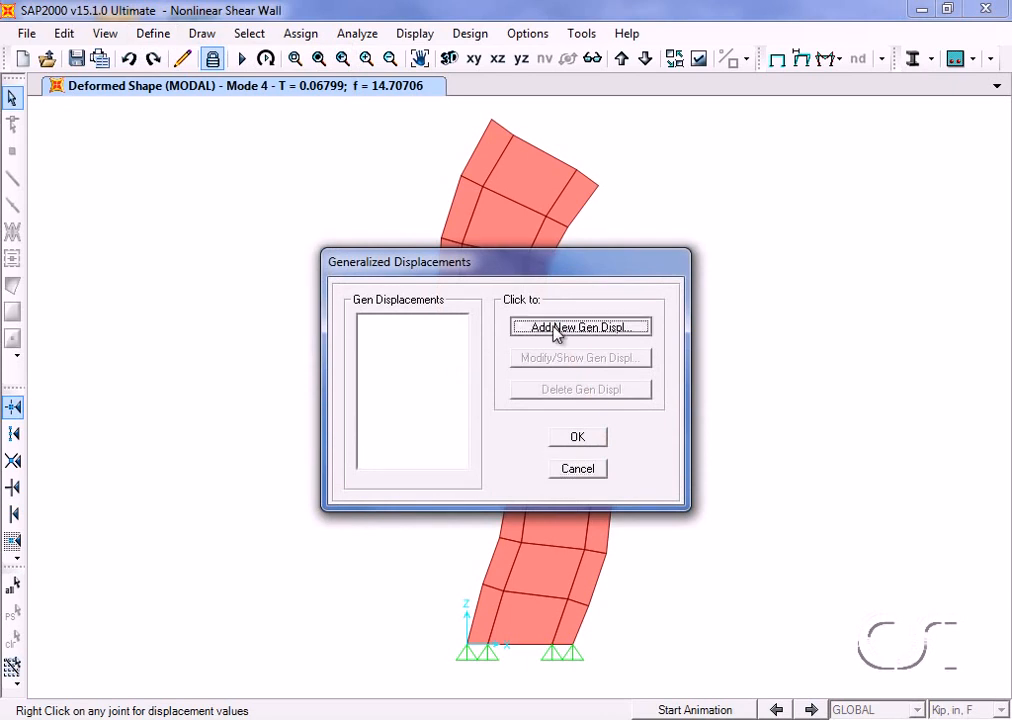
{"action": "double_click", "coordinate": [538, 280]}
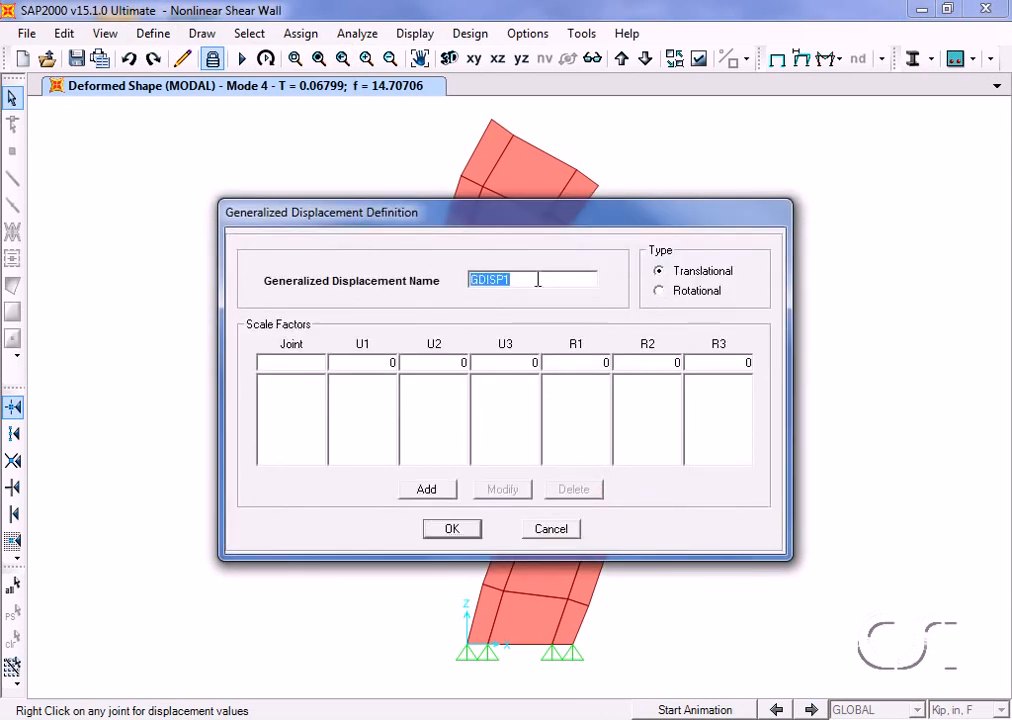
{"action": "type", "text": "Drift-Roof"}
Add joint 32 with a U1 scale factor of 1/1110 to the Drift-Roof generalized displacement and accept the definition.
{"action": "left_click", "coordinate": [300, 363]}
{"action": "type", "text": "32"}
{"action": "left_click", "coordinate": [392, 363]}
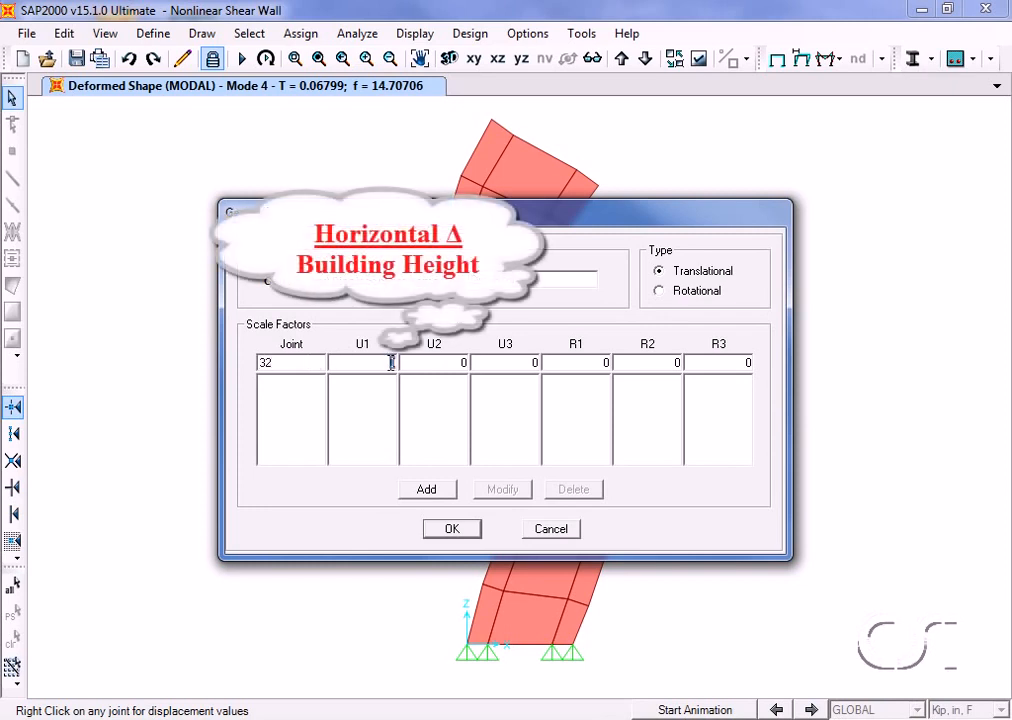
{"action": "type", "text": "1/1110"}
{"action": "left_click", "coordinate": [427, 490]}
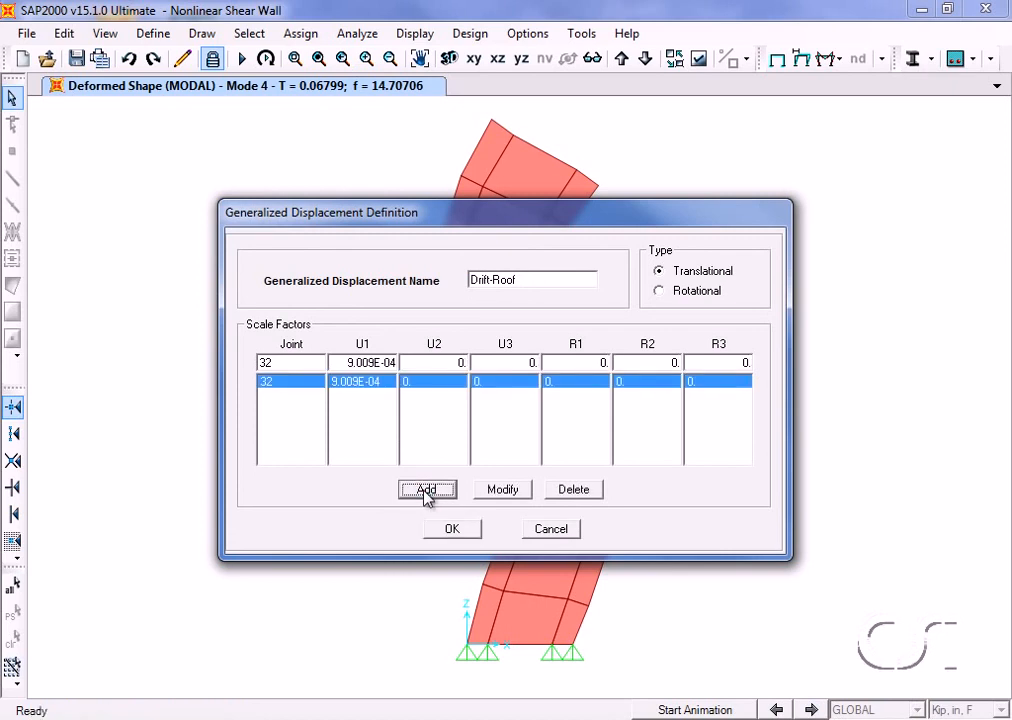
{"action": "left_click", "coordinate": [462, 532]}
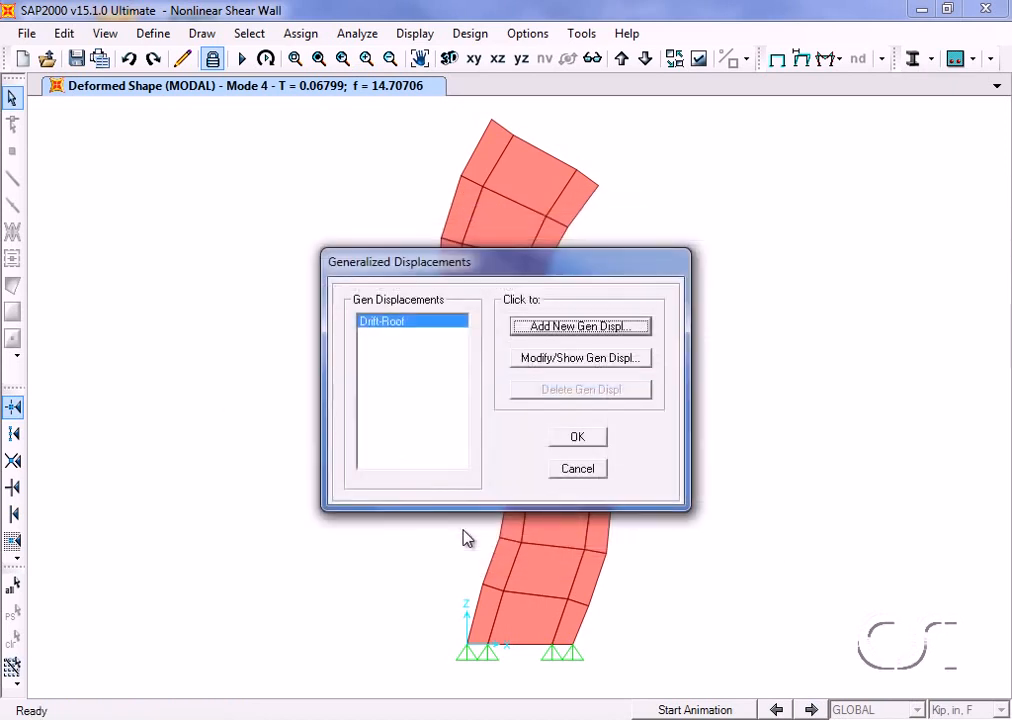
{"action": "left_click", "coordinate": [578, 442]}
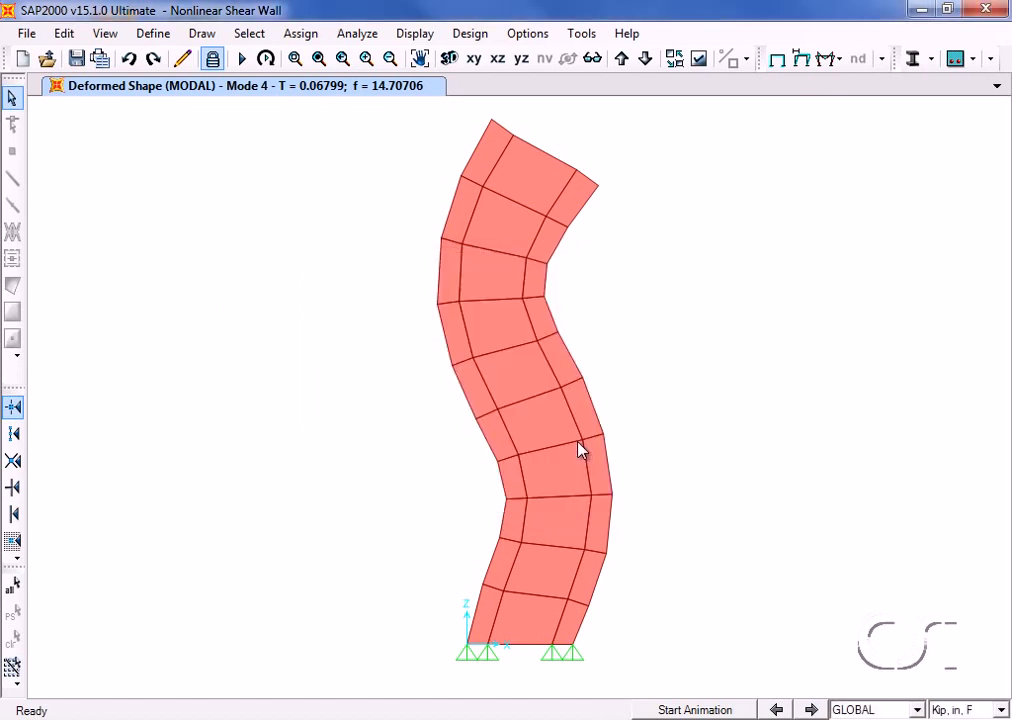
Display the deformed shape of the THX load case at time 4 with automatic scaling.
{"action": "left_click", "coordinate": [416, 36]}
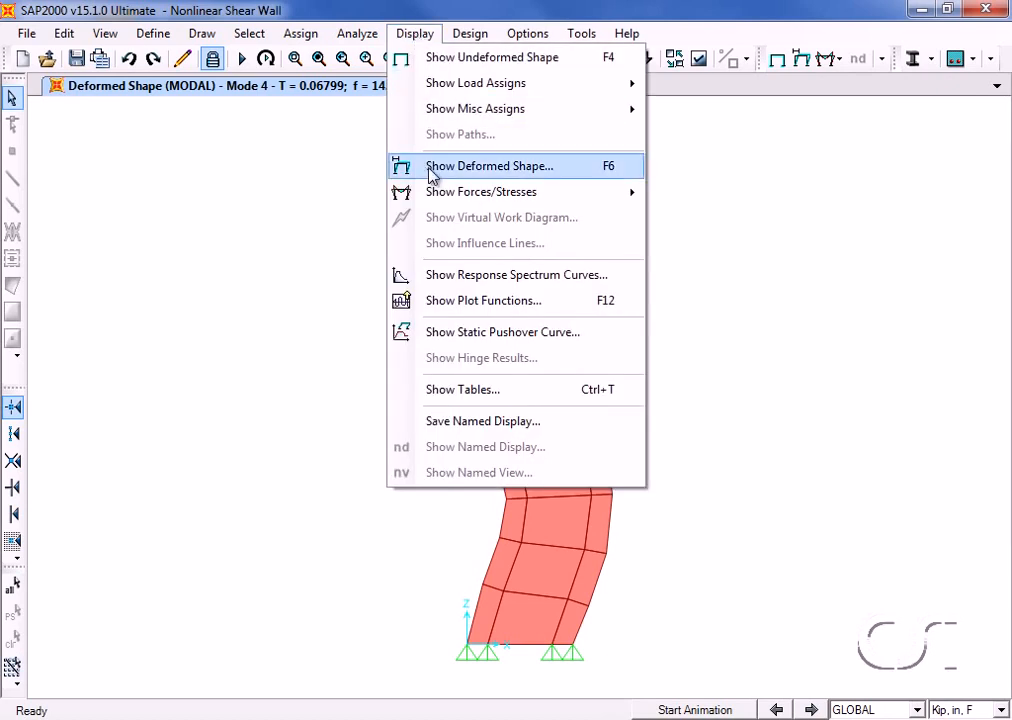
{"action": "left_click", "coordinate": [496, 168]}
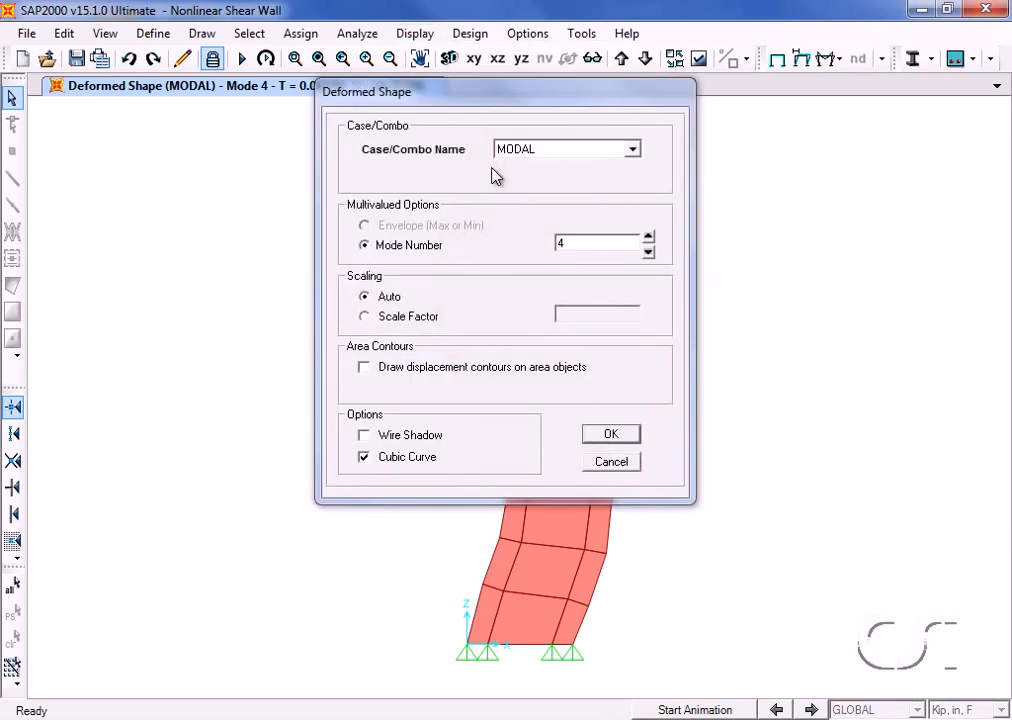
{"action": "left_click", "coordinate": [558, 150]}
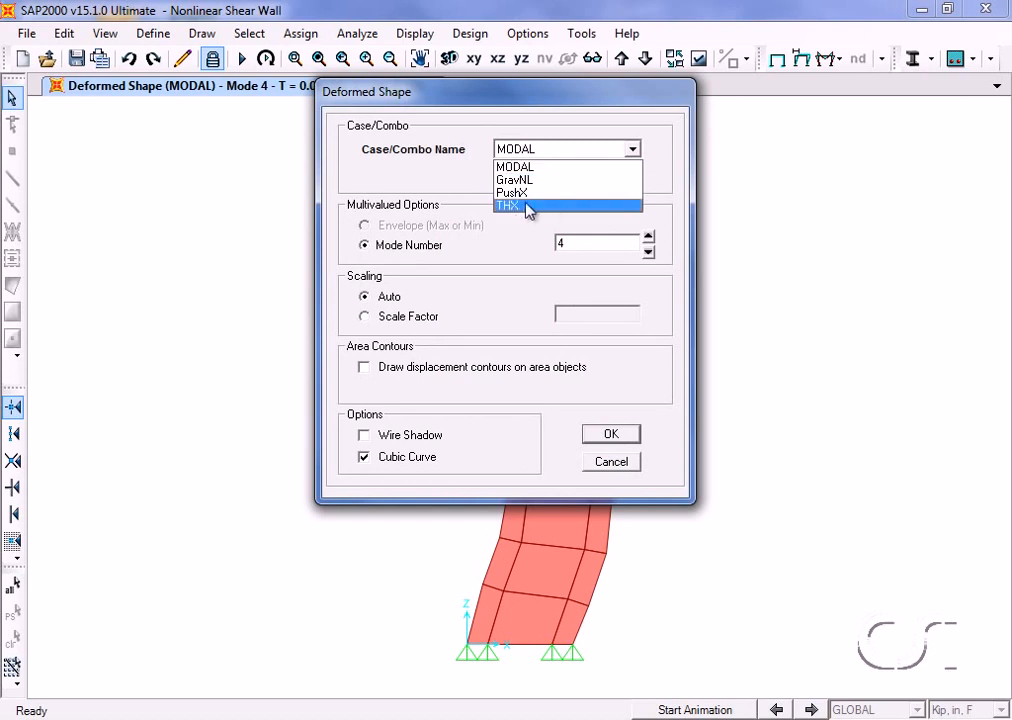
{"action": "left_click", "coordinate": [517, 206]}
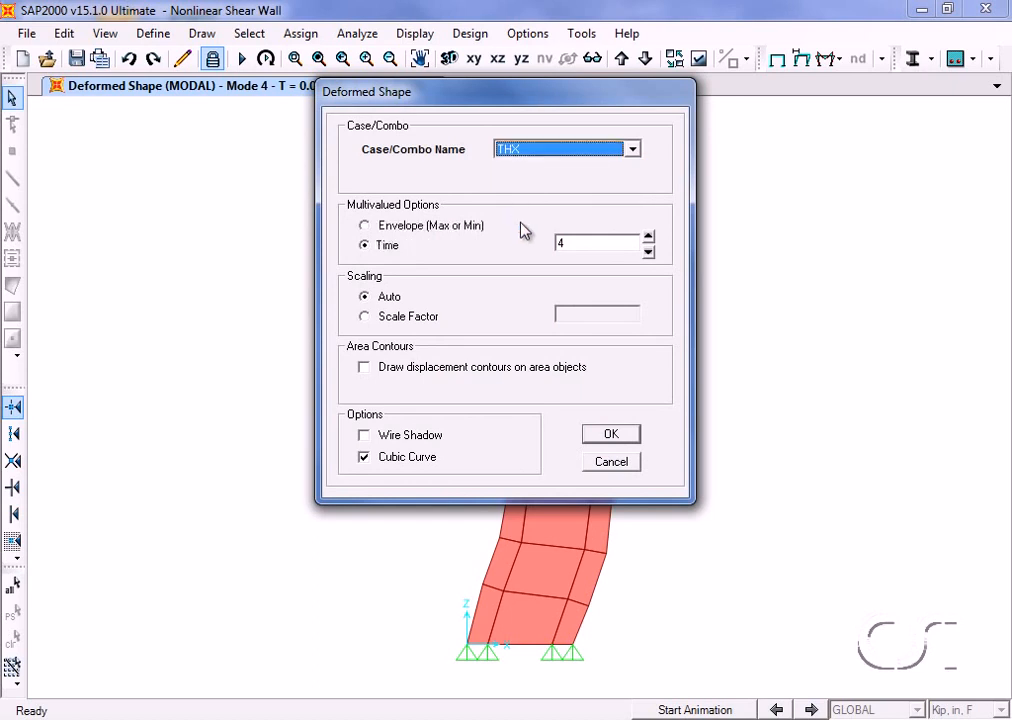
{"action": "left_click", "coordinate": [608, 438]}
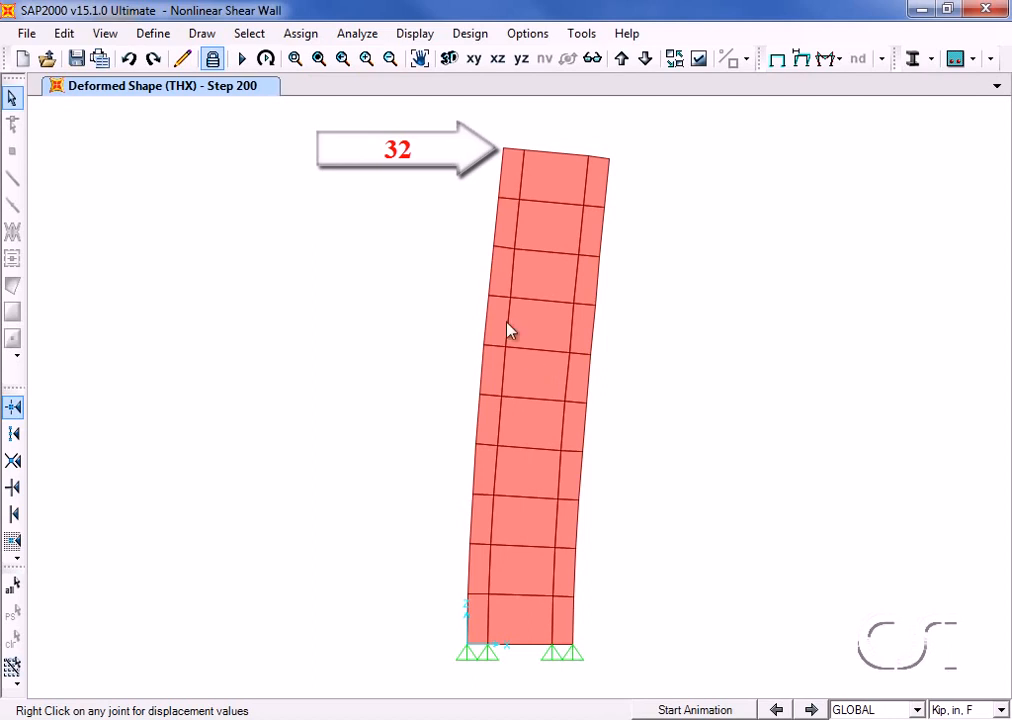
Define a plot function for the Drift-Roof generalized displacement, with THX chosen as the load case to plot.
{"action": "left_click", "coordinate": [414, 36]}
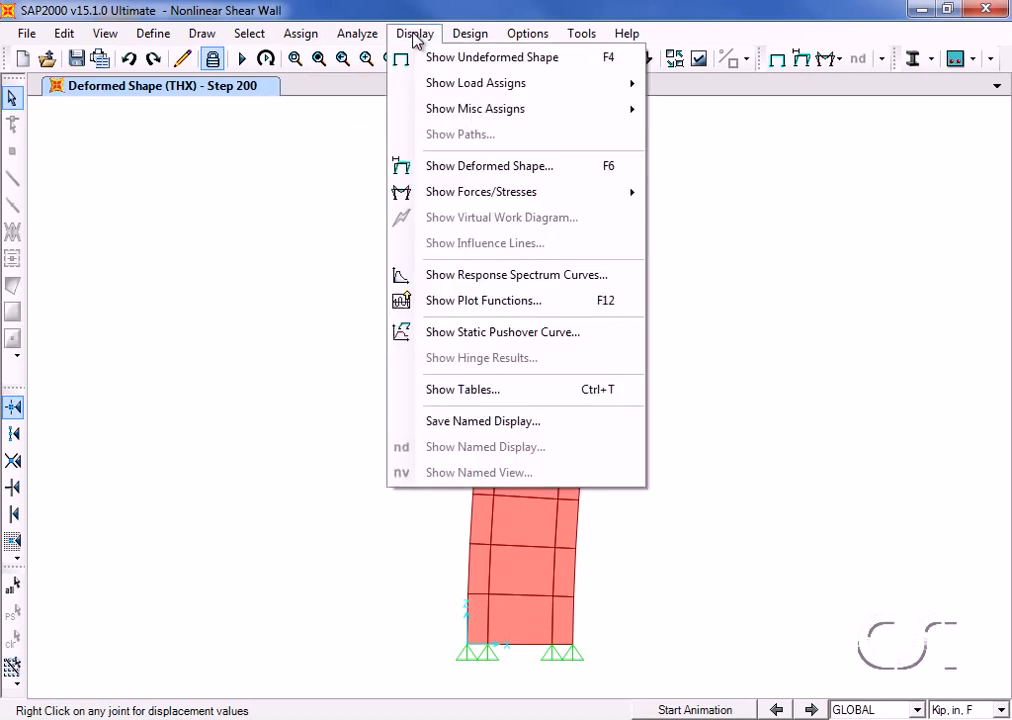
{"action": "left_click", "coordinate": [550, 311]}
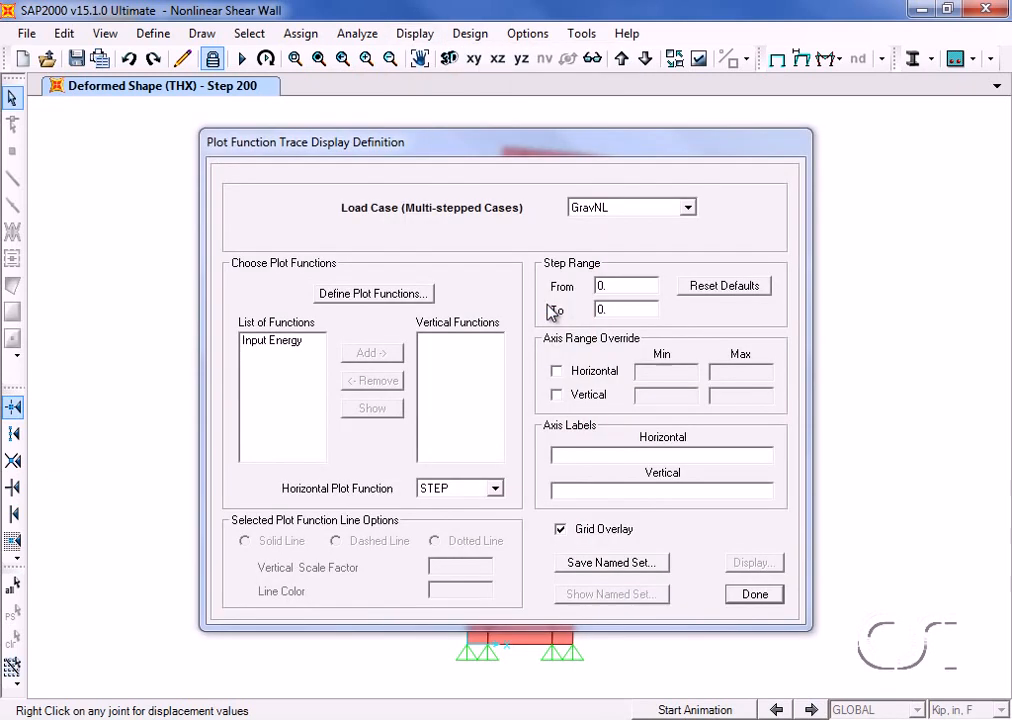
{"action": "left_click", "coordinate": [688, 209]}
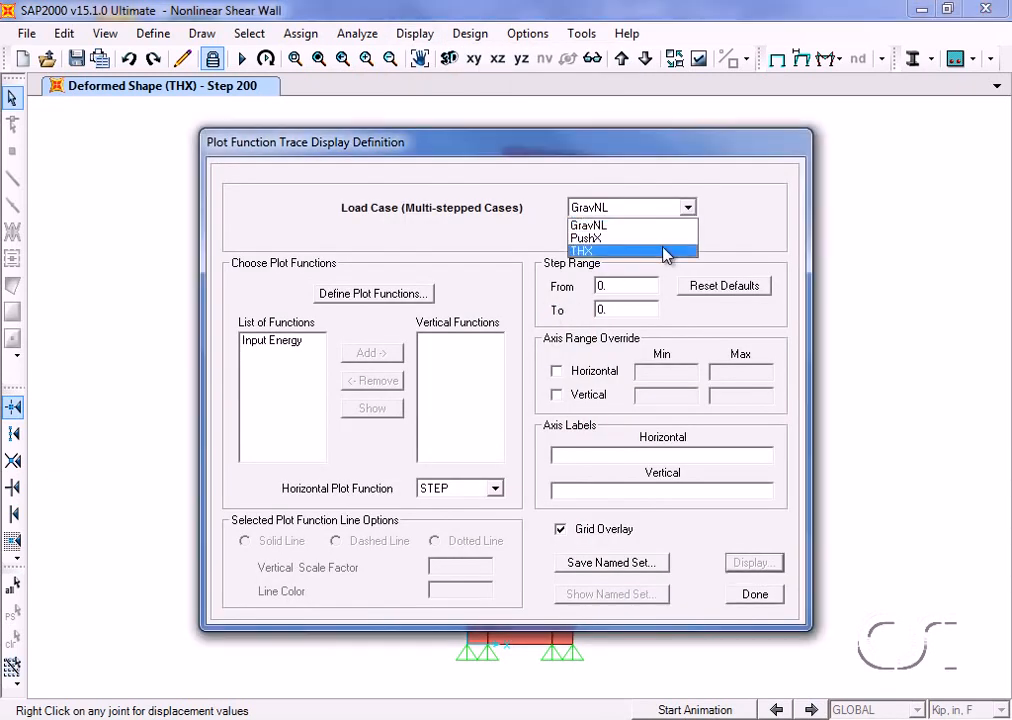
{"action": "left_click", "coordinate": [667, 251]}
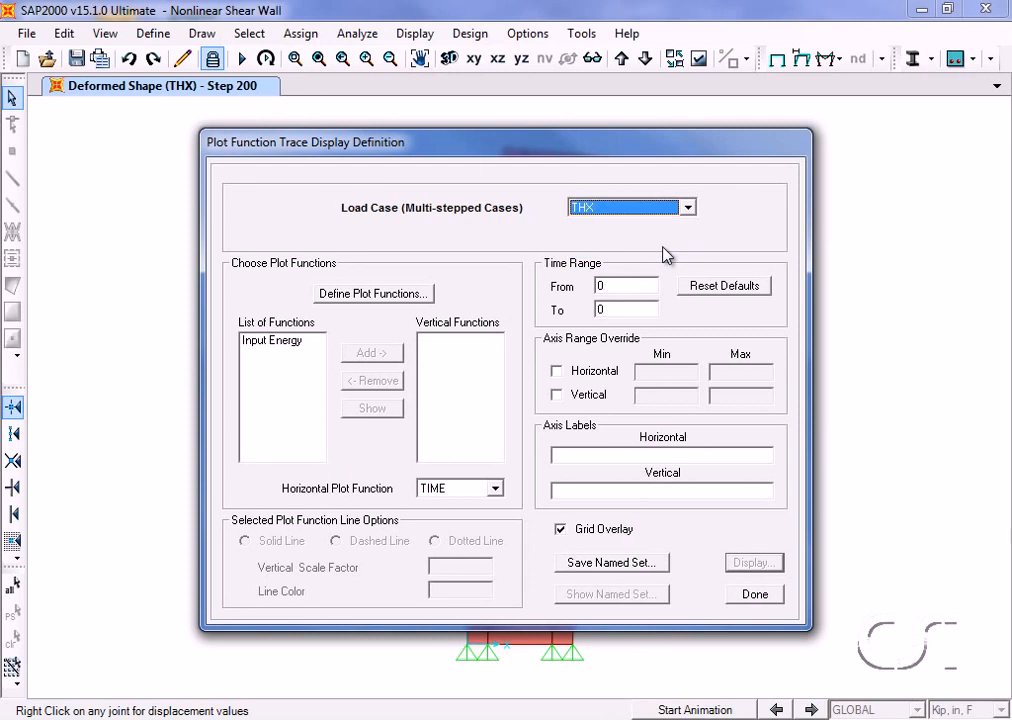
{"action": "left_click", "coordinate": [415, 296]}
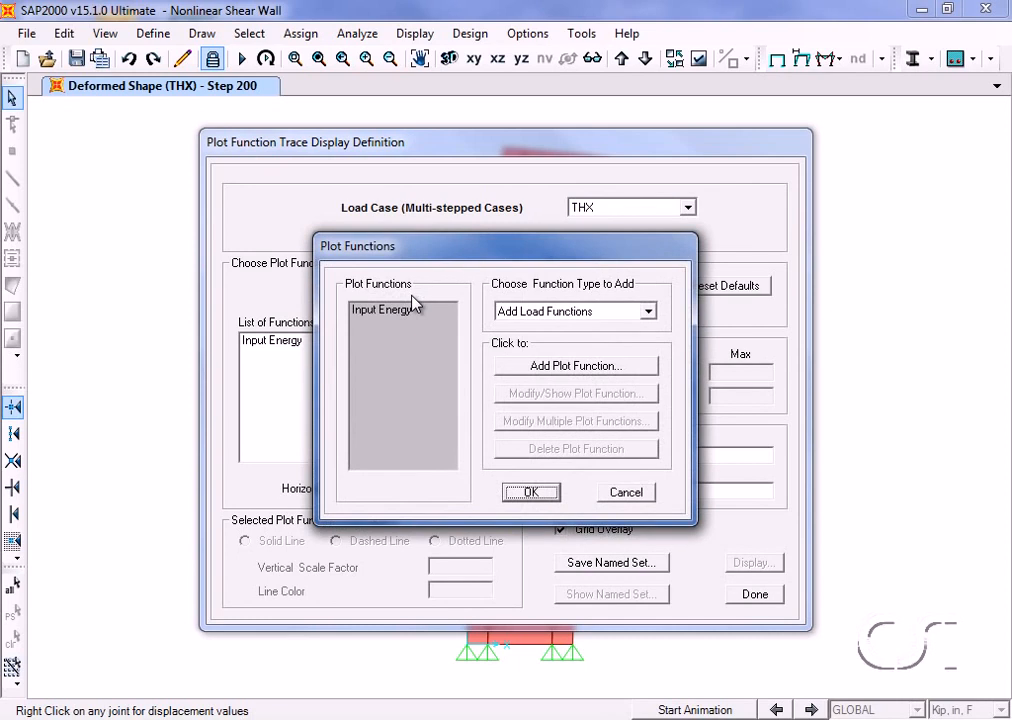
{"action": "left_click", "coordinate": [650, 312]}
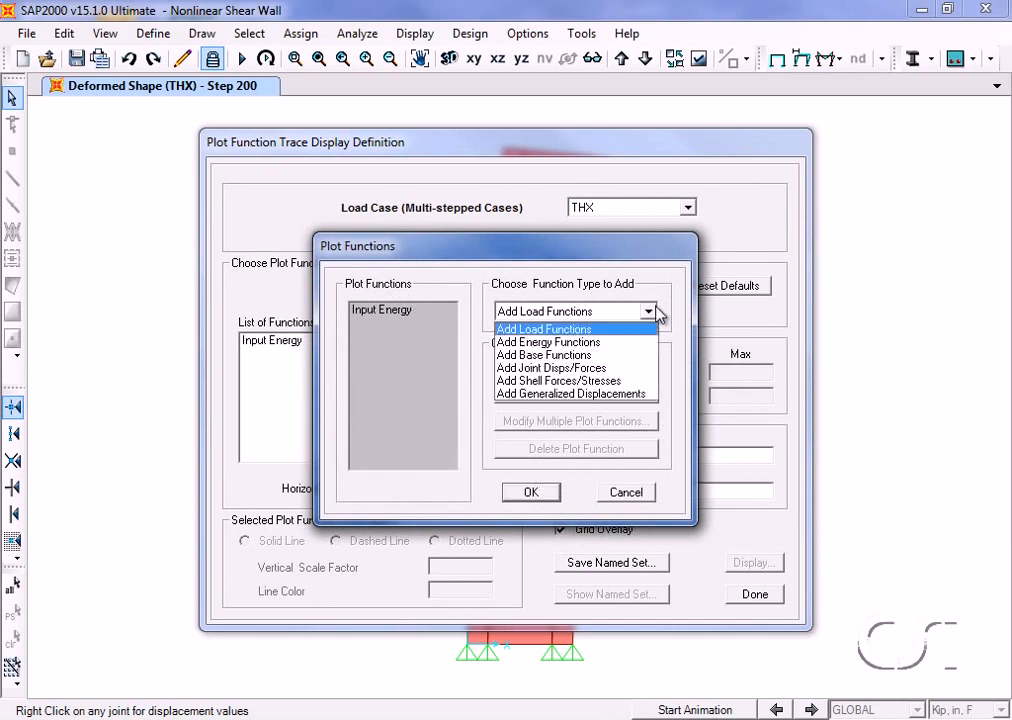
{"action": "left_click", "coordinate": [630, 396]}
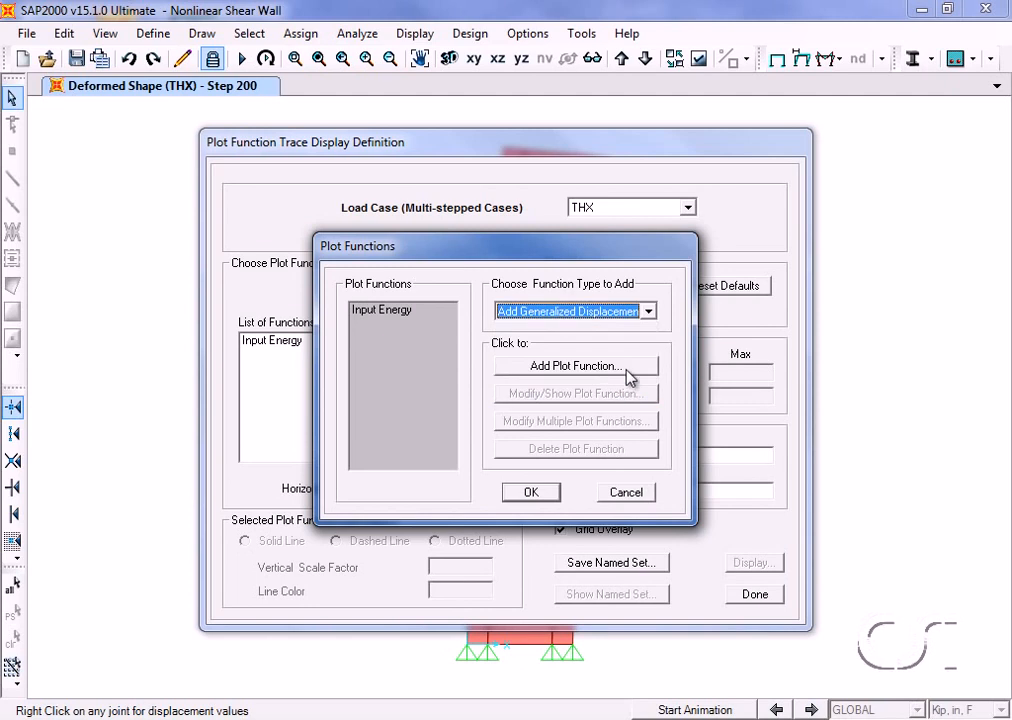
{"action": "left_click", "coordinate": [628, 368]}
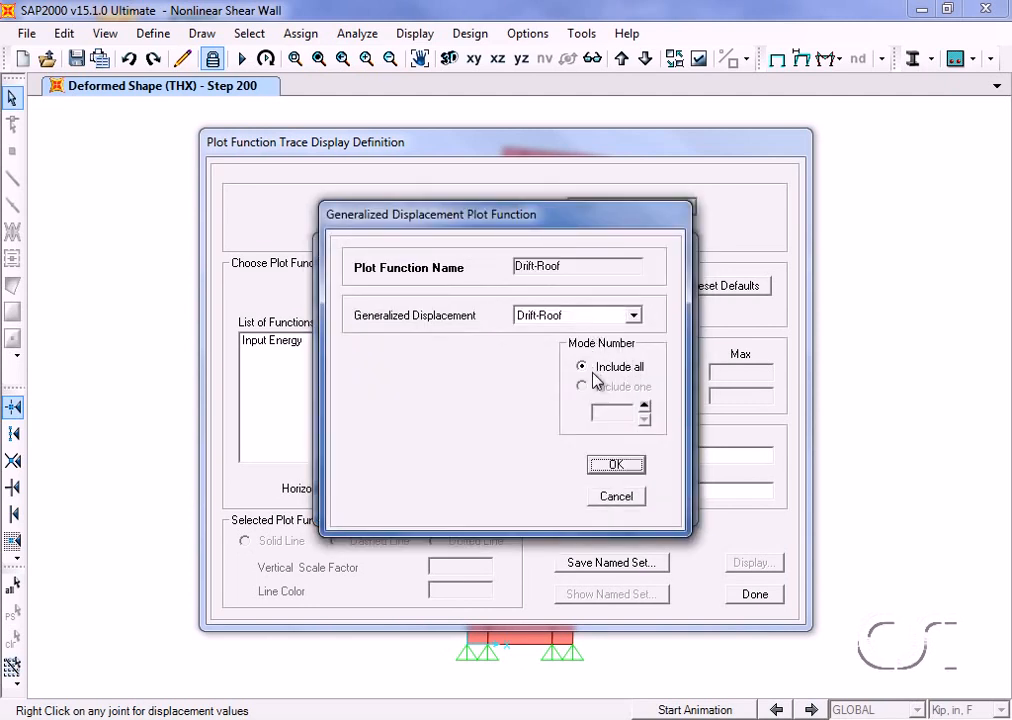
{"action": "left_click", "coordinate": [617, 464]}
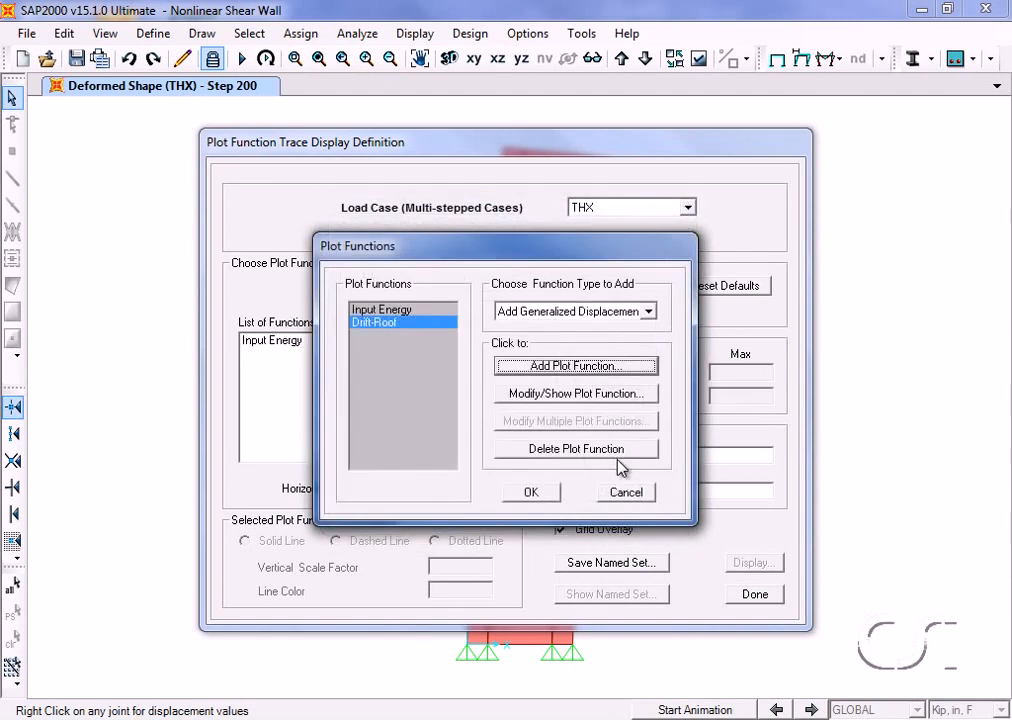
{"action": "left_click", "coordinate": [552, 496]}
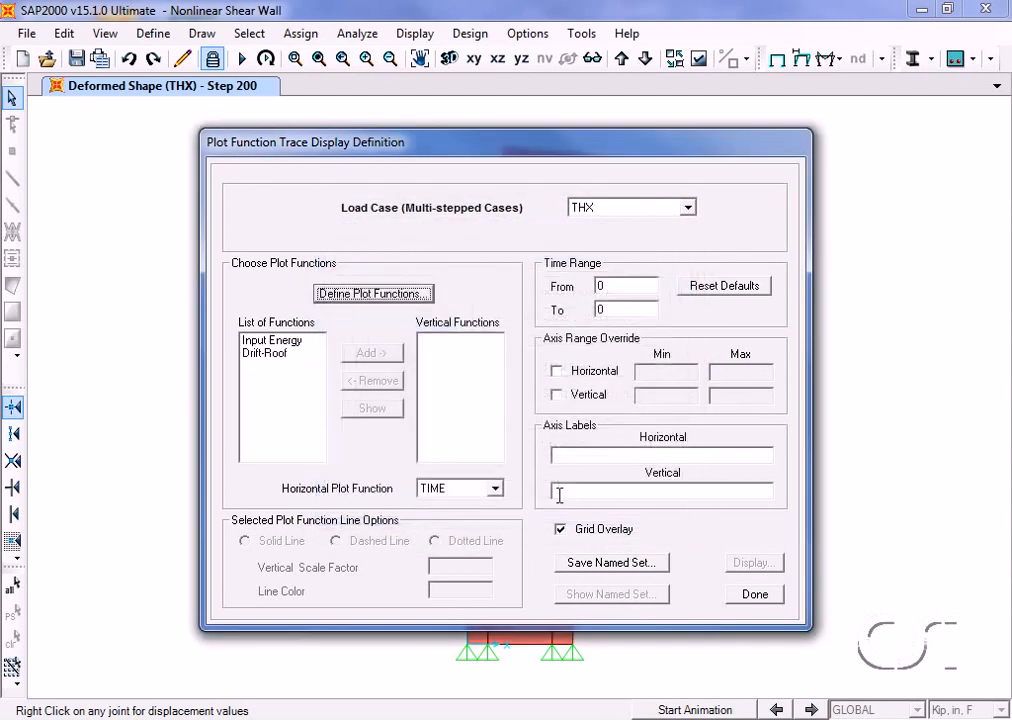
Plot the Drift-Roof function against time for the THX load case, examine the roof drift trace and close the plot.
{"action": "left_click", "coordinate": [281, 361]}
{"action": "left_click", "coordinate": [381, 354]}
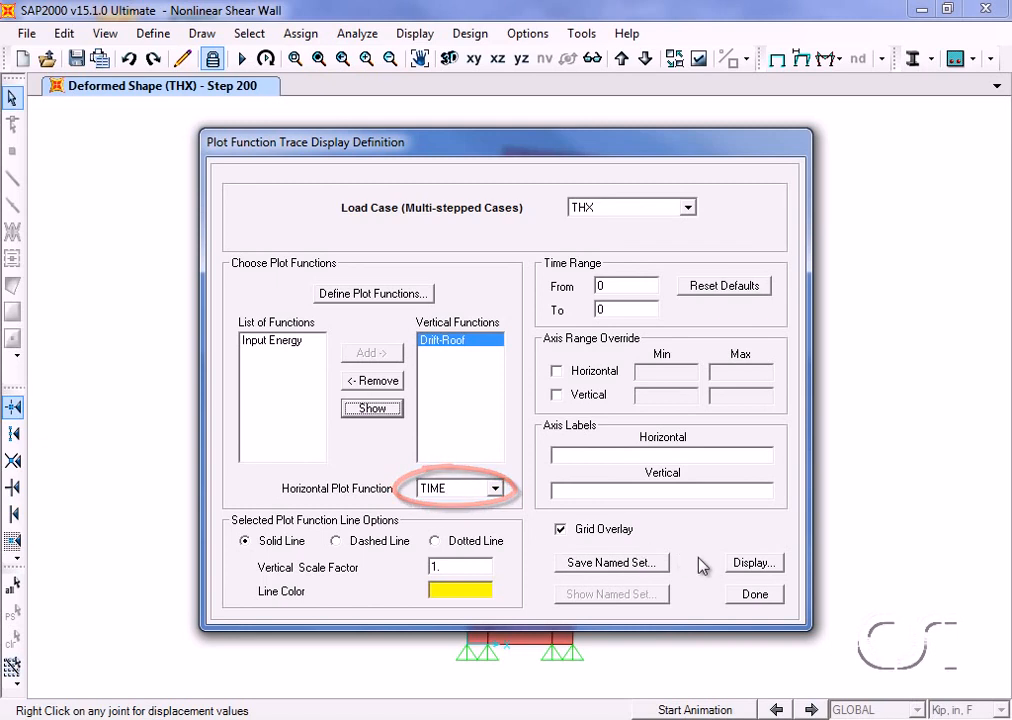
{"action": "left_click", "coordinate": [752, 565]}
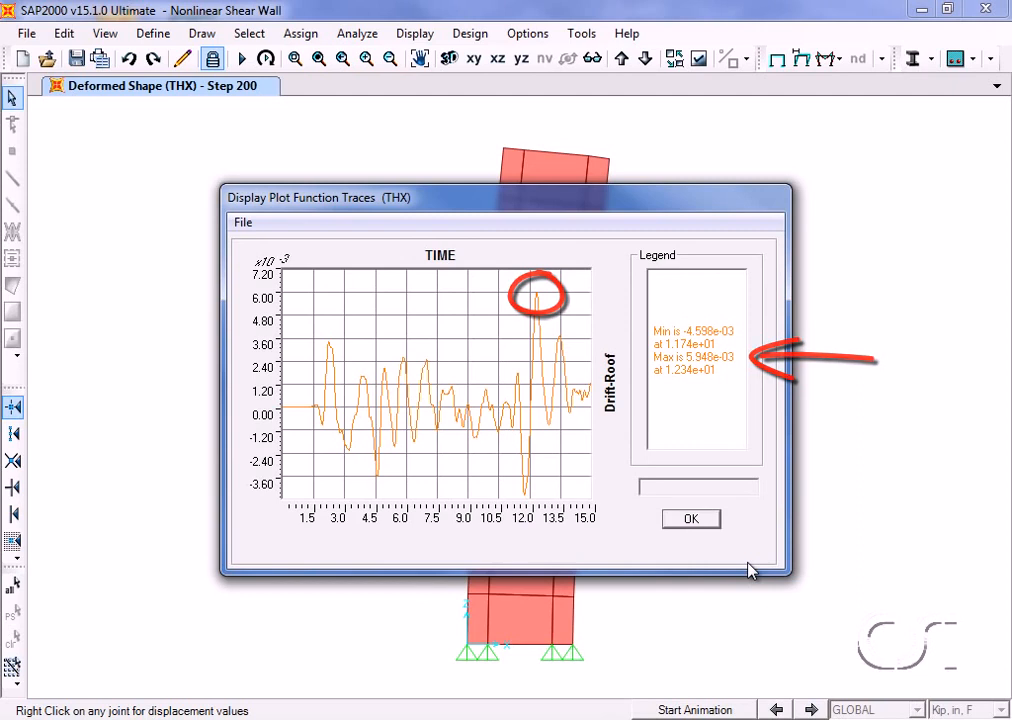
{"action": "left_click", "coordinate": [691, 520]}
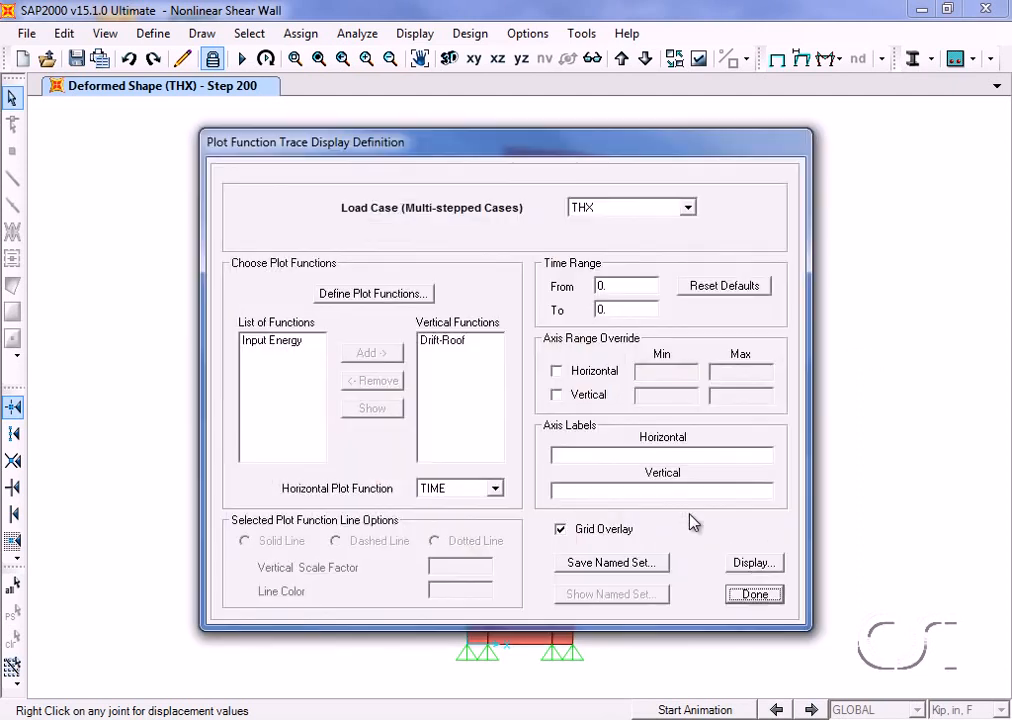
{"action": "left_click", "coordinate": [762, 600]}
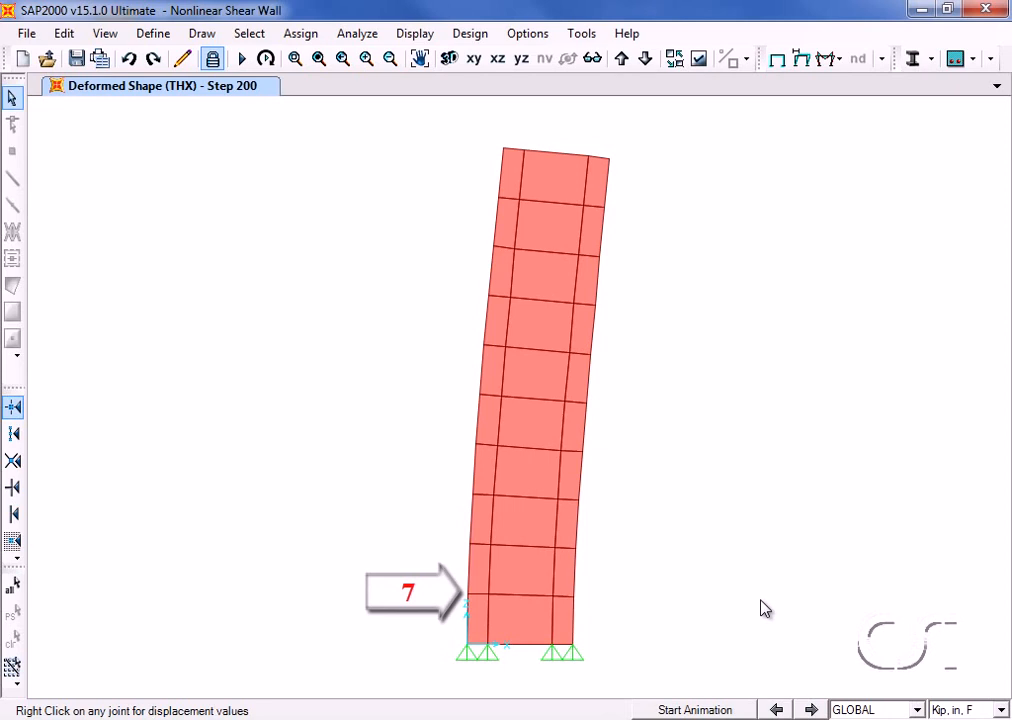
Start another new translational generalized displacement and name it Strain - 1st Story.
{"action": "left_click", "coordinate": [155, 34]}
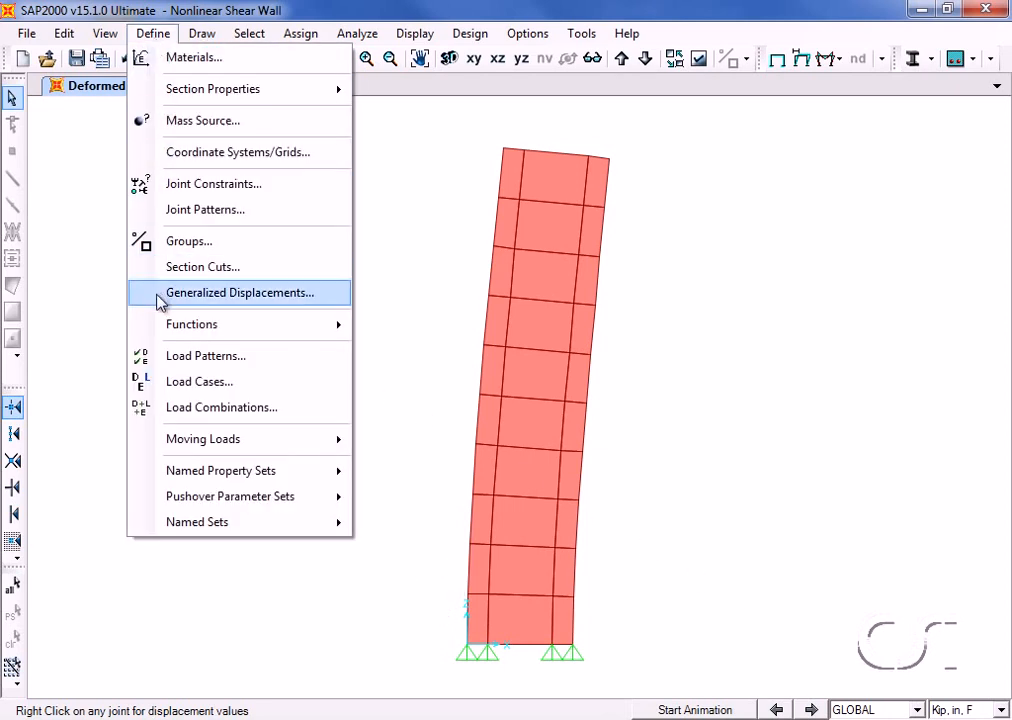
{"action": "left_click", "coordinate": [284, 293]}
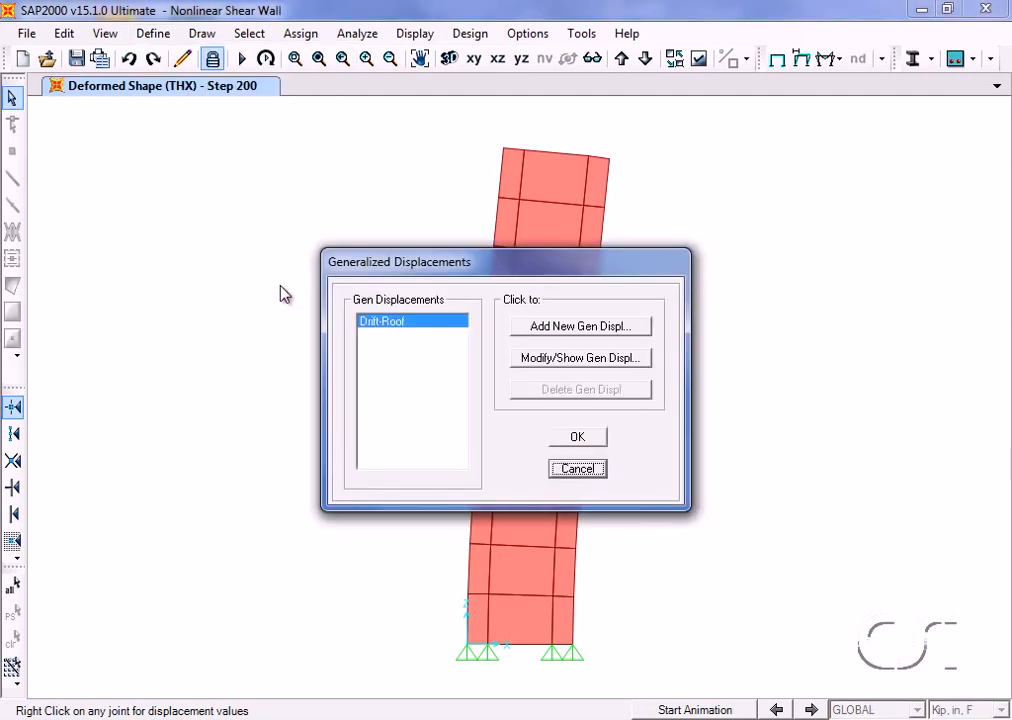
{"action": "left_click", "coordinate": [558, 330]}
{"action": "double_click", "coordinate": [521, 280]}
{"action": "type", "text": "Strain"}
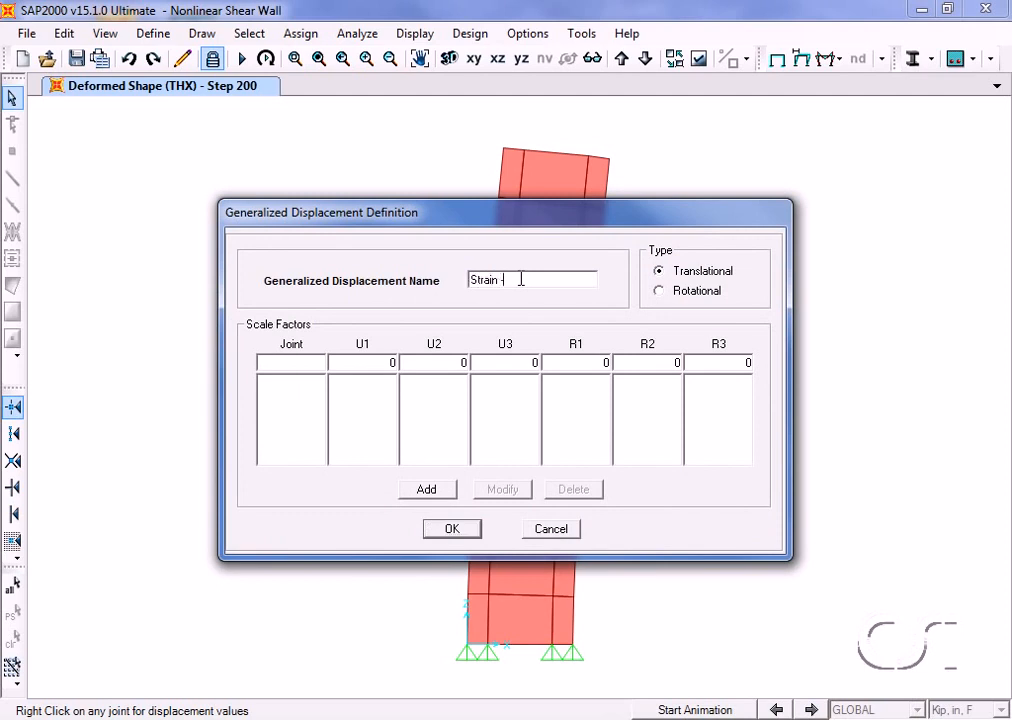
{"action": "type", "text": " - 1st Story"}
Add joint 7 with a U3 scale factor of 1/111 to the Strain - 1st Story generalized displacement.
{"action": "left_click", "coordinate": [301, 363]}
{"action": "type", "text": "7"}
{"action": "double_click", "coordinate": [532, 364]}
{"action": "type", "text": "1/111"}
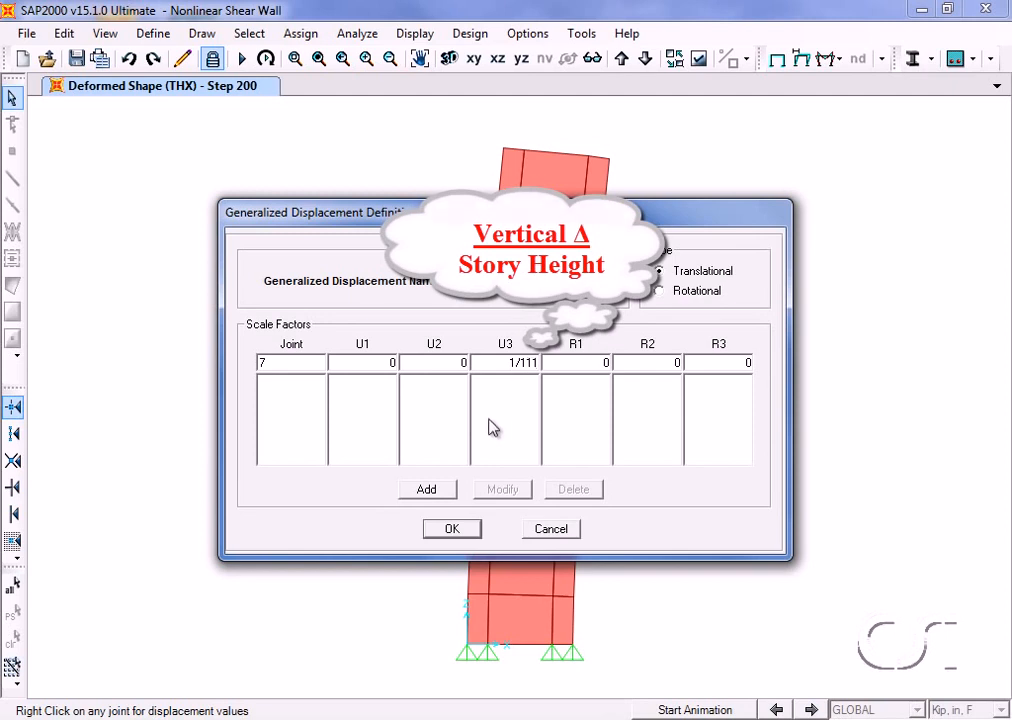
{"action": "left_click", "coordinate": [427, 490]}
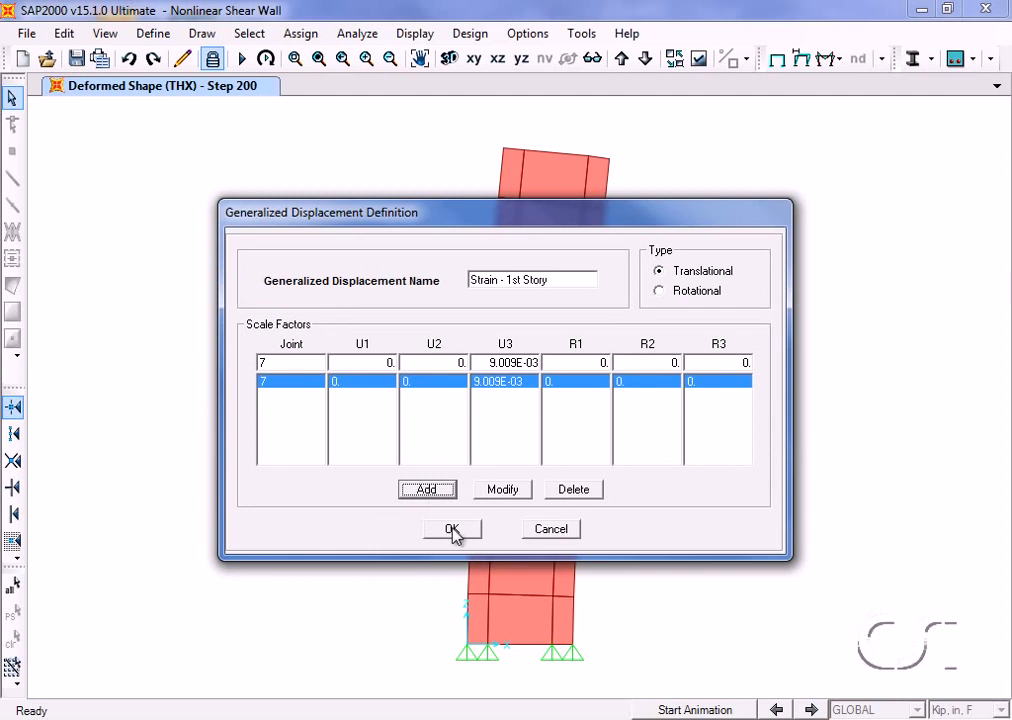
Save the Strain - 1st Story generalized displacement and remove Drift-Roof from the vertical functions of the plot definition.
{"action": "left_click", "coordinate": [451, 529]}
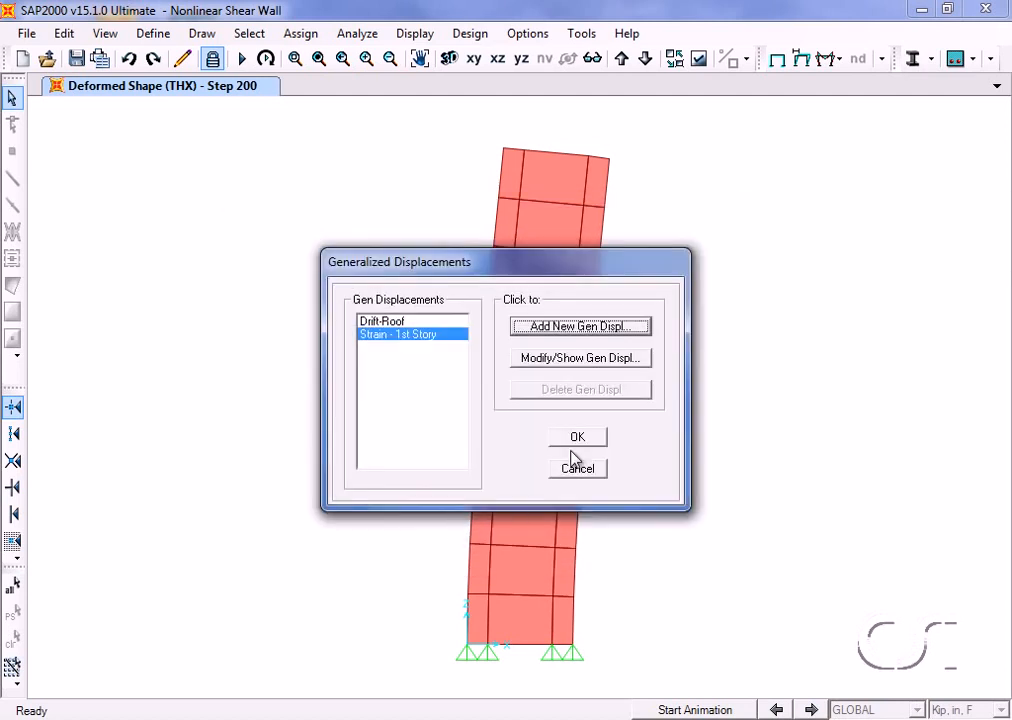
{"action": "left_click", "coordinate": [578, 440]}
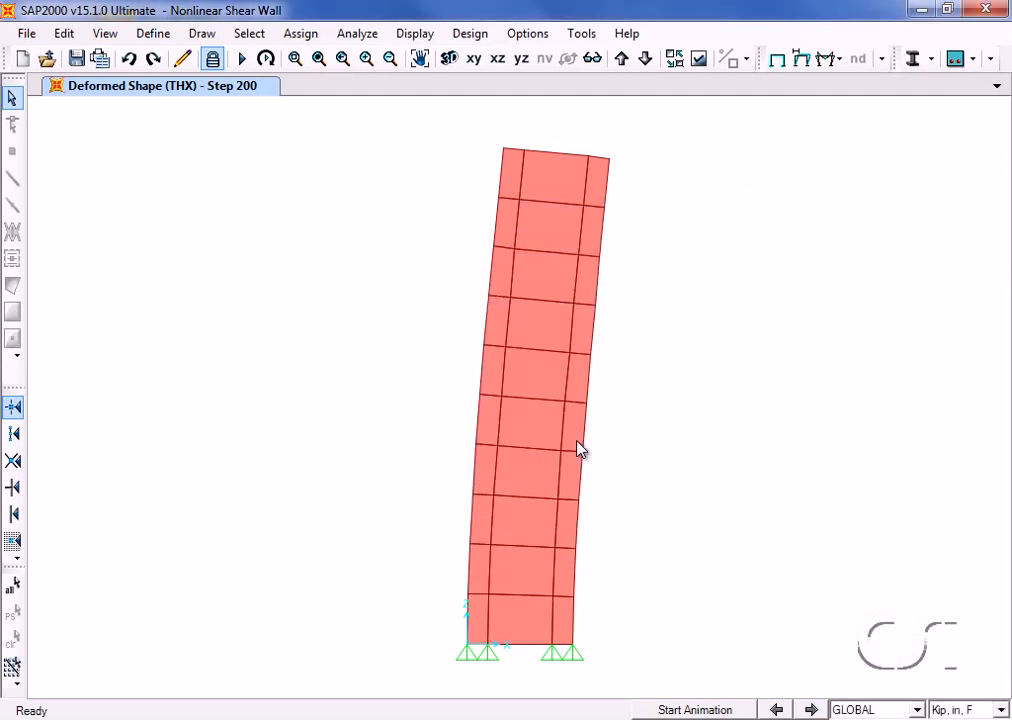
{"action": "left_click", "coordinate": [415, 34]}
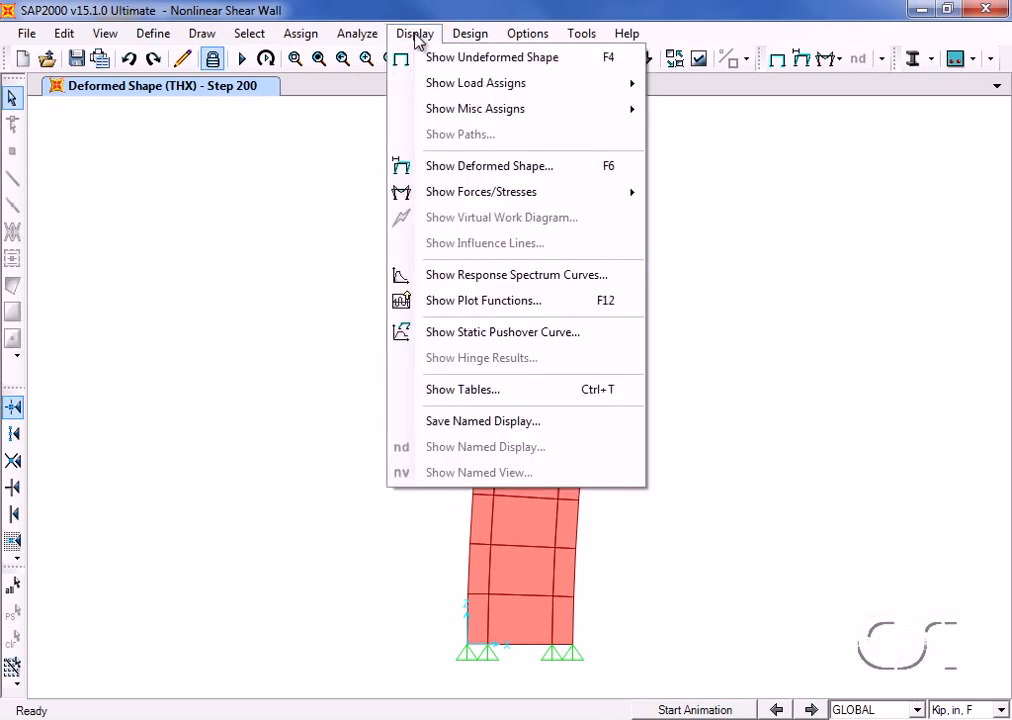
{"action": "left_click", "coordinate": [511, 304]}
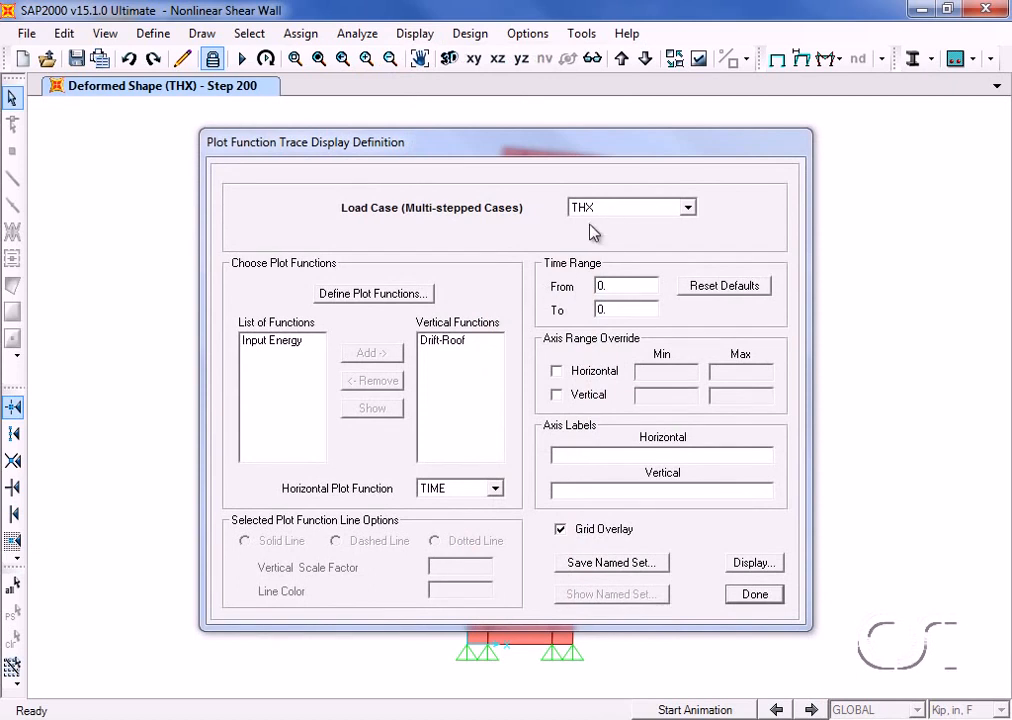
{"action": "left_click", "coordinate": [450, 343]}
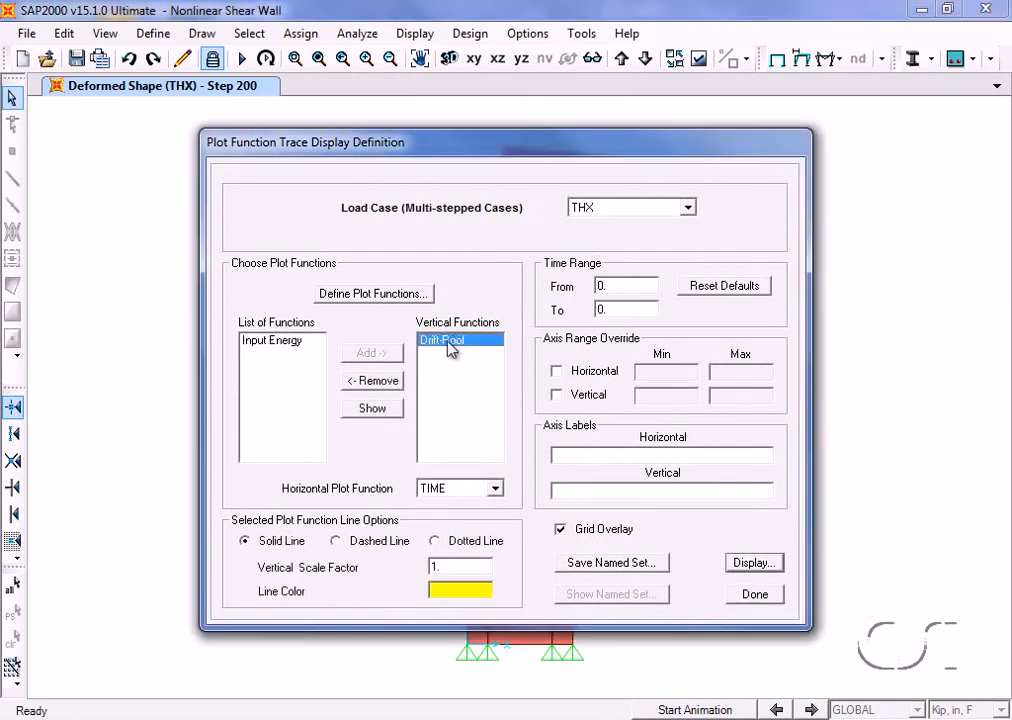
{"action": "left_click", "coordinate": [389, 381]}
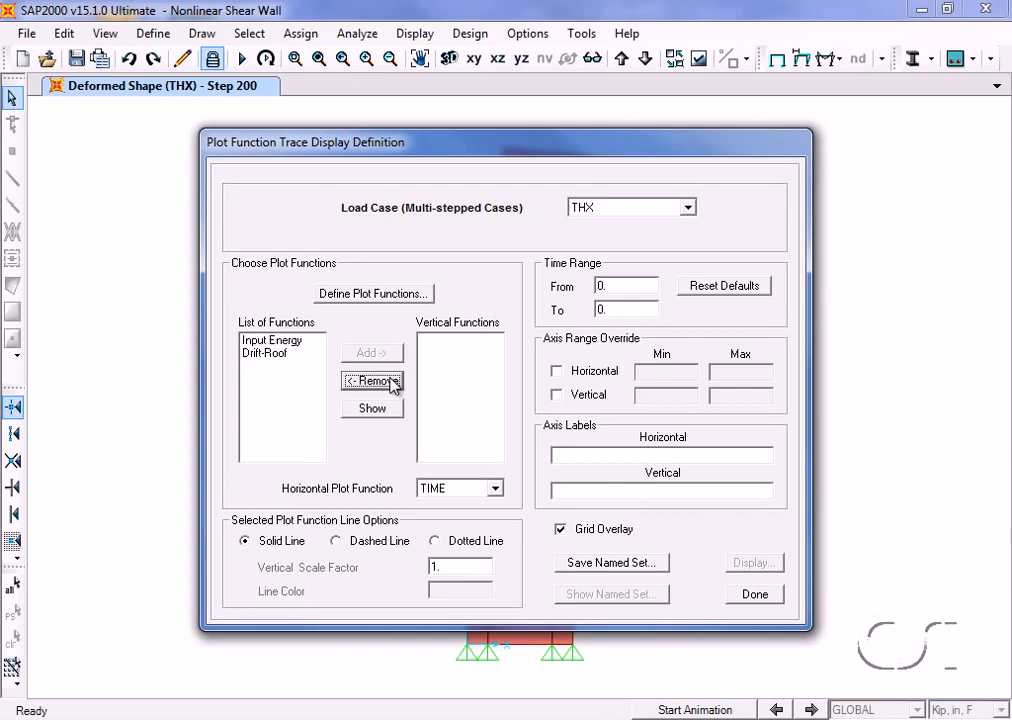
Define a generalized displacement plot function for Strain - 1st Story.
{"action": "left_click", "coordinate": [384, 298]}
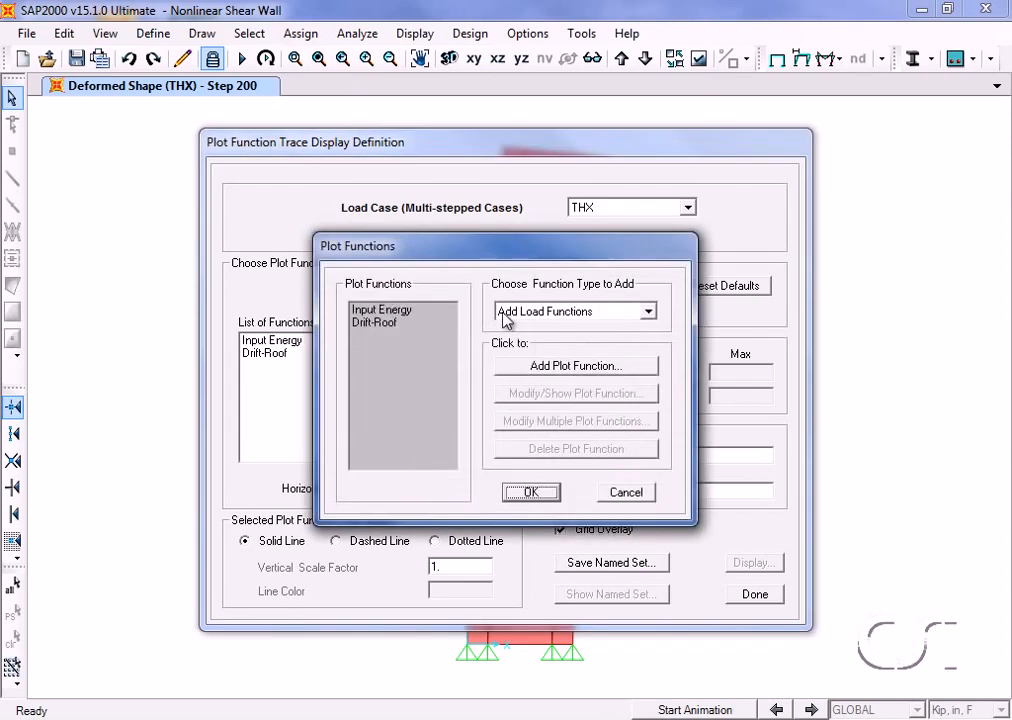
{"action": "left_click", "coordinate": [530, 312]}
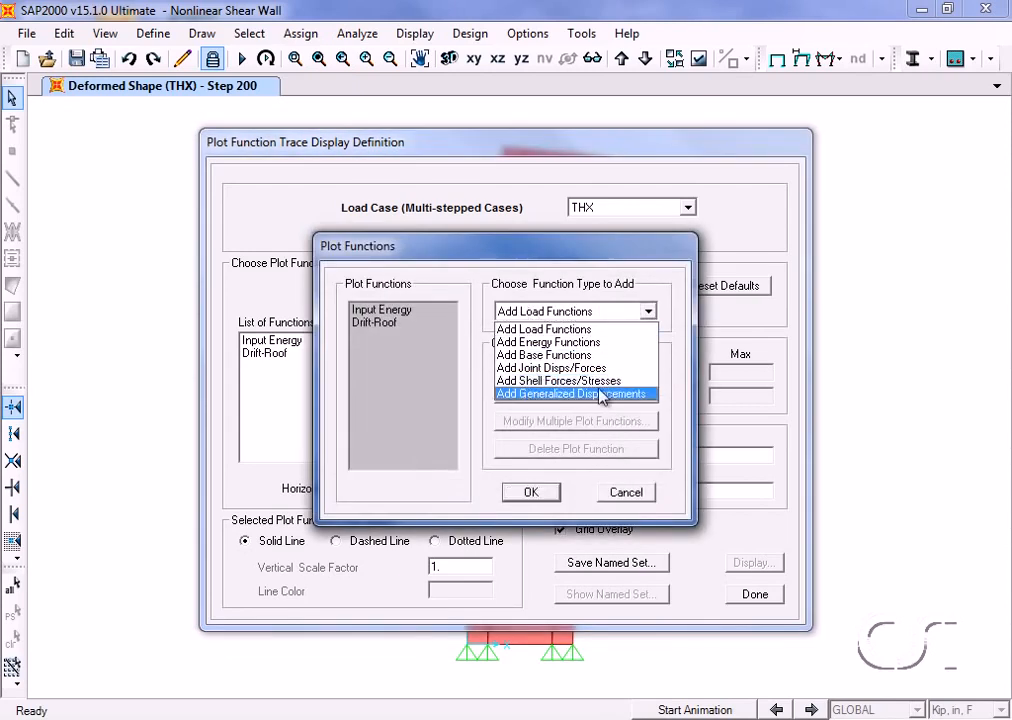
{"action": "left_click", "coordinate": [638, 394]}
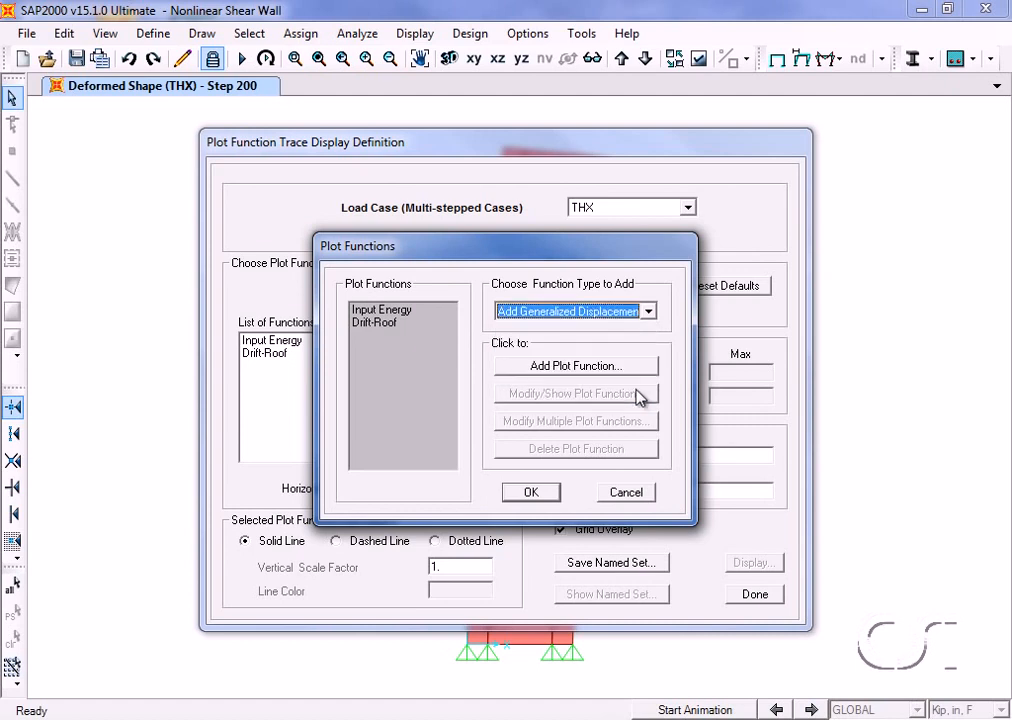
{"action": "left_click", "coordinate": [578, 366]}
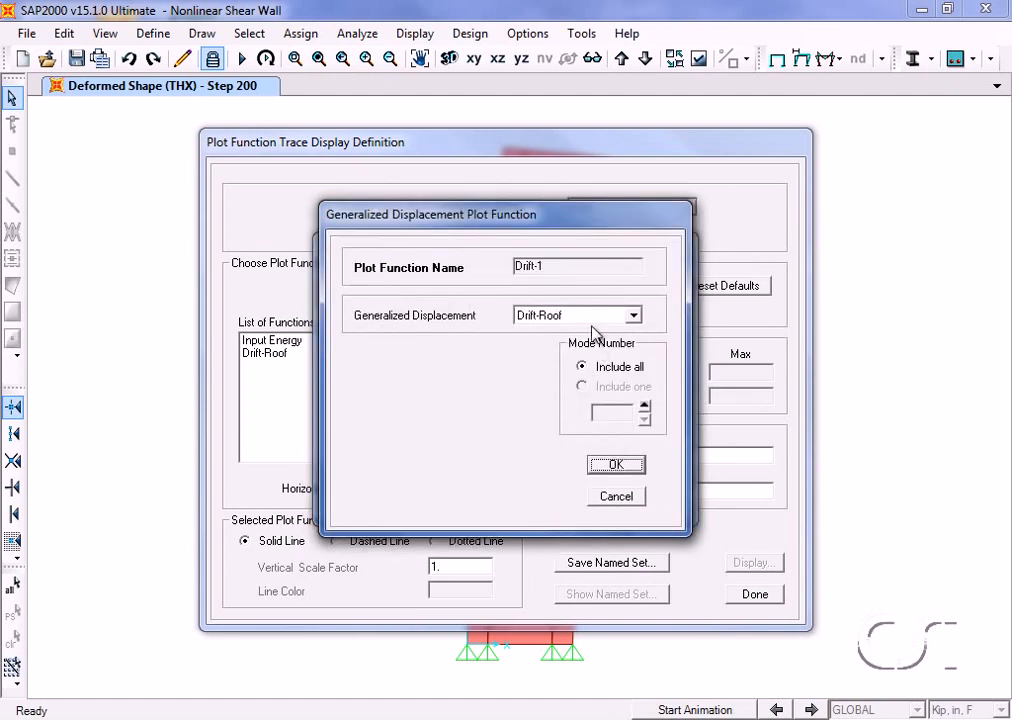
{"action": "left_click", "coordinate": [597, 316]}
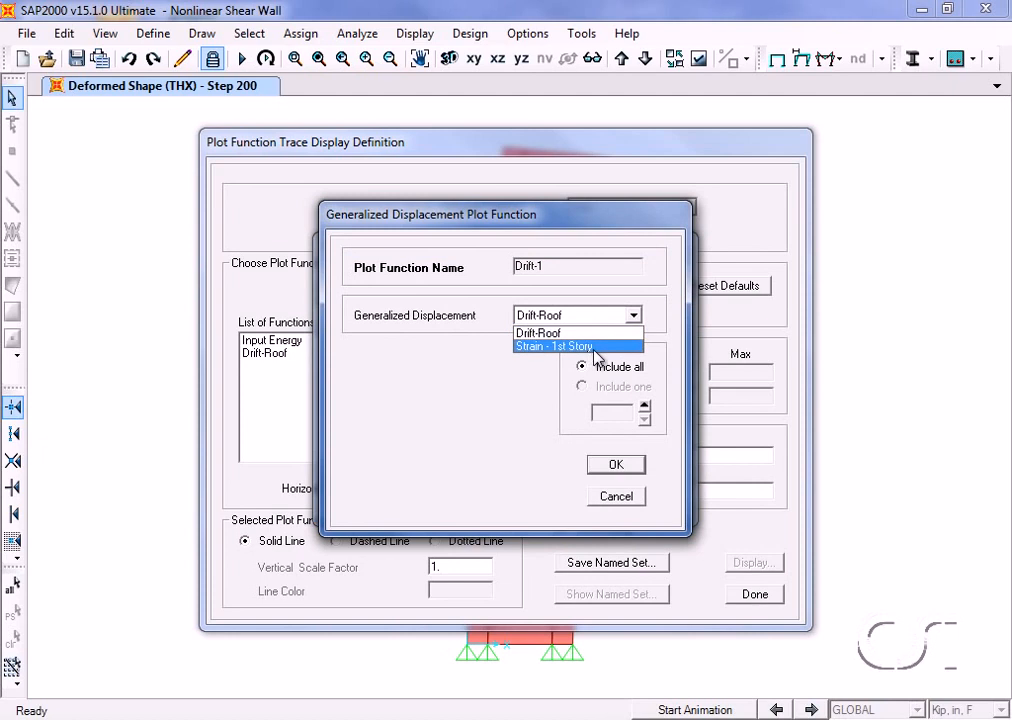
{"action": "left_click", "coordinate": [595, 347]}
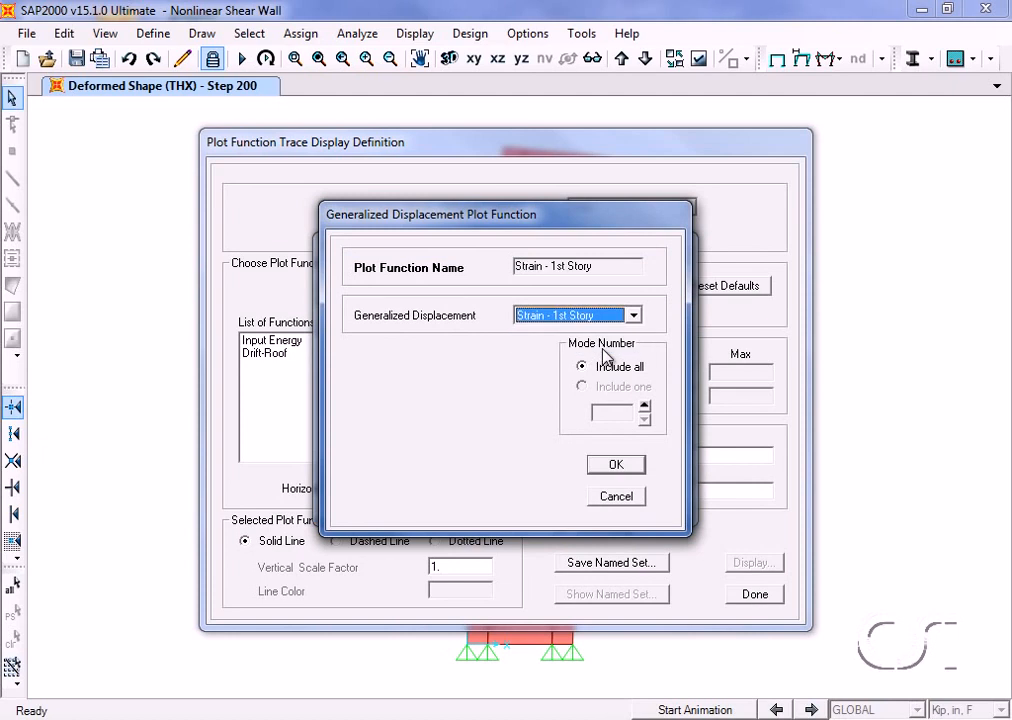
{"action": "left_click", "coordinate": [617, 465]}
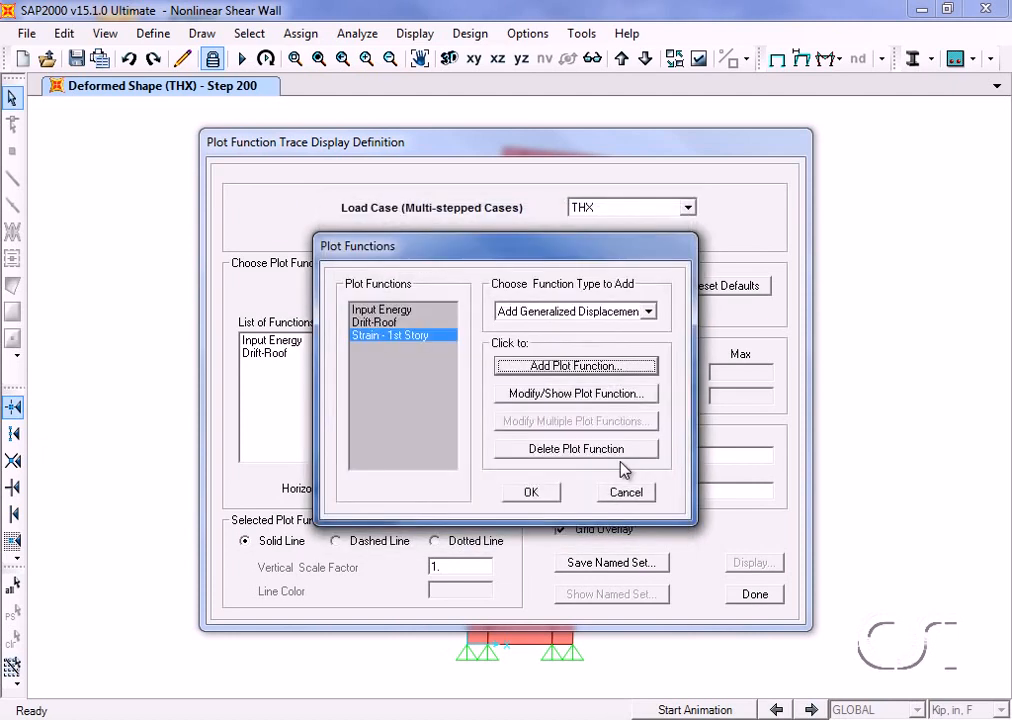
{"action": "left_click", "coordinate": [533, 492]}
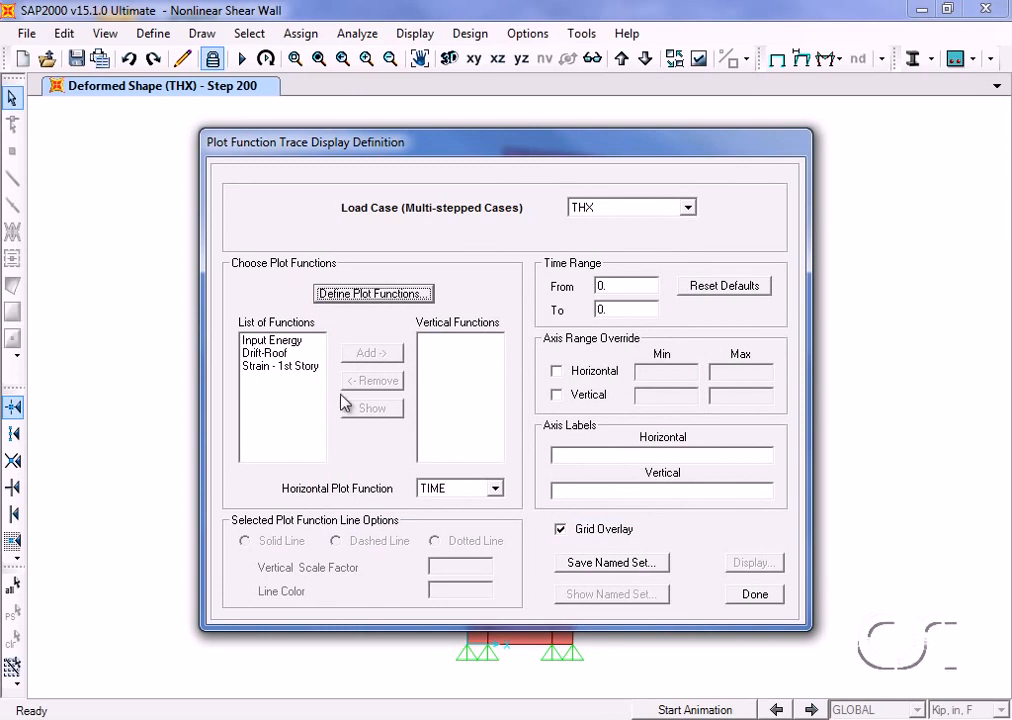
Plot the Strain - 1st Story function against time for the THX load case, examine the strain trace and close the plot.
{"action": "left_click", "coordinate": [295, 367]}
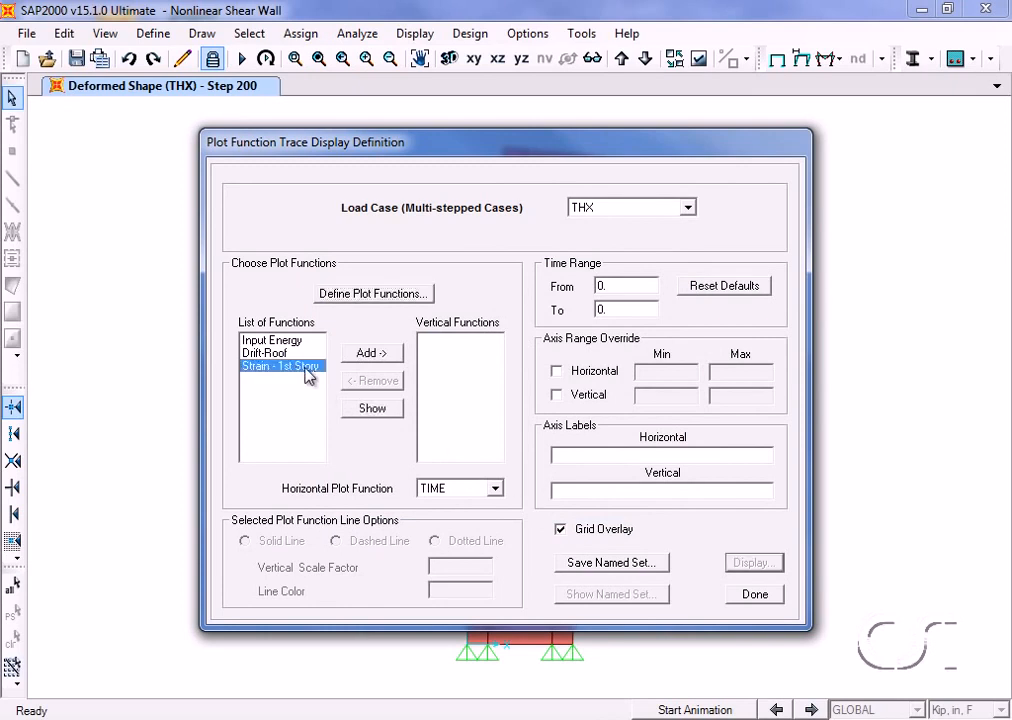
{"action": "left_click", "coordinate": [363, 356]}
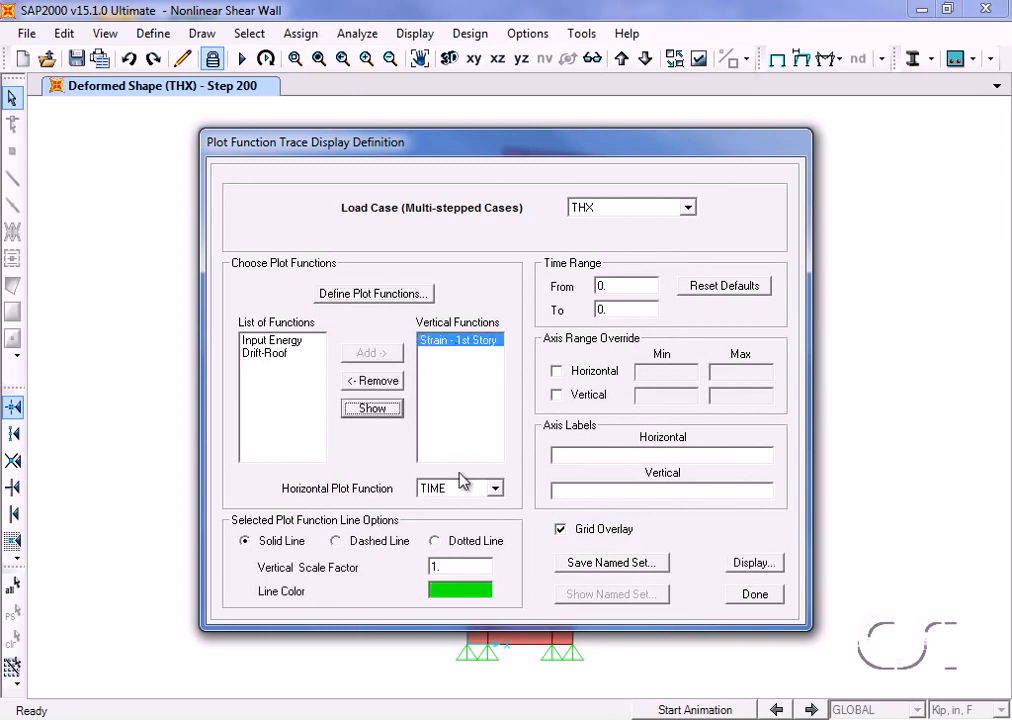
{"action": "left_click", "coordinate": [752, 563]}
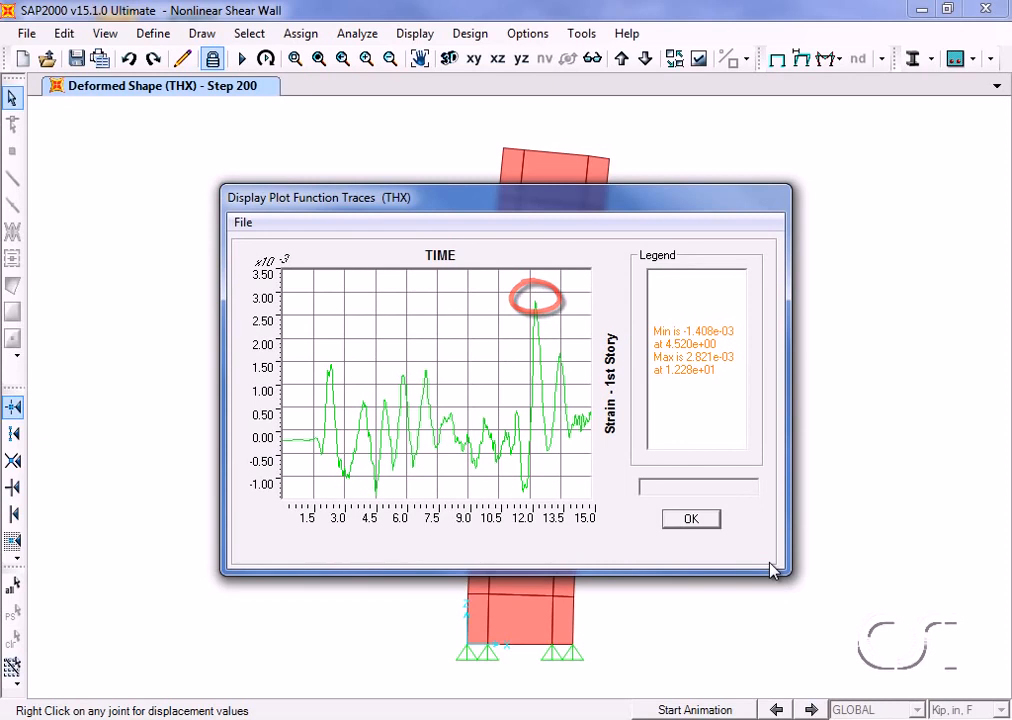
{"action": "left_click", "coordinate": [699, 521]}
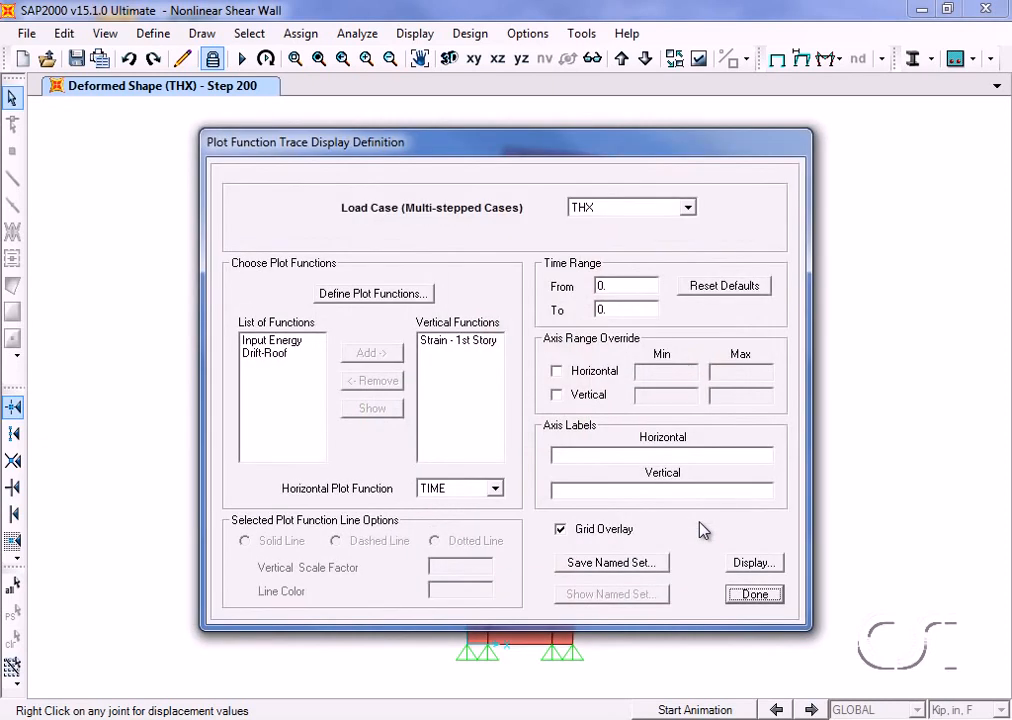
{"action": "left_click", "coordinate": [754, 596]}
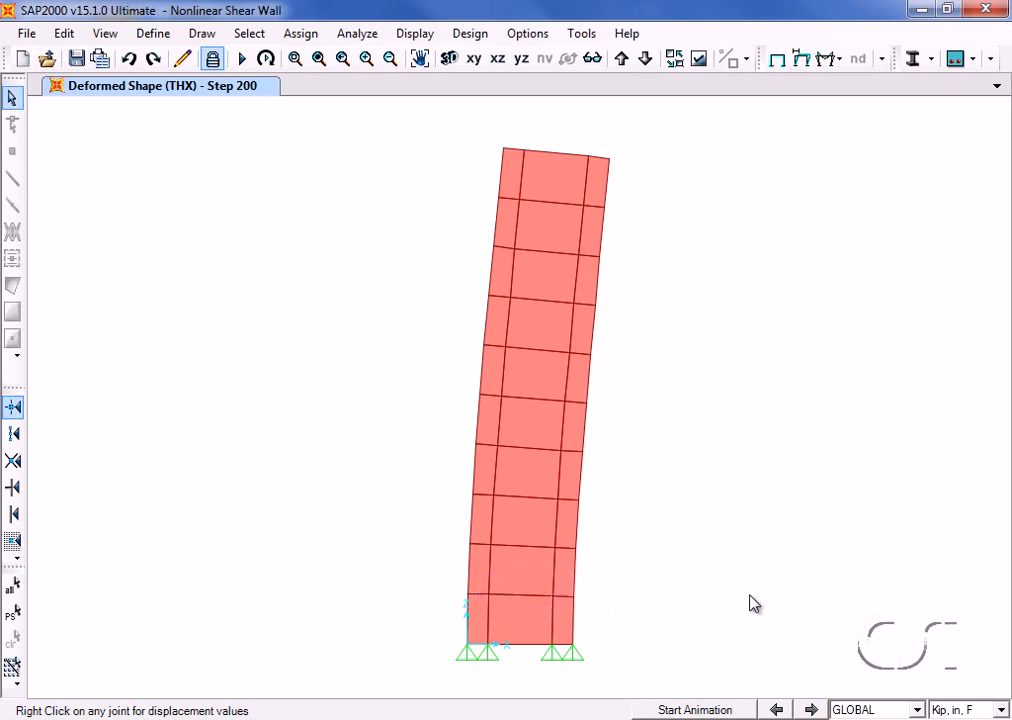
Start a new translational generalized displacement and name it Rot - 1st Story.
{"action": "left_click", "coordinate": [156, 34]}
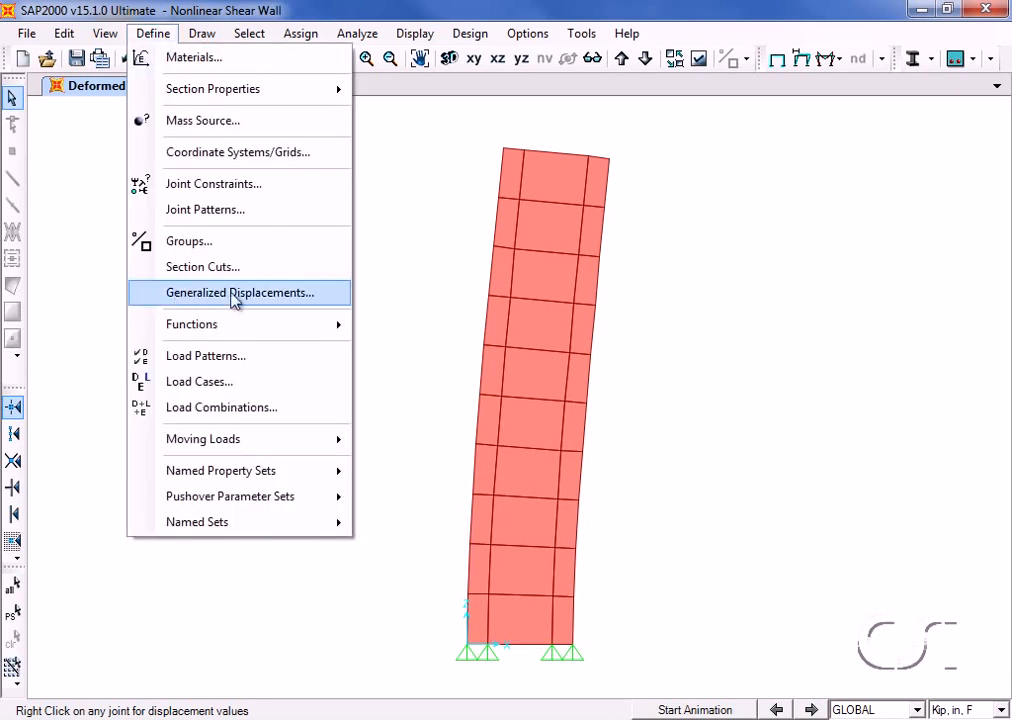
{"action": "left_click", "coordinate": [251, 298]}
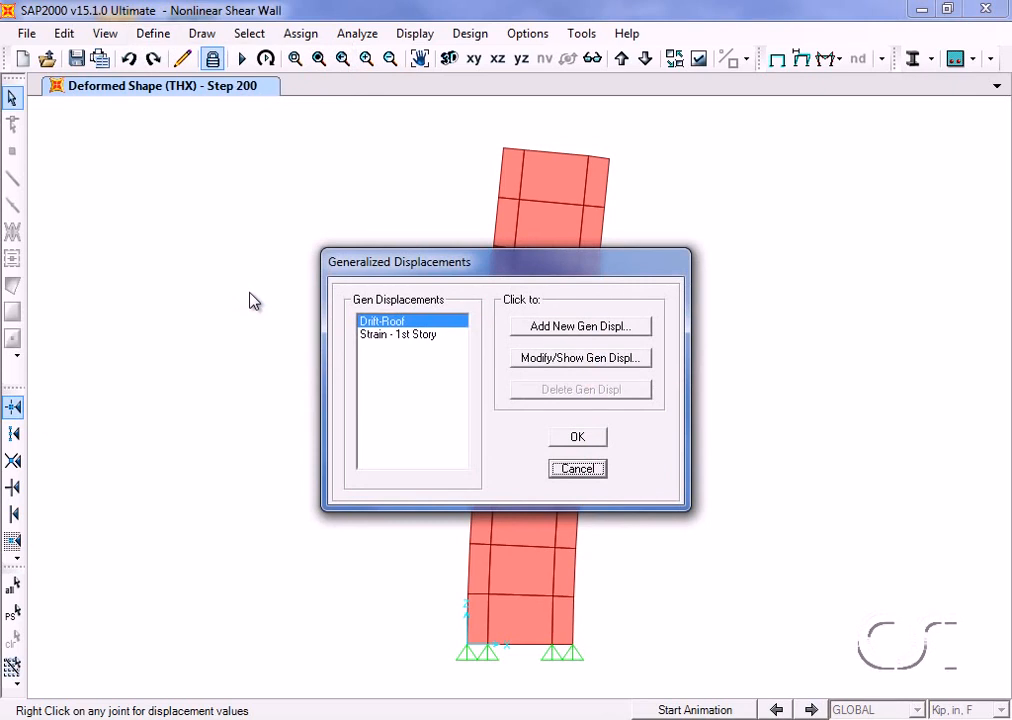
{"action": "left_click", "coordinate": [558, 328]}
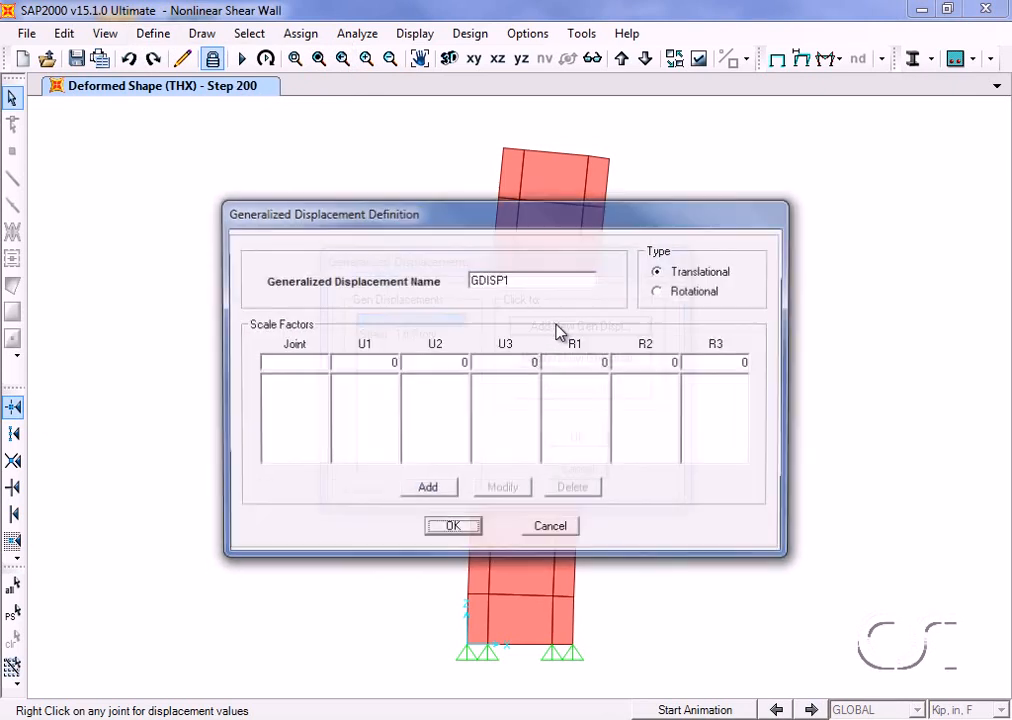
{"action": "double_click", "coordinate": [524, 284]}
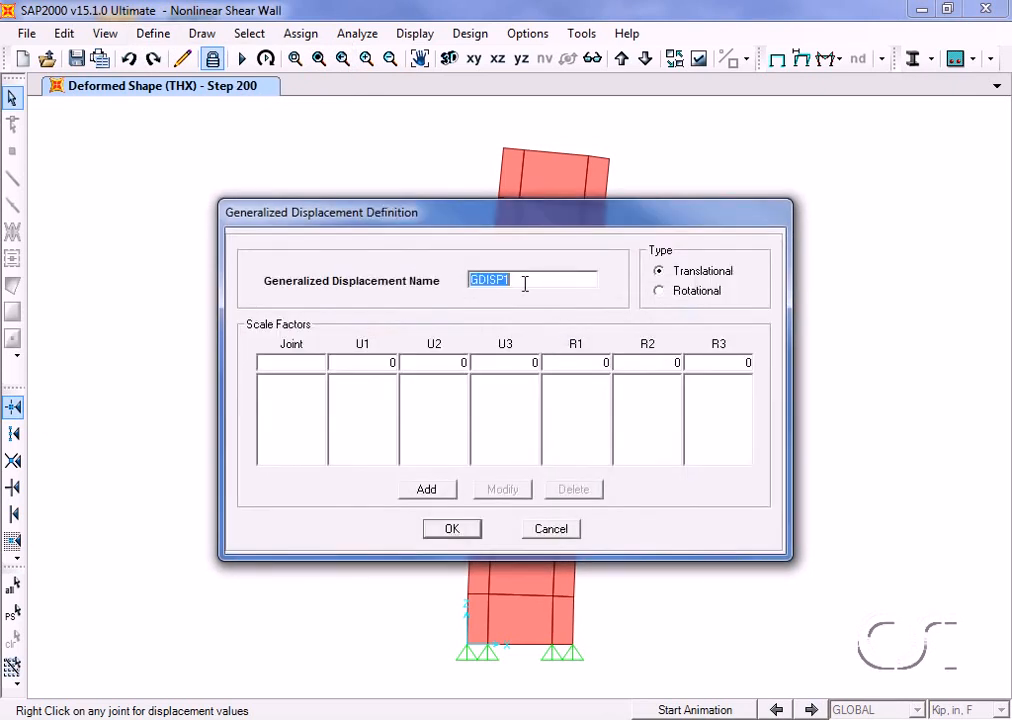
{"action": "type", "text": "Rot - 1st Story"}
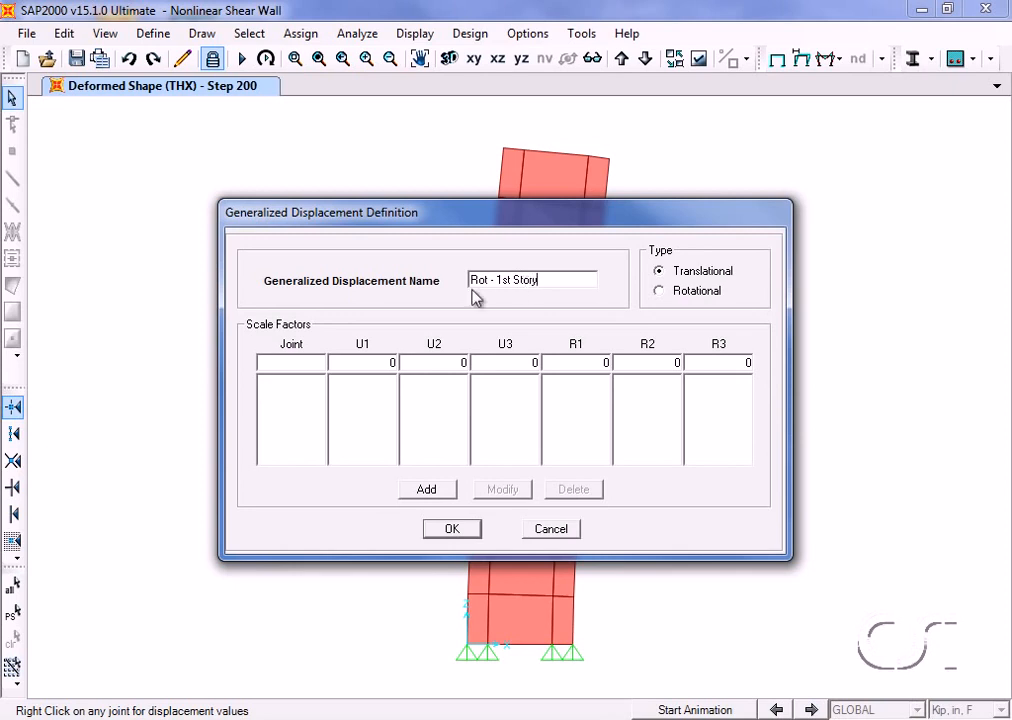
Add joint 7 with a U3 scale factor of 1/240 to the Rot - 1st Story generalized displacement.
{"action": "left_click", "coordinate": [312, 365]}
{"action": "type", "text": "7"}
{"action": "left_click", "coordinate": [516, 363]}
{"action": "type", "text": "1/240"}
{"action": "left_click", "coordinate": [427, 489]}
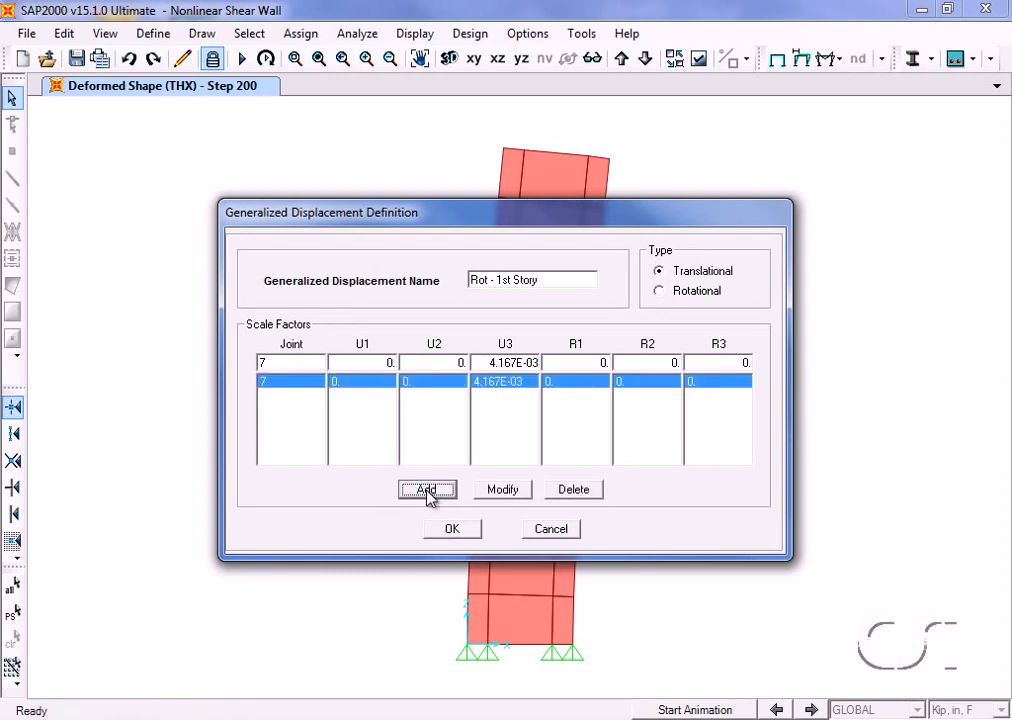
Add joint 18 with a U3 scale factor of -4.167E-03 to Rot - 1st Story and save the generalized displacement.
{"action": "double_click", "coordinate": [288, 362]}
{"action": "type", "text": "18"}
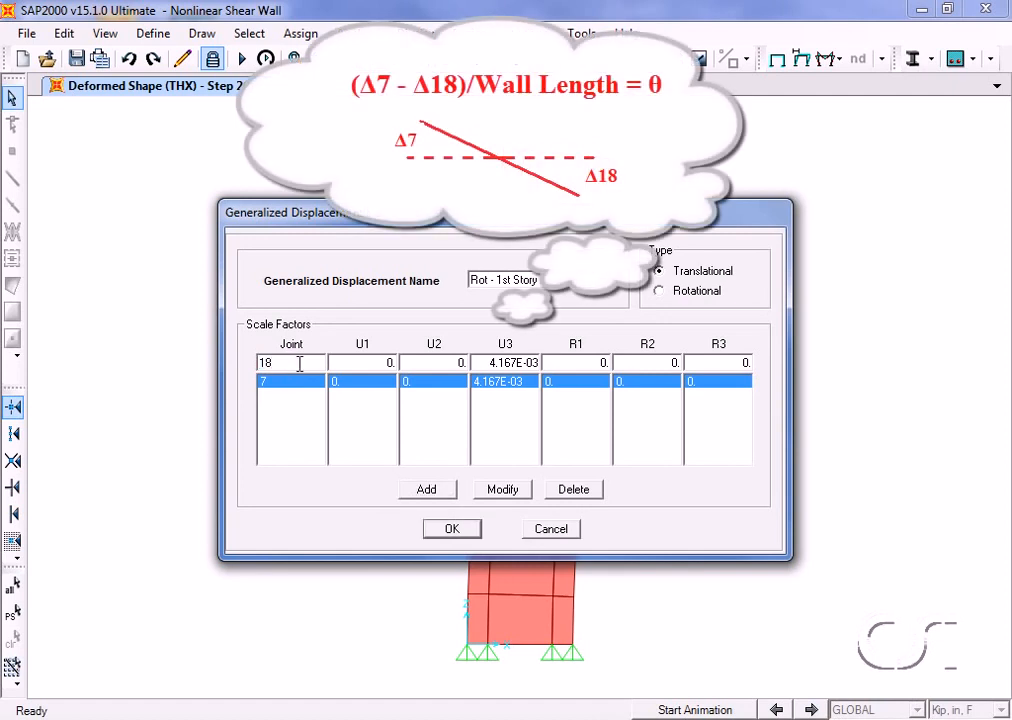
{"action": "double_click", "coordinate": [491, 362]}
{"action": "left_click", "coordinate": [491, 363]}
{"action": "type", "text": "-"}
{"action": "left_click", "coordinate": [426, 491]}
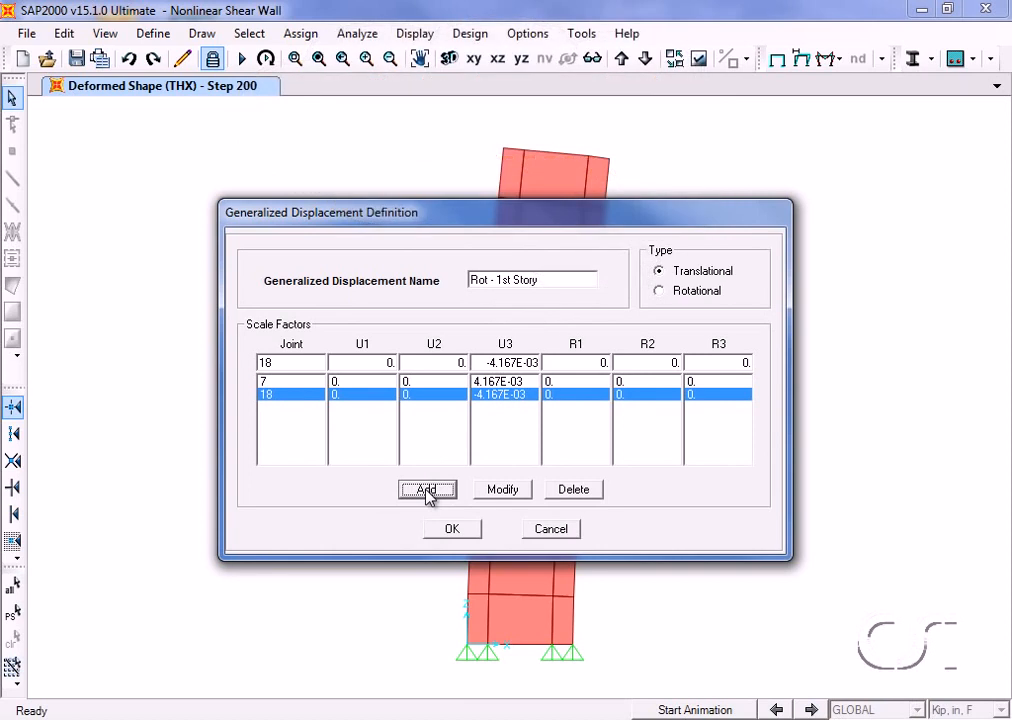
{"action": "left_click", "coordinate": [453, 535]}
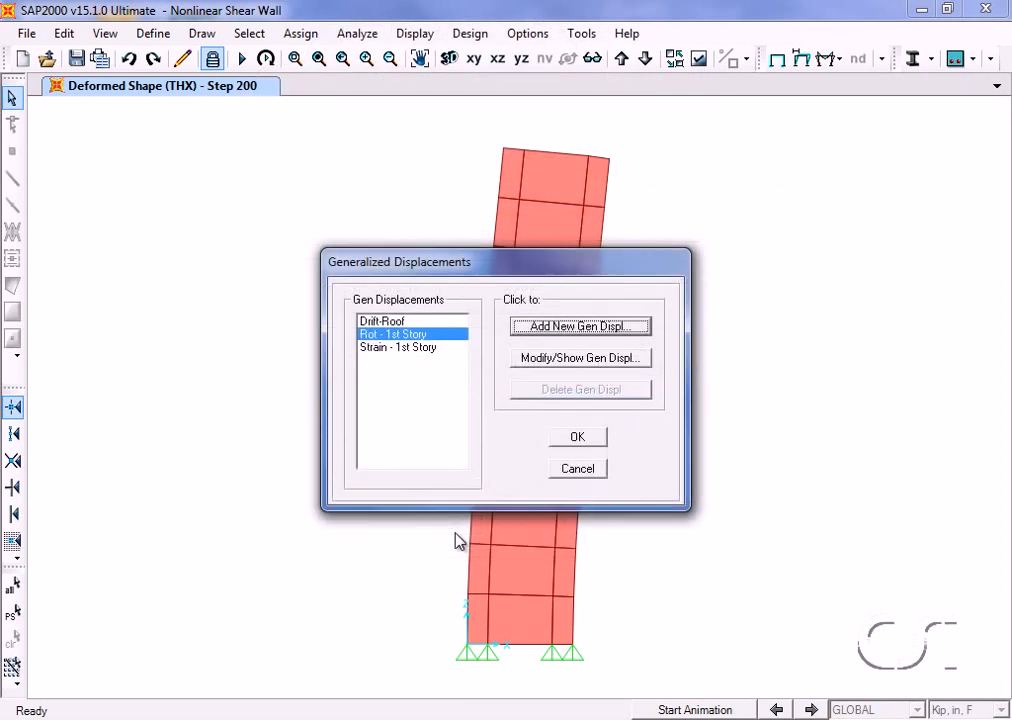
{"action": "left_click", "coordinate": [580, 440]}
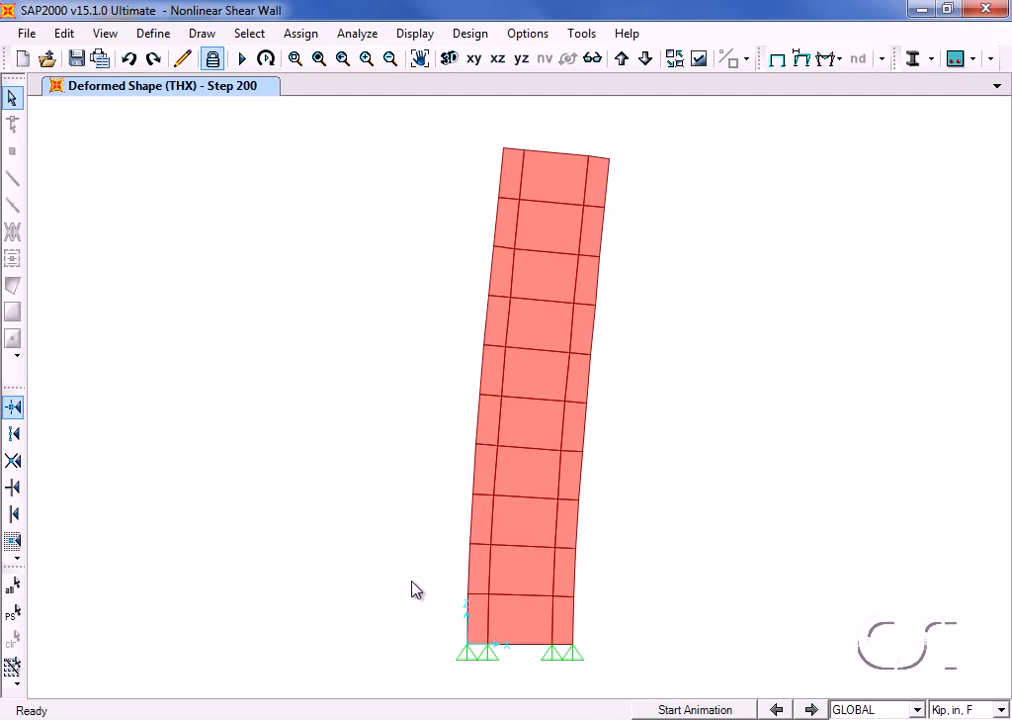
Assign the three first-story wall areas and the four joints along their top edge to a new group named 1st Story.
{"action": "left_click_drag", "start_coordinate": [628, 612], "coordinate": [418, 620]}
{"action": "left_click_drag", "start_coordinate": [454, 578], "coordinate": [591, 610]}
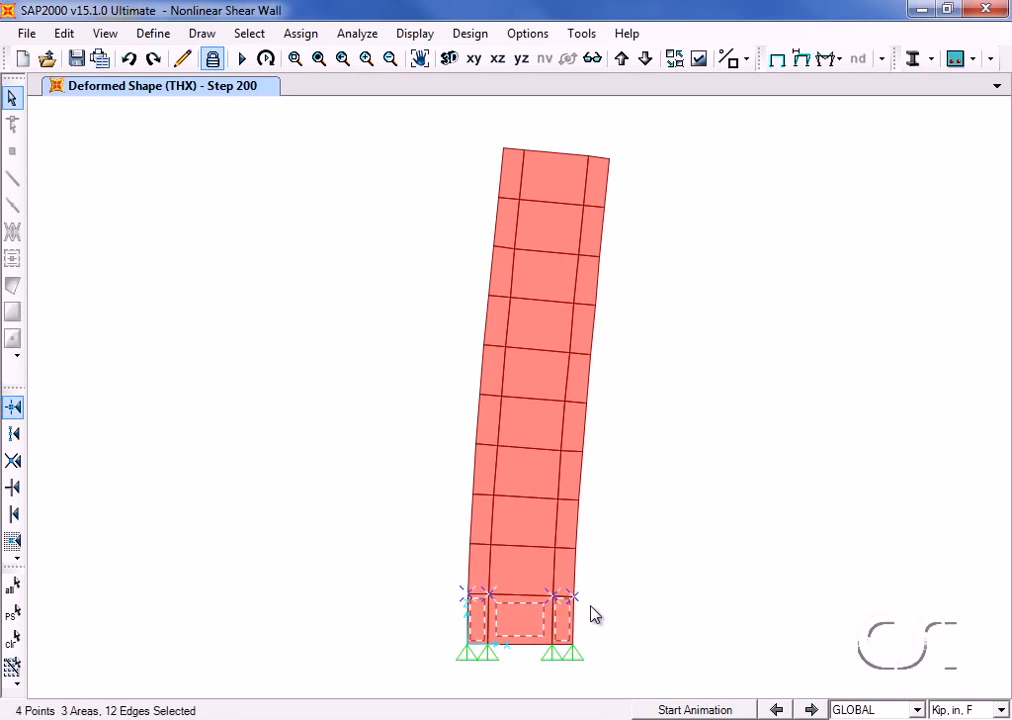
{"action": "left_click", "coordinate": [305, 34]}
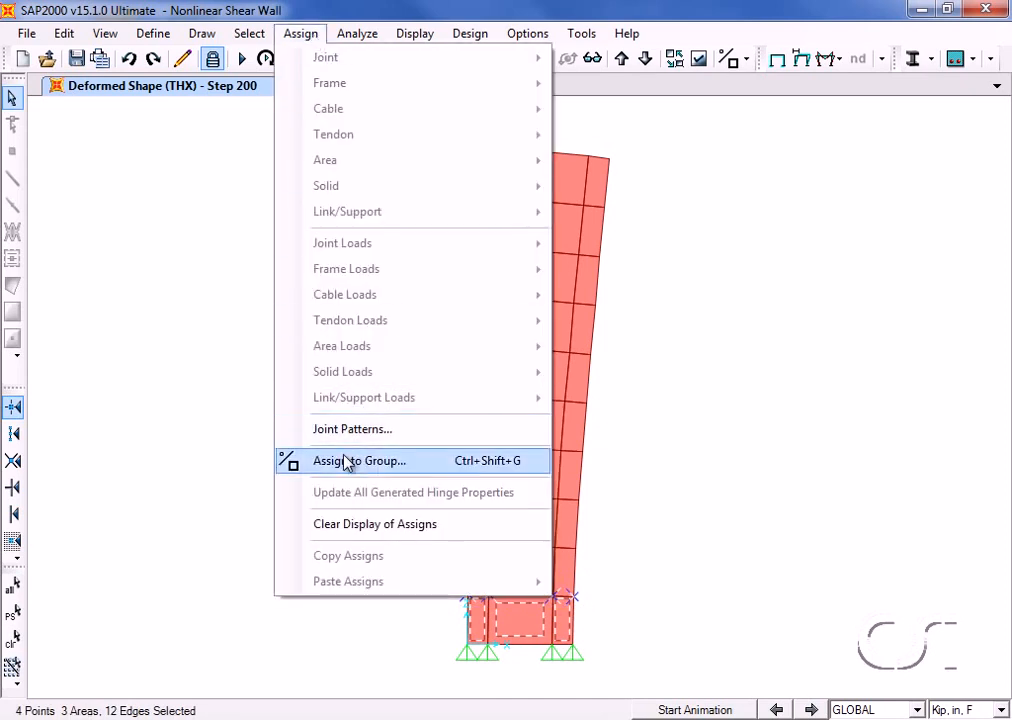
{"action": "left_click", "coordinate": [410, 463]}
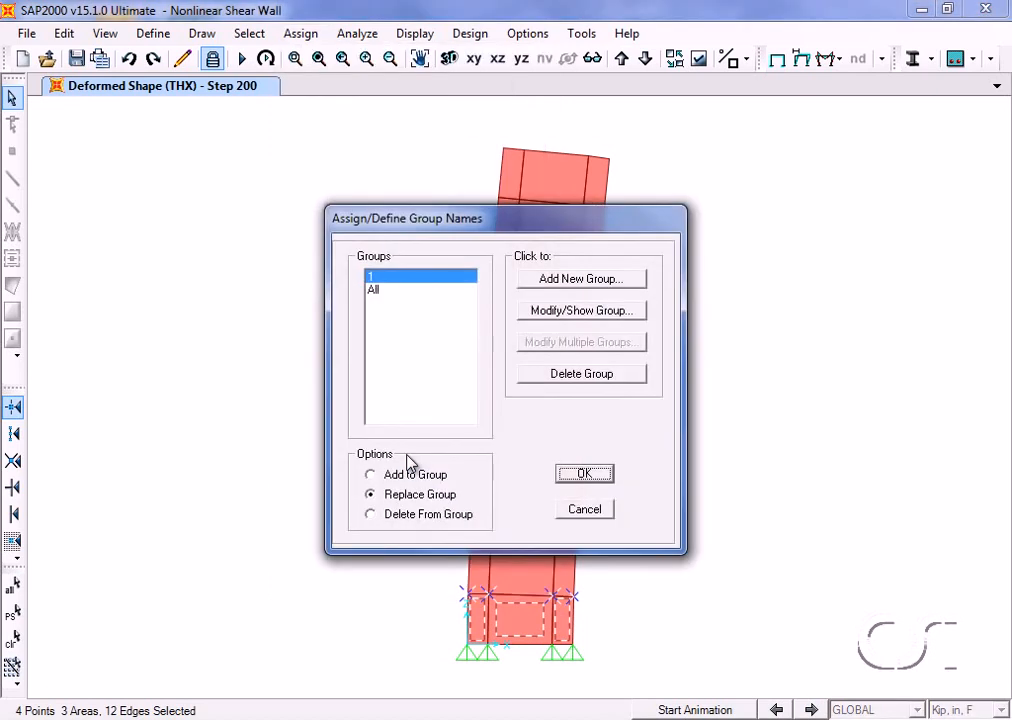
{"action": "left_click", "coordinate": [584, 282]}
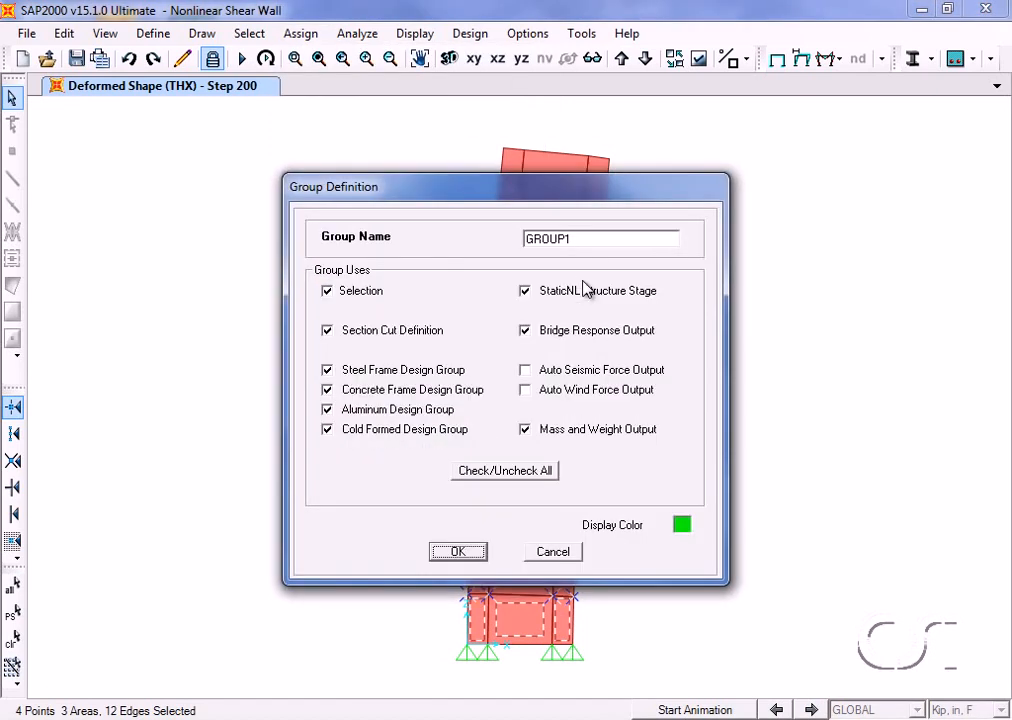
{"action": "double_click", "coordinate": [581, 237]}
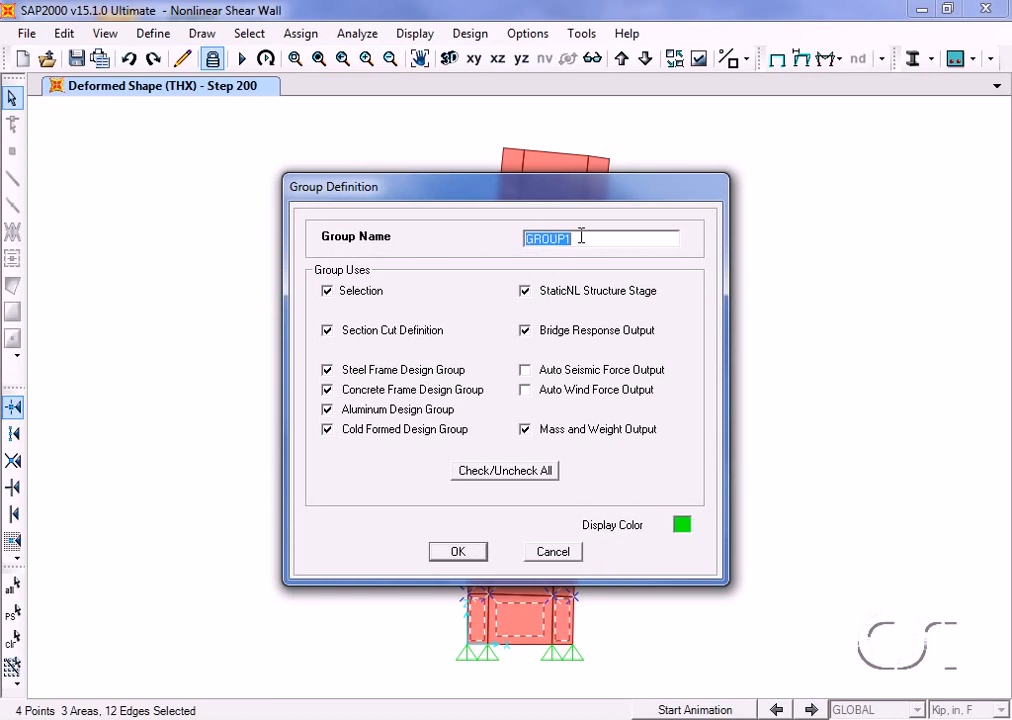
{"action": "type", "text": "1st Story"}
{"action": "left_click", "coordinate": [461, 549]}
{"action": "left_click", "coordinate": [585, 476]}
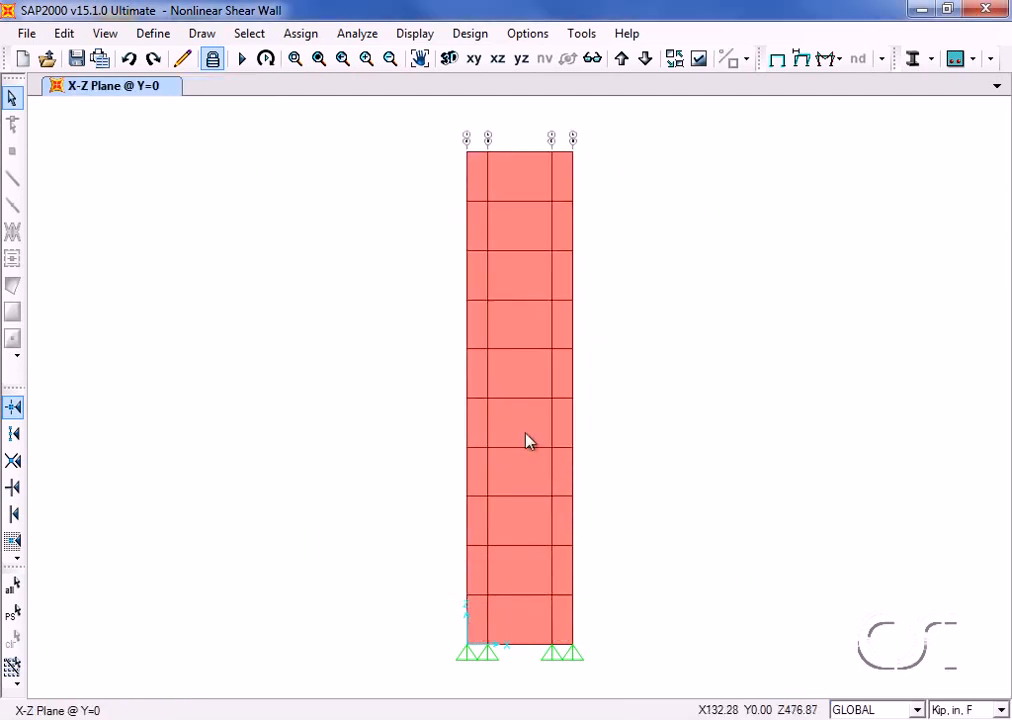
Define a section cut based on the 1st Story group, keeping the Analysis result type and default reporting location.
{"action": "left_click", "coordinate": [160, 33]}
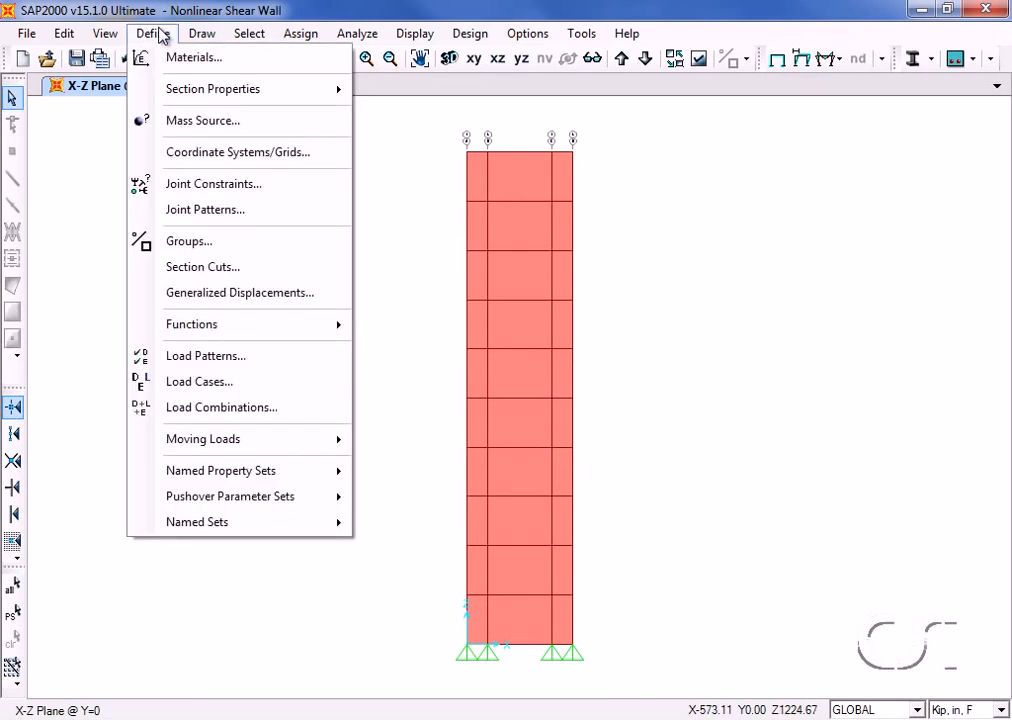
{"action": "left_click", "coordinate": [212, 268]}
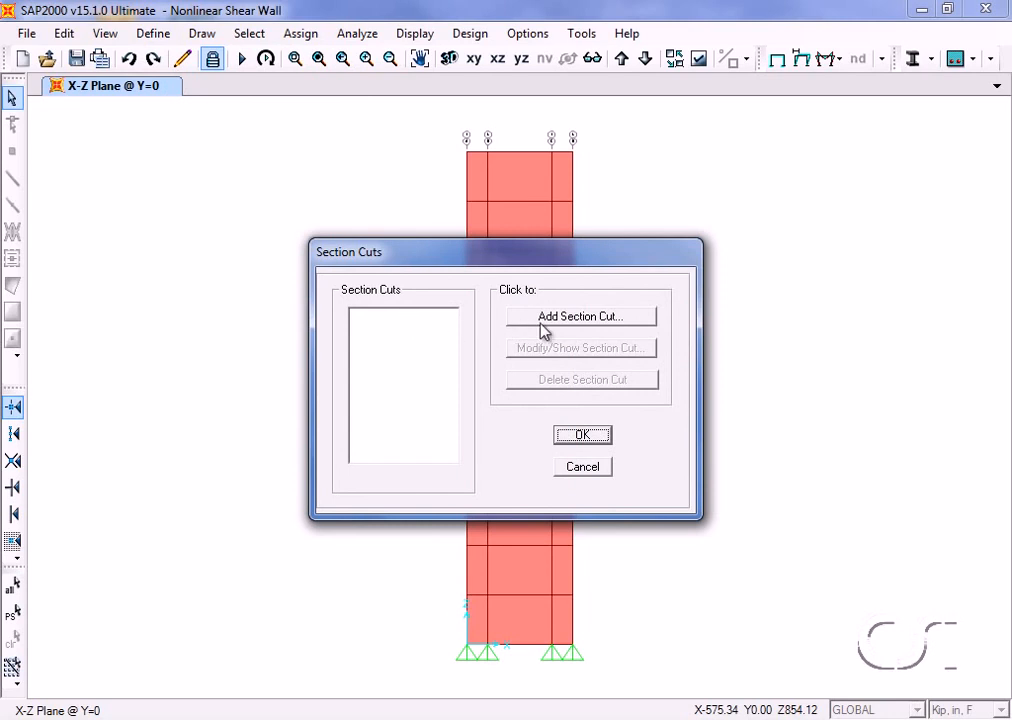
{"action": "left_click", "coordinate": [566, 318]}
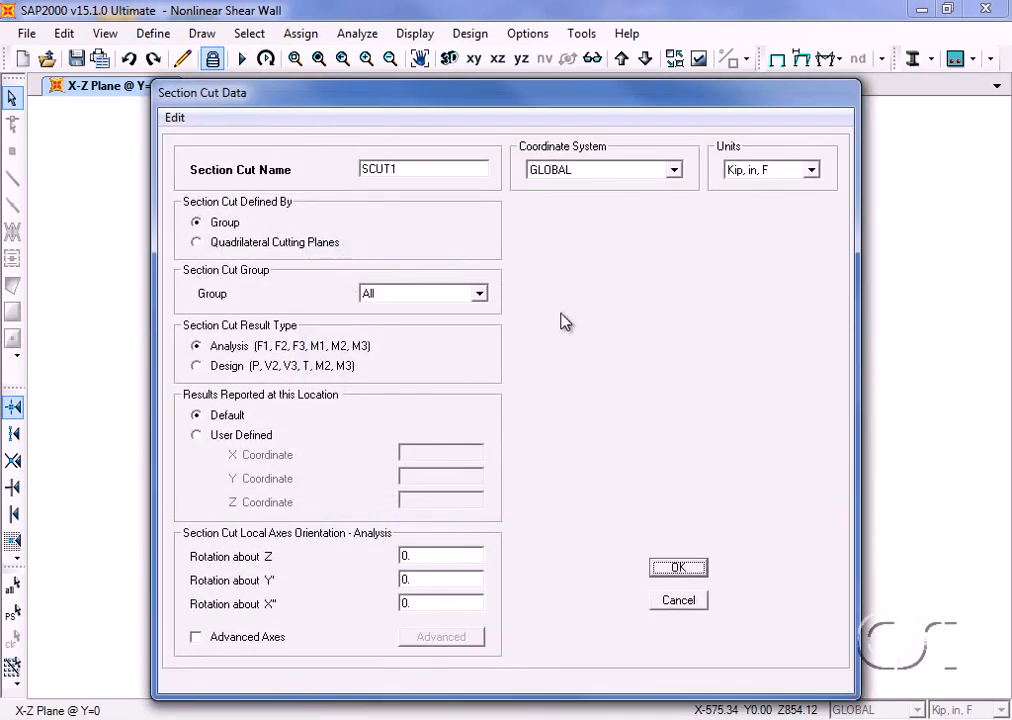
{"action": "left_click", "coordinate": [479, 294]}
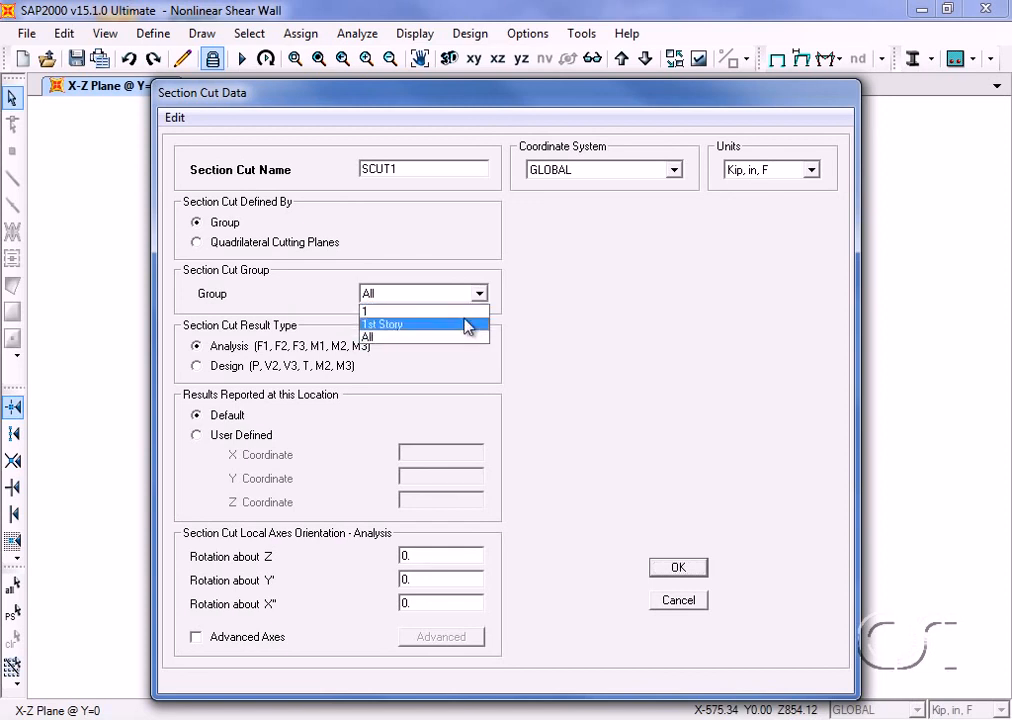
{"action": "left_click", "coordinate": [401, 325]}
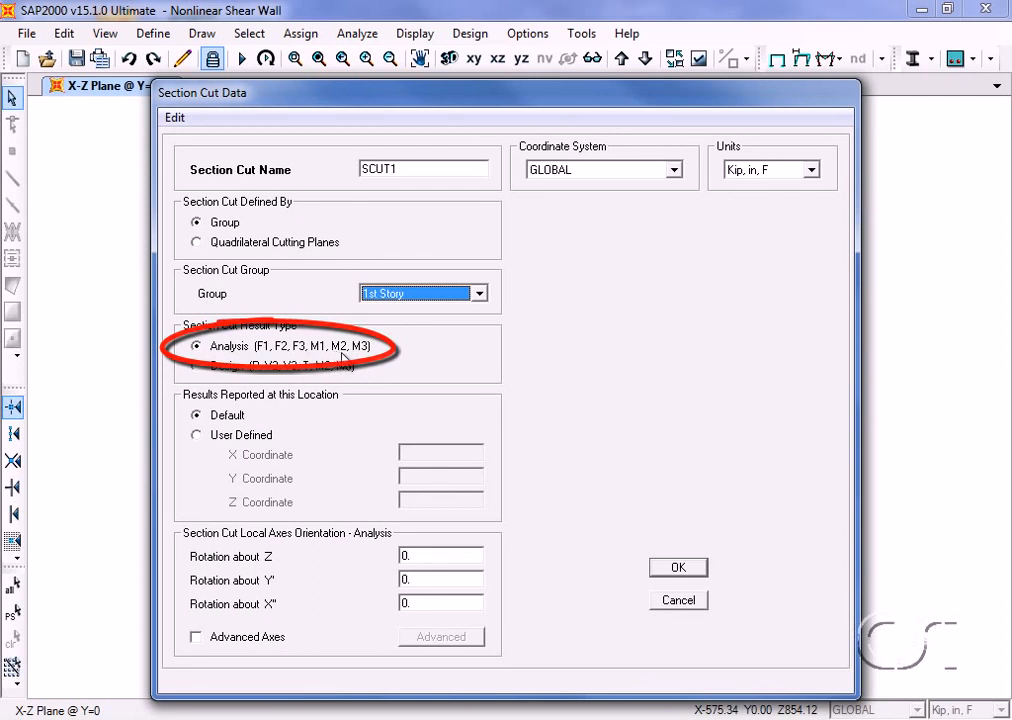
{"action": "left_click", "coordinate": [678, 570]}
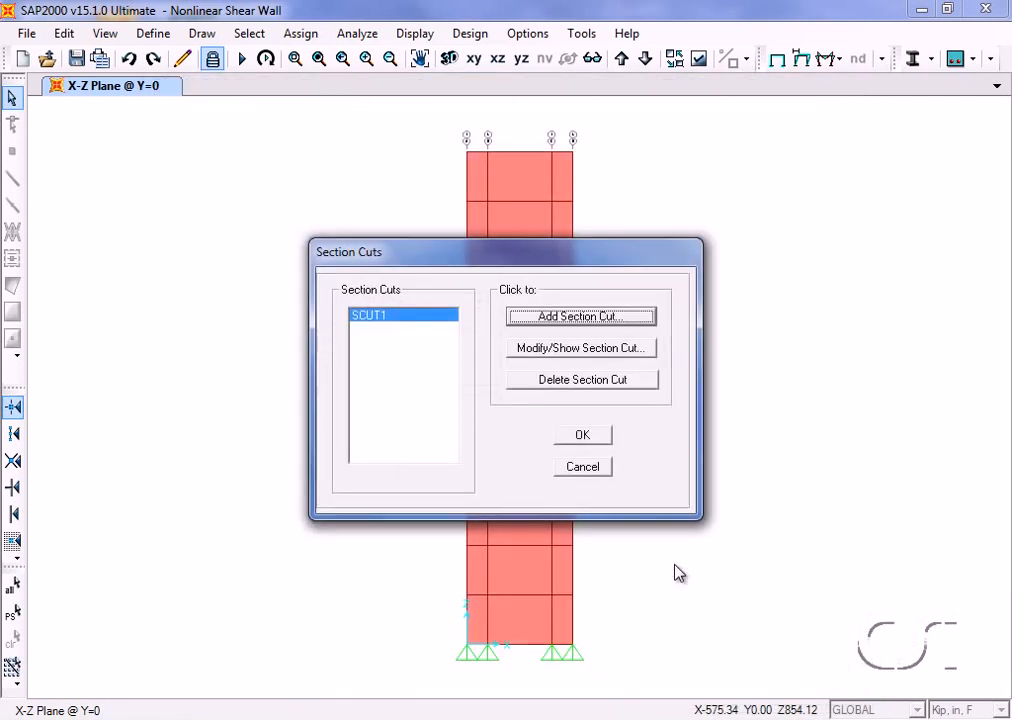
{"action": "left_click", "coordinate": [603, 437]}
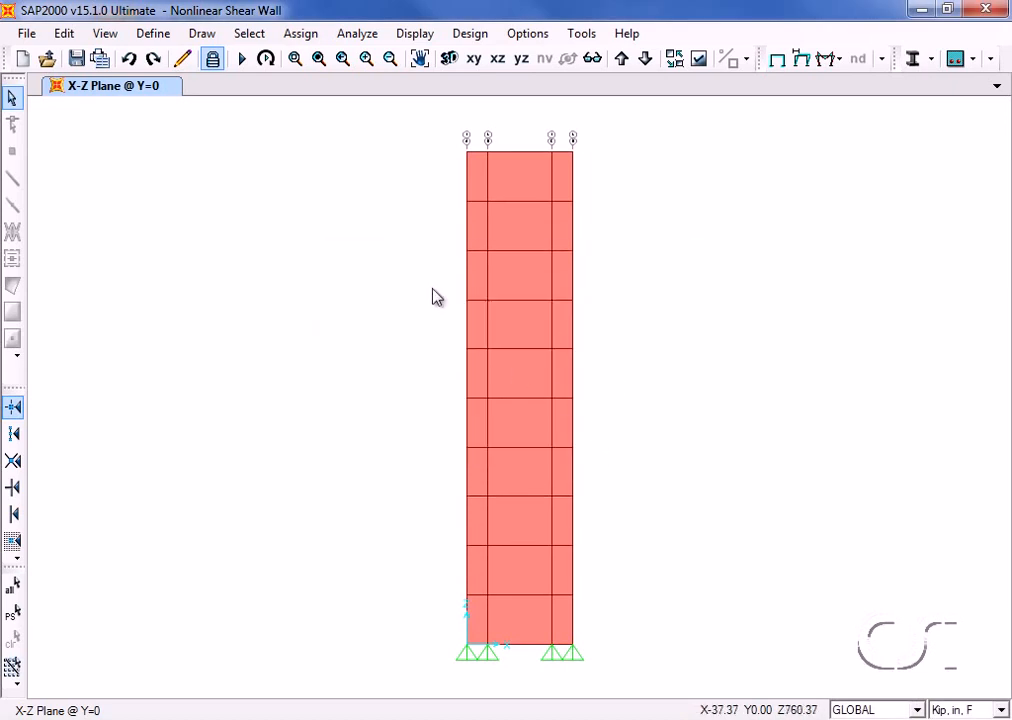
Open the plot function trace definition and remove Strain - 1st Story from the vertical functions.
{"action": "left_click", "coordinate": [414, 36]}
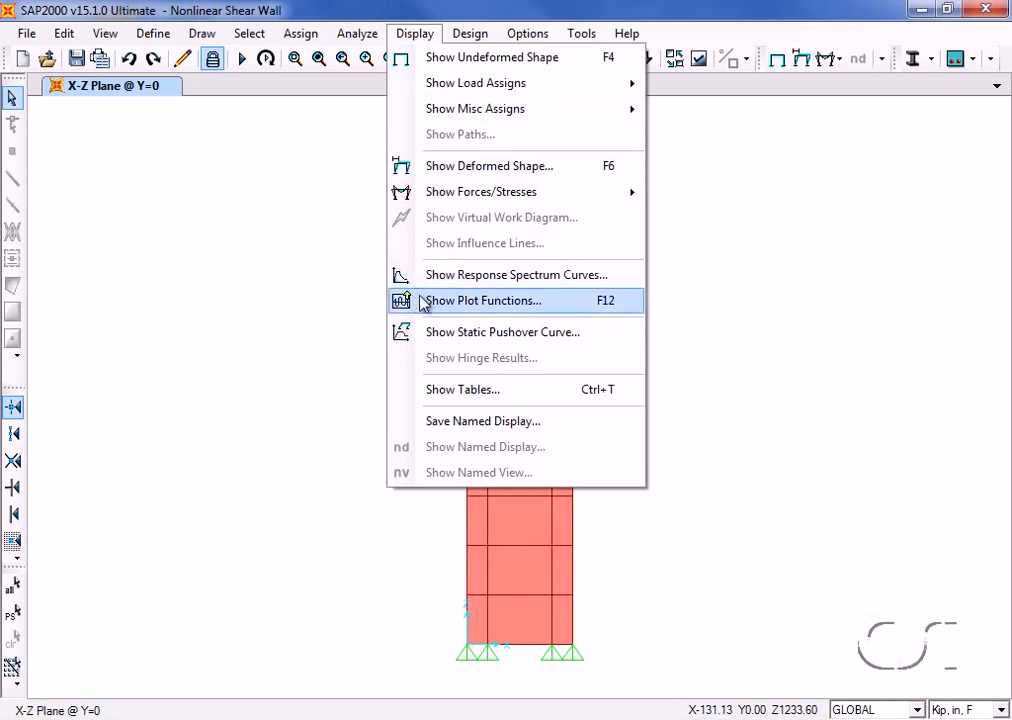
{"action": "left_click", "coordinate": [541, 306]}
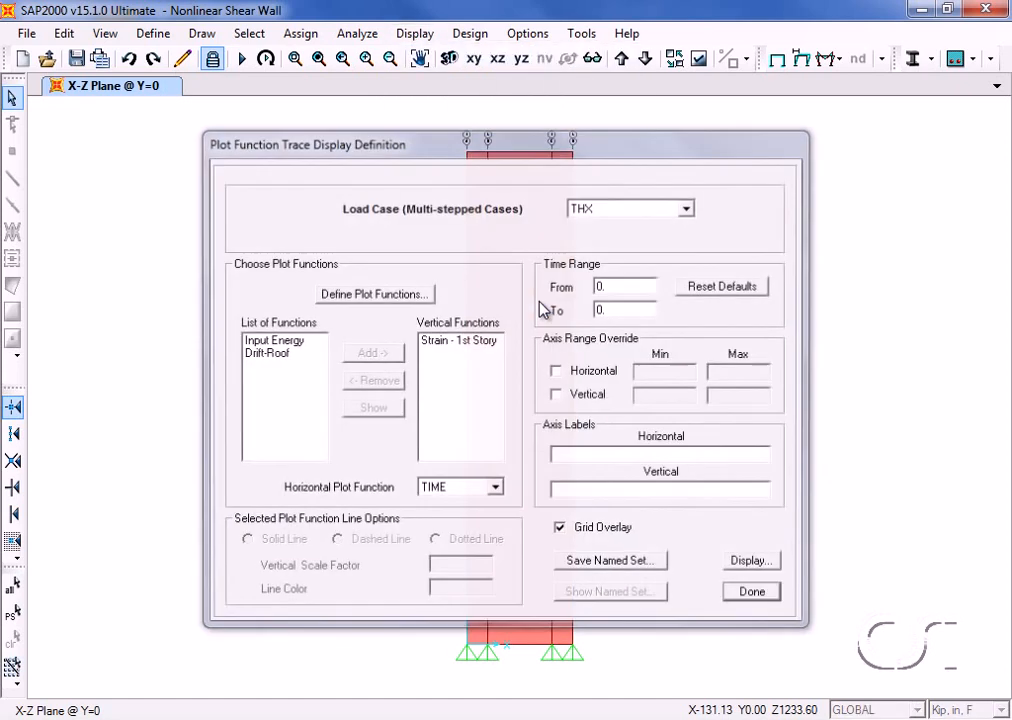
{"action": "left_click", "coordinate": [455, 342]}
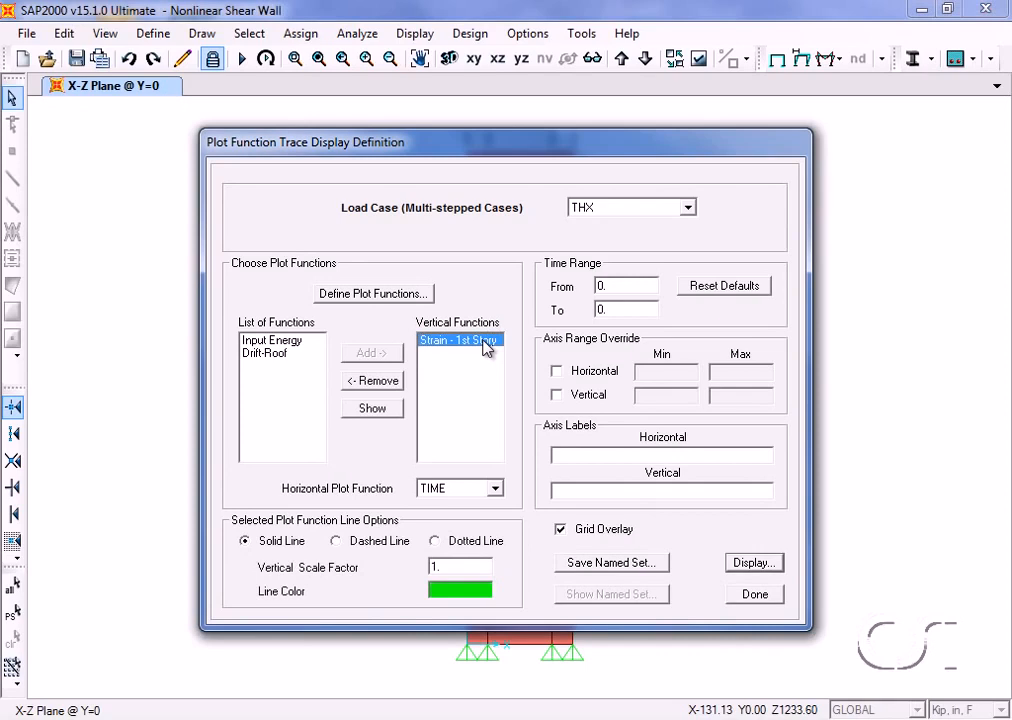
{"action": "left_click", "coordinate": [395, 382]}
Add a generalized displacement plot function for Rot - 1st Story.
{"action": "left_click", "coordinate": [388, 296]}
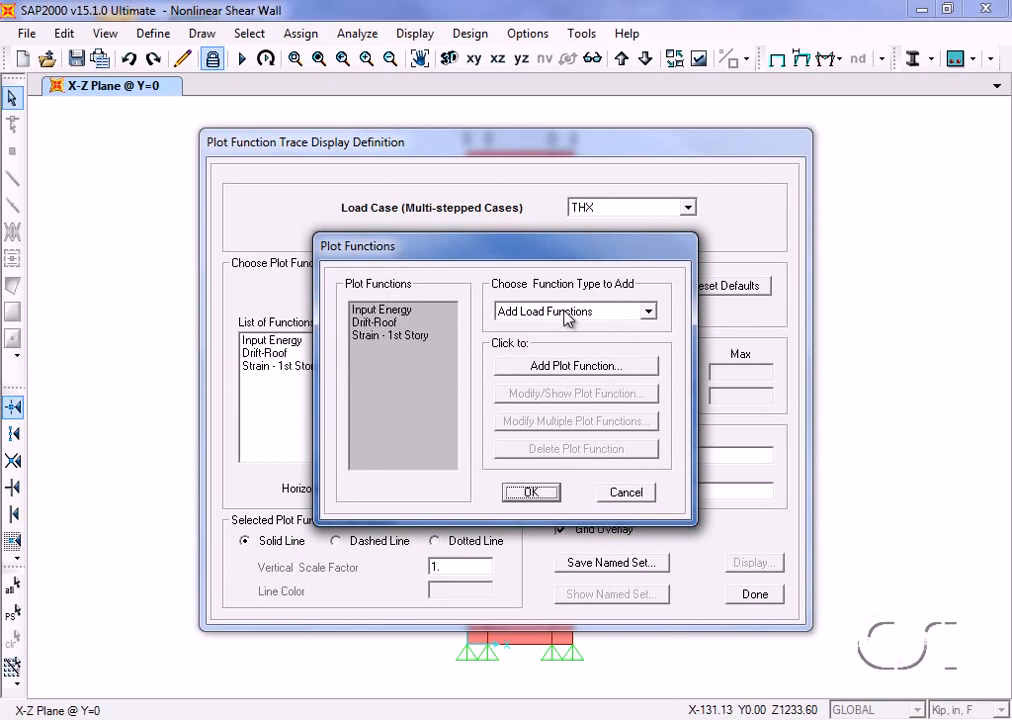
{"action": "left_click", "coordinate": [564, 311]}
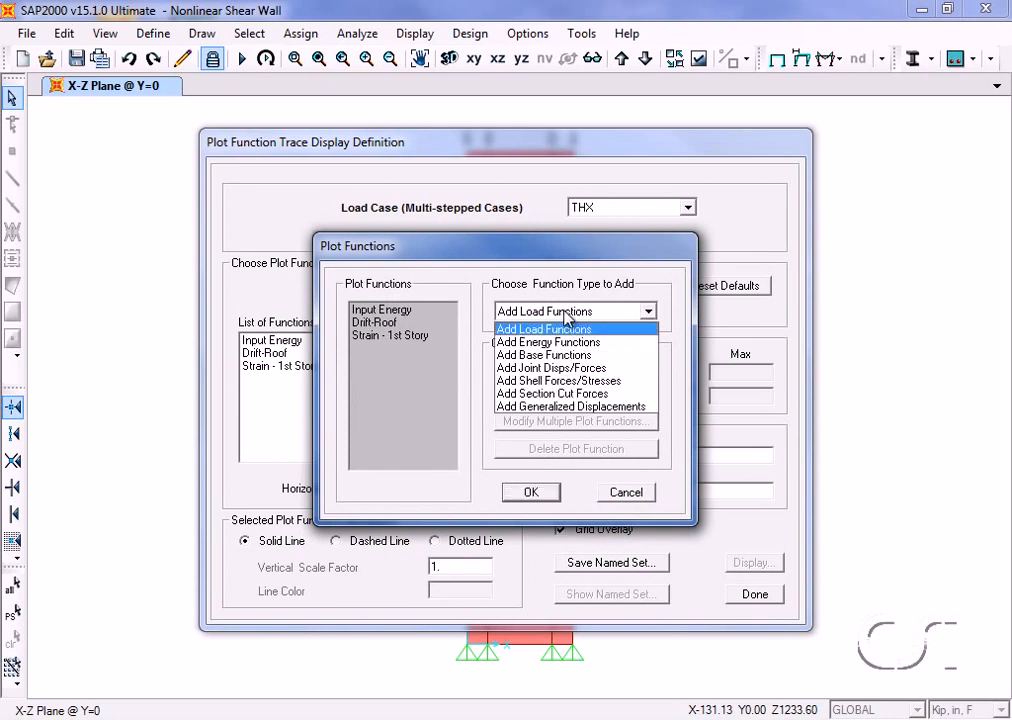
{"action": "left_click", "coordinate": [576, 407]}
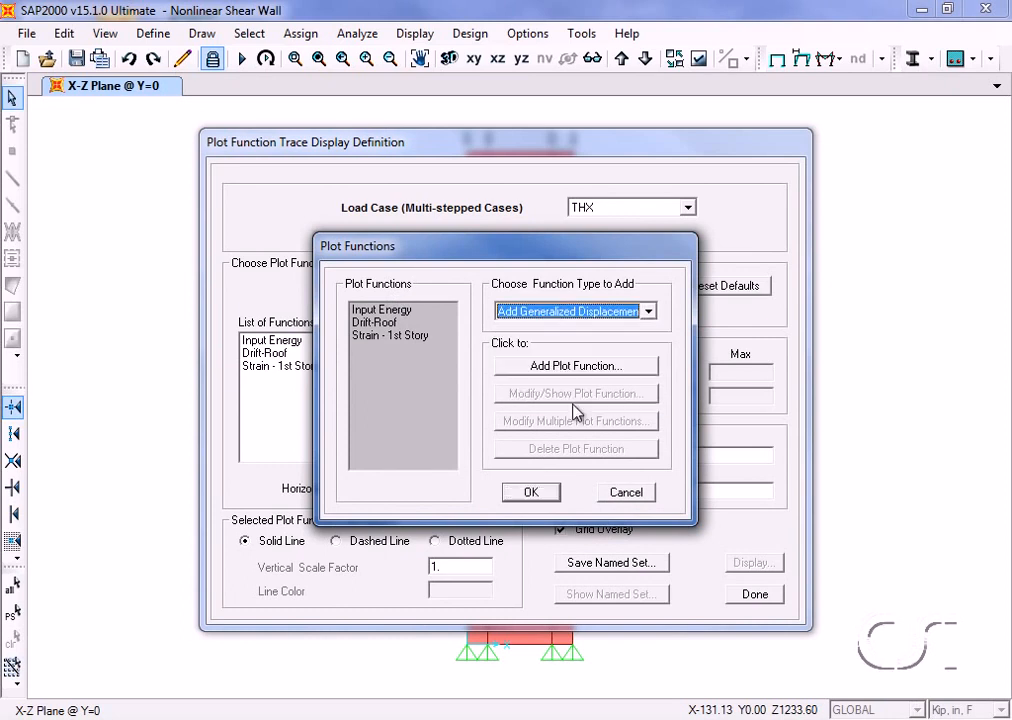
{"action": "left_click", "coordinate": [607, 368]}
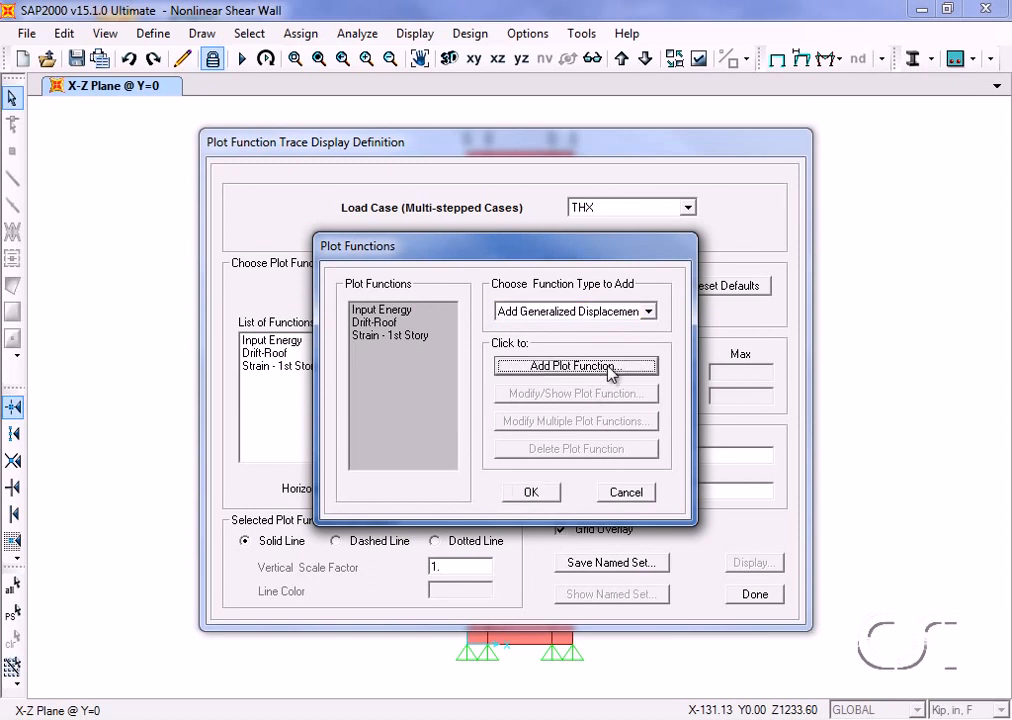
{"action": "left_click", "coordinate": [632, 316]}
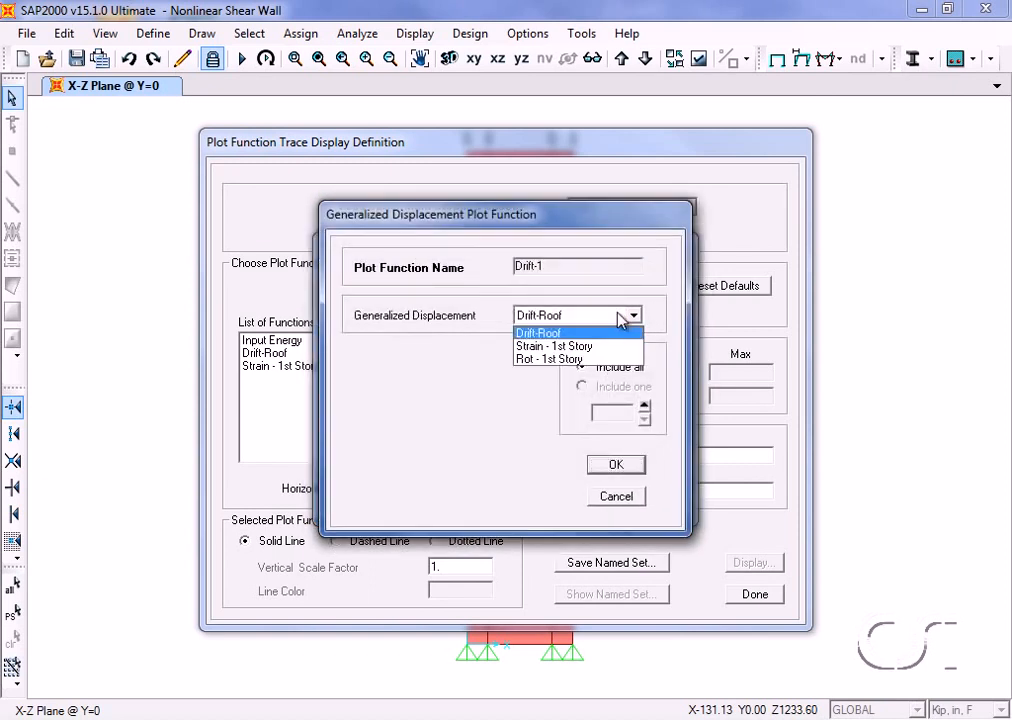
{"action": "left_click", "coordinate": [569, 359]}
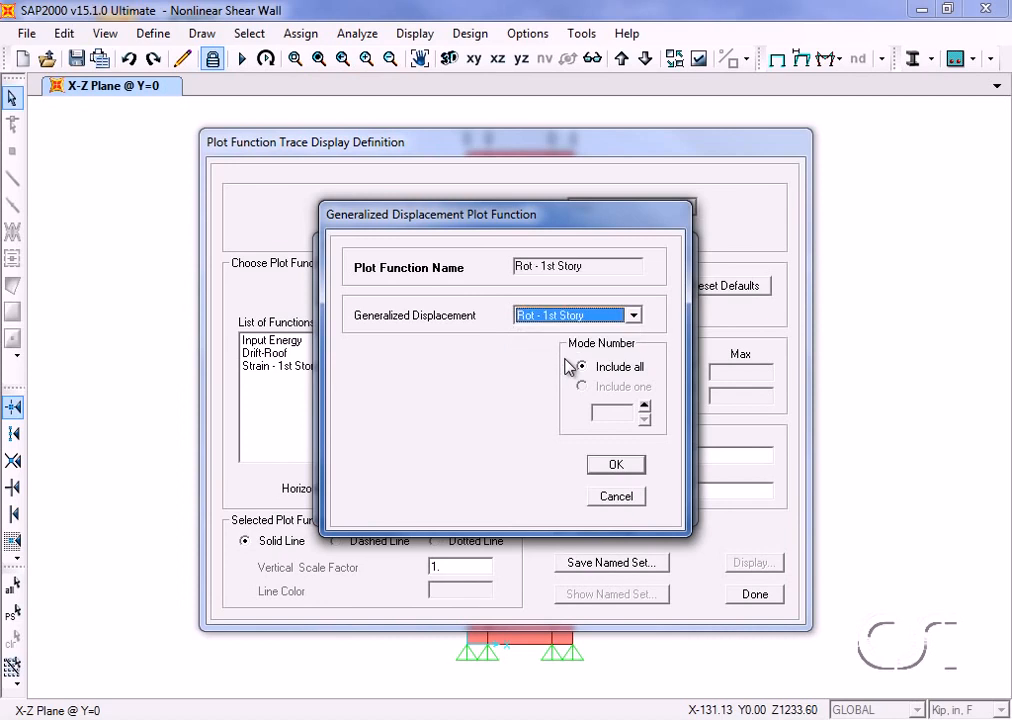
{"action": "left_click", "coordinate": [614, 464]}
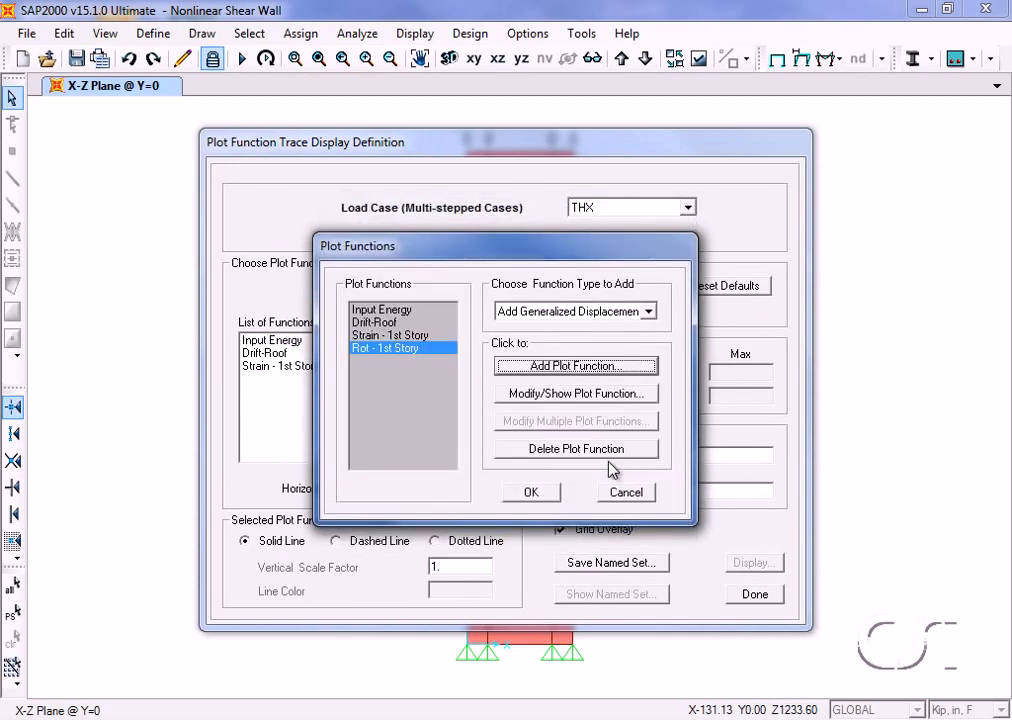
Add a section cut force plot function for SCUT1 using component M2 and save the plot function definitions.
{"action": "left_click", "coordinate": [593, 314]}
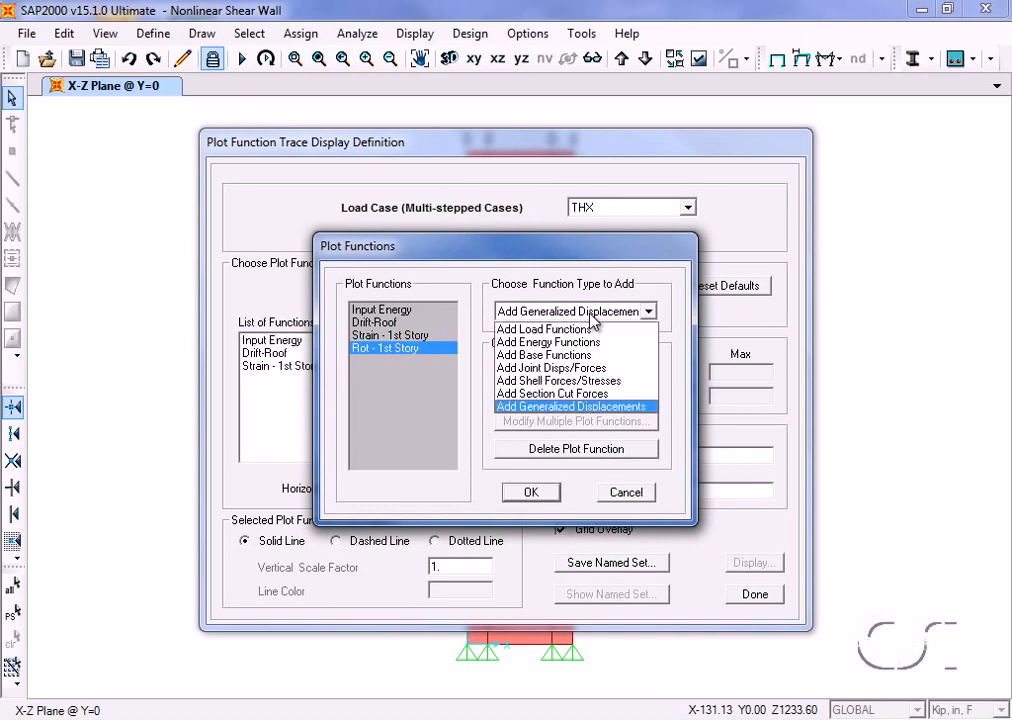
{"action": "left_click", "coordinate": [555, 394]}
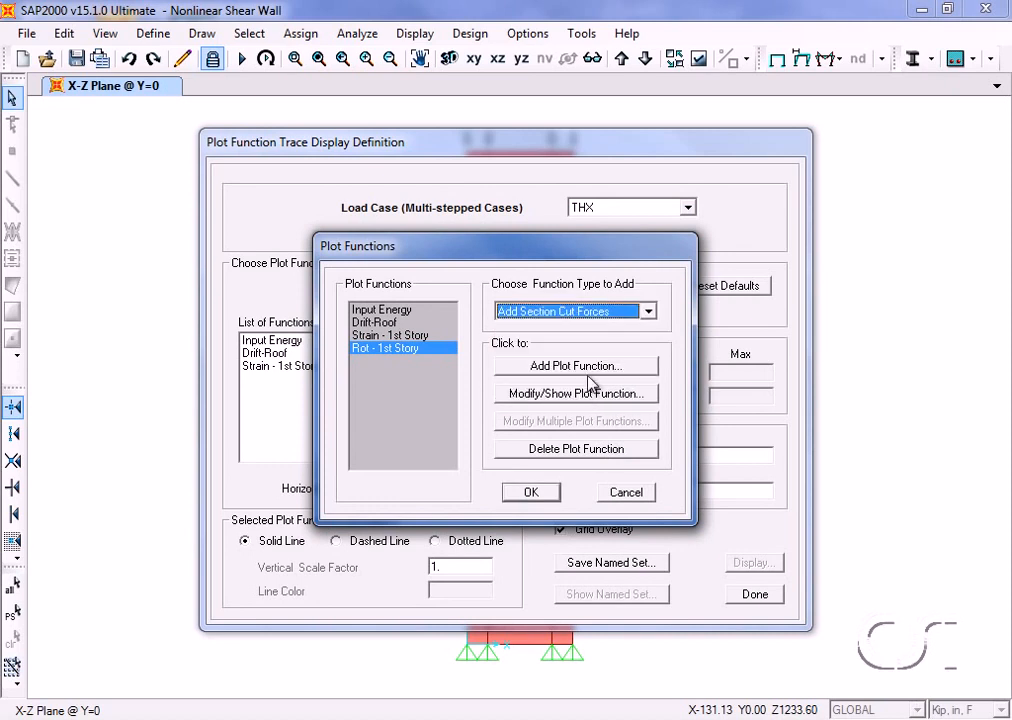
{"action": "left_click", "coordinate": [588, 367]}
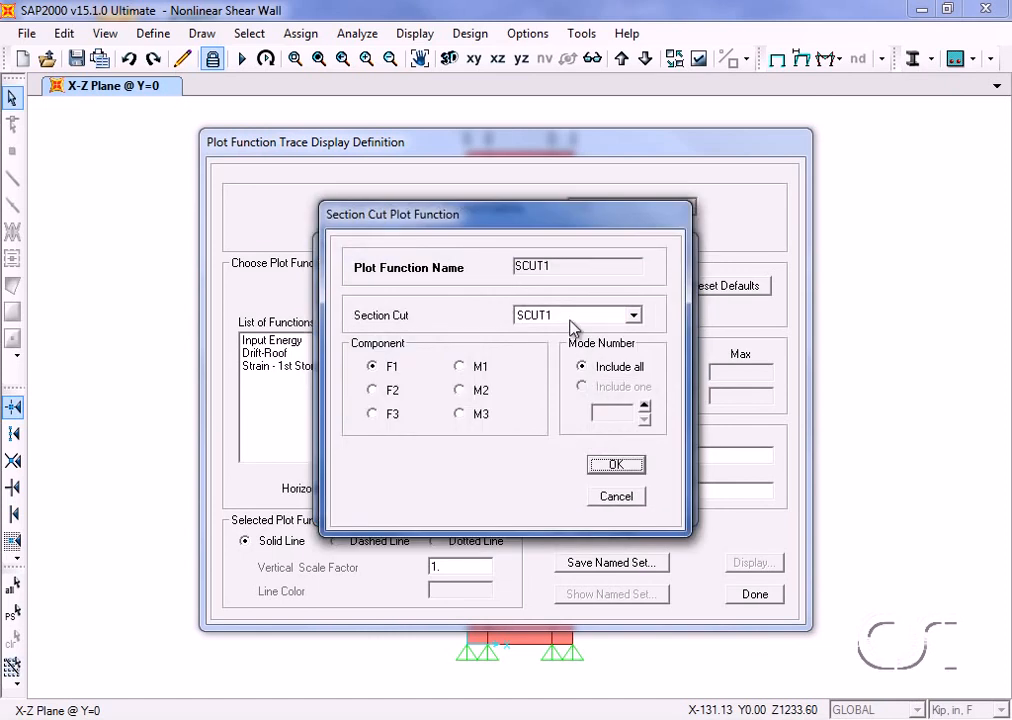
{"action": "left_click", "coordinate": [460, 390]}
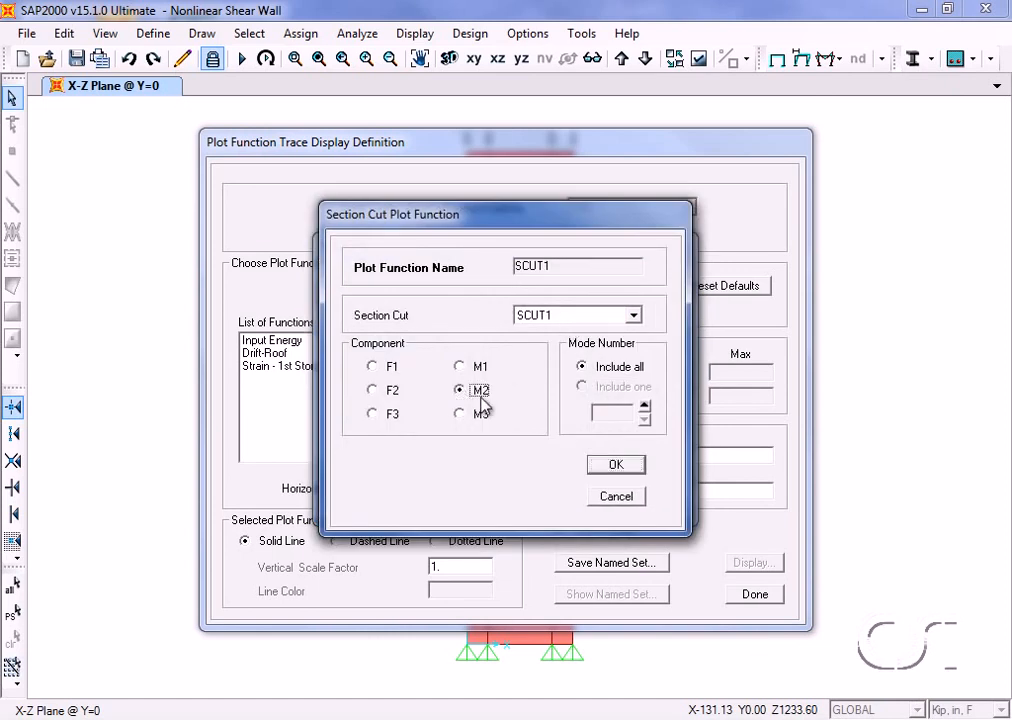
{"action": "left_click", "coordinate": [618, 464]}
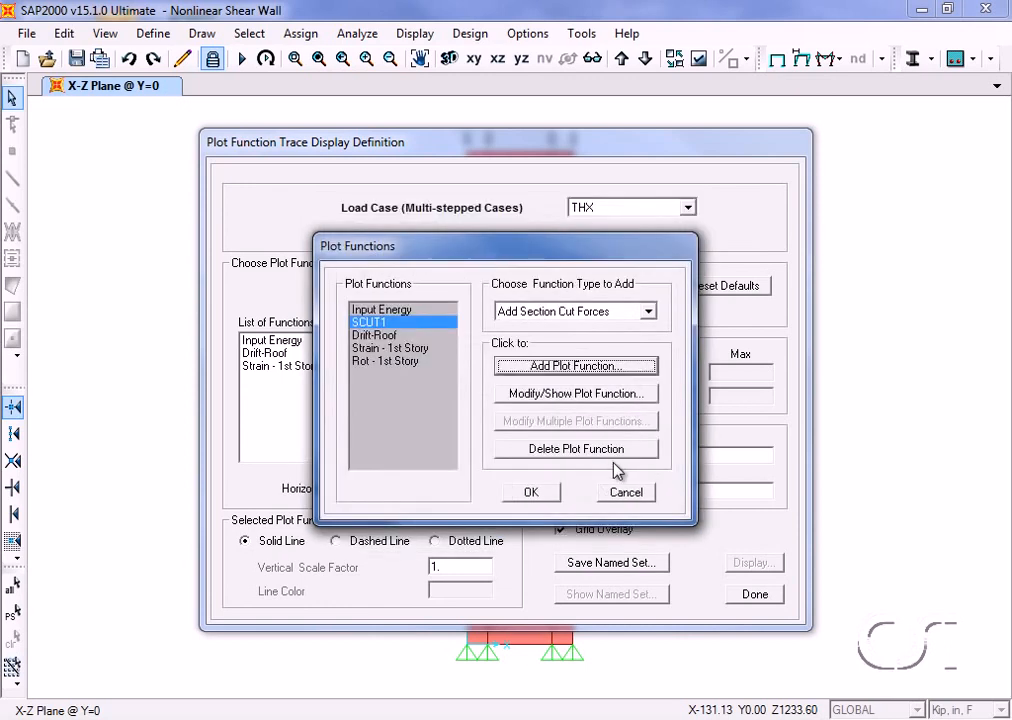
{"action": "left_click", "coordinate": [533, 492]}
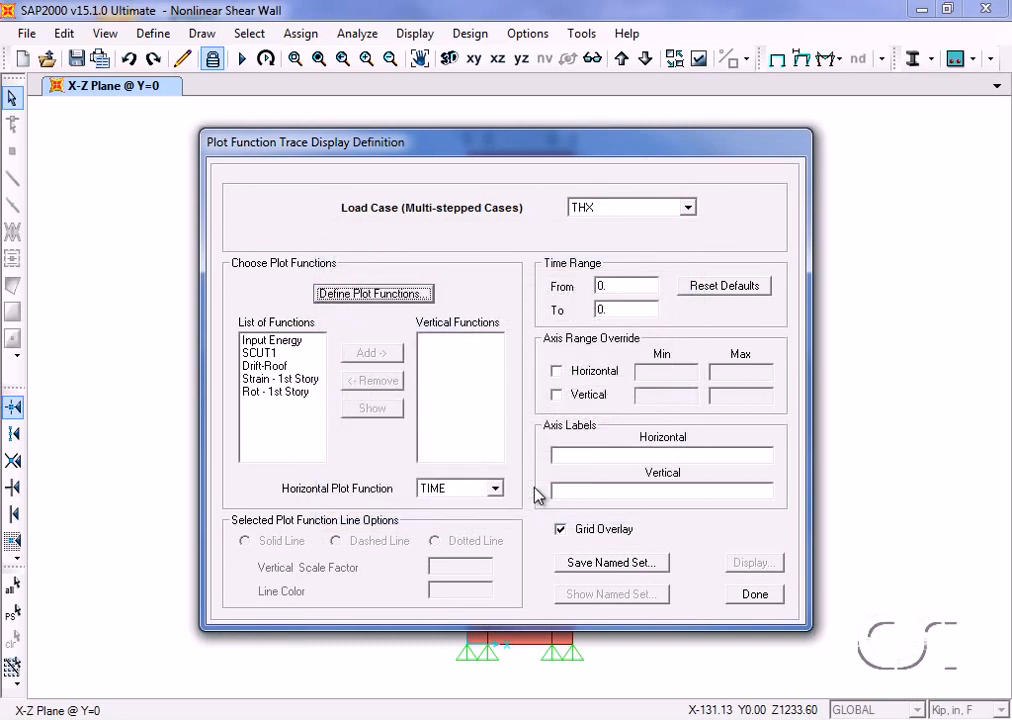
Plot SCUT1 as the vertical function against Rot - 1st Story for load case THX, then close the plot.
{"action": "left_click", "coordinate": [262, 353]}
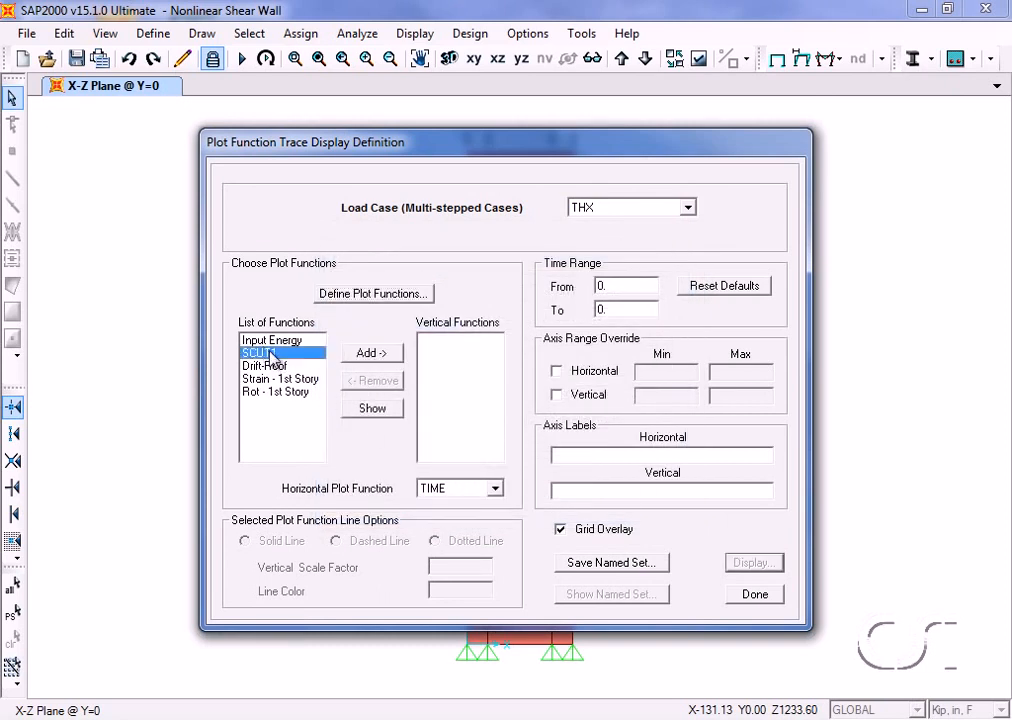
{"action": "left_click", "coordinate": [391, 355]}
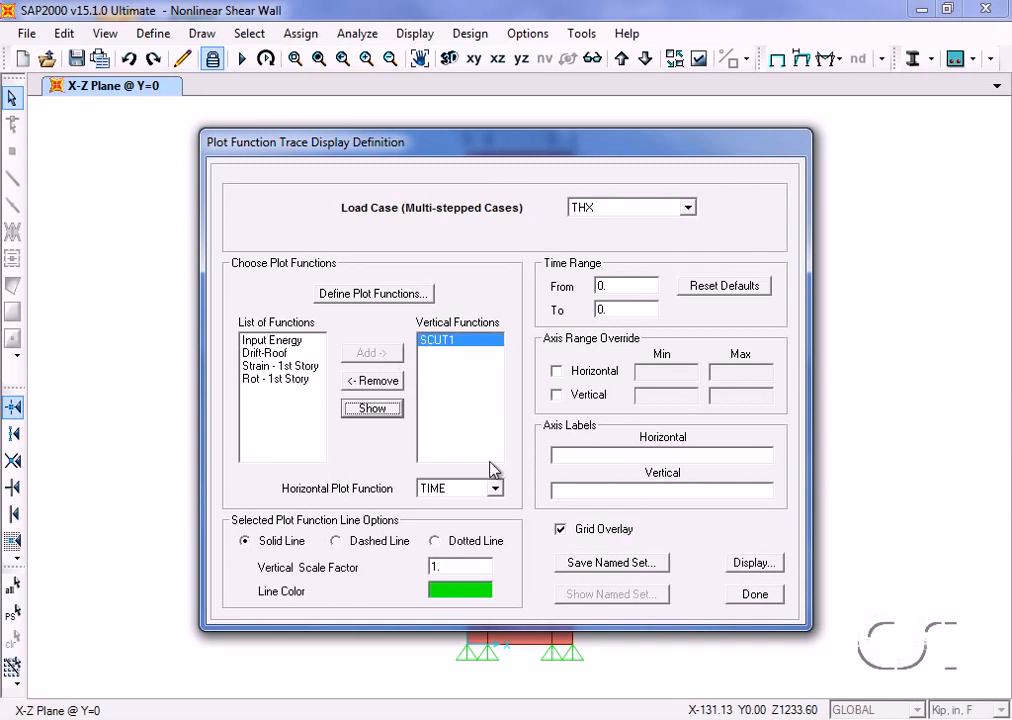
{"action": "left_click", "coordinate": [495, 488]}
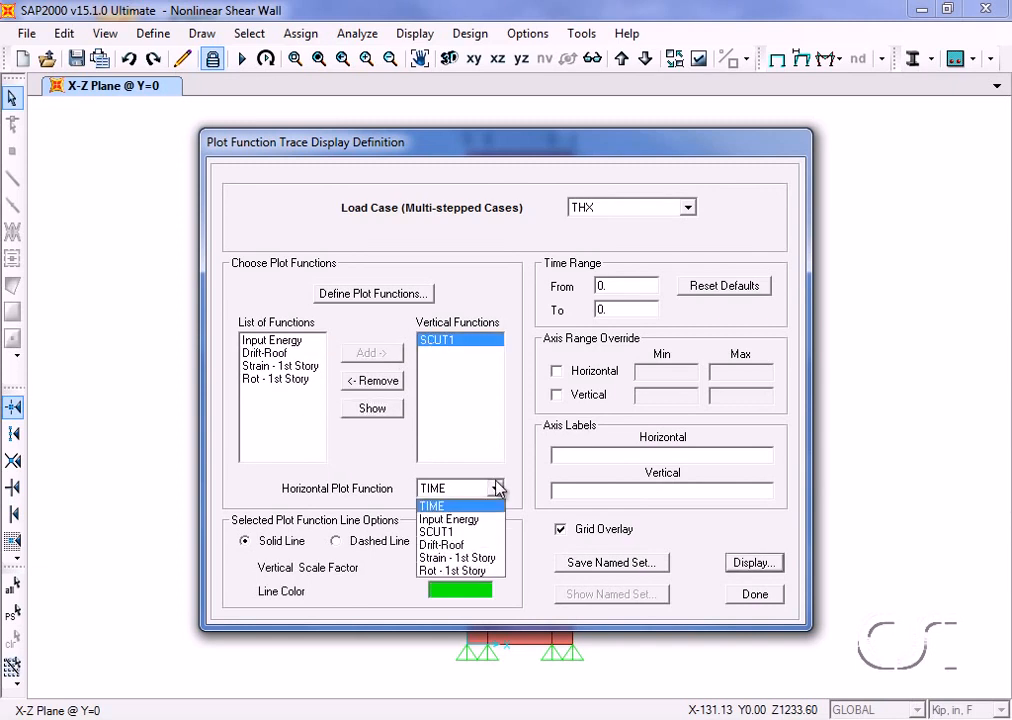
{"action": "left_click", "coordinate": [462, 578]}
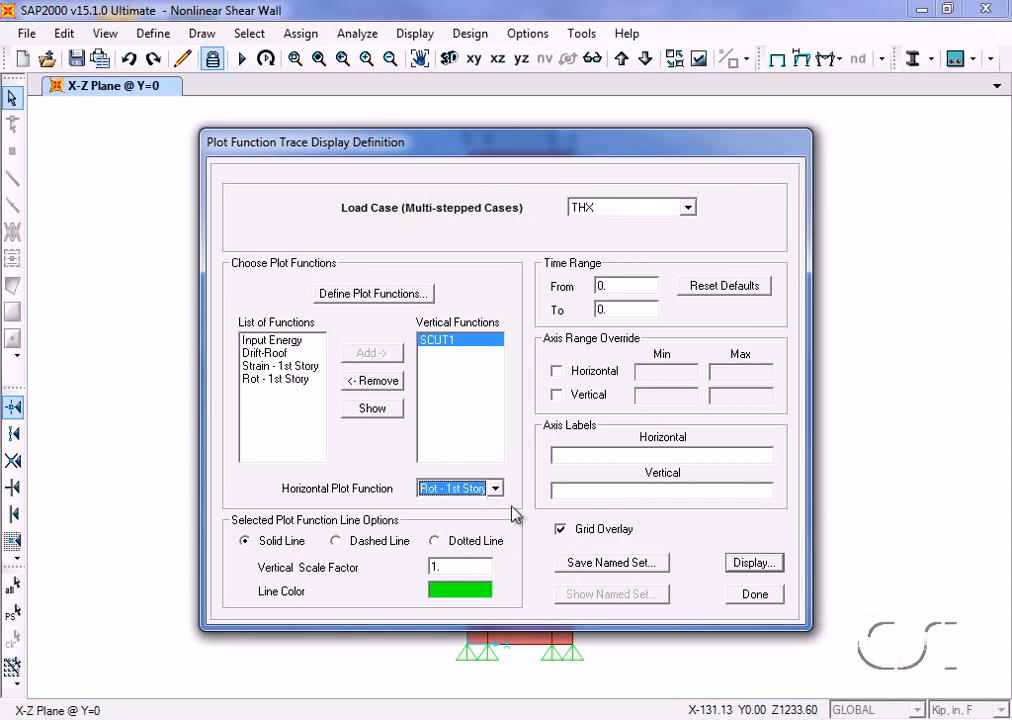
{"action": "left_click", "coordinate": [752, 563]}
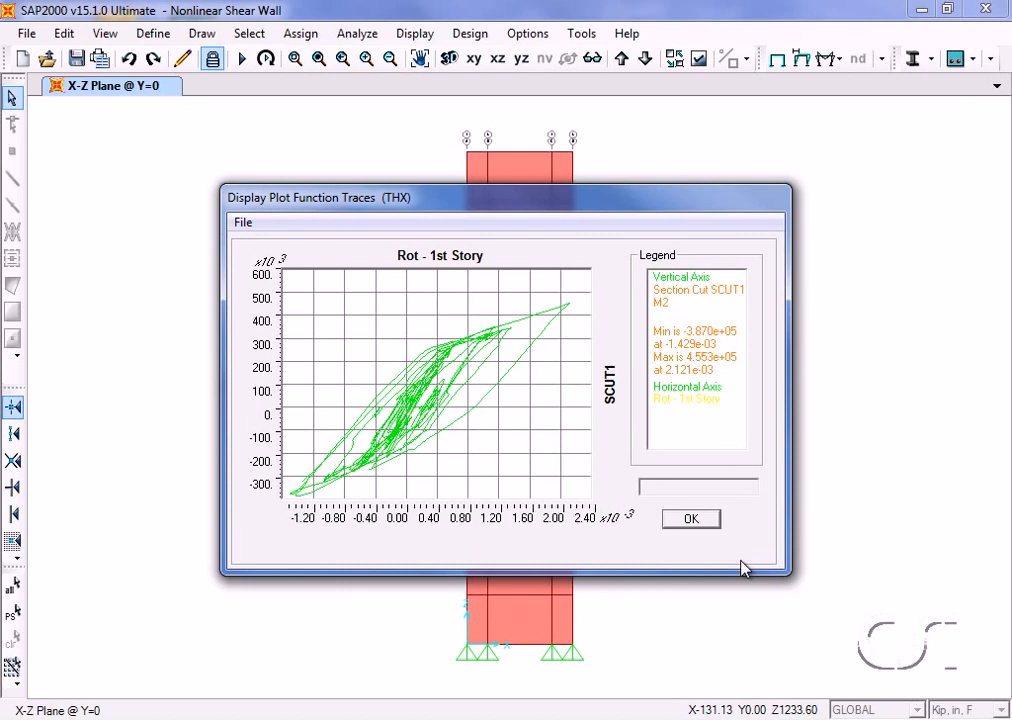
{"action": "left_click", "coordinate": [681, 519]}
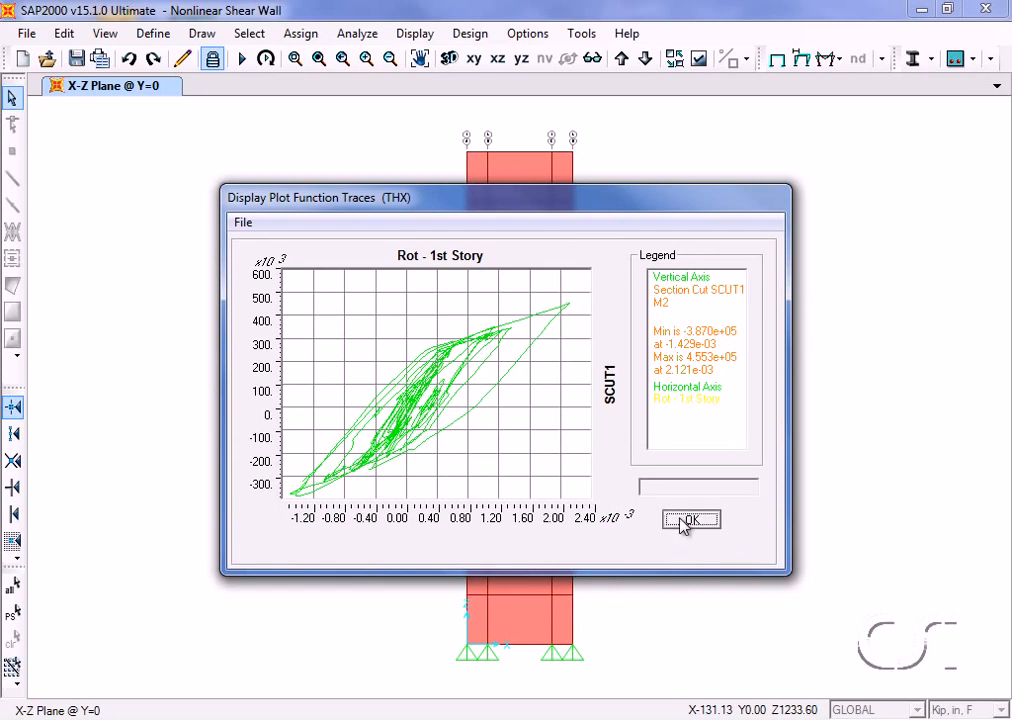
{"action": "left_click", "coordinate": [748, 595]}
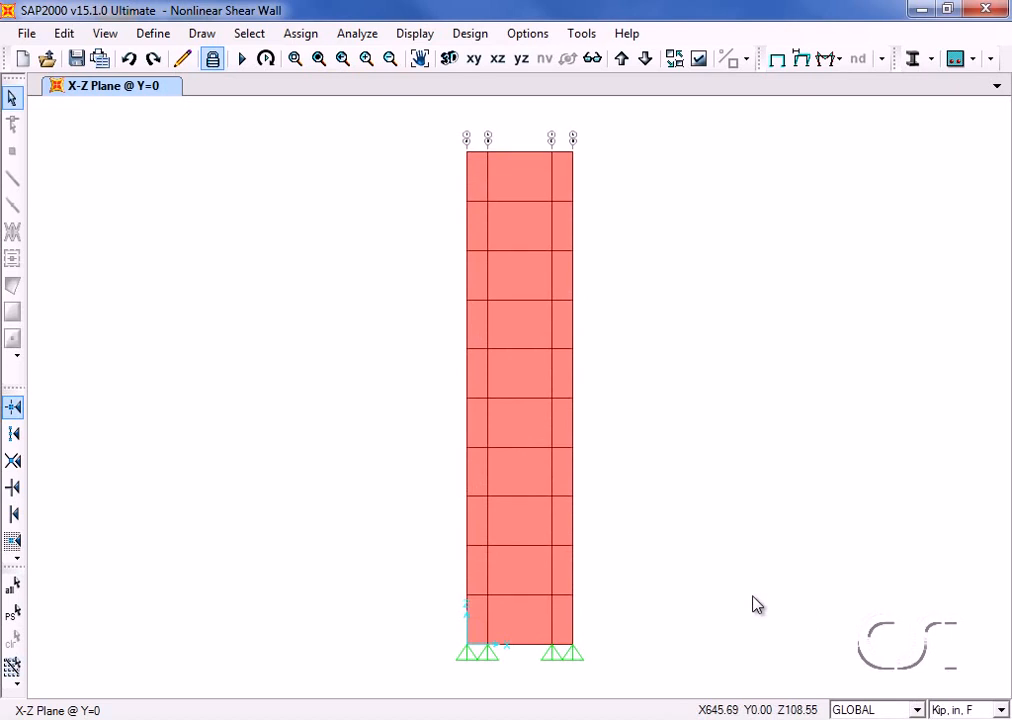
Display the deformed shape of the wall for load case PushX at step 1.
{"action": "left_click", "coordinate": [412, 36]}
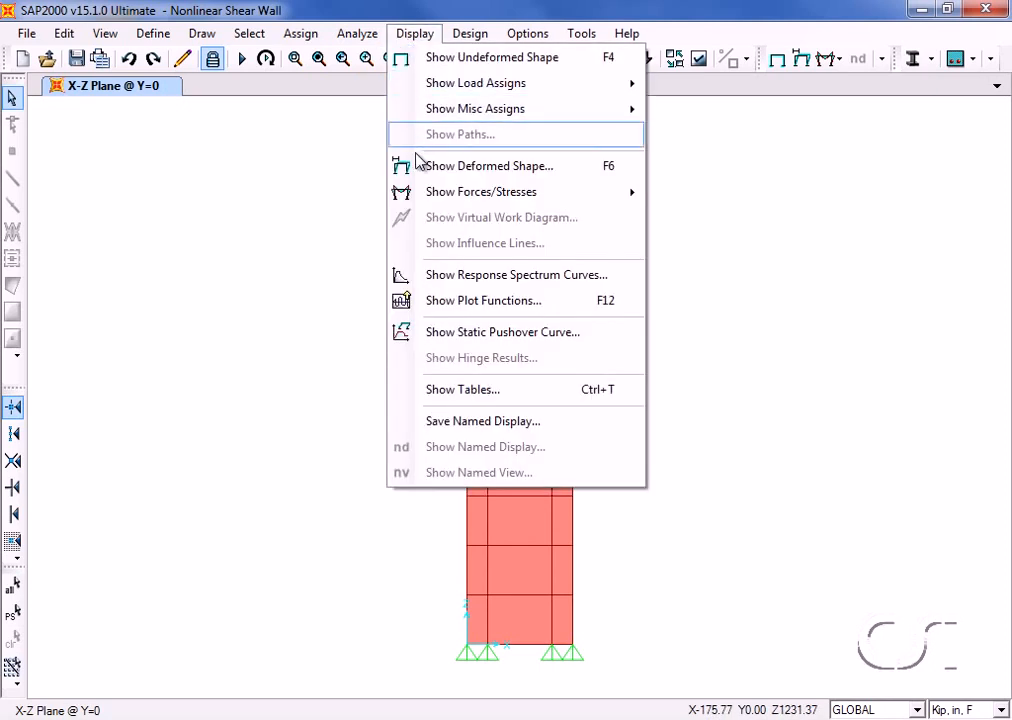
{"action": "left_click", "coordinate": [529, 170]}
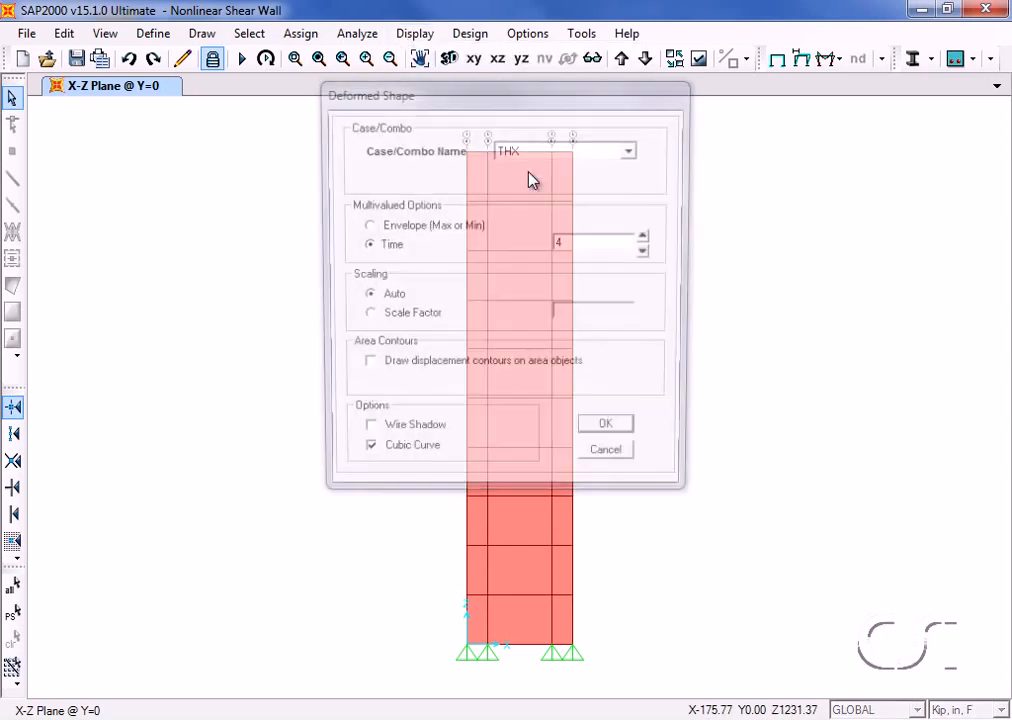
{"action": "left_click", "coordinate": [632, 150]}
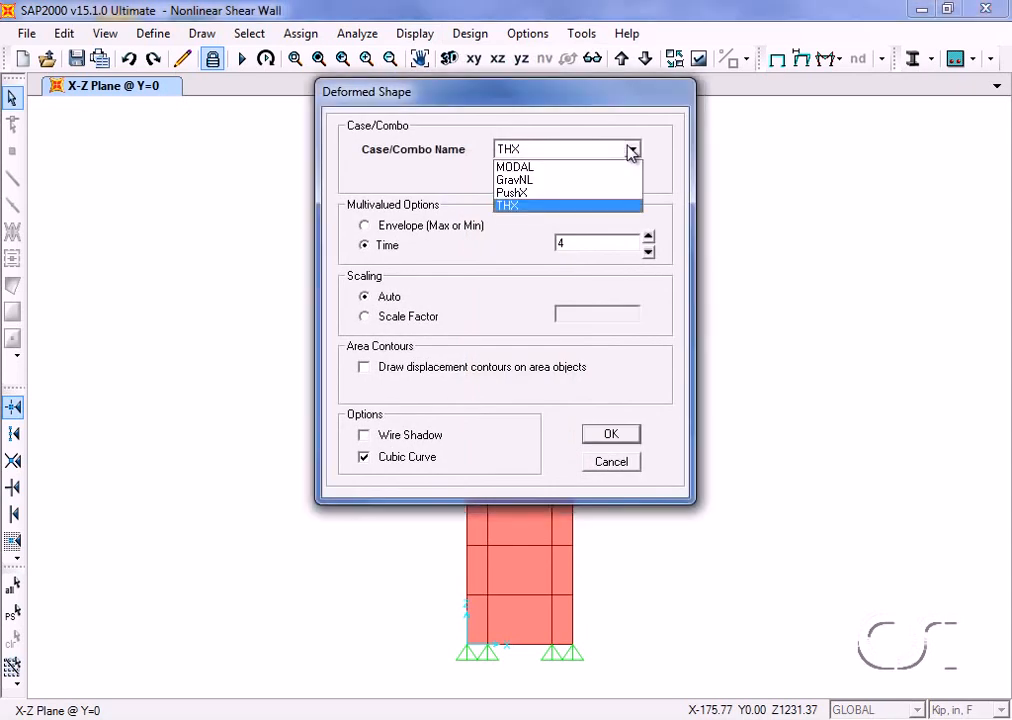
{"action": "left_click", "coordinate": [530, 193]}
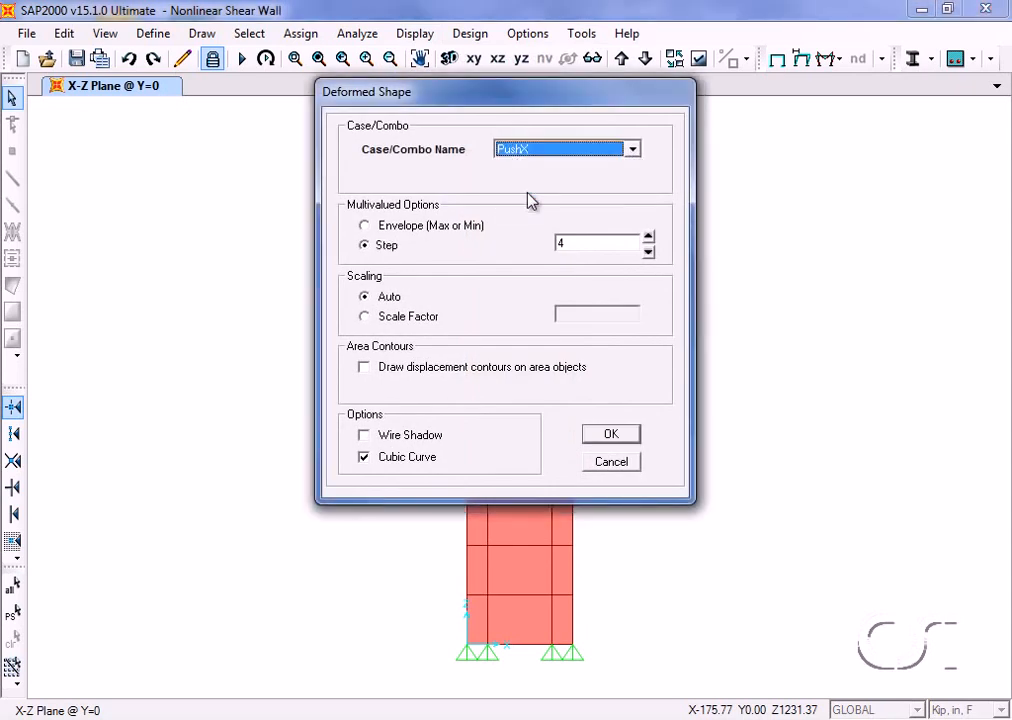
{"action": "left_click", "coordinate": [648, 252]}
{"action": "left_click", "coordinate": [648, 252]}
{"action": "left_click", "coordinate": [648, 253]}
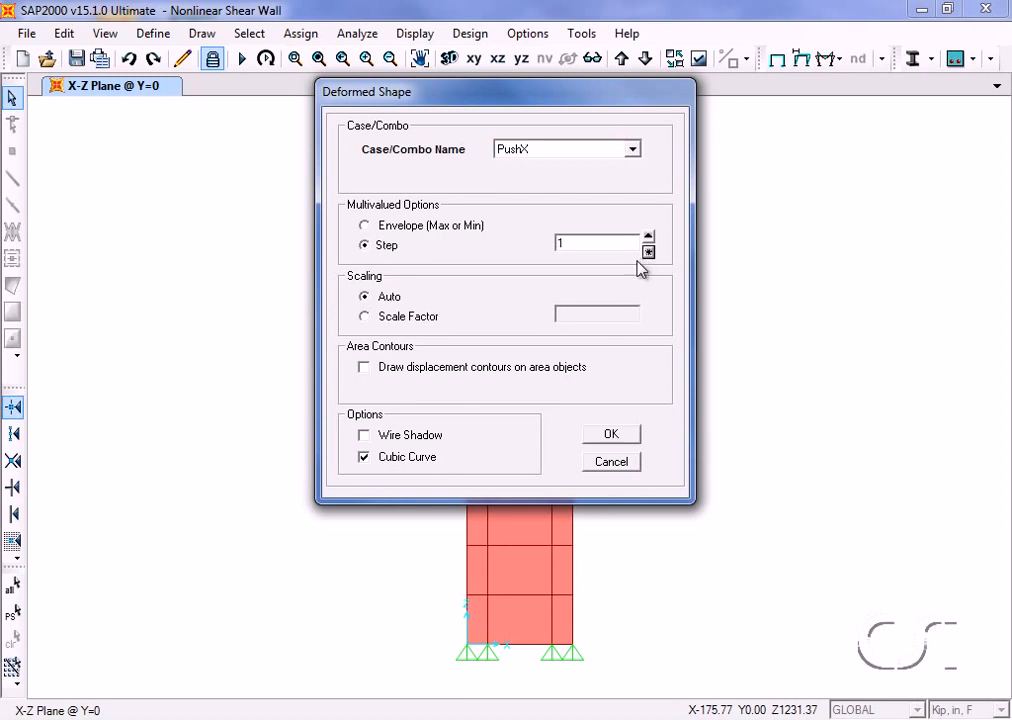
{"action": "left_click", "coordinate": [610, 442]}
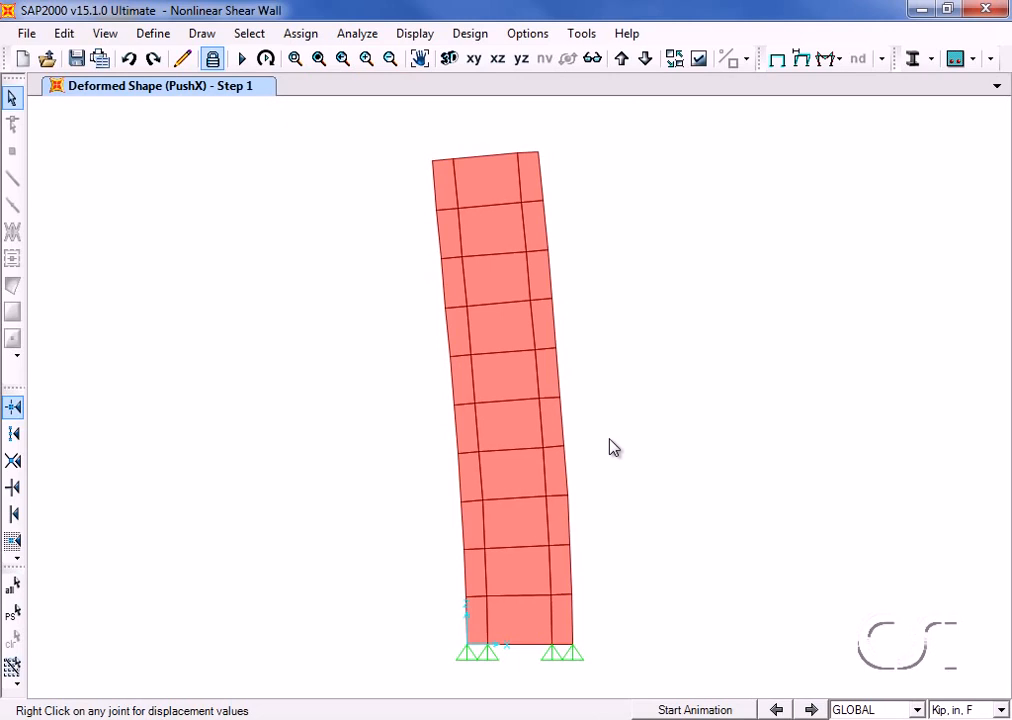
Set up a shell force diagram for case PushX showing Shell Layer Stresses by layer name only.
{"action": "left_click", "coordinate": [418, 35]}
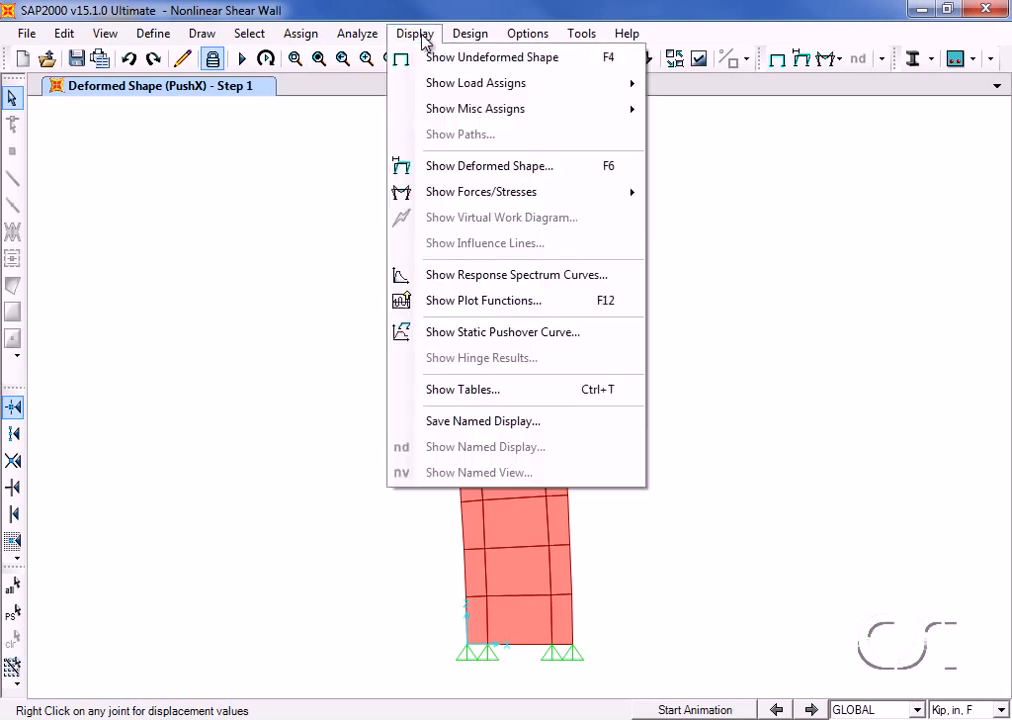
{"action": "mouse_move", "coordinate": [445, 193]}
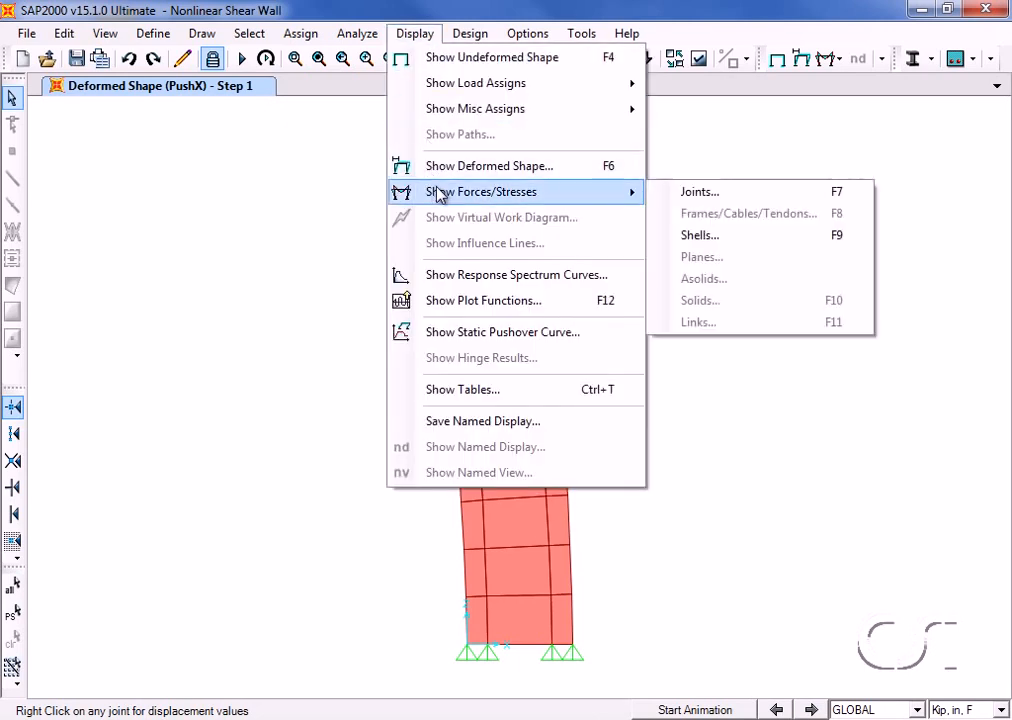
{"action": "left_click", "coordinate": [703, 235]}
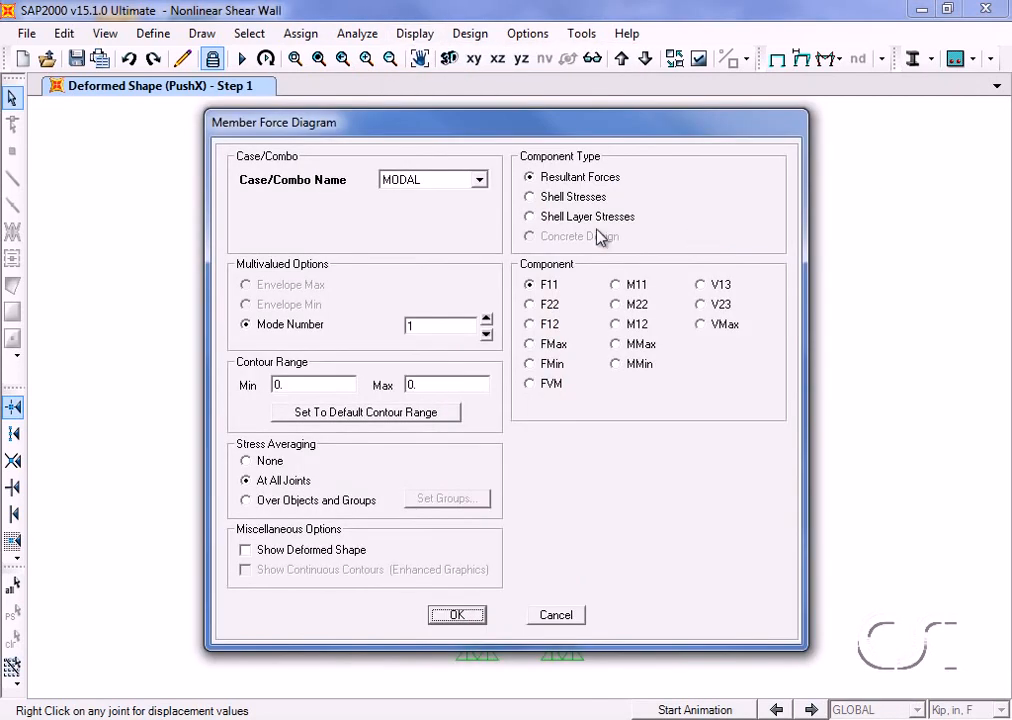
{"action": "left_click", "coordinate": [480, 180]}
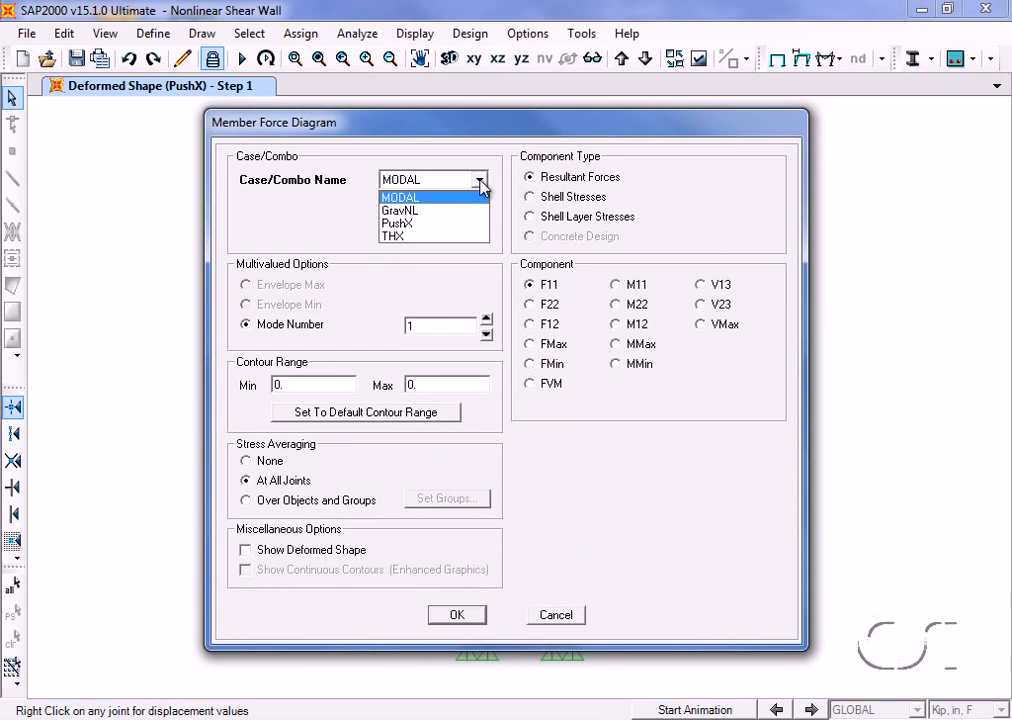
{"action": "left_click", "coordinate": [415, 223]}
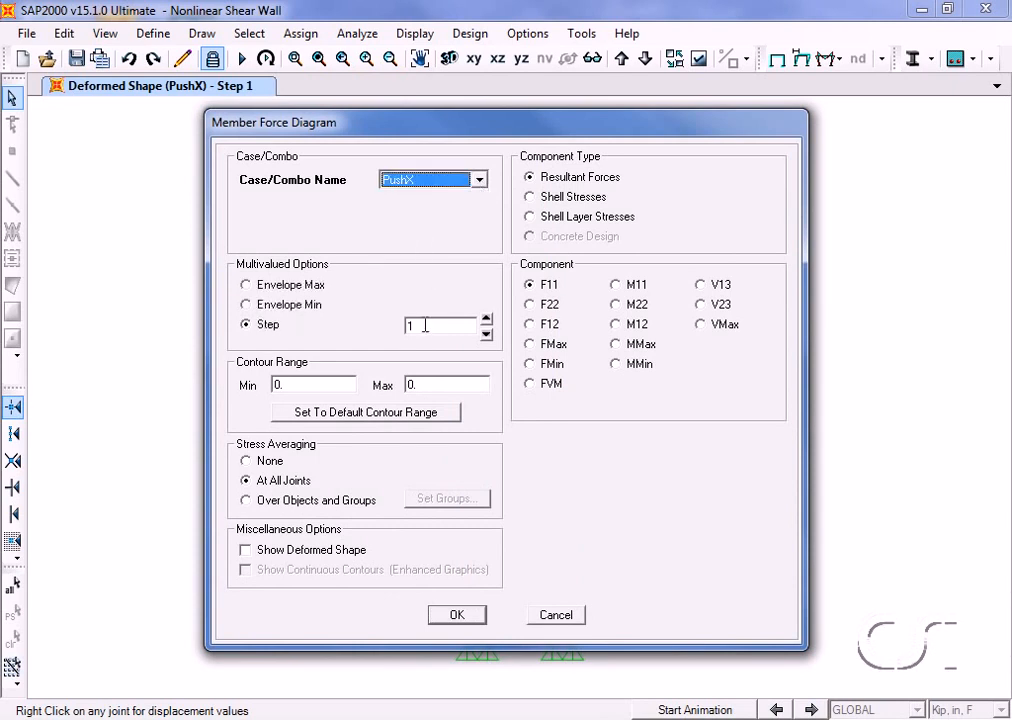
{"action": "left_click", "coordinate": [596, 218]}
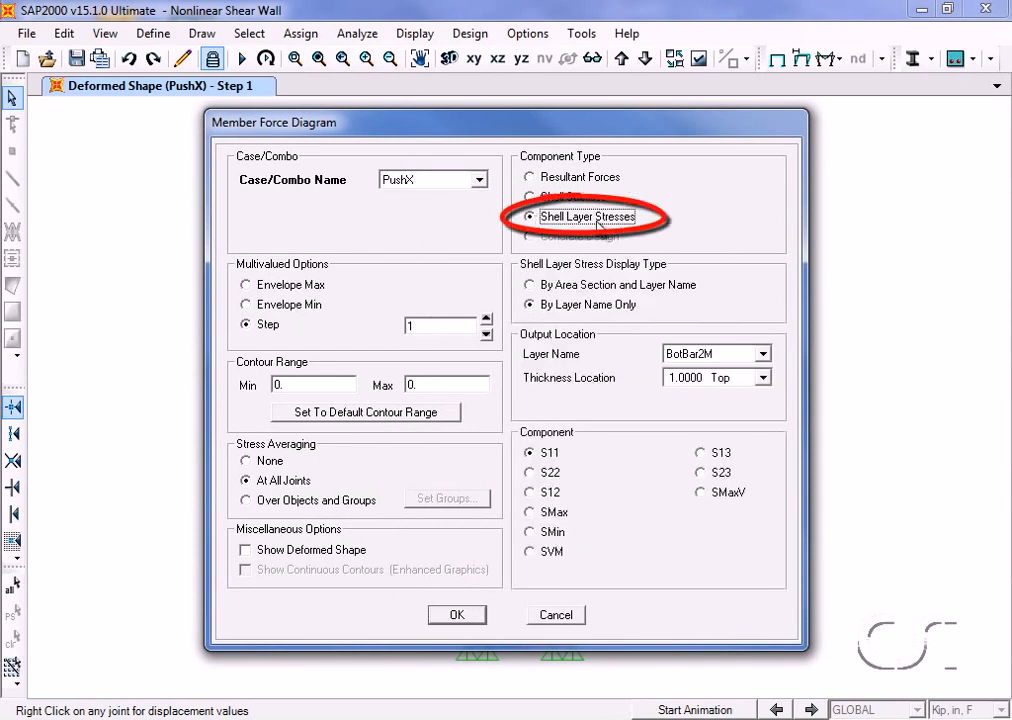
{"action": "left_click", "coordinate": [537, 287]}
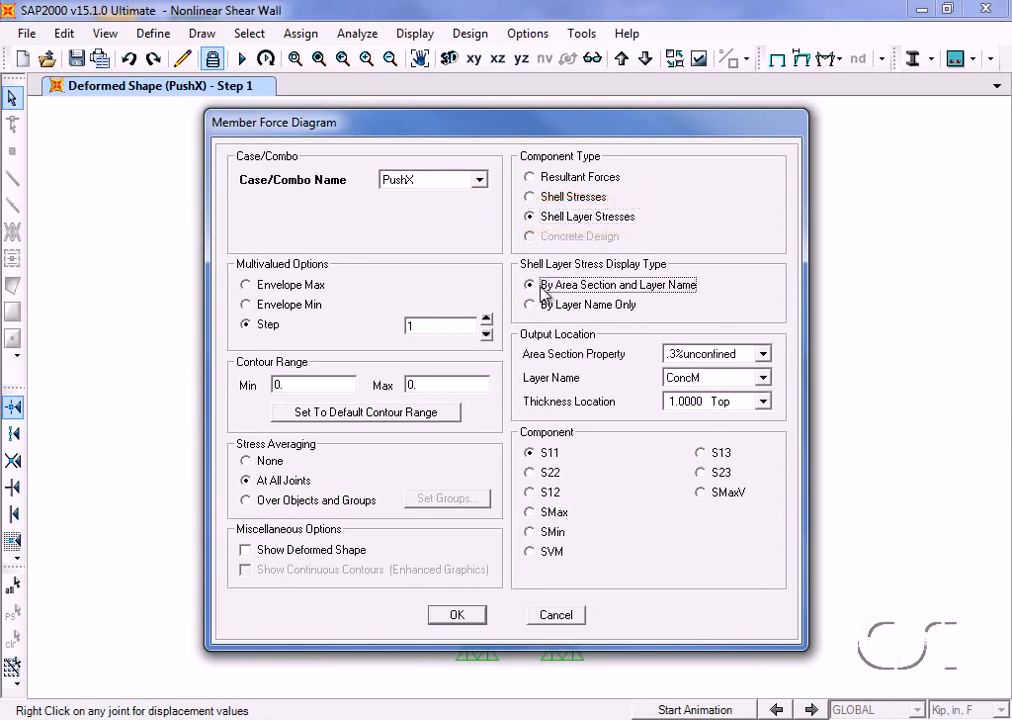
{"action": "left_click", "coordinate": [600, 307]}
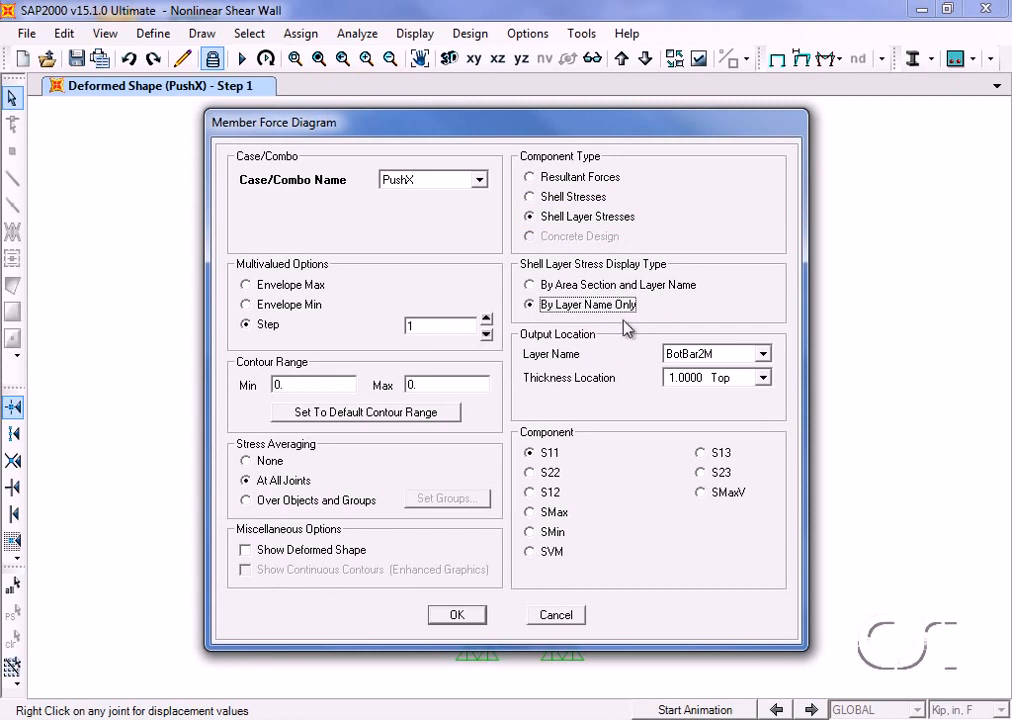
Display the S22 stresses of layer ConcM on the deformed shape and inspect the stress at the wall's base corner.
{"action": "left_click", "coordinate": [762, 354]}
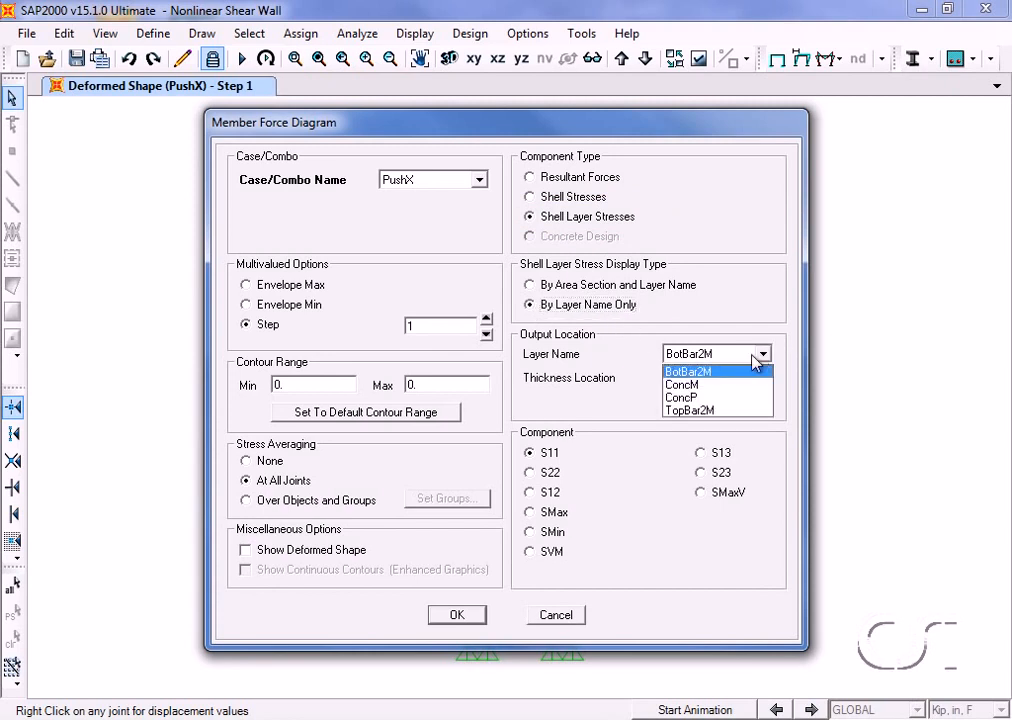
{"action": "left_click", "coordinate": [701, 386]}
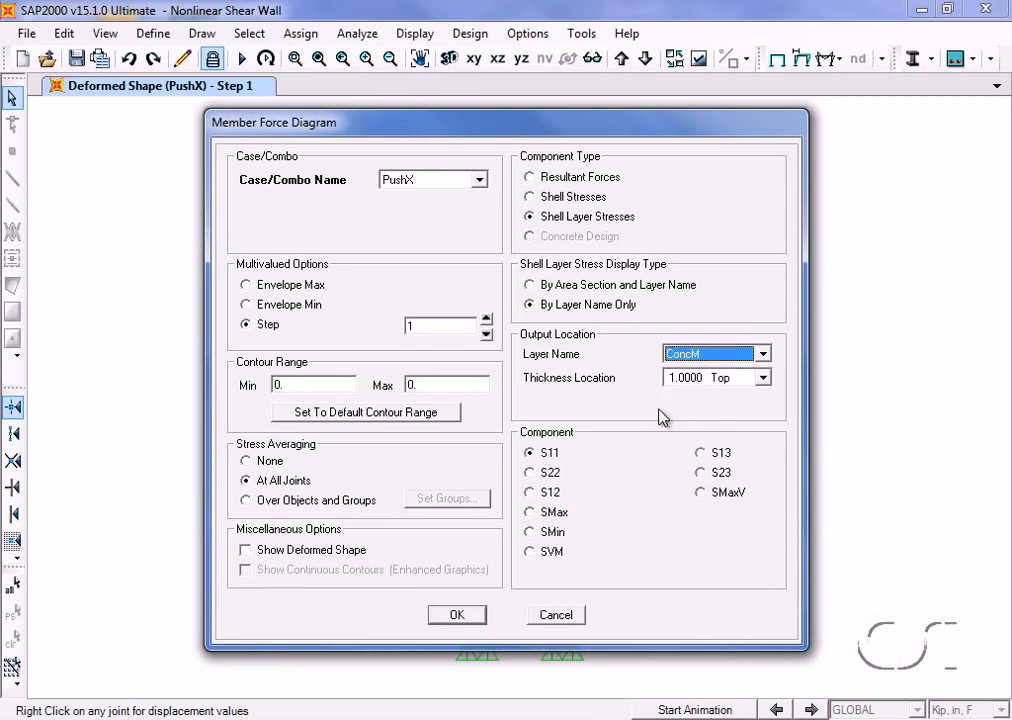
{"action": "left_click", "coordinate": [532, 474]}
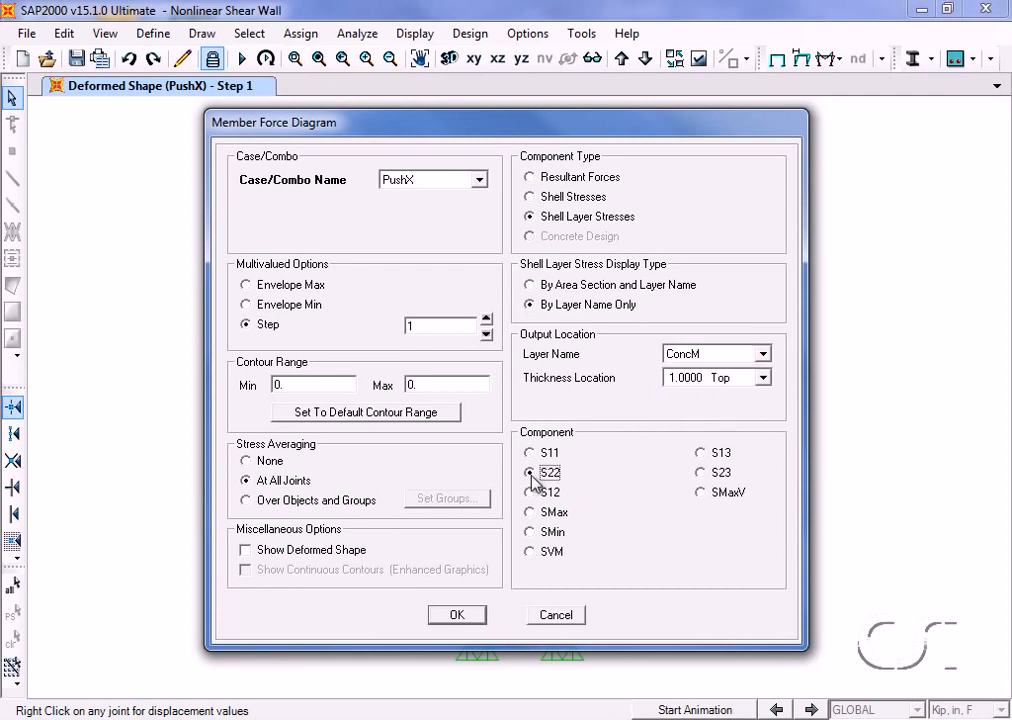
{"action": "left_click", "coordinate": [246, 550]}
{"action": "left_click", "coordinate": [455, 614]}
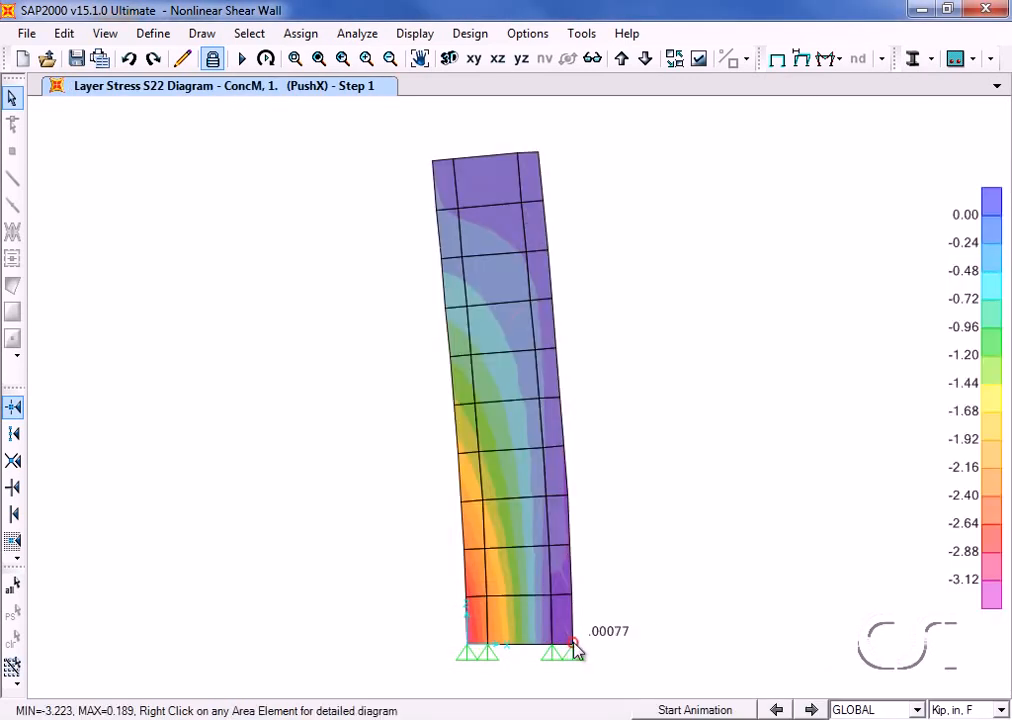
{"action": "mouse_move", "coordinate": [576, 646]}
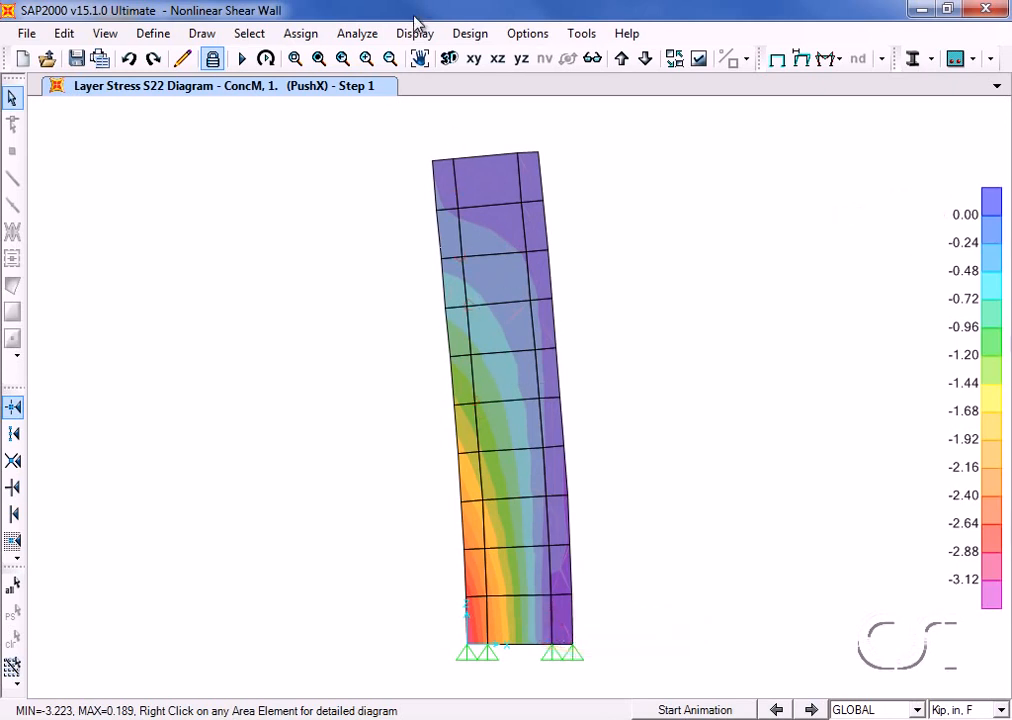
Switch the shell layer stress diagram to layer BotBar2M and inspect the S22 stresses at the wall's base corners.
{"action": "left_click", "coordinate": [416, 33]}
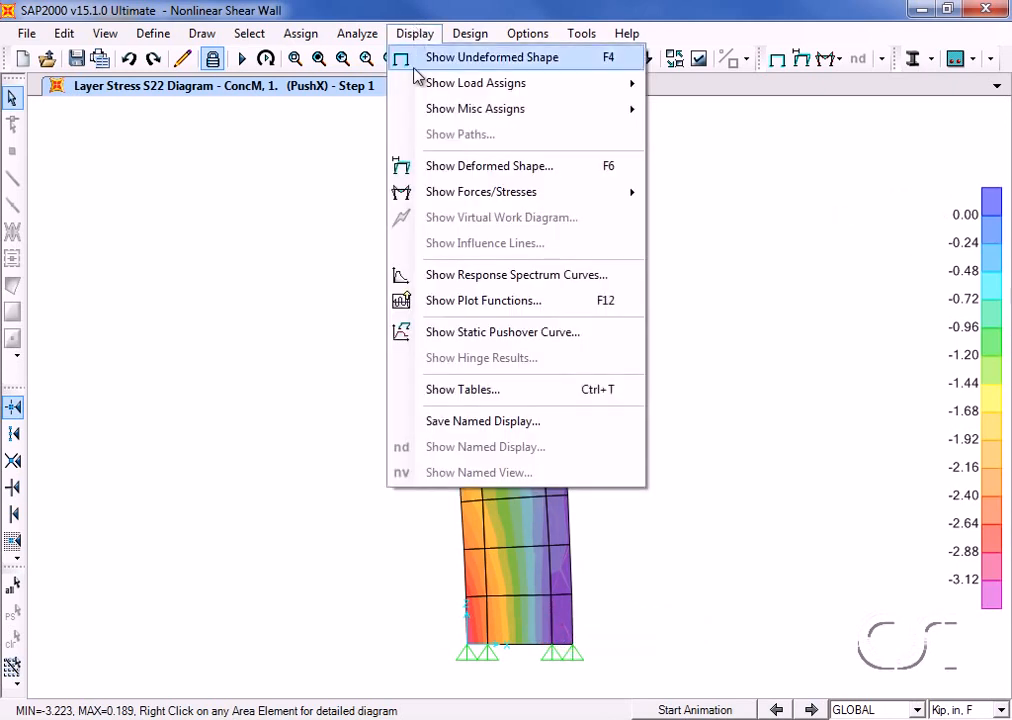
{"action": "mouse_move", "coordinate": [596, 193]}
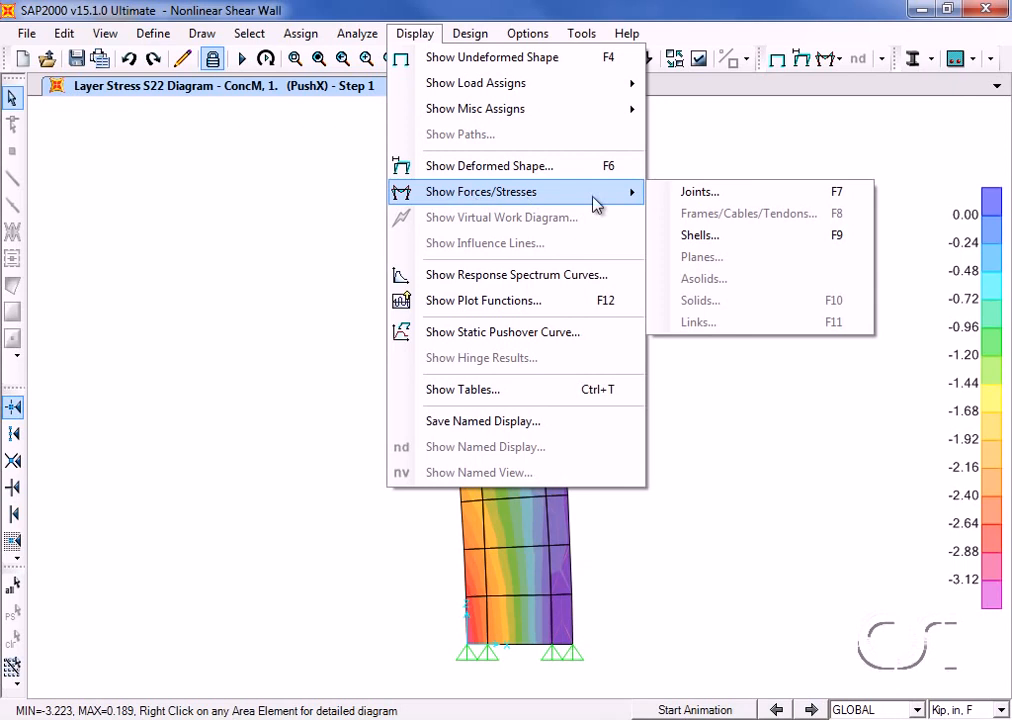
{"action": "left_click", "coordinate": [697, 236]}
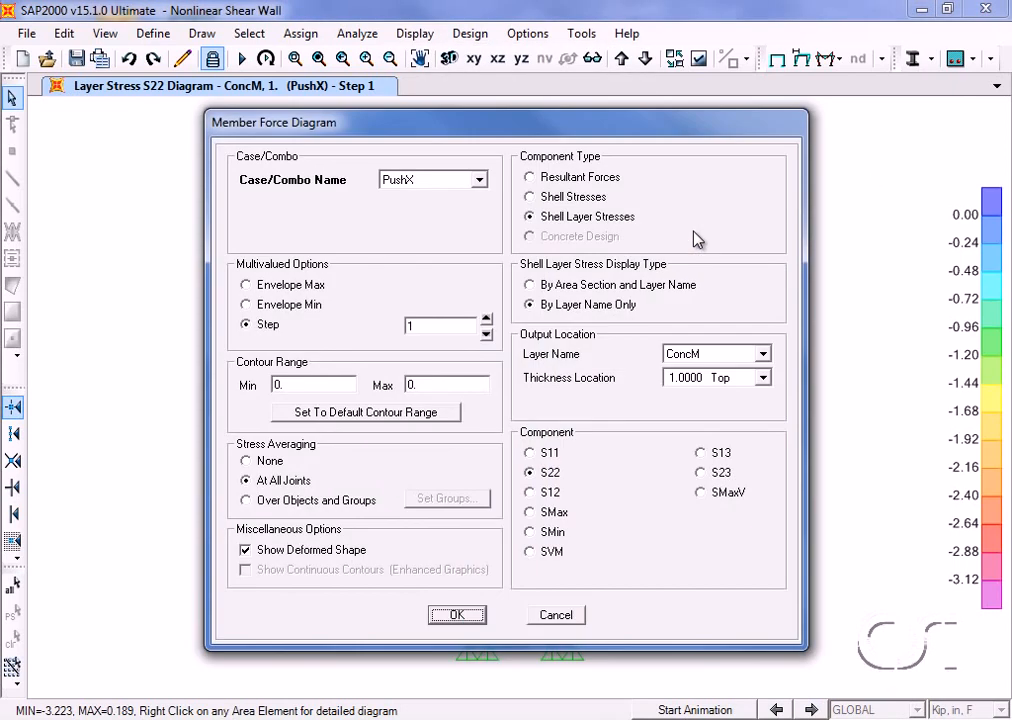
{"action": "left_click", "coordinate": [742, 356]}
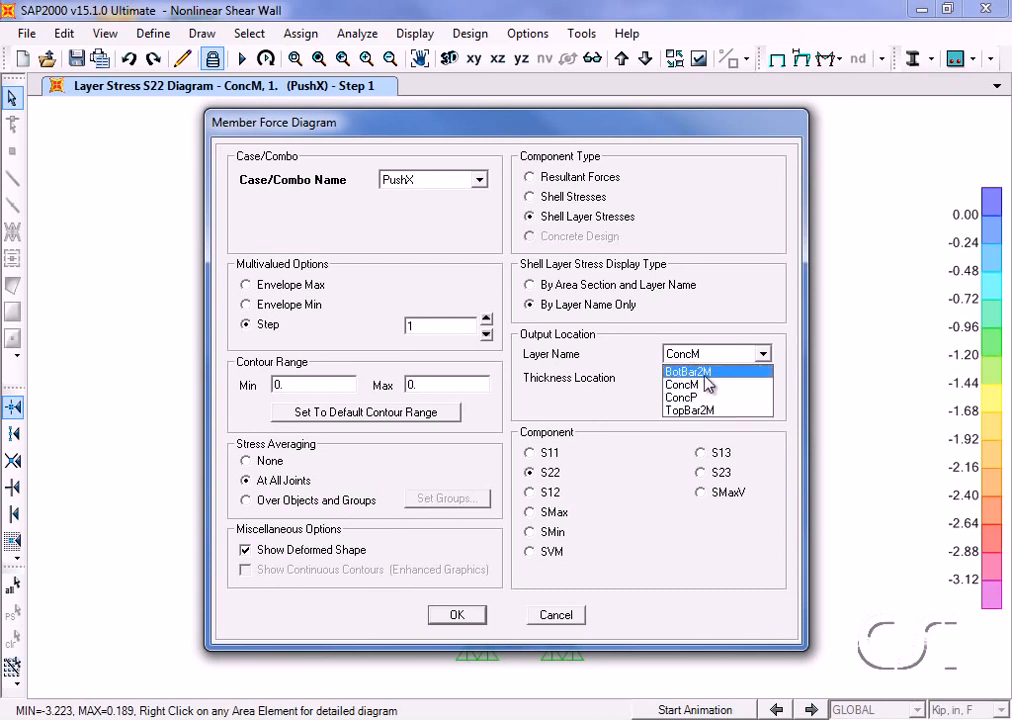
{"action": "left_click", "coordinate": [708, 373]}
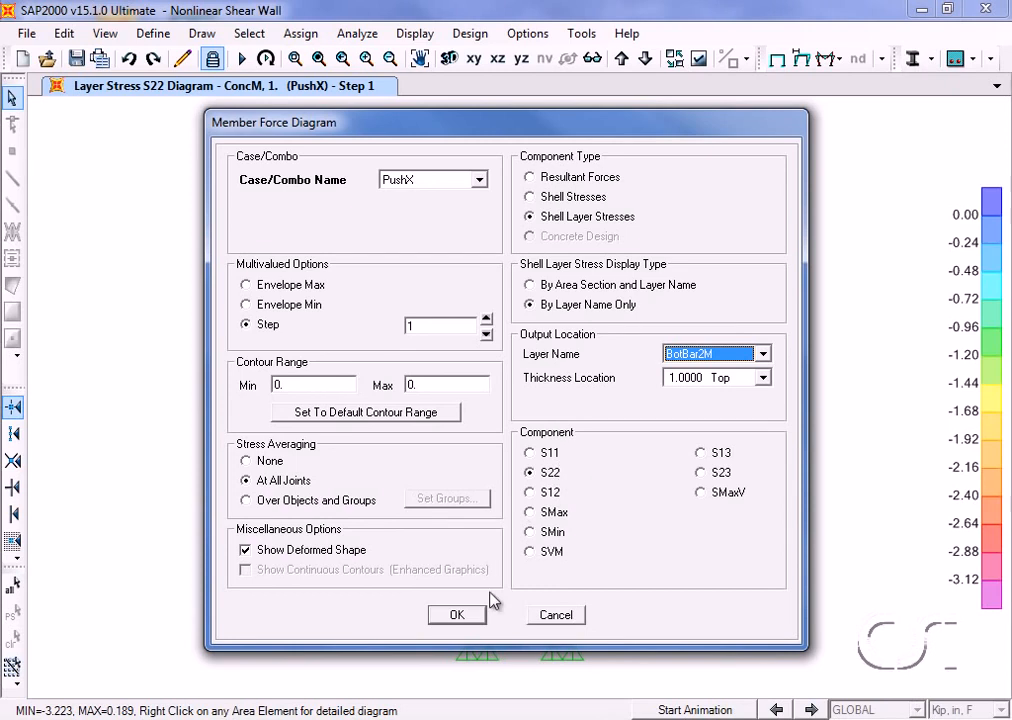
{"action": "left_click", "coordinate": [474, 620]}
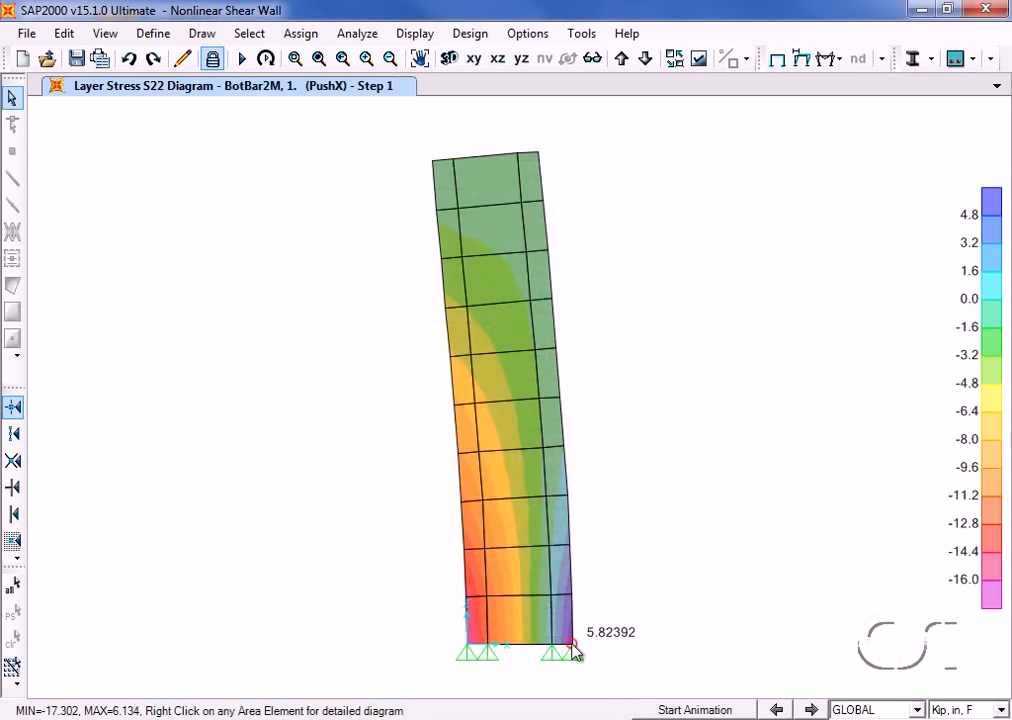
{"action": "mouse_move", "coordinate": [464, 643]}
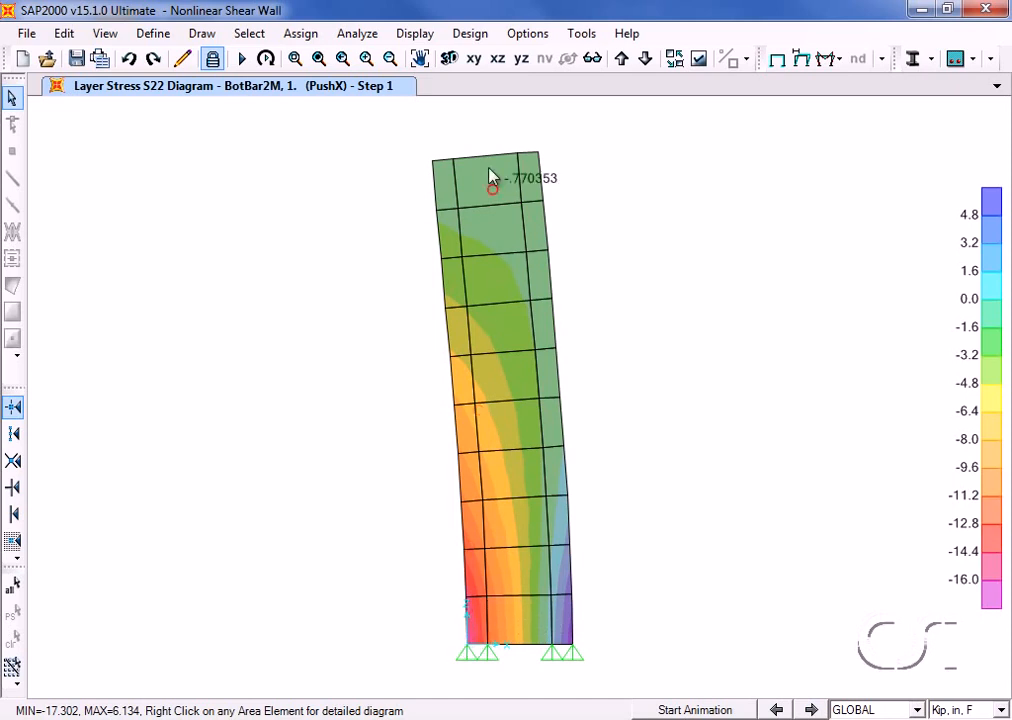
Review the static pushover curve of resultant base shear versus monitored displacement for PushX, then close it.
{"action": "left_click", "coordinate": [427, 42]}
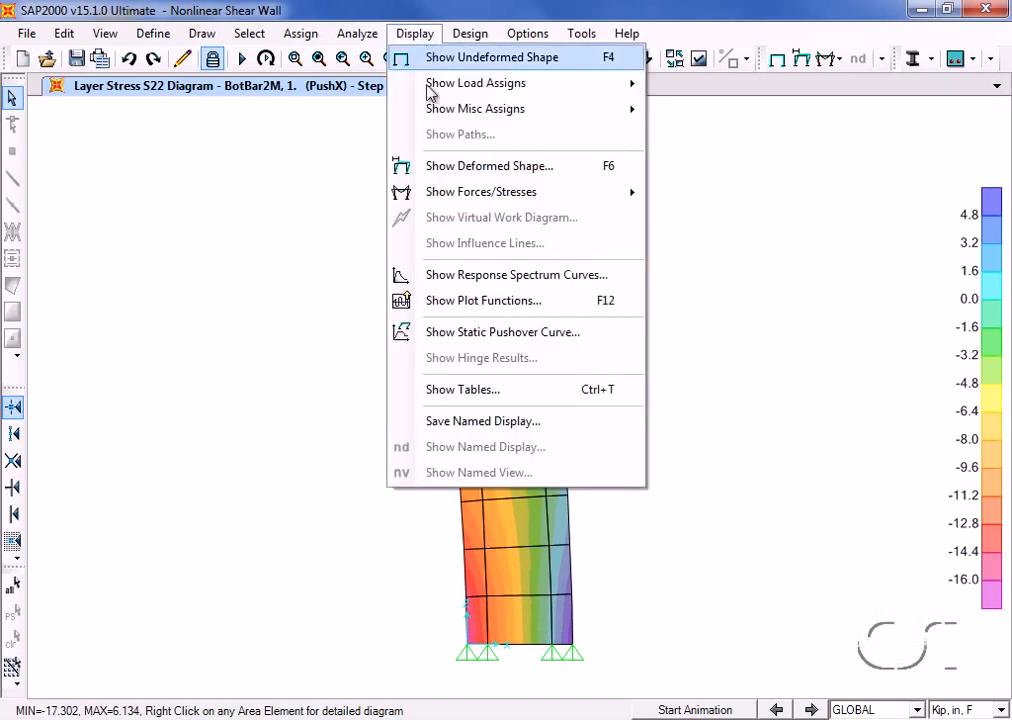
{"action": "left_click", "coordinate": [503, 336]}
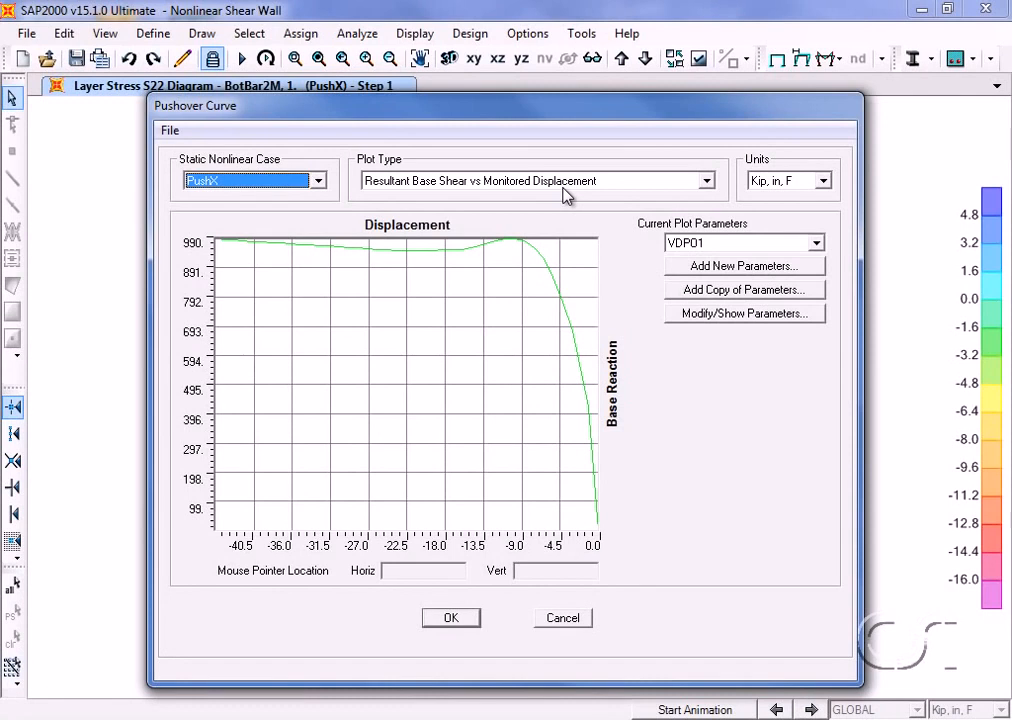
{"action": "left_click", "coordinate": [473, 620]}
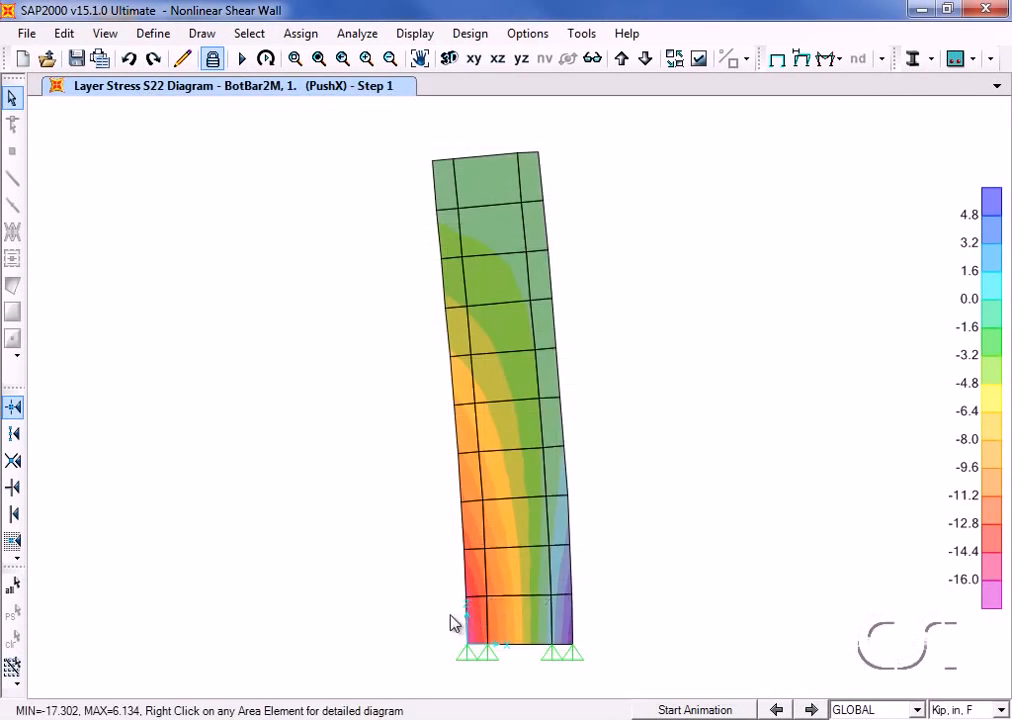